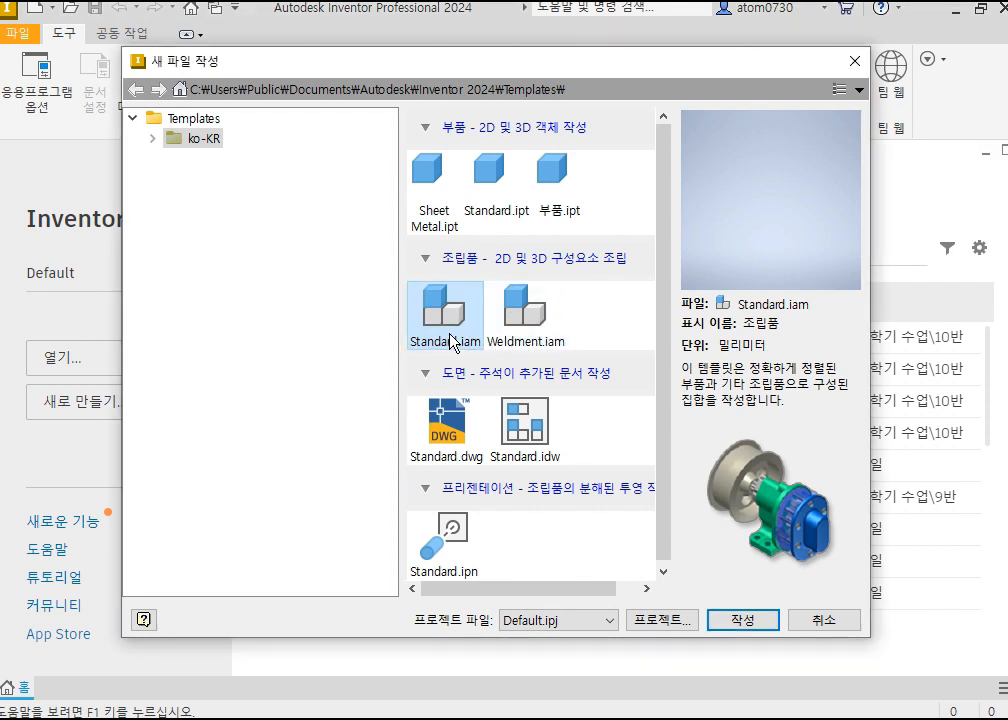
Step: Create a new assembly from the Standard.iam template and orient it to the home isometric view
left_click(740, 620)
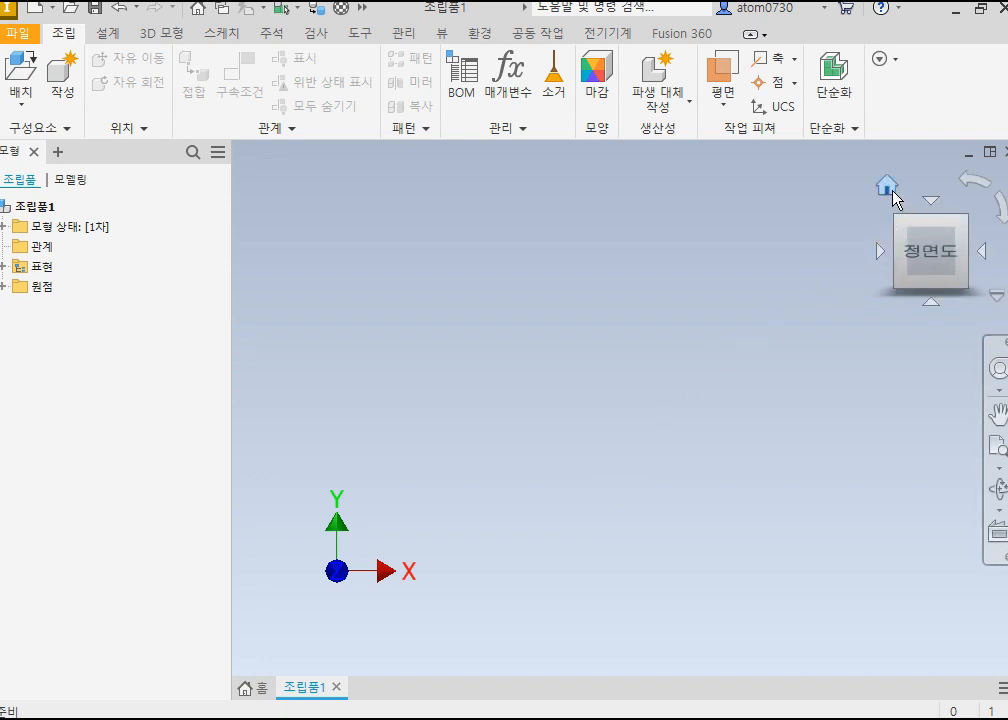
left_click(888, 190)
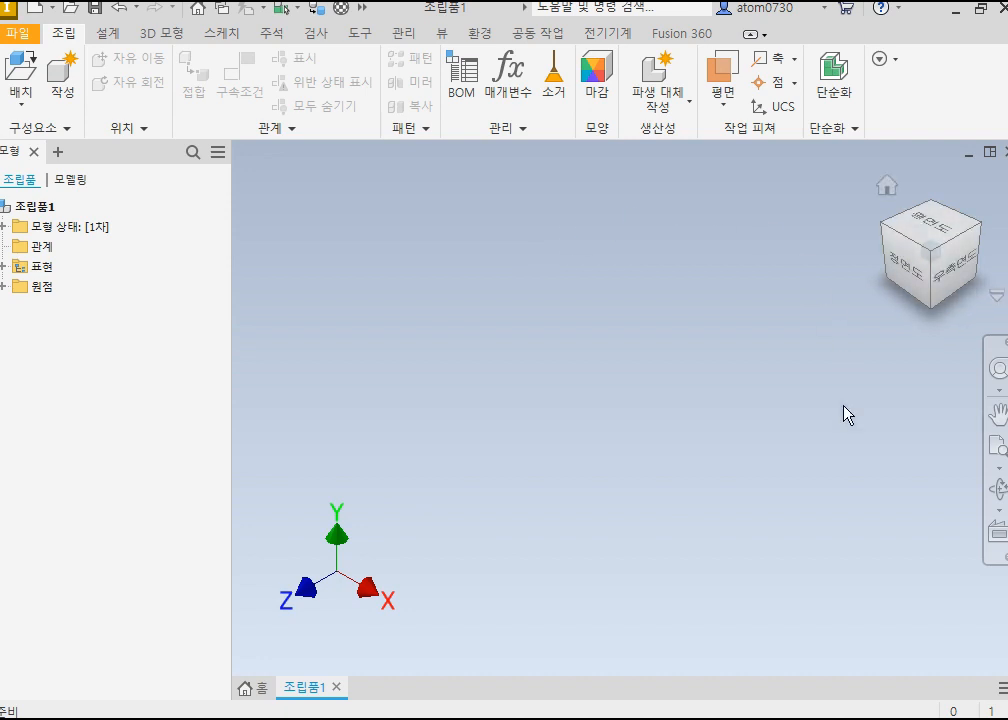
left_click(922, 268)
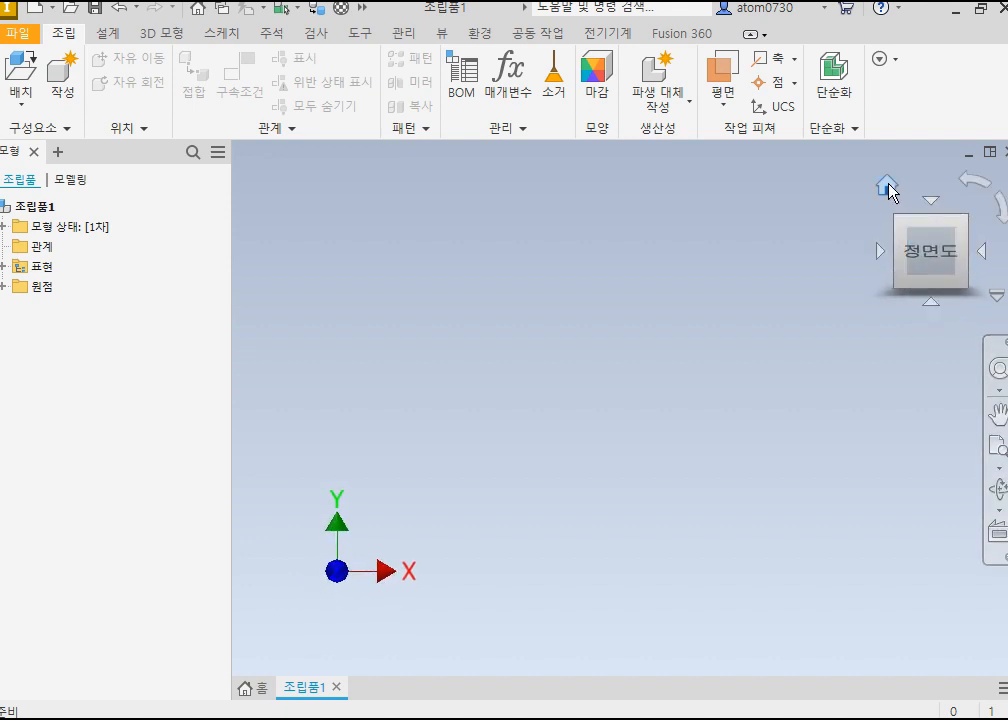
left_click(891, 187)
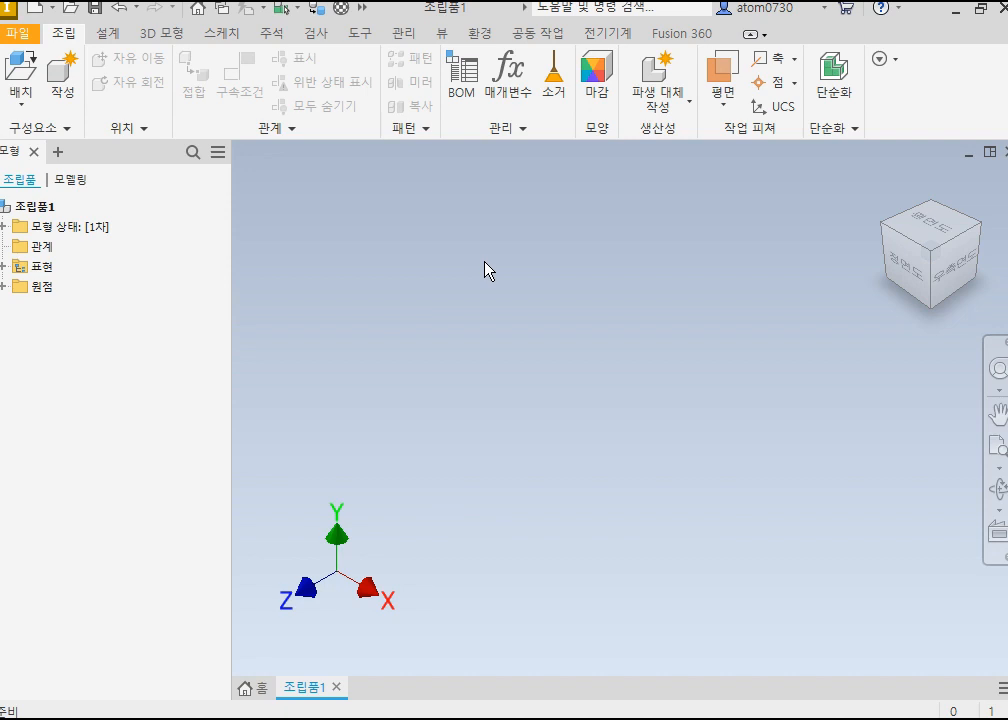
Step: Set the active annotation standard (활성 표준) in the assembly's document settings to ISO
left_click(327, 44)
left_click(356, 33)
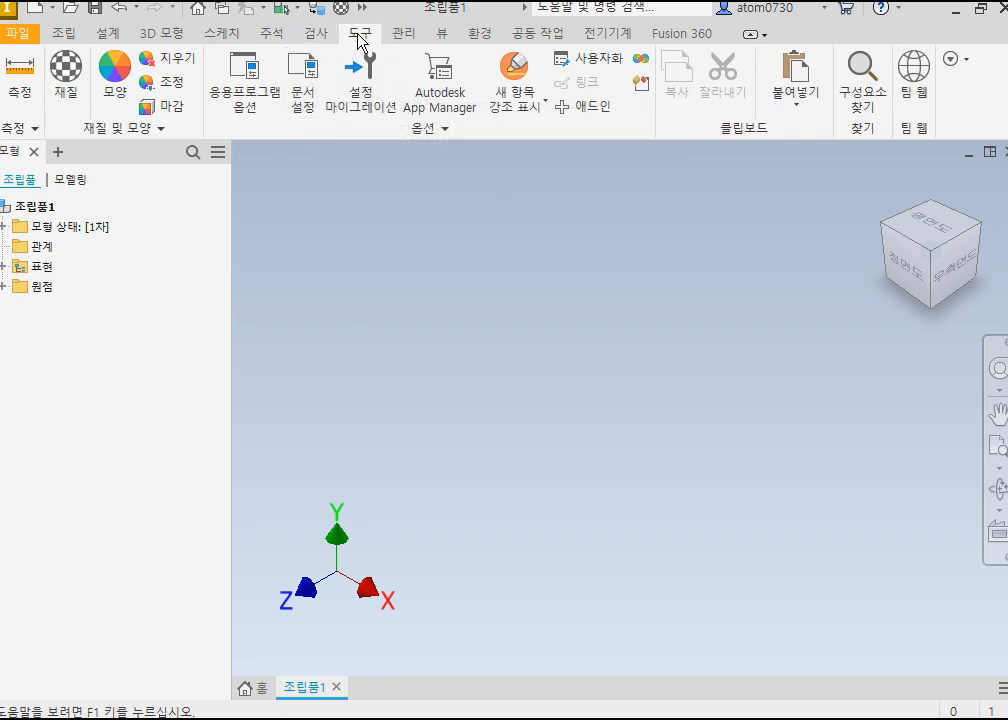
left_click(310, 88)
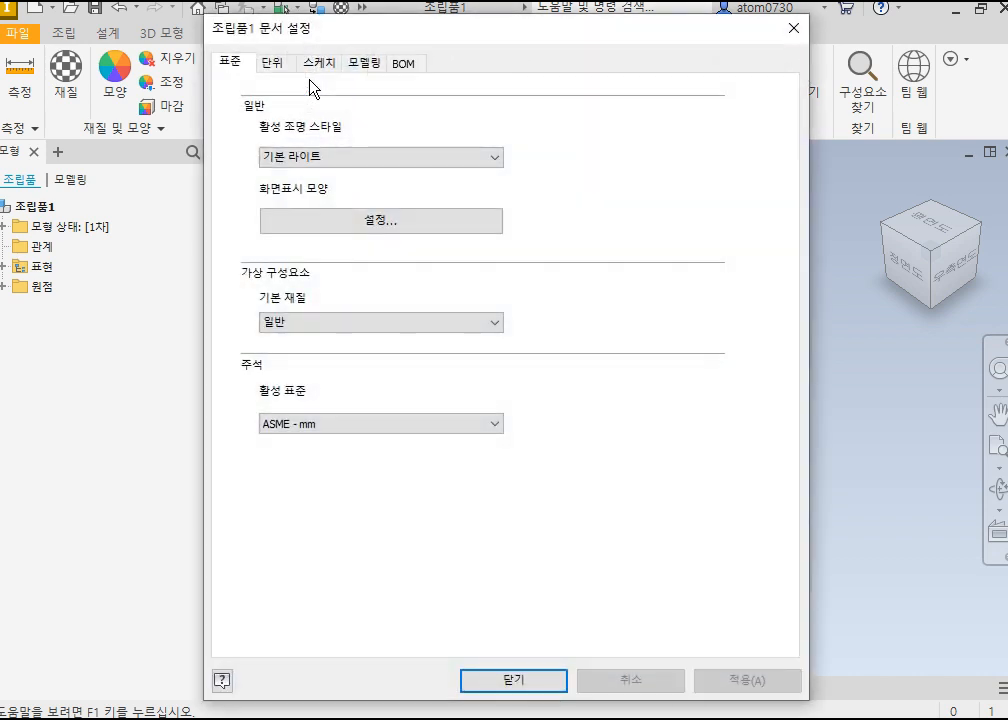
left_click(403, 425)
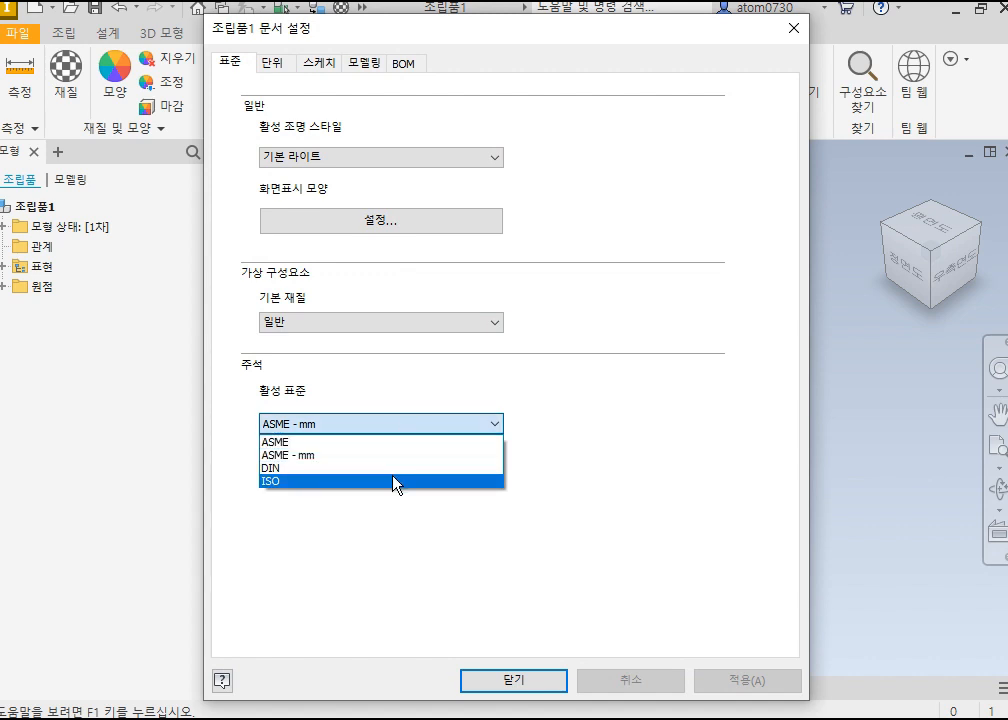
left_click(396, 481)
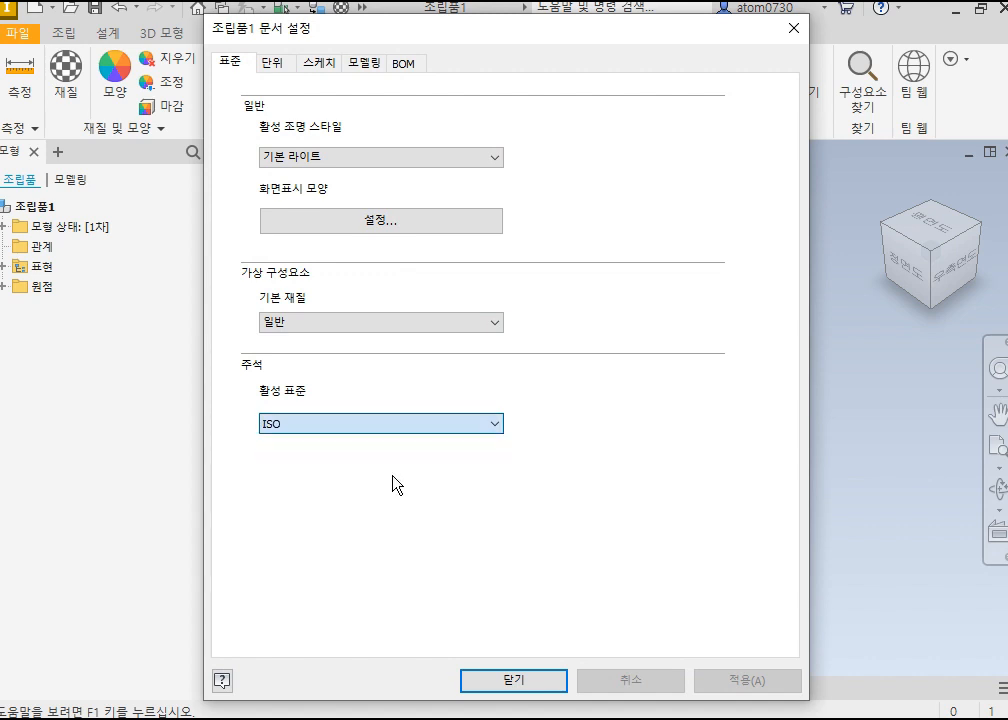
Step: Set the document units to millimetres (밀리미터), degrees (도) and kilograms (킬로그램), then apply the settings
left_click(274, 64)
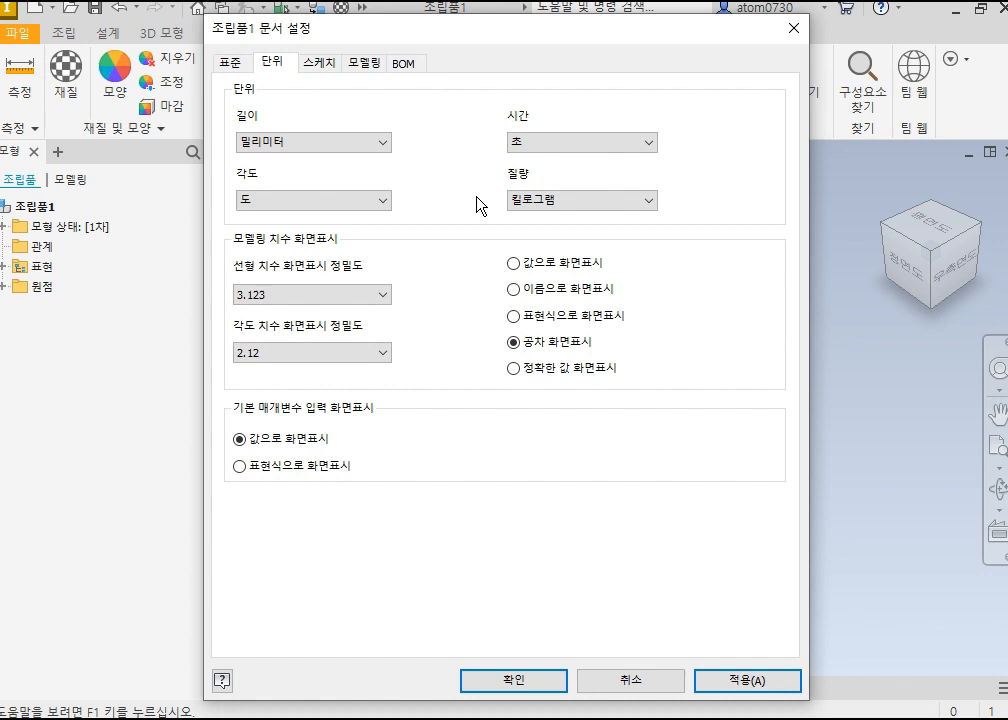
left_click(376, 146)
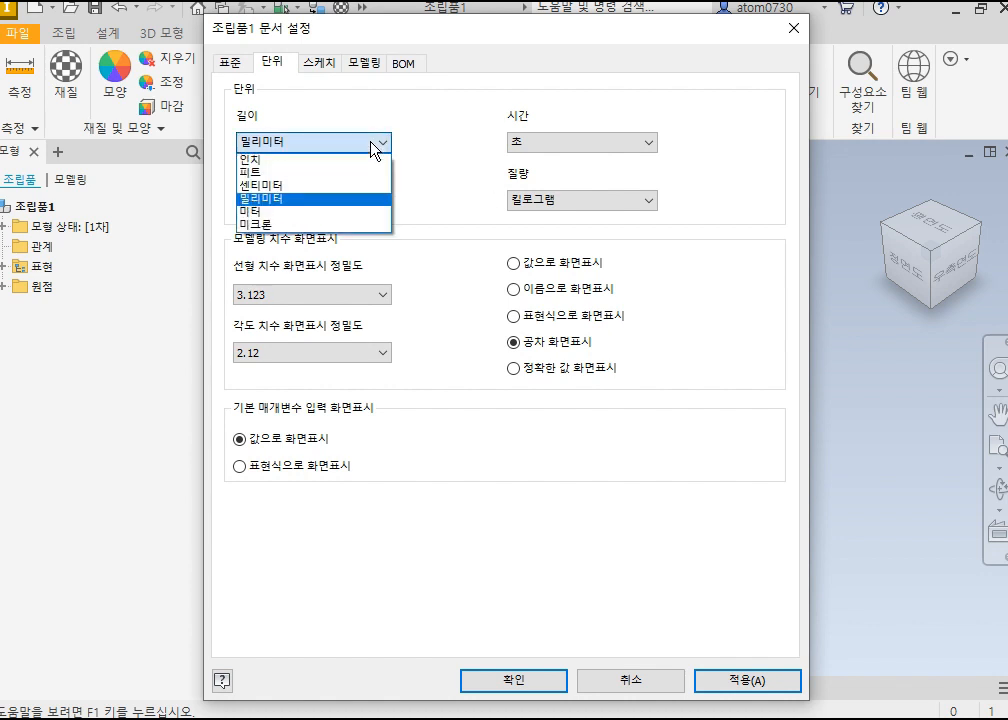
left_click(359, 202)
left_click(540, 148)
left_click(376, 201)
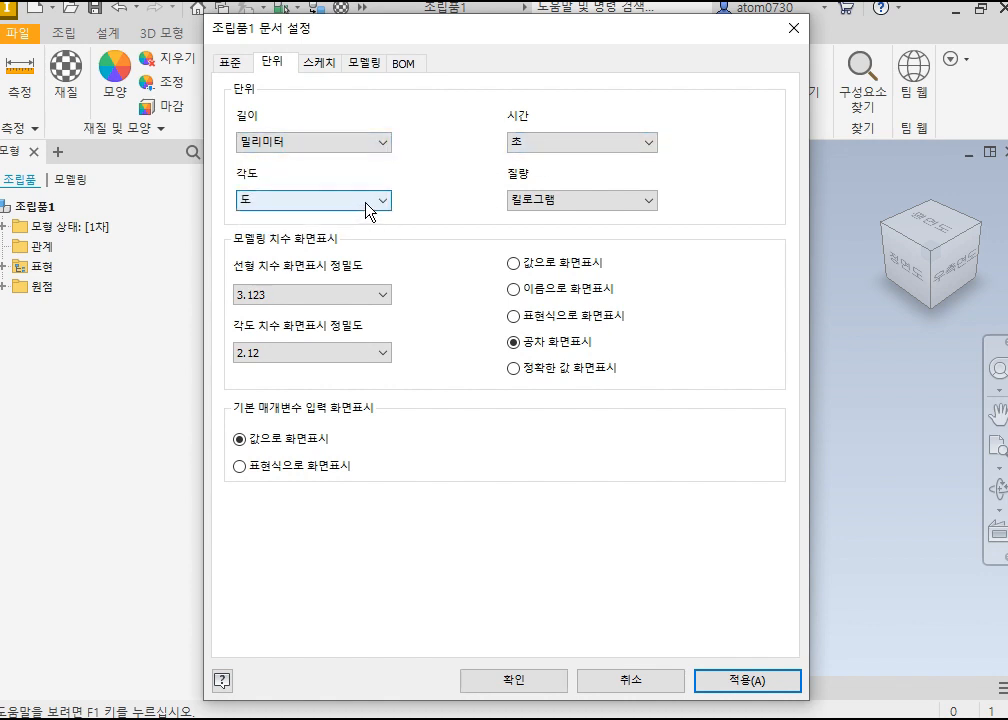
left_click(579, 202)
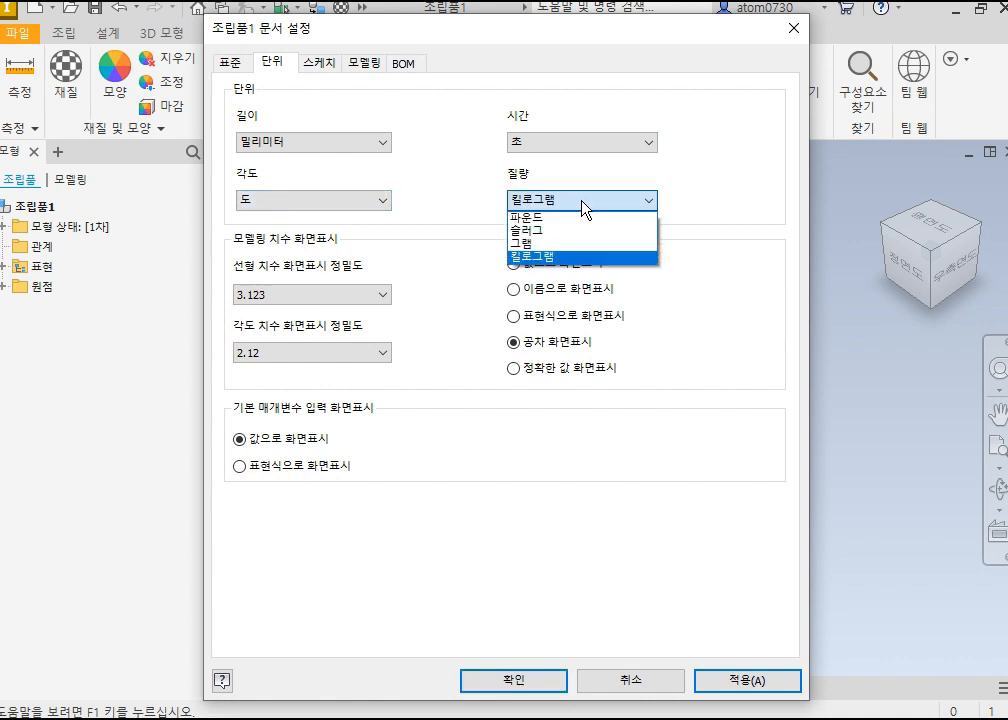
left_click(582, 202)
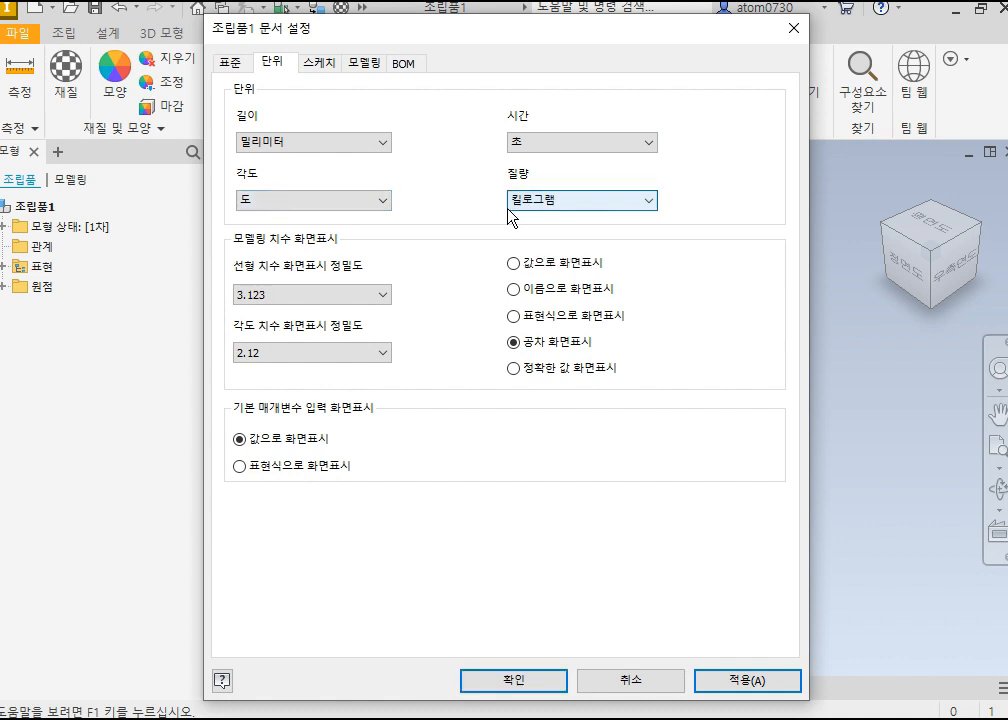
left_click(721, 683)
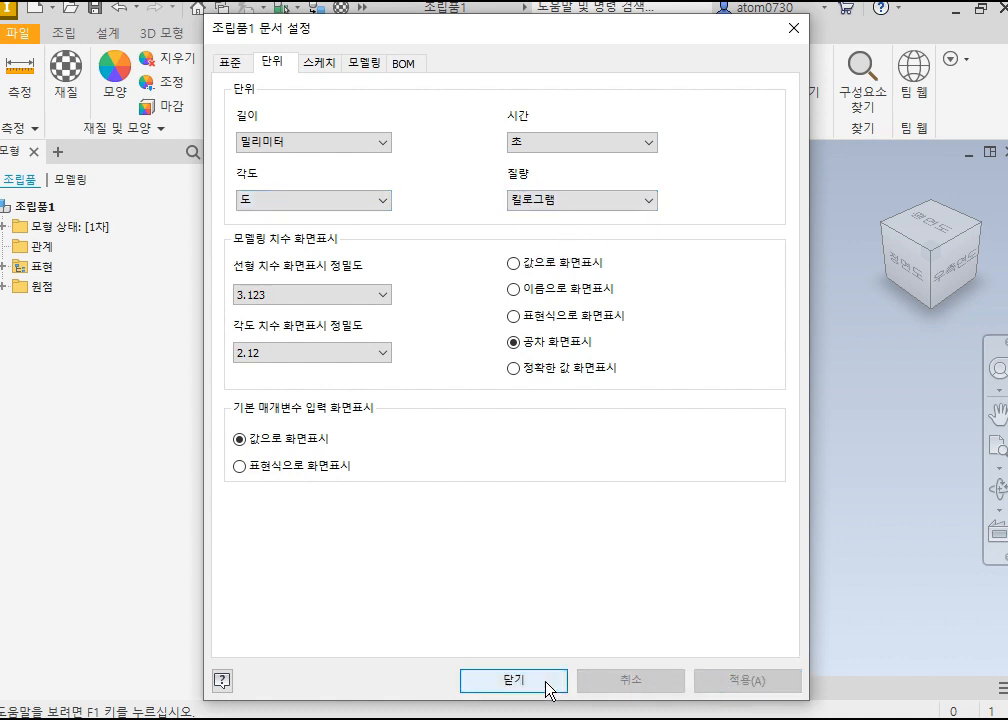
left_click(548, 683)
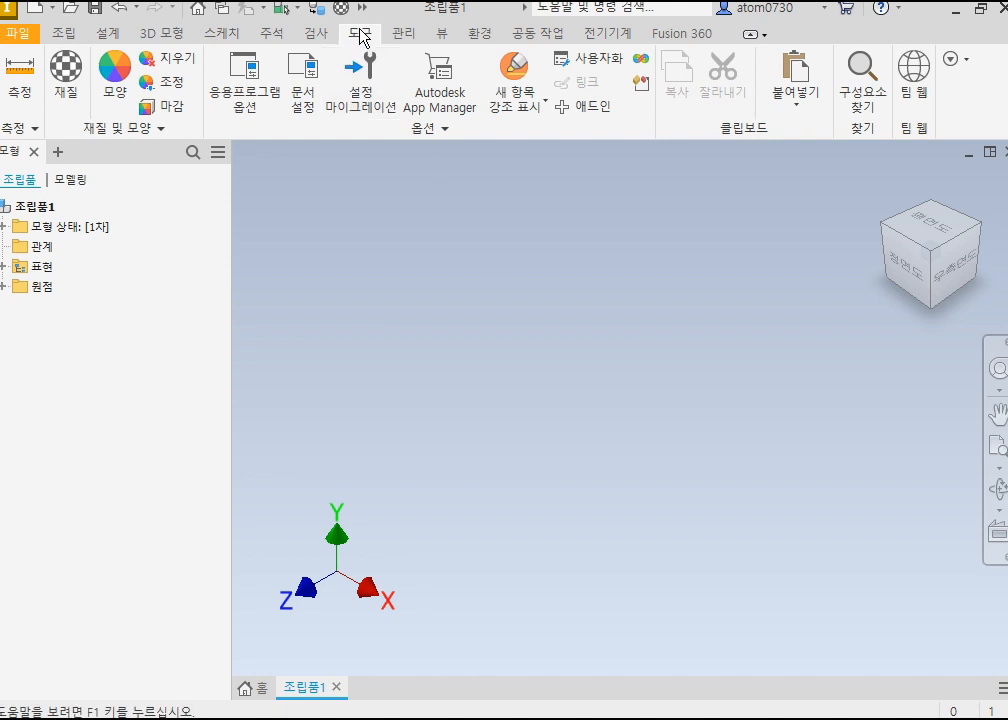
Step: Reopen the document settings and review the length and mass units, then close them
left_click(314, 88)
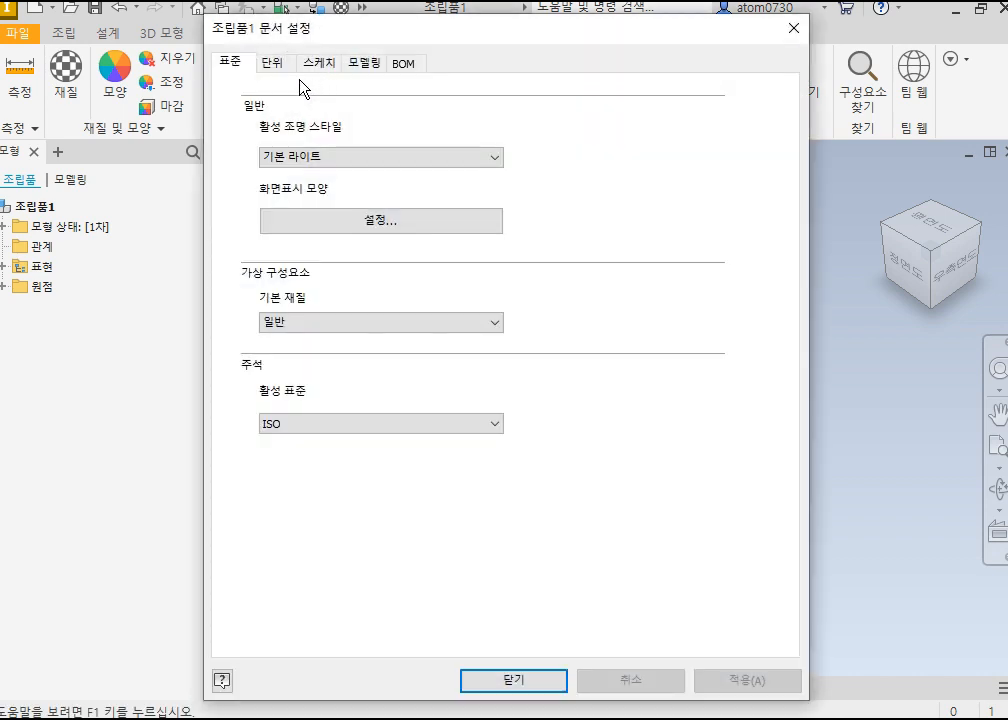
left_click(272, 63)
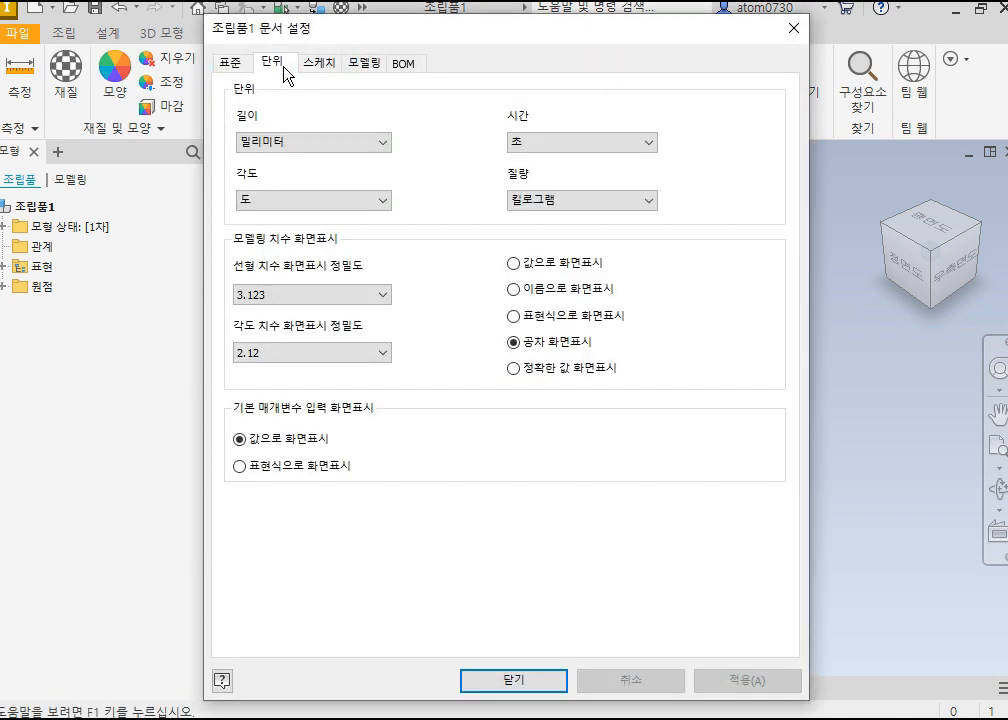
left_click(322, 139)
left_click(322, 139)
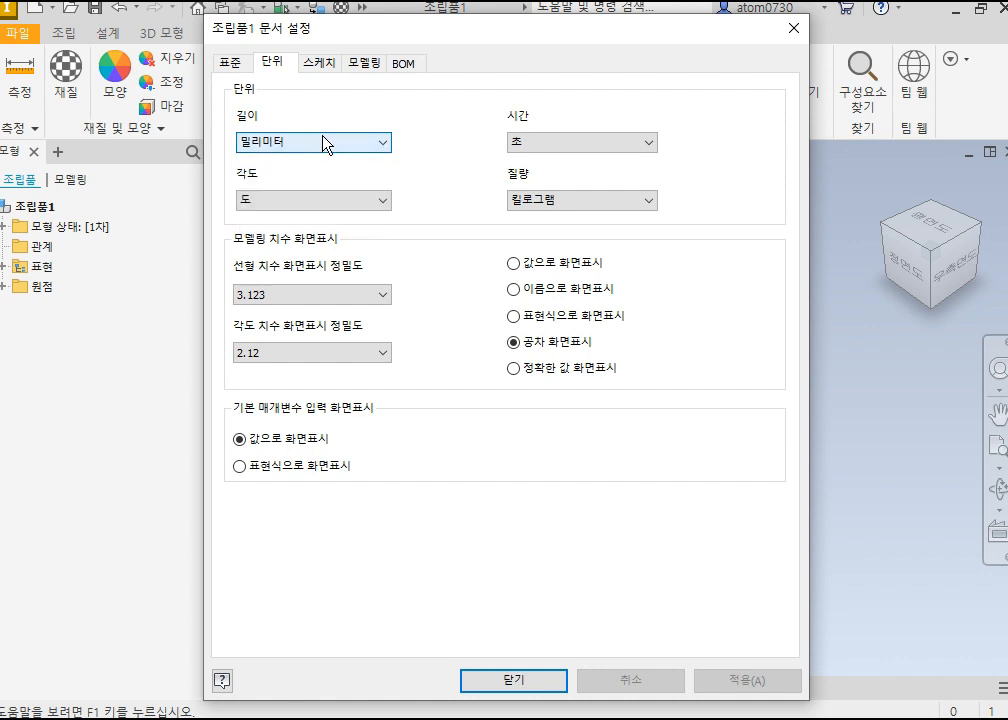
left_click(567, 201)
left_click(538, 192)
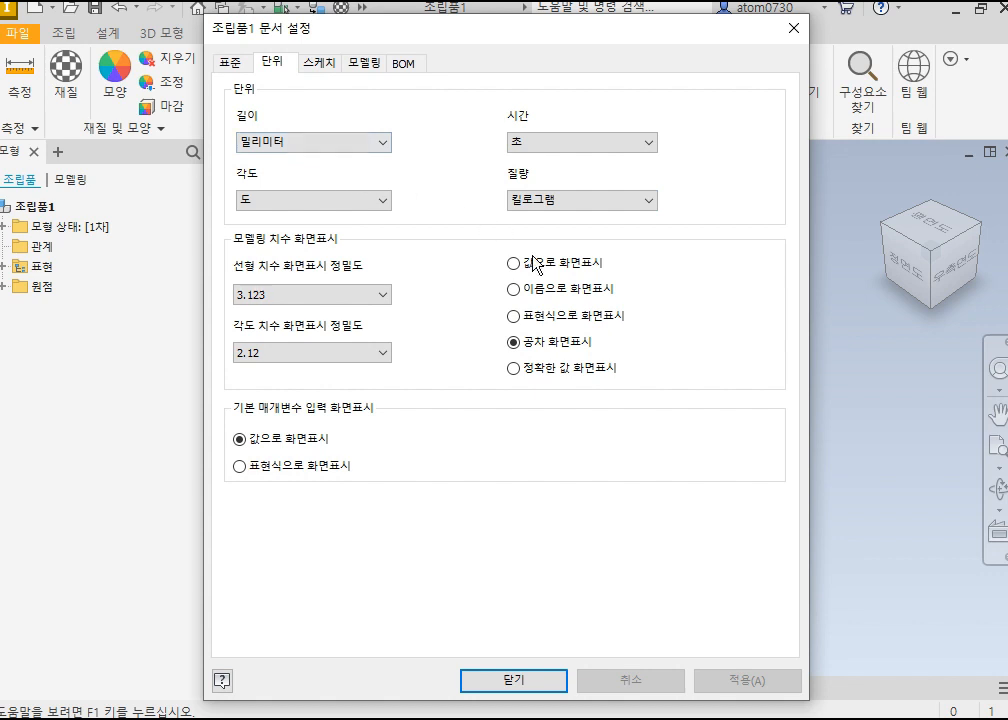
left_click(514, 681)
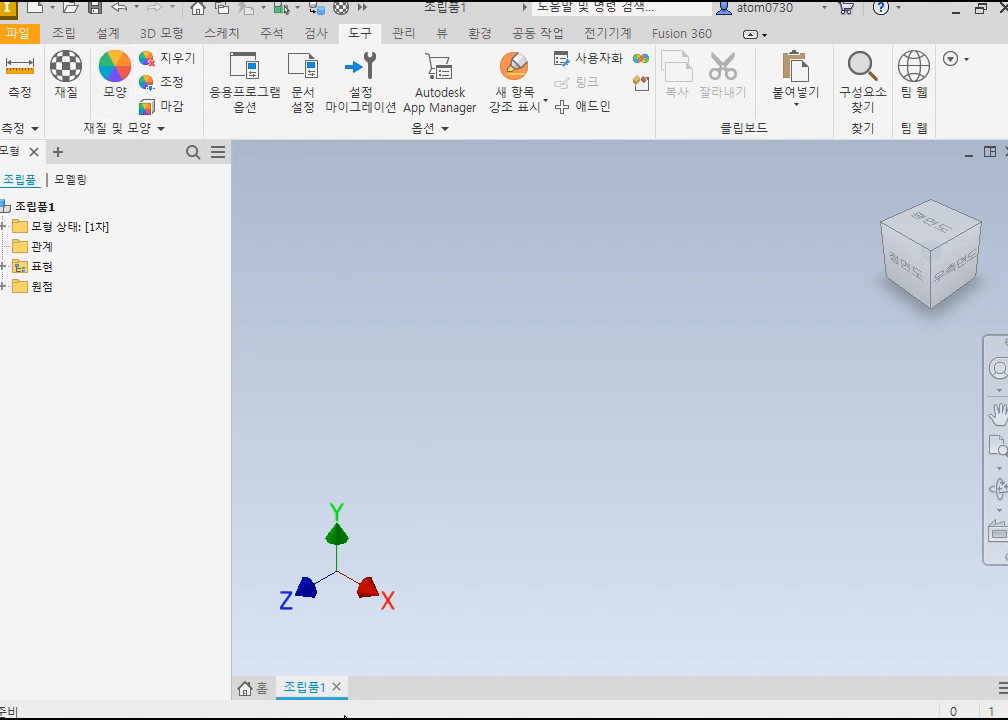
Step: Insert the part 9반_바이스_베이스 from the 9반 folder in File Explorer into the assembly
mouse_move(313, 716)
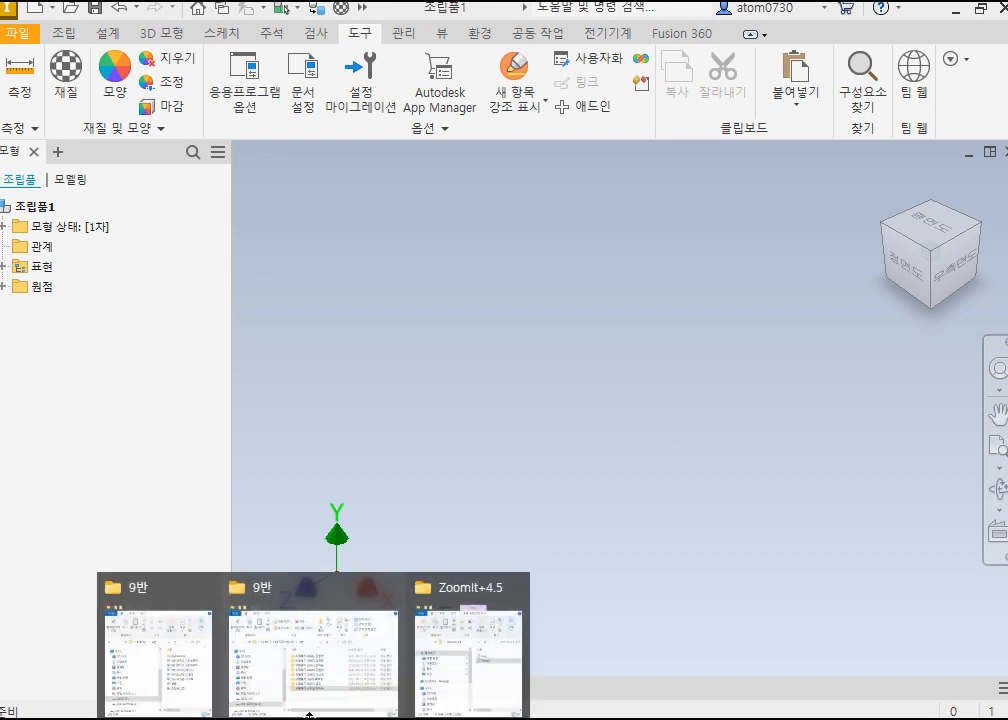
left_click(157, 645)
left_click_drag(254, 222, 210, 218)
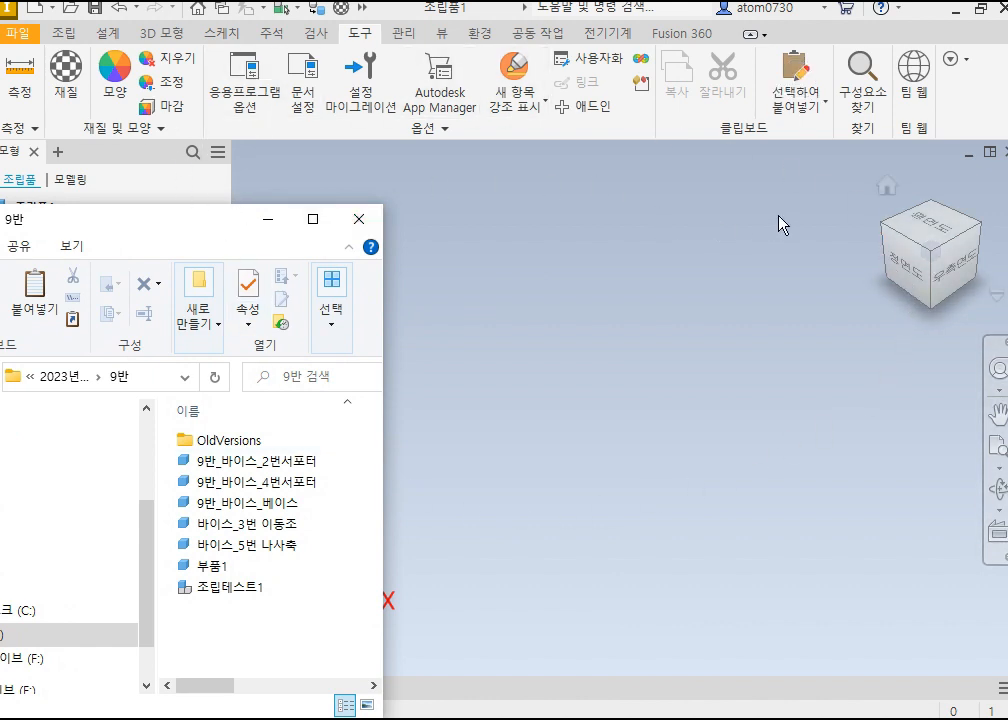
left_click_drag(198, 226, 123, 210)
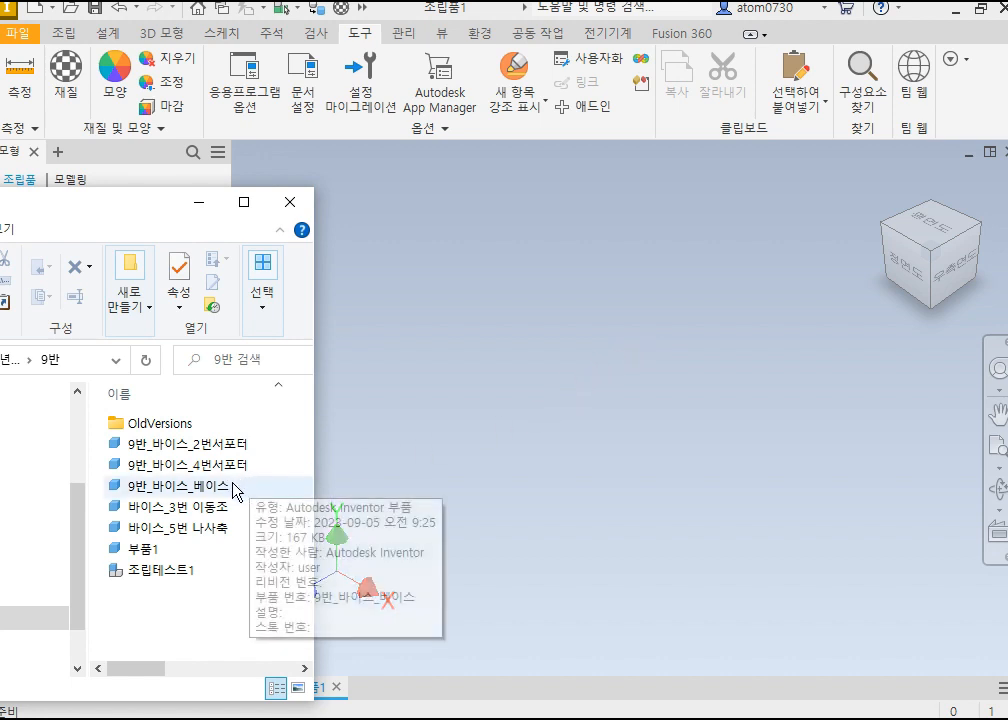
left_click(207, 490)
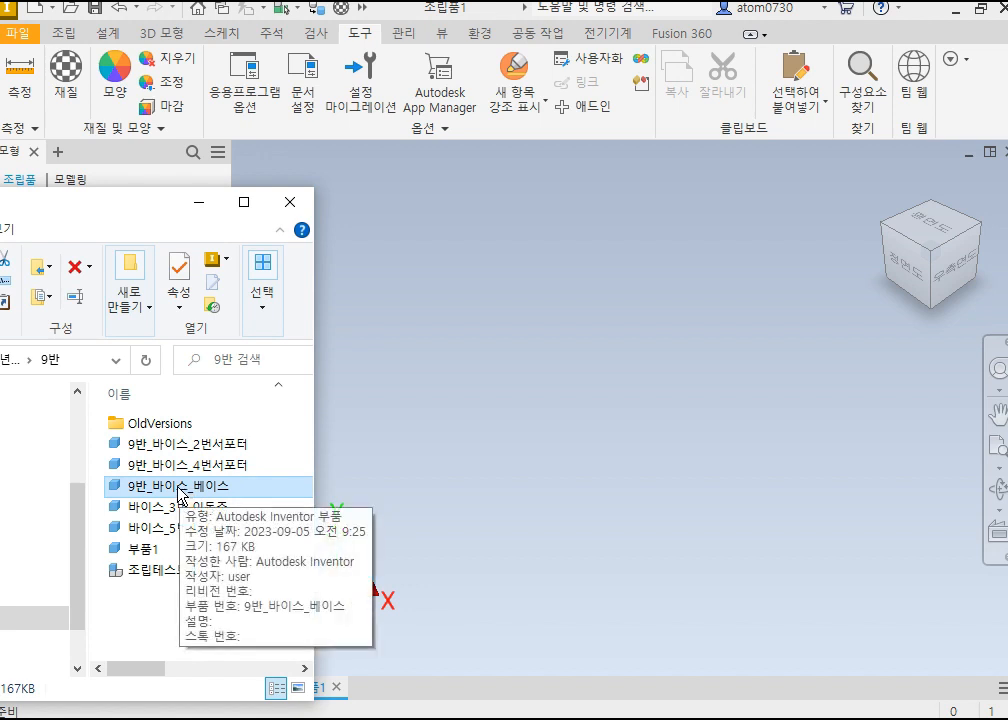
left_click_drag(180, 490, 605, 429)
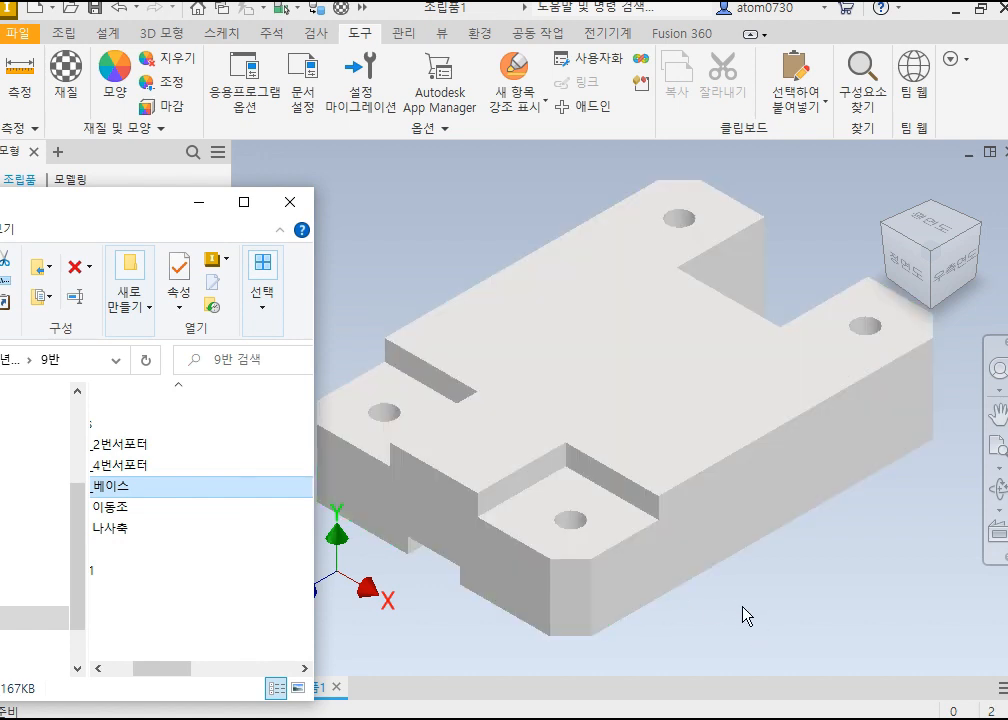
scroll(733, 607, "up", 3)
middle_click_drag(733, 603, 682, 557)
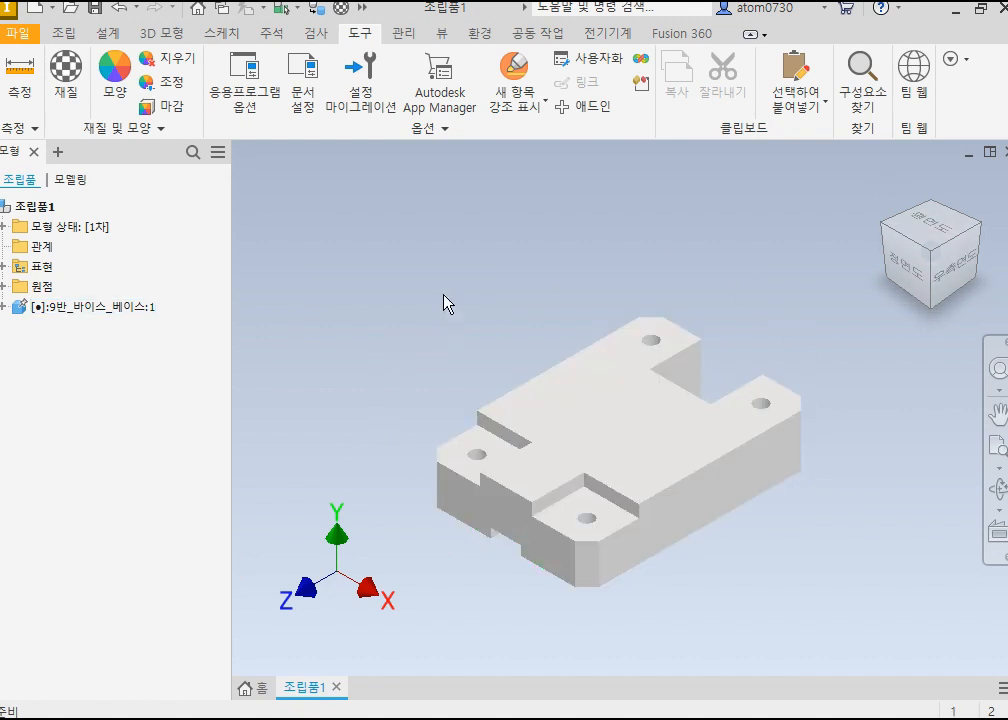
Step: Change the assembly's visual style to shaded with edges (모서리로 음영처리)
left_click(441, 33)
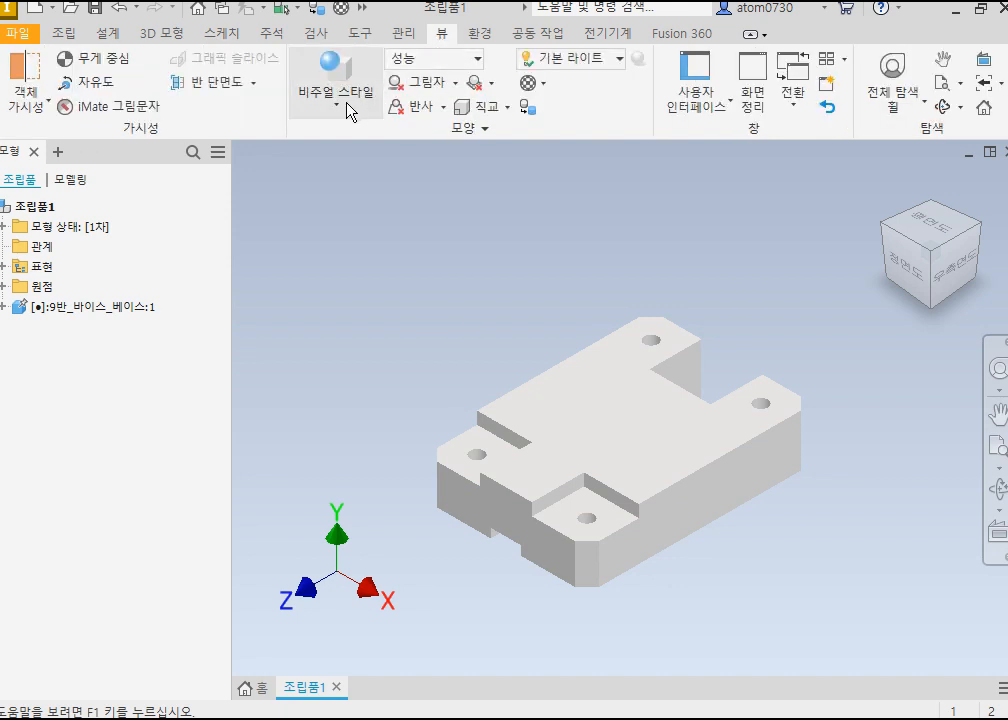
left_click(349, 104)
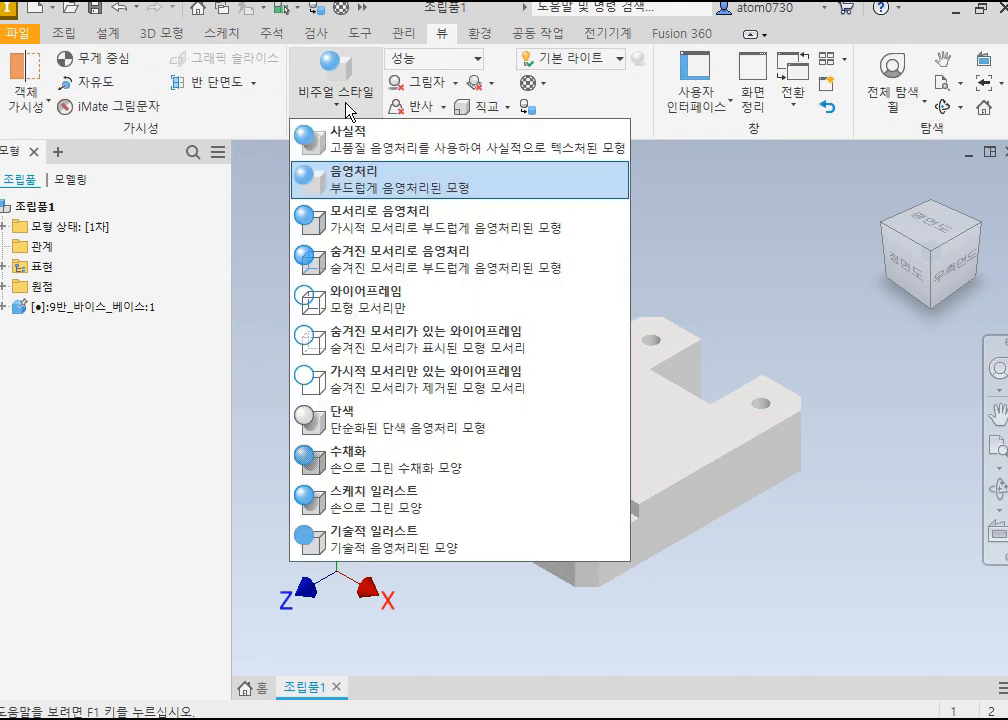
left_click(418, 222)
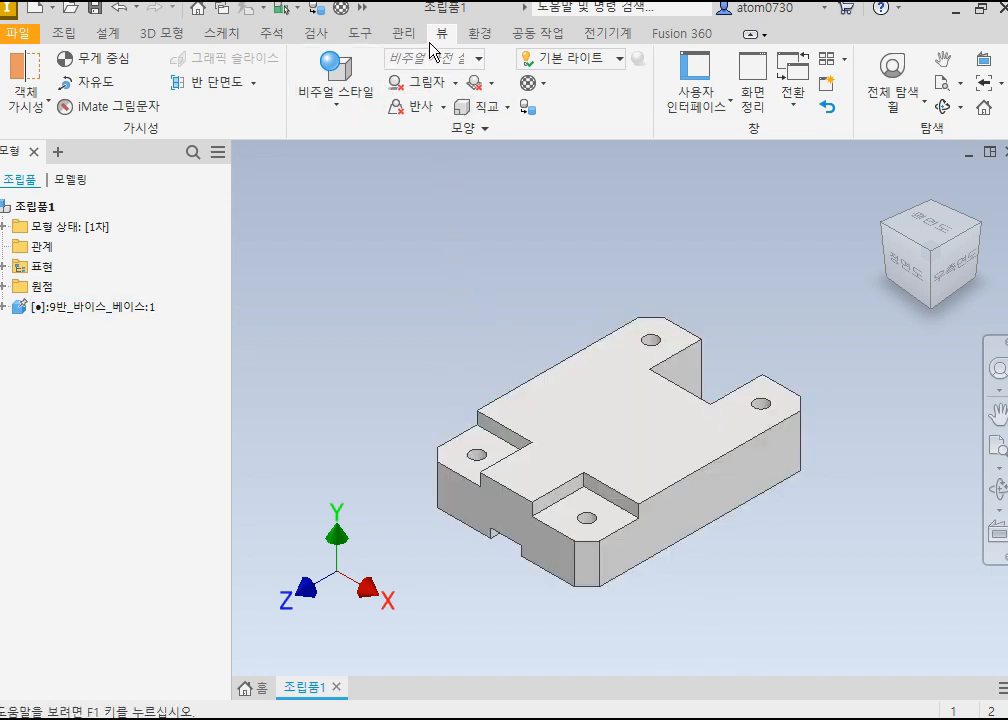
left_click(362, 100)
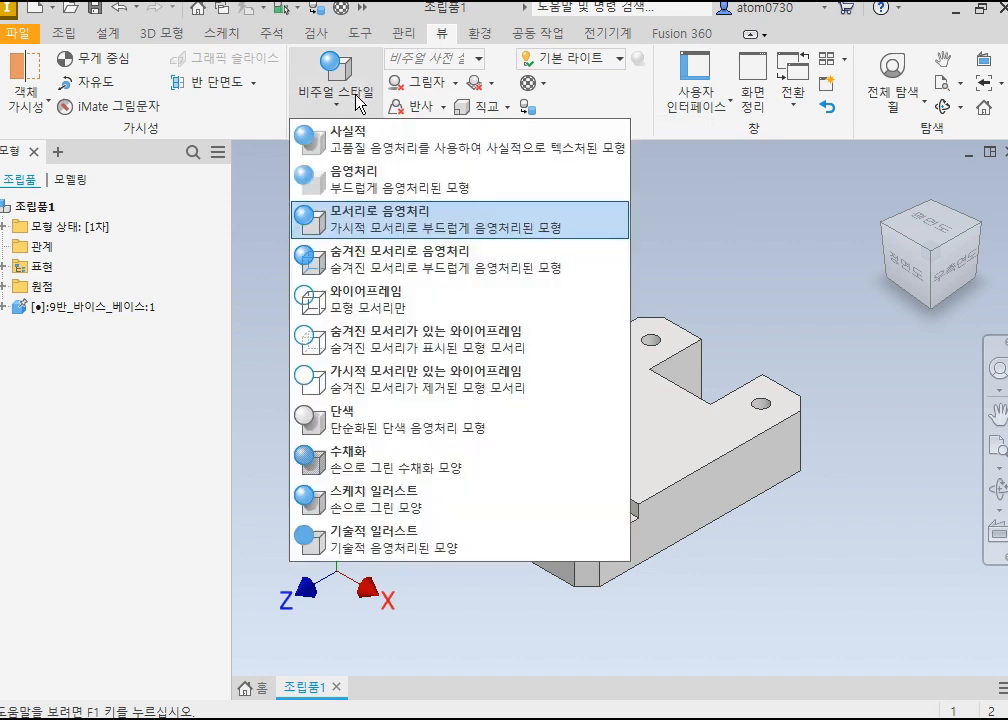
left_click(377, 221)
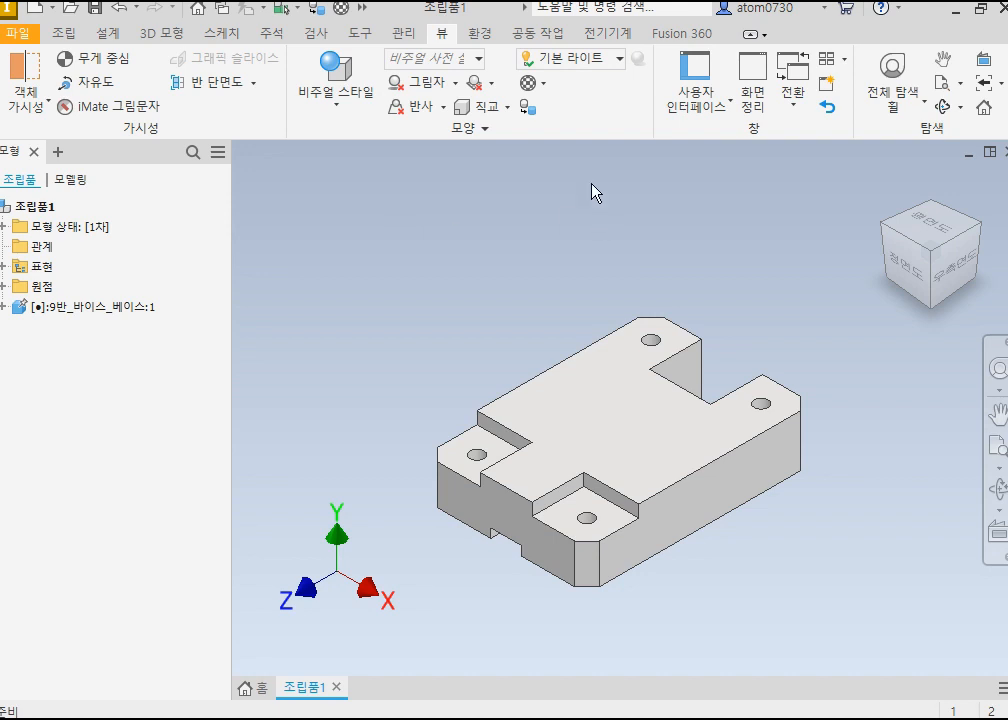
left_click(360, 105)
left_click(377, 222)
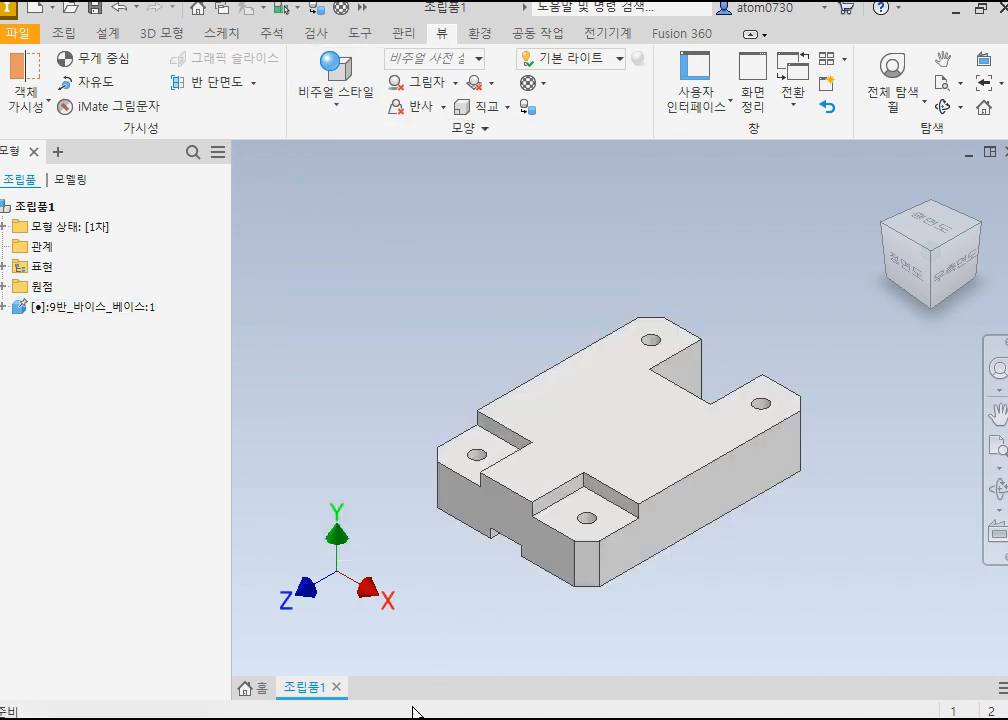
left_click(336, 100)
left_click(349, 222)
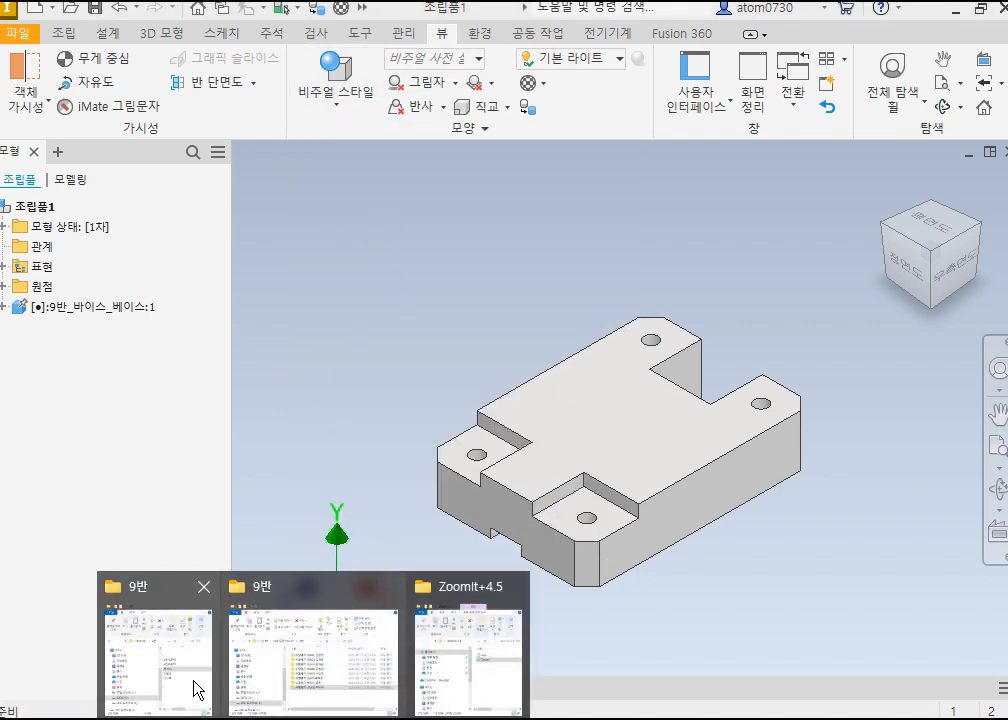
left_click(180, 683)
left_click_drag(157, 669, 100, 667)
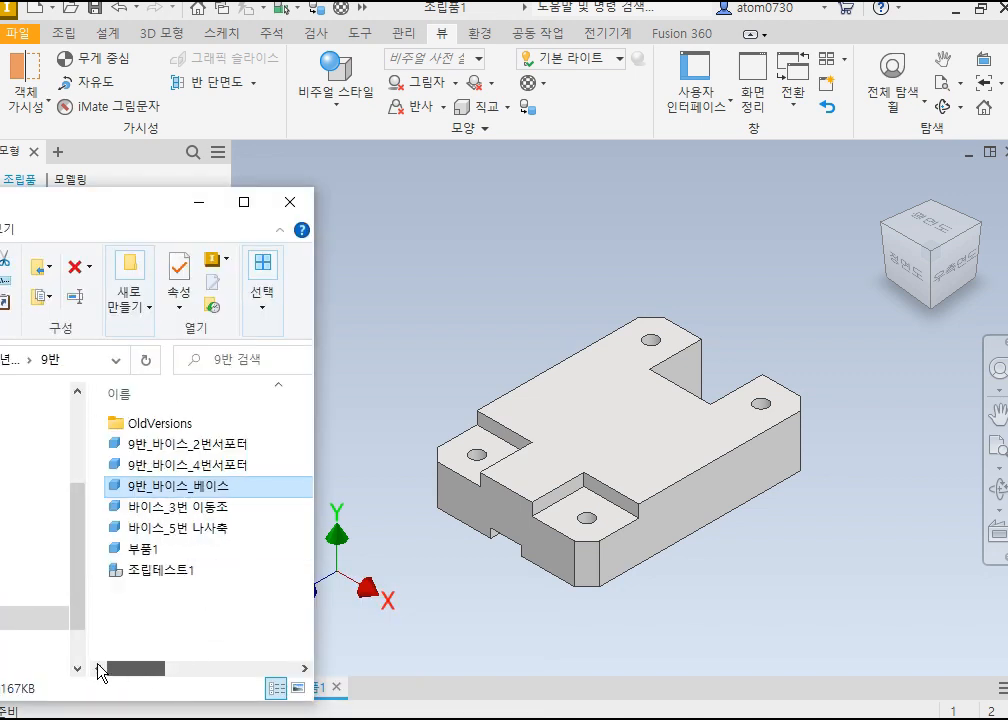
left_click(199, 204)
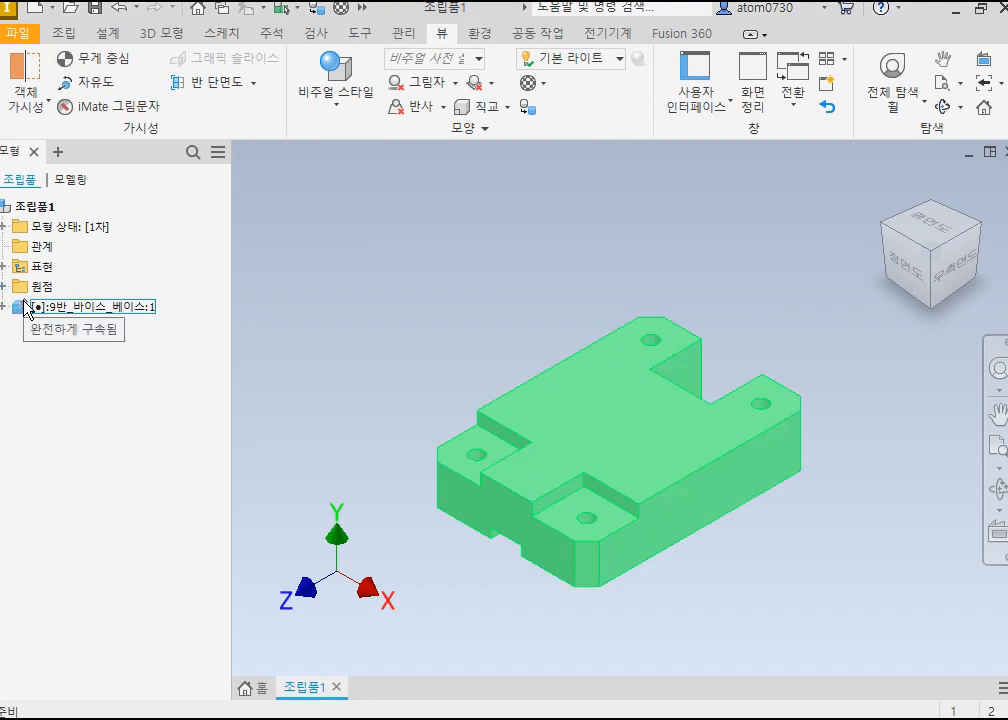
Step: Insert the part 9반_바이스_2번서포터 from the 9반 folder in File Explorer into the assembly, beside the base
left_click(63, 32)
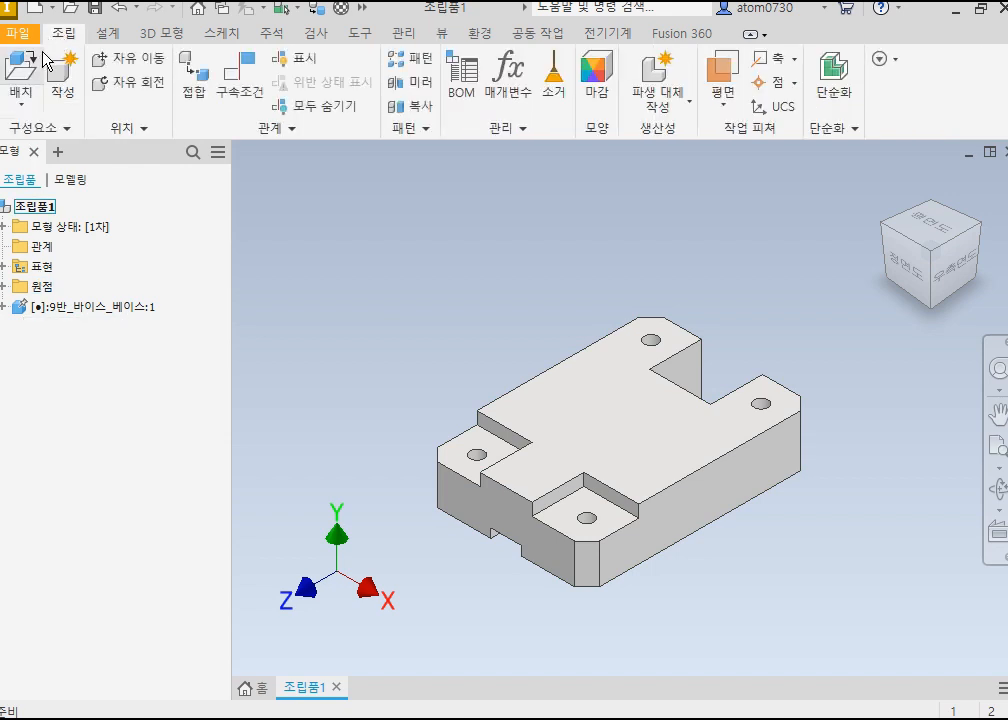
left_click(37, 102)
left_click(282, 192)
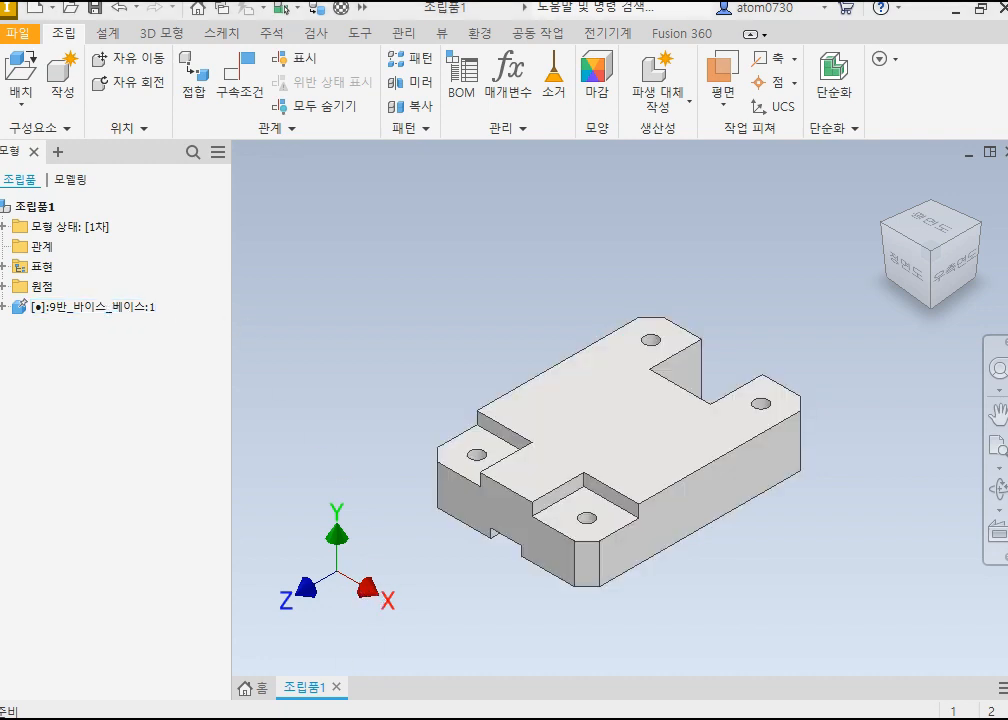
mouse_move(265, 712)
left_click(139, 526)
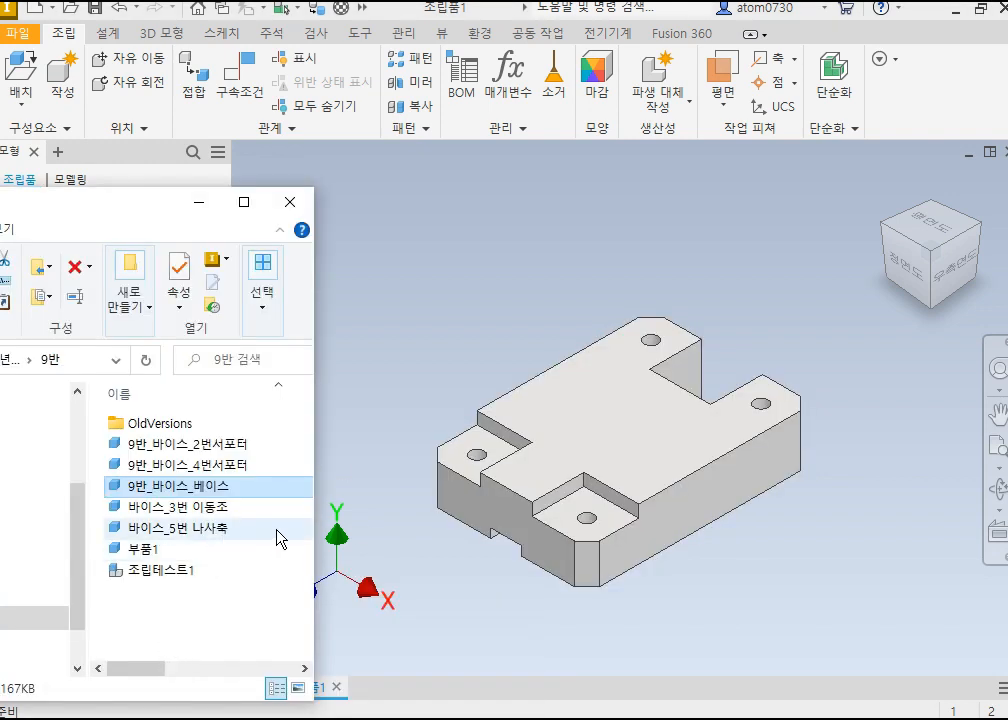
scroll(421, 468, "up", 3)
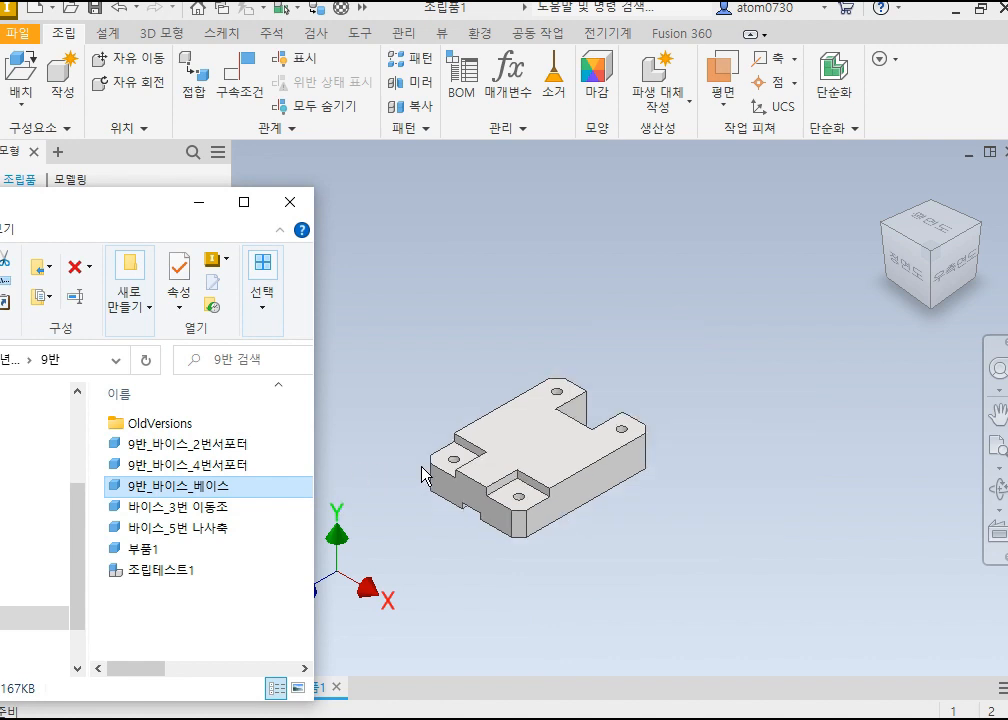
middle_click_drag(412, 393, 447, 398)
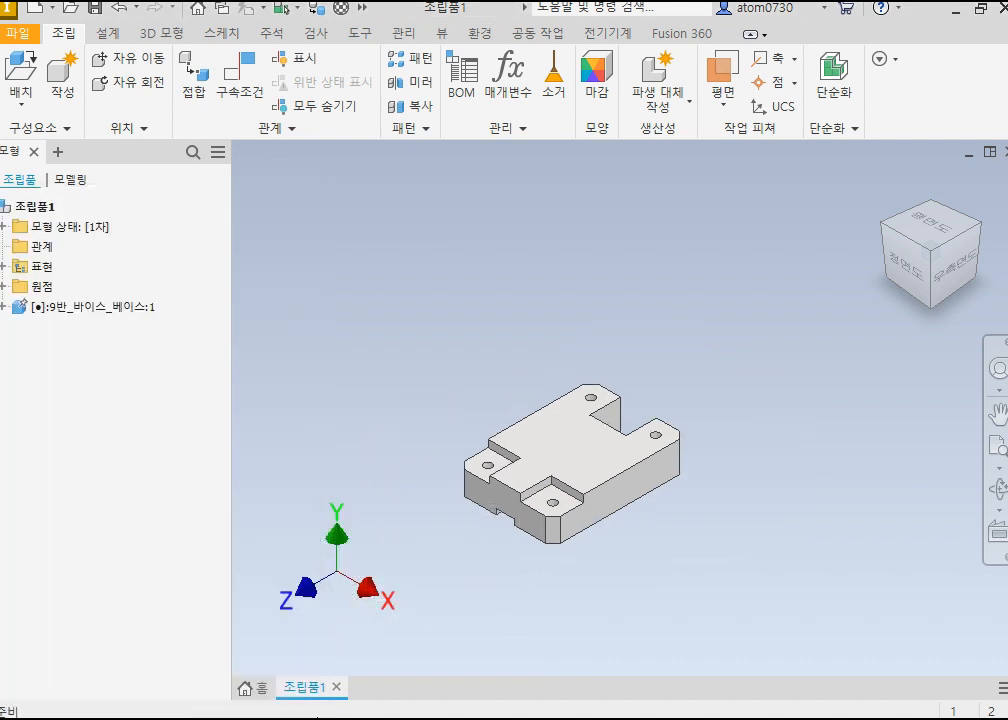
mouse_move(225, 712)
left_click(220, 680)
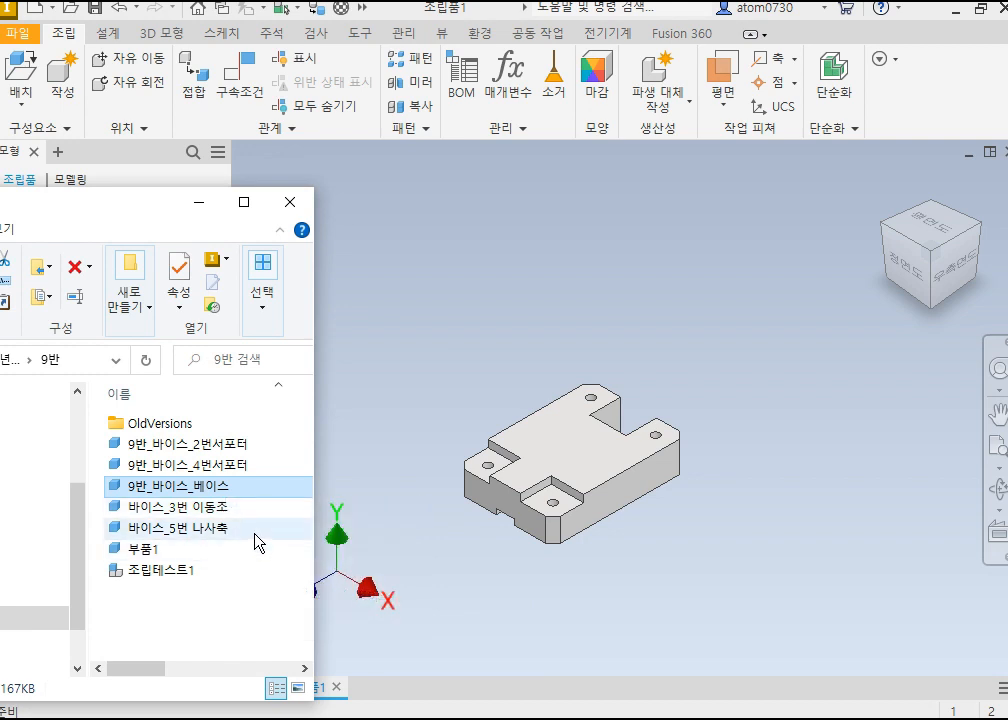
left_click(231, 450)
left_click_drag(231, 450, 461, 378)
Step: Insert the part 9반_바이스_4번서포터 from the 9반 folder into the assembly, behind the base
left_click(262, 473)
left_click_drag(258, 465, 164, 468)
left_click(222, 666)
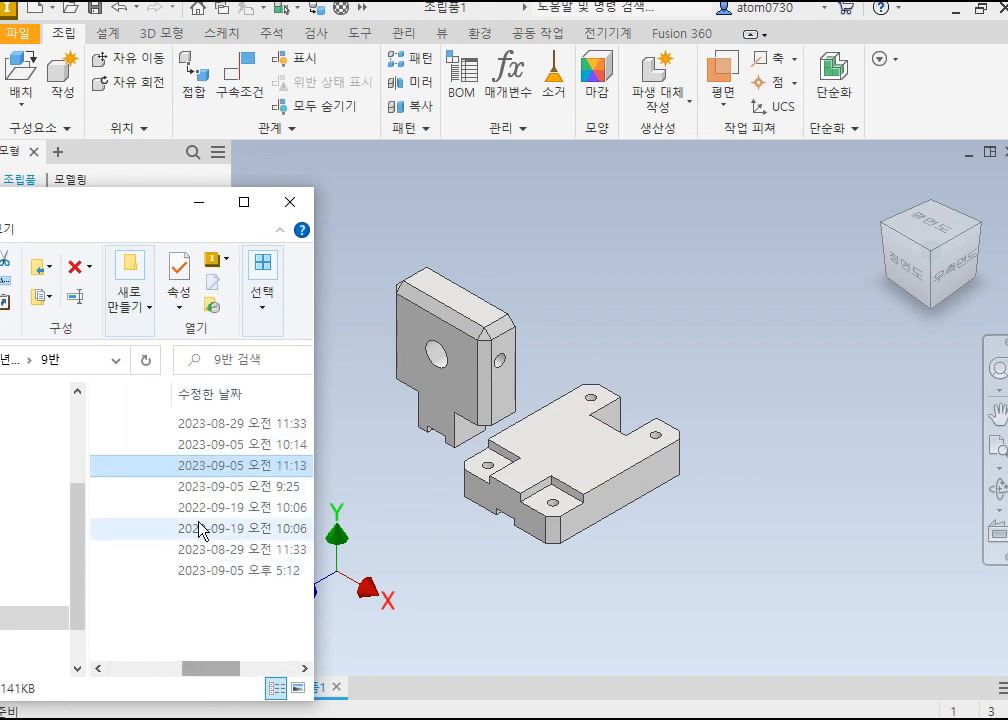
left_click_drag(189, 675, 79, 668)
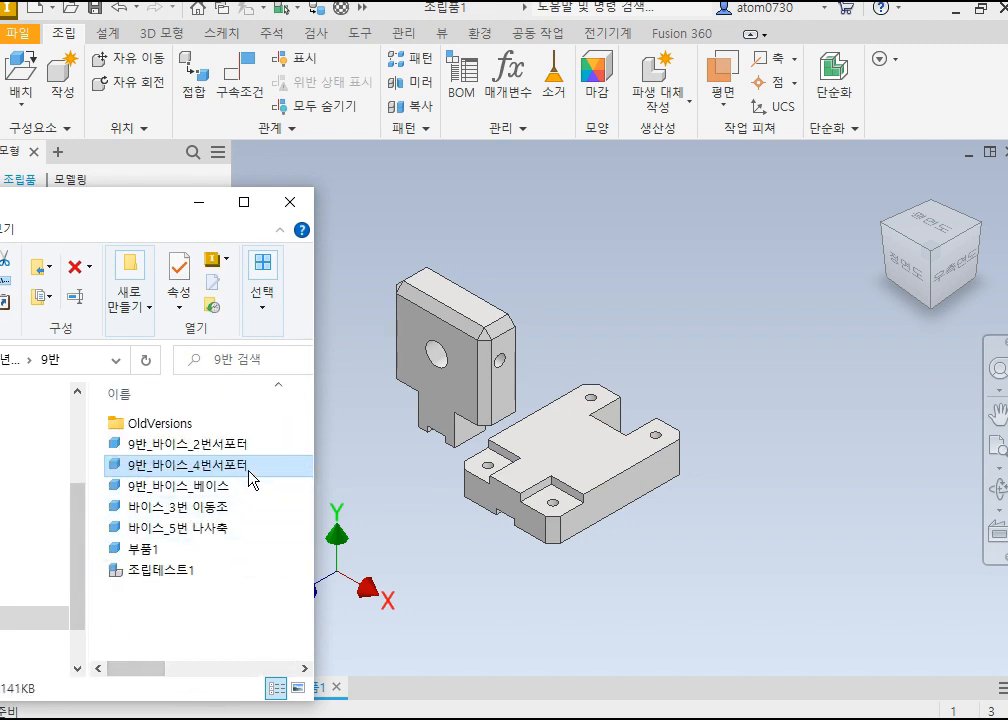
left_click_drag(252, 468, 533, 396)
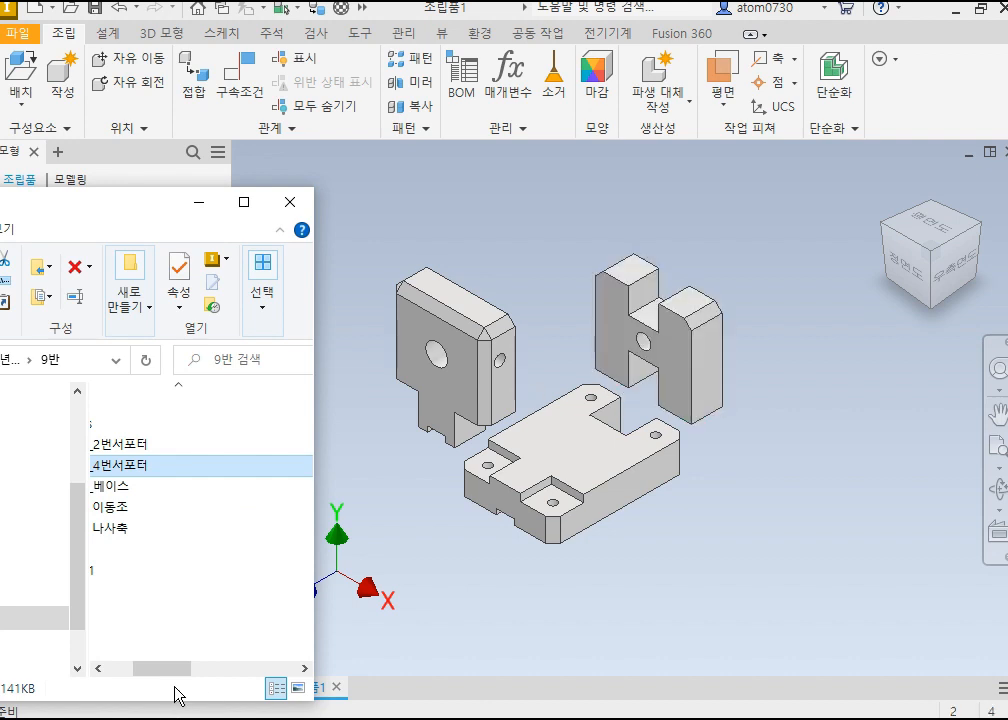
Step: Insert the part 바이스_3번 이동조 from the 9반 folder into the assembly, in front of the base
left_click_drag(171, 670, 145, 668)
left_click(200, 508)
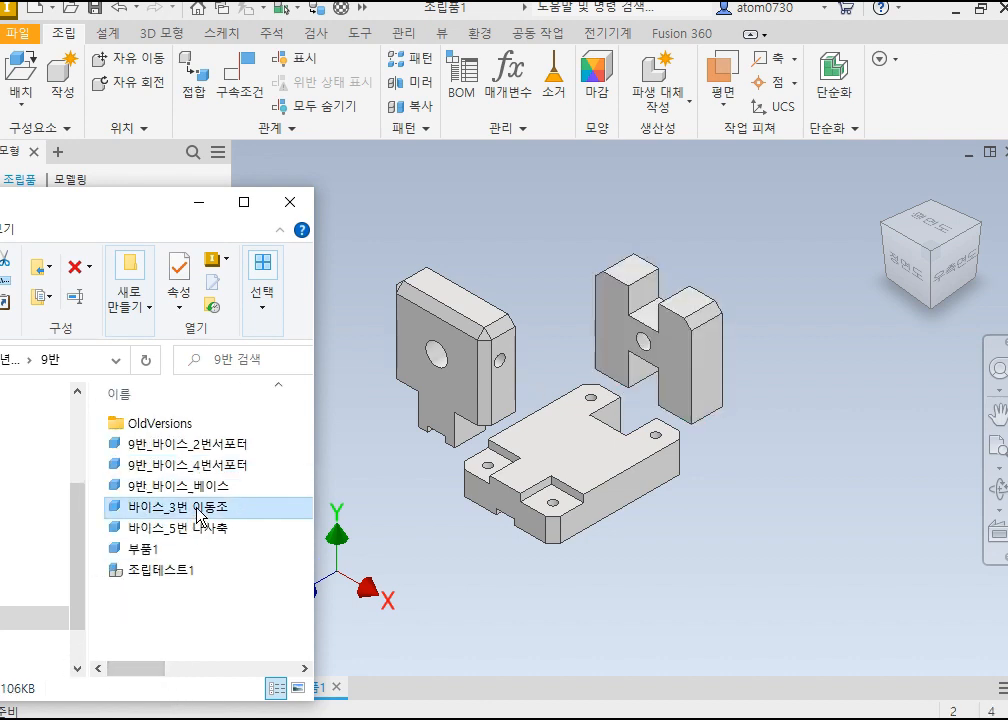
left_click_drag(197, 510, 488, 588)
Step: Insert the part 바이스_5번 나사축 from the 9반 folder into the assembly and minimize File Explorer
left_click(148, 530)
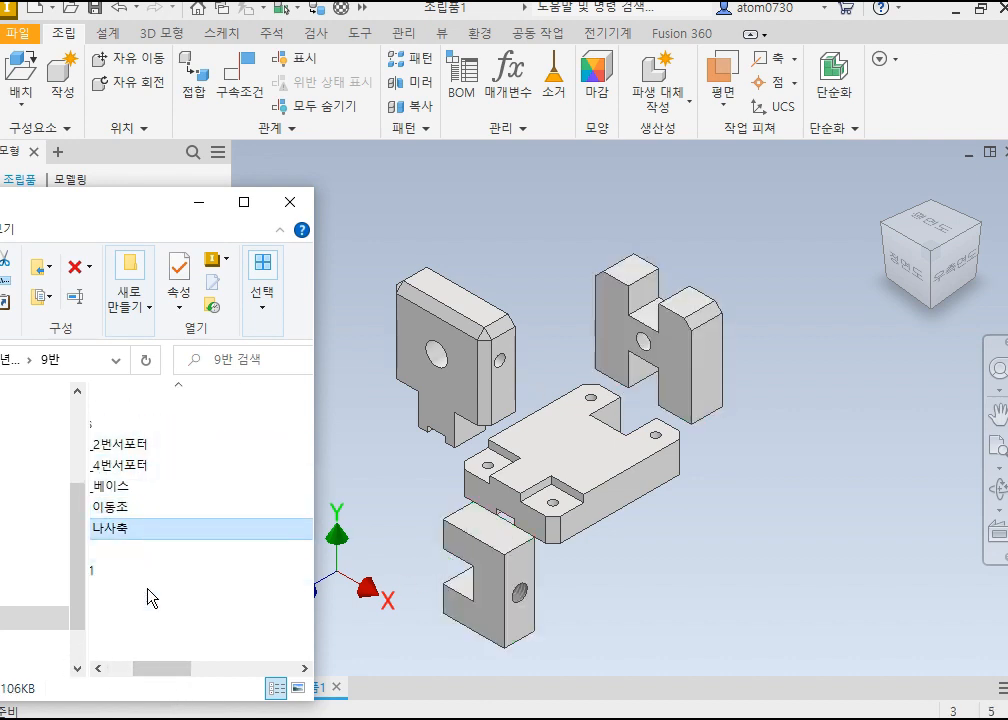
left_click_drag(157, 668, 94, 666)
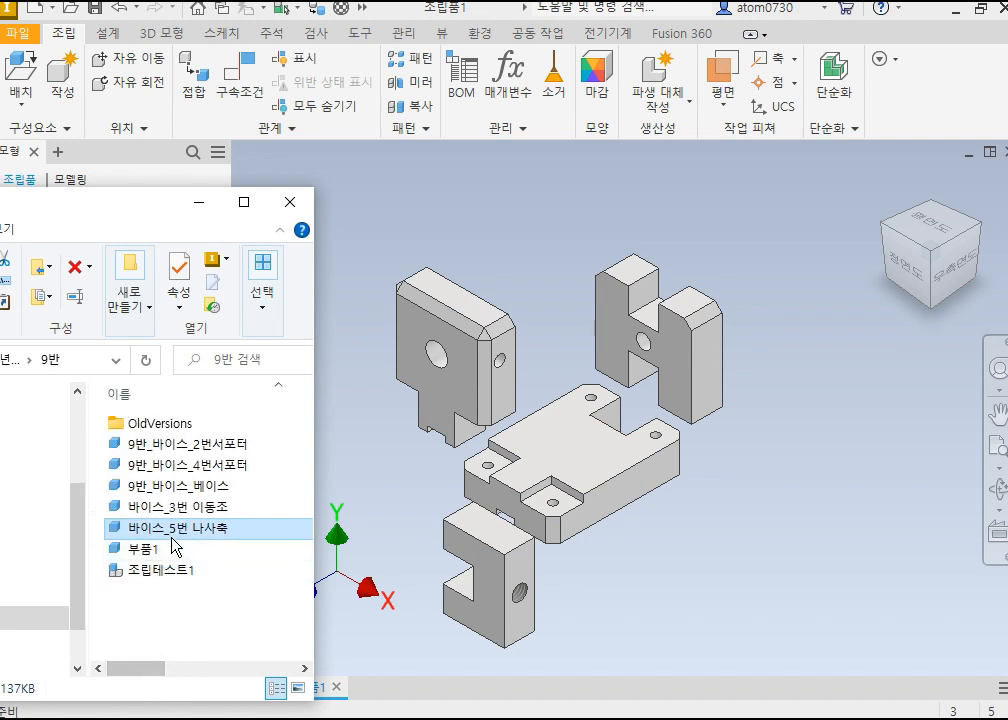
left_click_drag(173, 543, 675, 600)
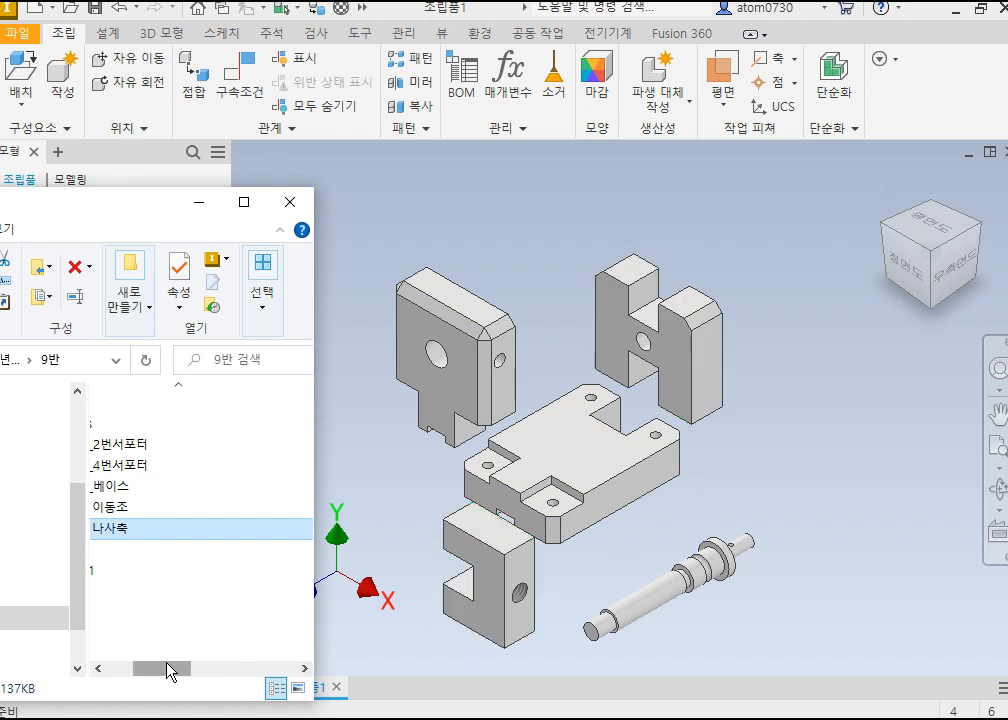
left_click_drag(170, 672, 153, 669)
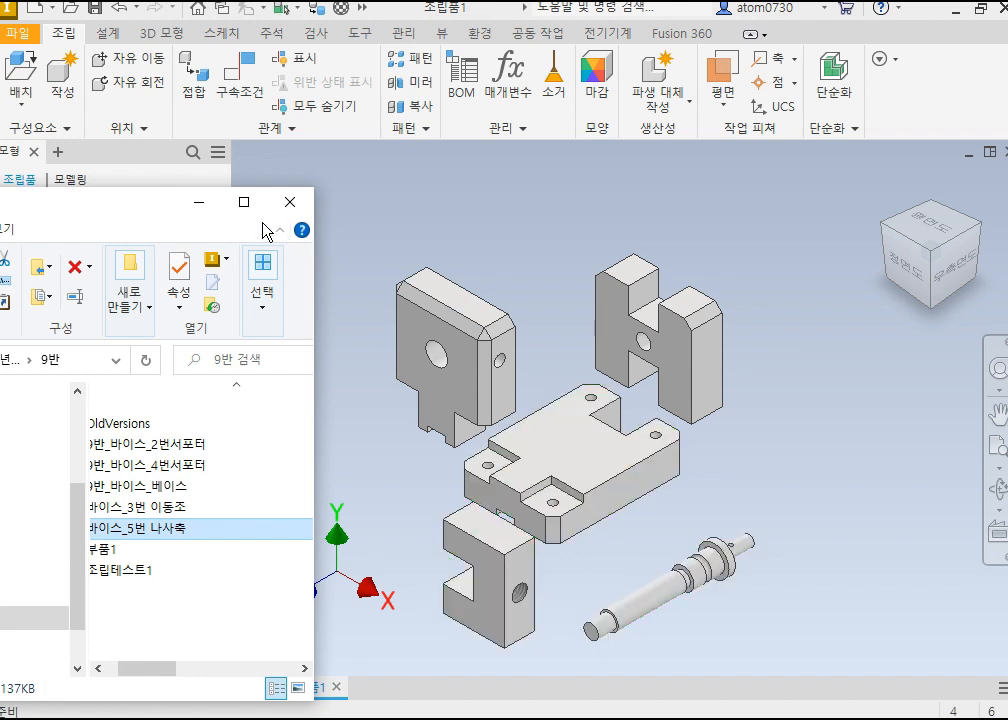
left_click(204, 210)
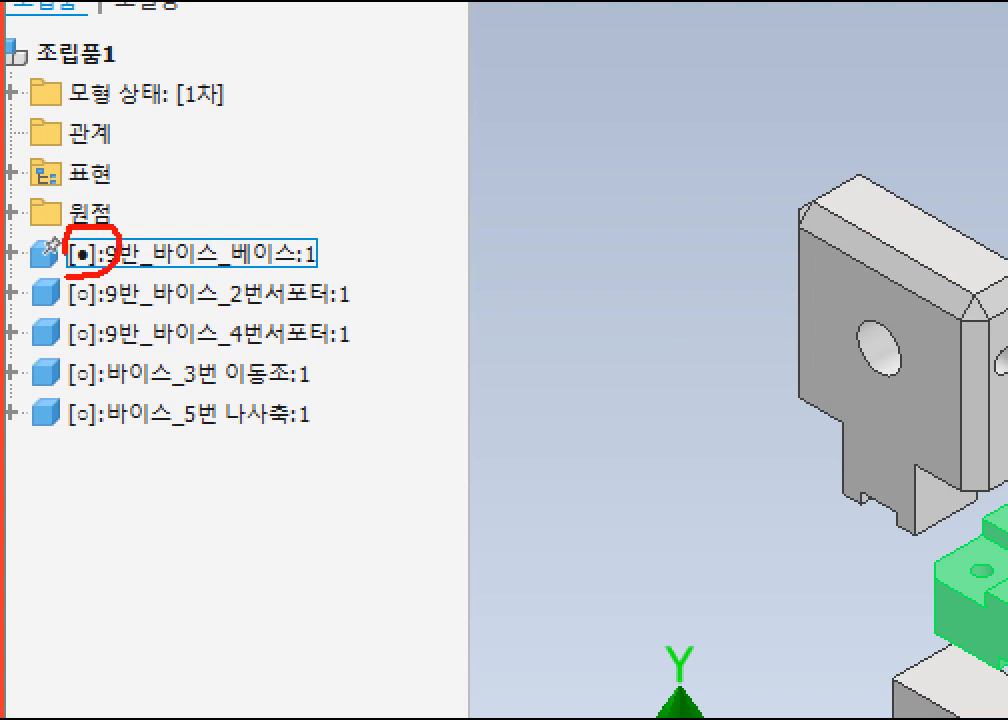
left_click_drag(73, 291, 62, 382)
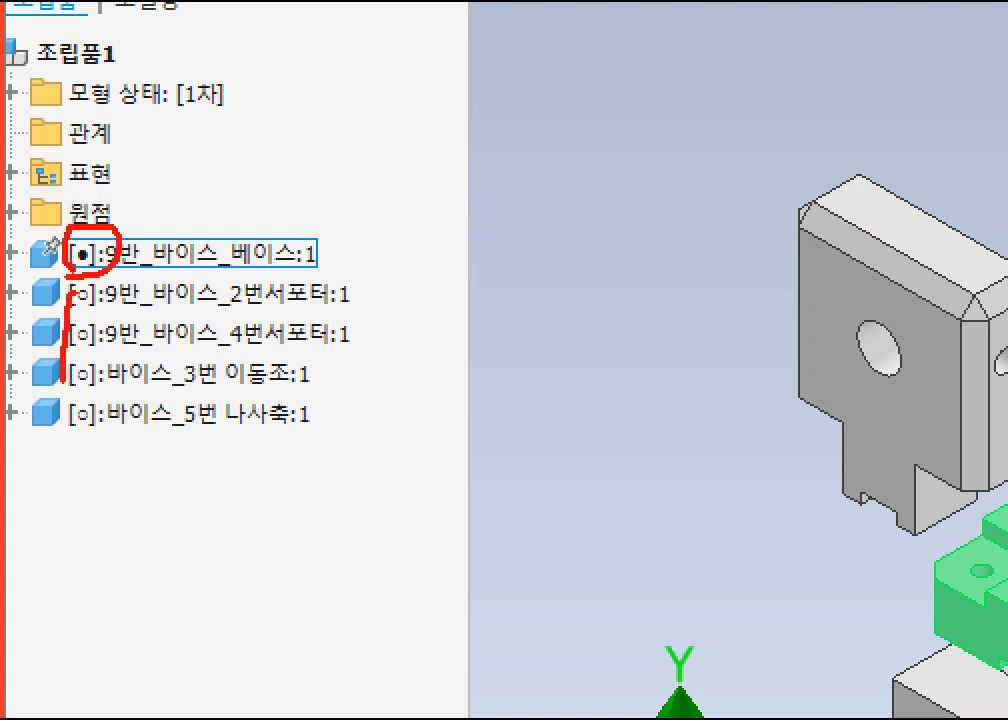
left_click_drag(100, 438, 106, 292)
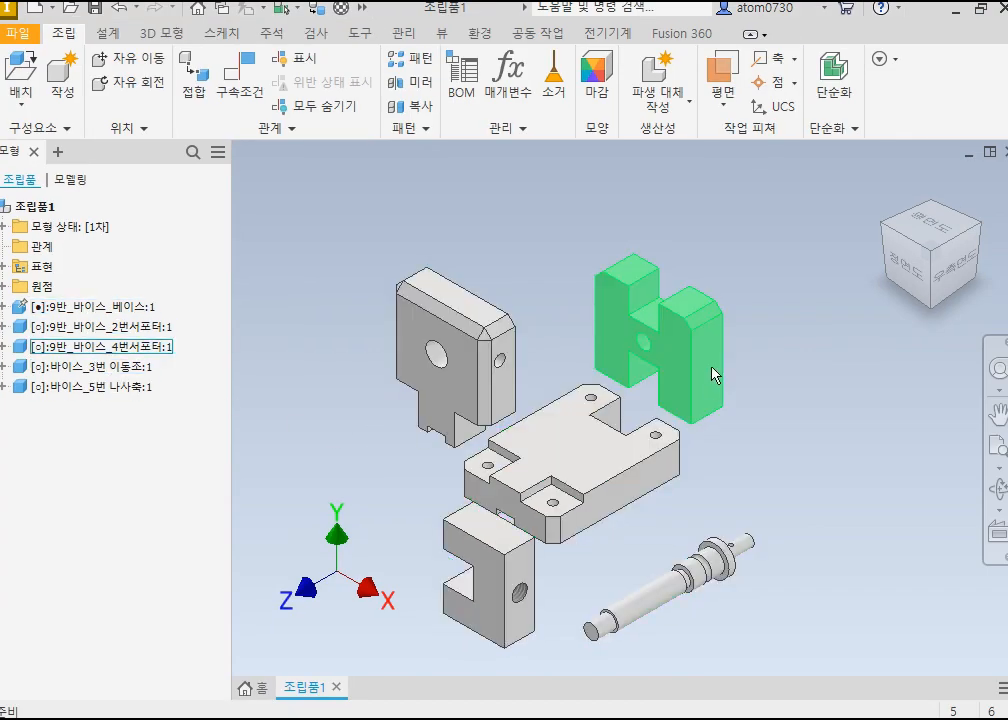
Step: Reposition the two supports, placing 4번서포터 apart on the far side of the base and 2번서포터 over the base's notched end
left_click_drag(700, 369, 421, 434)
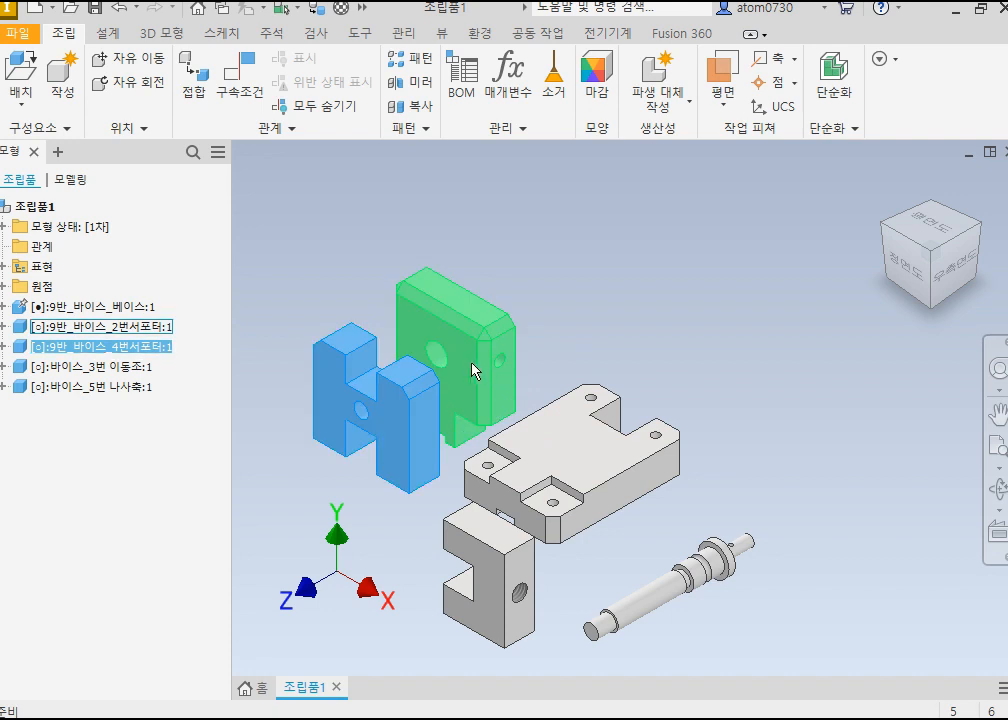
left_click_drag(472, 367, 666, 353)
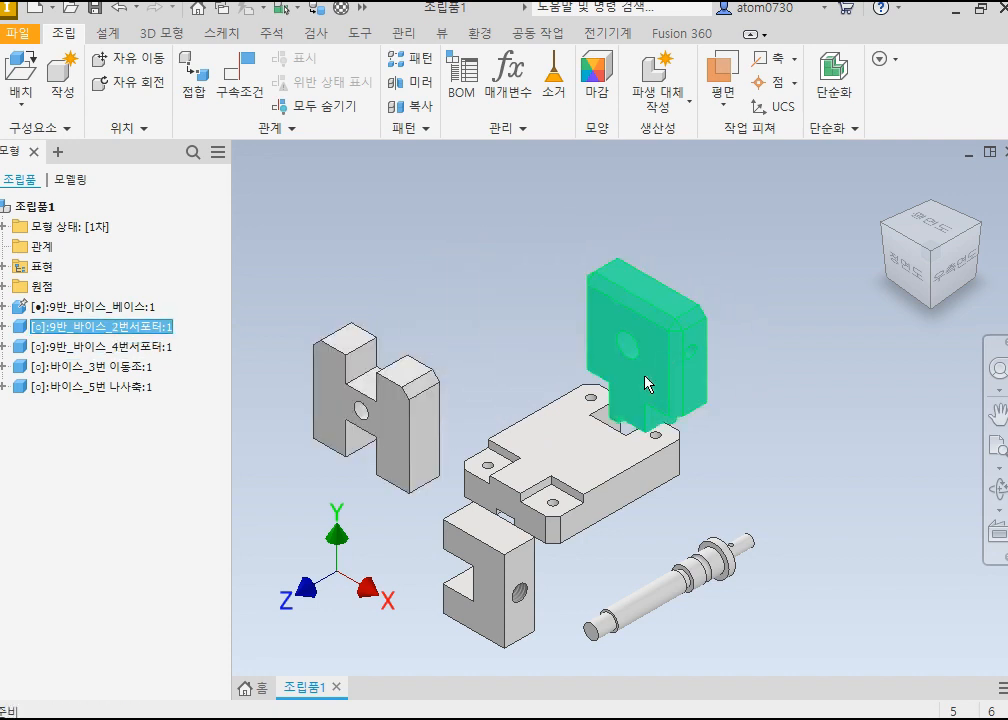
left_click(472, 625)
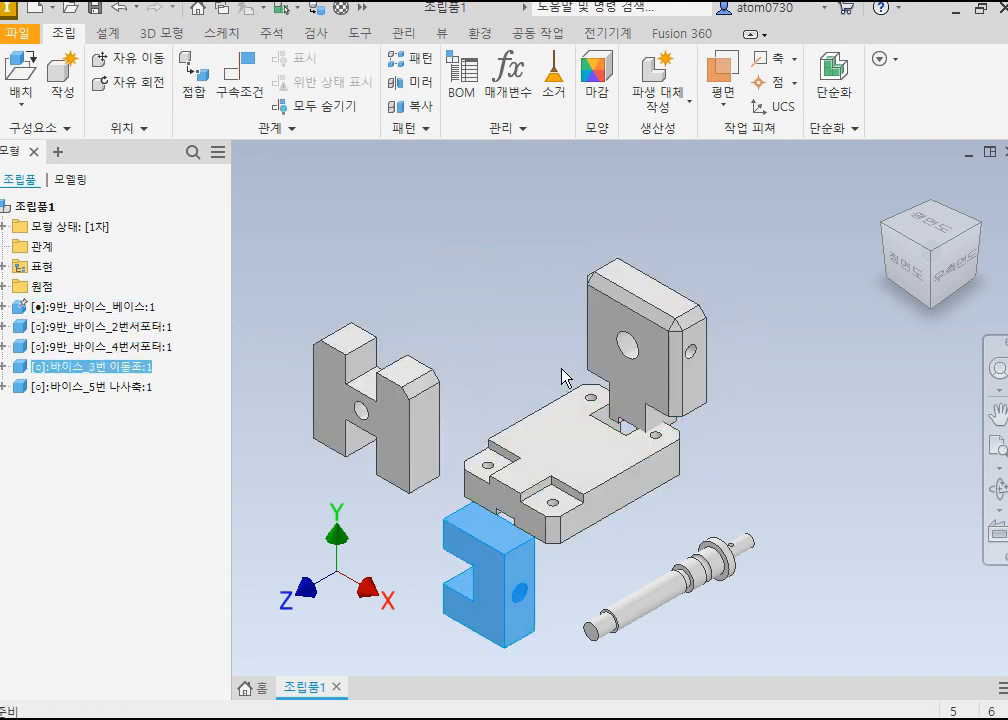
Step: Move the screw shaft 바이스_5번 나사축 up beside 2번서포터, clear of the other parts
left_click(704, 580)
left_click_drag(704, 580, 828, 270)
scroll(520, 598, "up", 5)
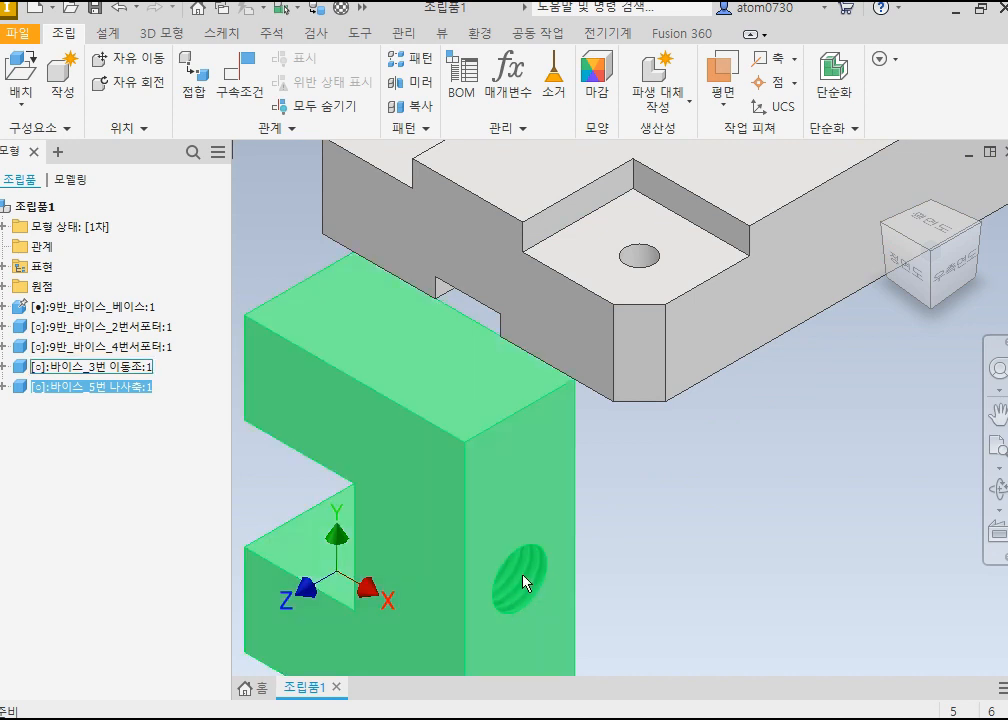
scroll(529, 583, "down", 6)
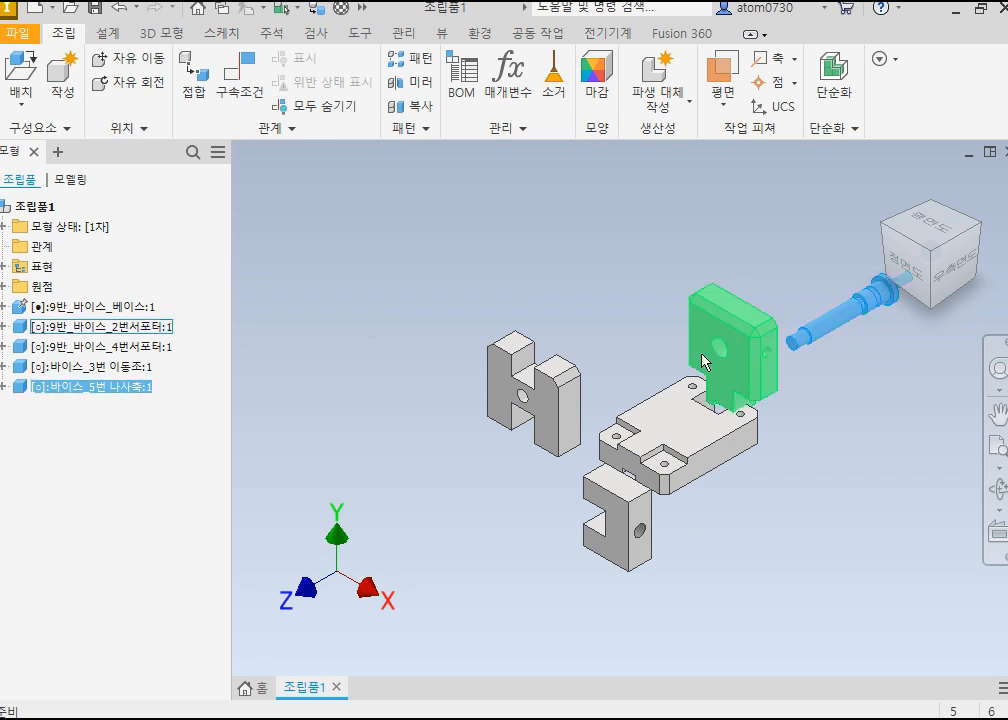
left_click(783, 540)
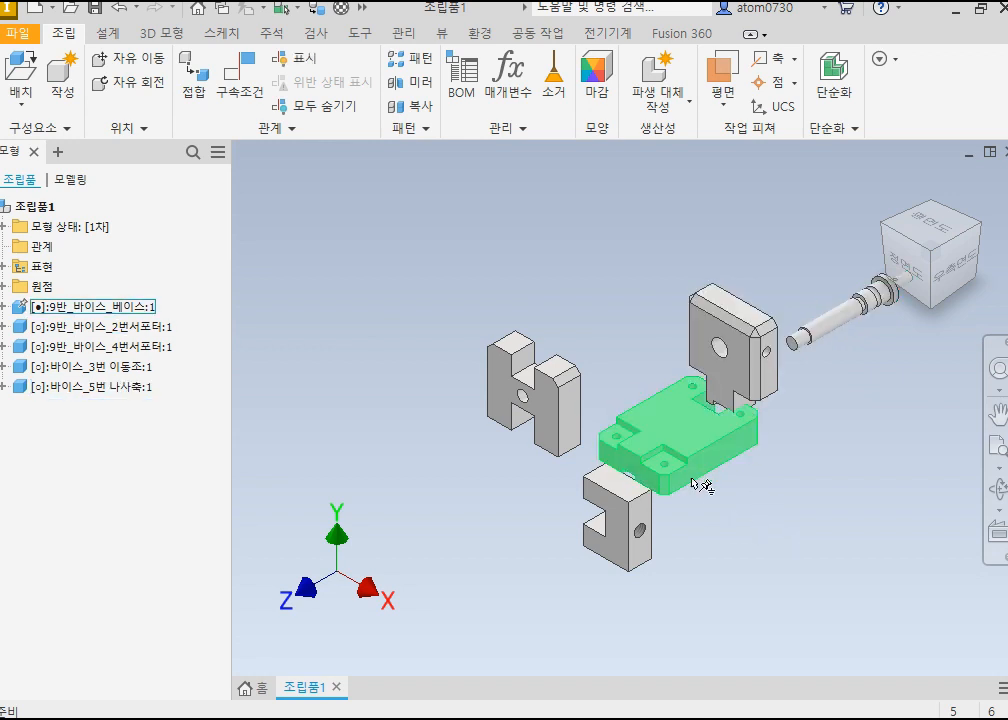
Step: Raise 2번서포터 until it sits clear above the notched end of the base
scroll(697, 477, "up", 3)
scroll(729, 500, "down", 3)
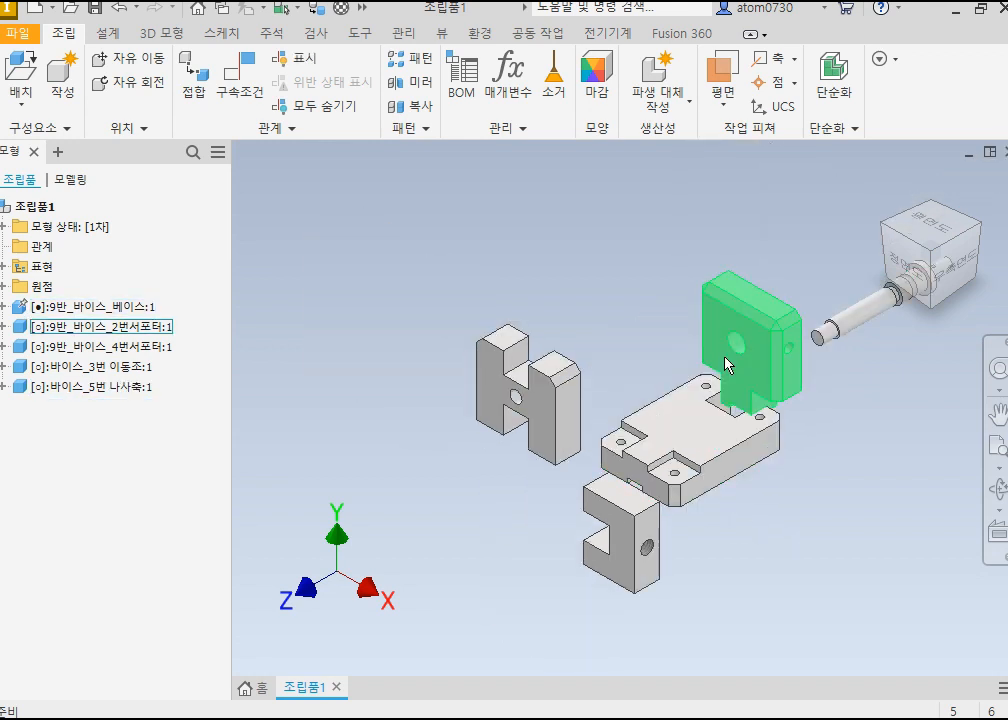
left_click_drag(727, 360, 725, 298)
left_click(806, 481)
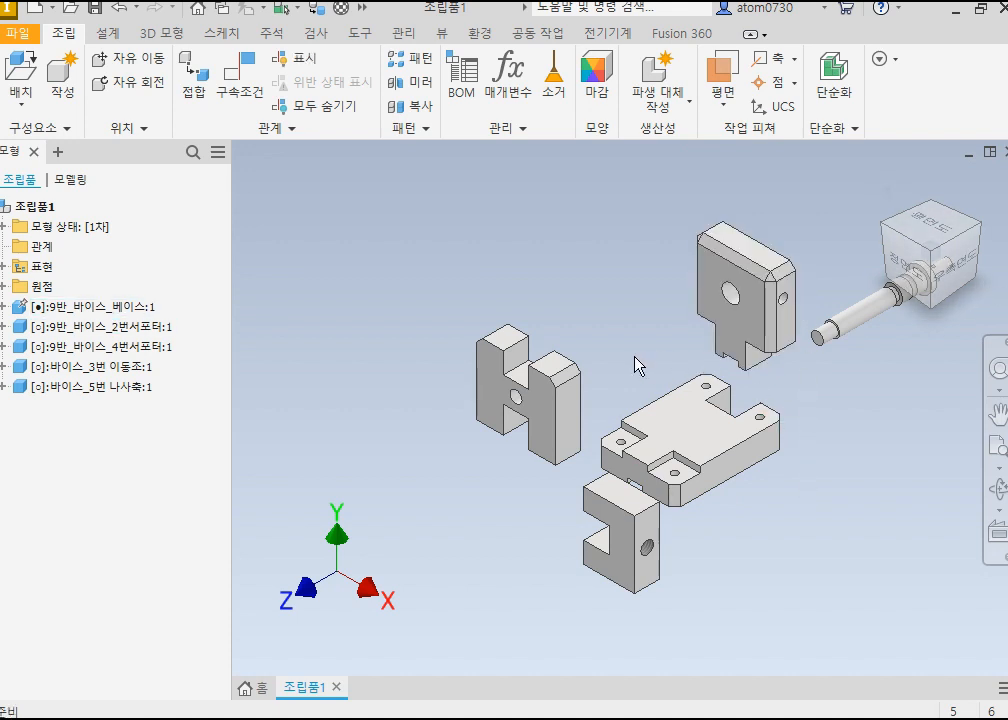
scroll(592, 380, "up", 5)
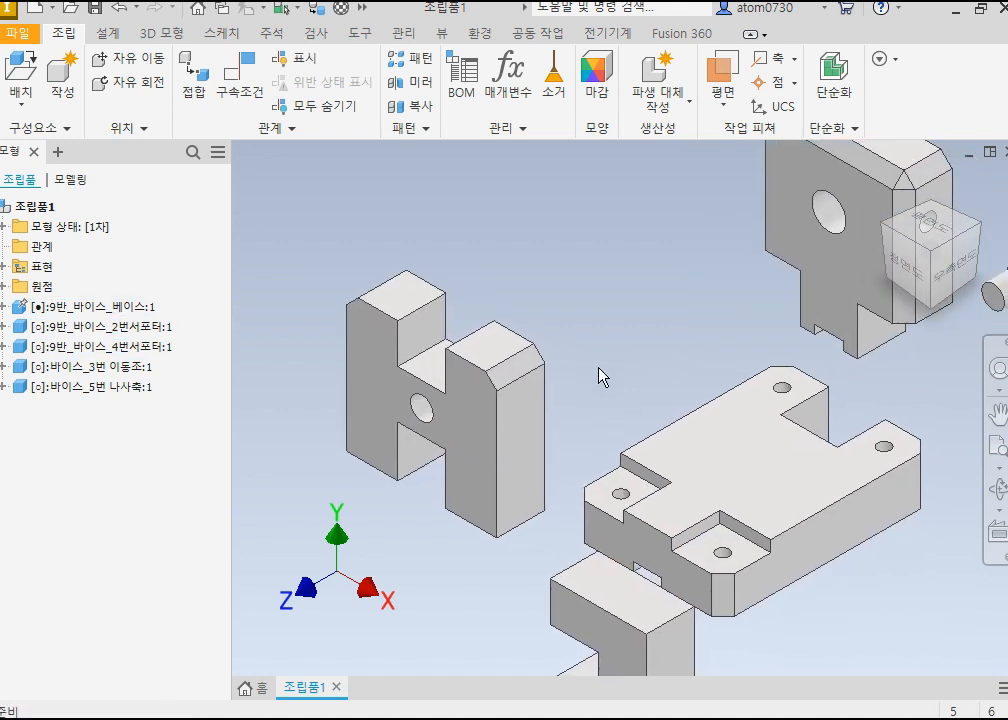
middle_click_drag(884, 405, 679, 463)
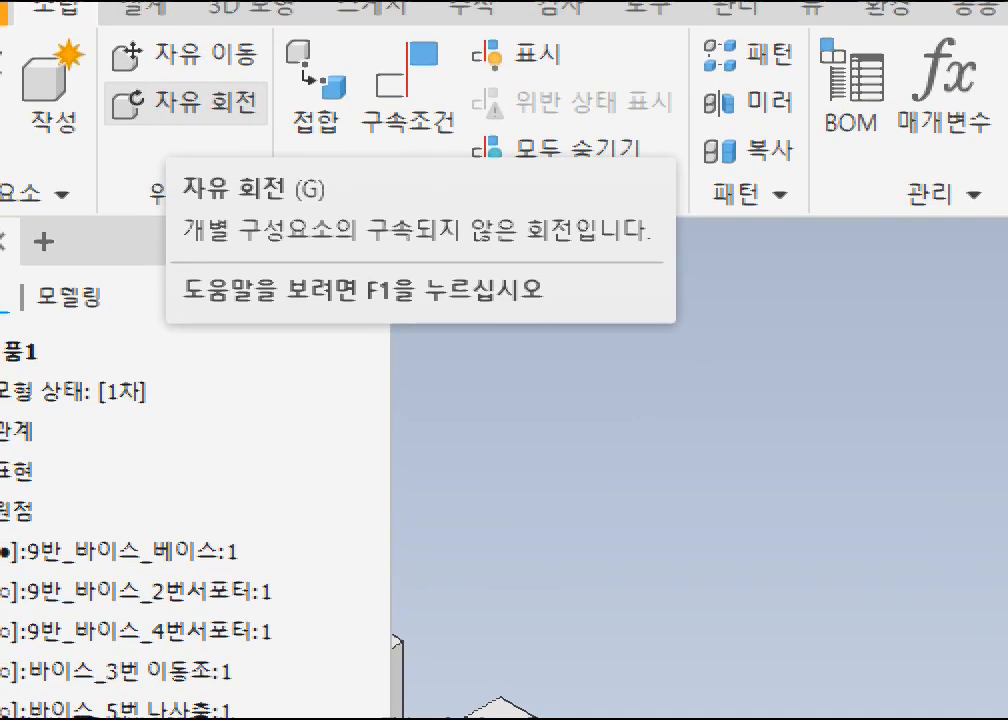
mouse_move(122, 128)
left_mouse_down()
mouse_move(187, 142)
mouse_move(213, 96)
mouse_move(124, 116)
left_mouse_up()
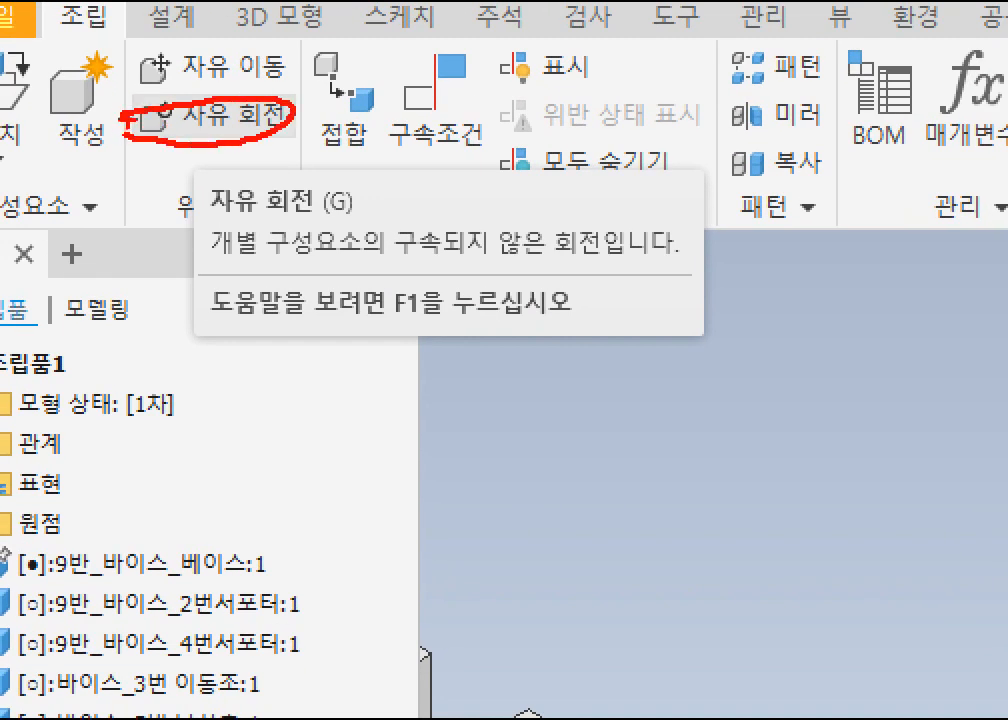
key("Escape")
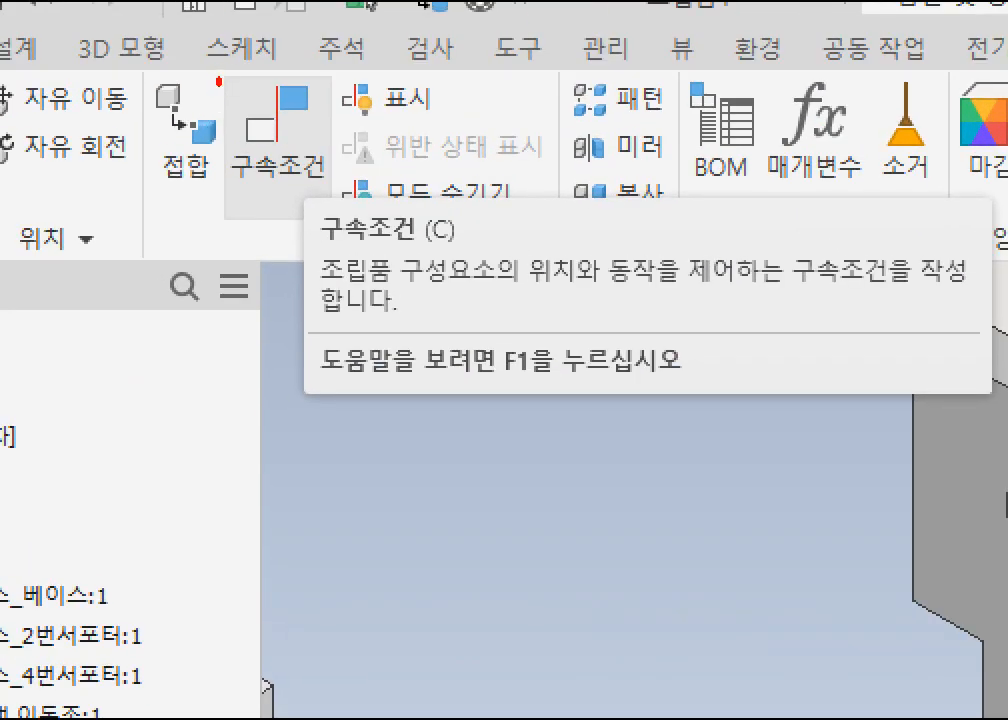
left_click_drag(219, 80, 247, 219)
left_click_drag(330, 178, 254, 72)
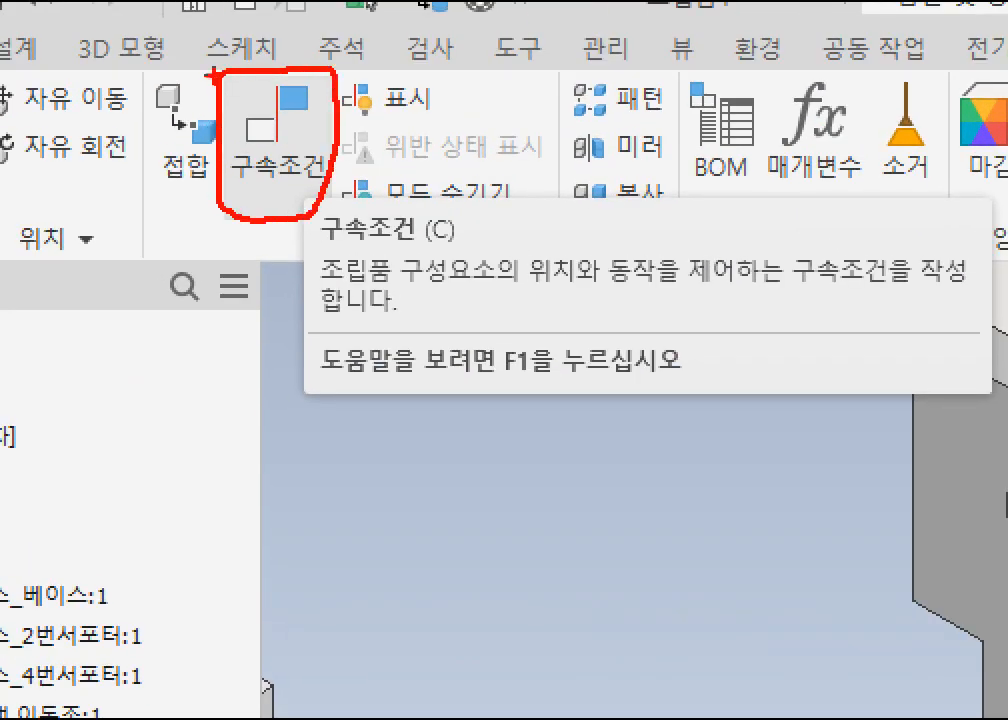
key("Escape")
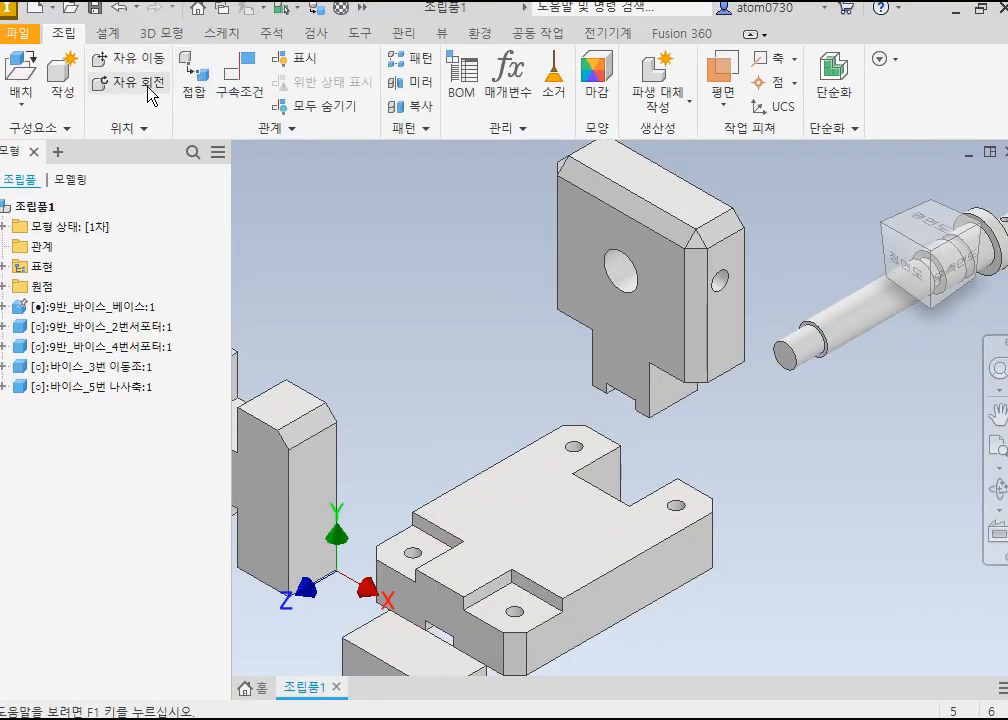
Step: Free-rotate (자유 회전) 2번서포터 so that its underside and the stepped slot at its foot face the viewer
left_click(148, 88)
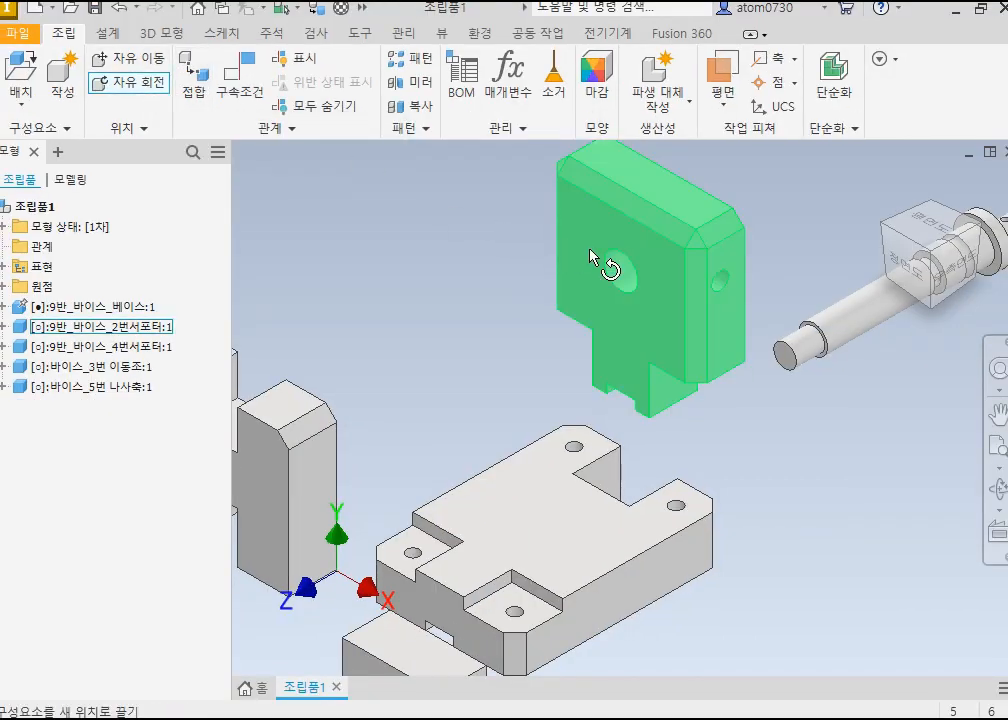
left_click_drag(598, 265, 697, 190)
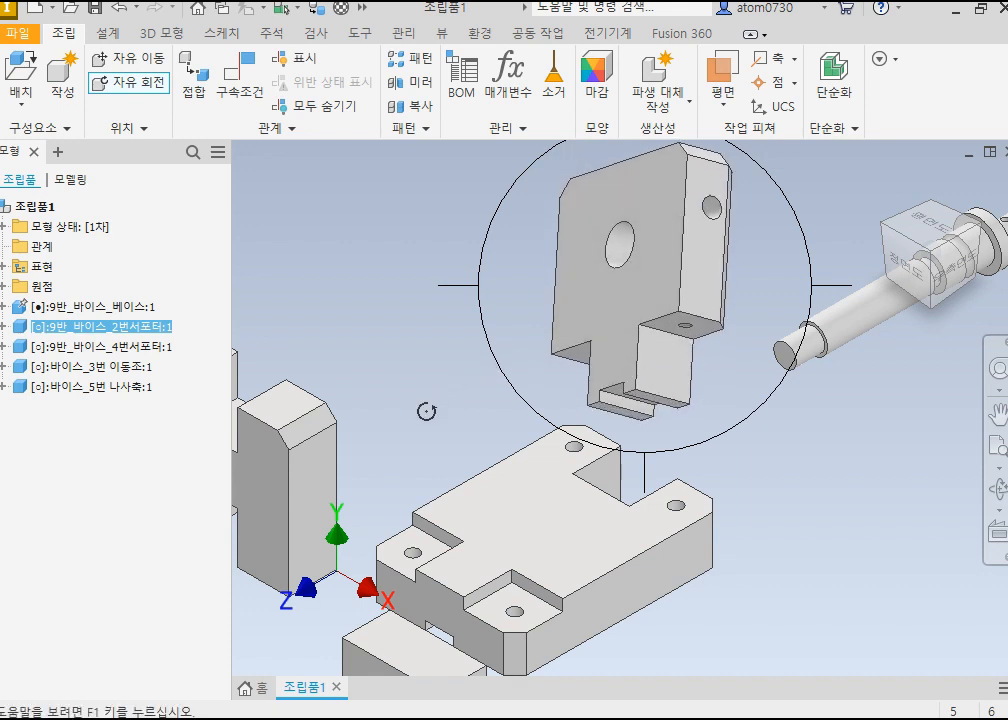
key("Escape")
scroll(428, 418, "down", 3)
scroll(431, 417, "up", 5)
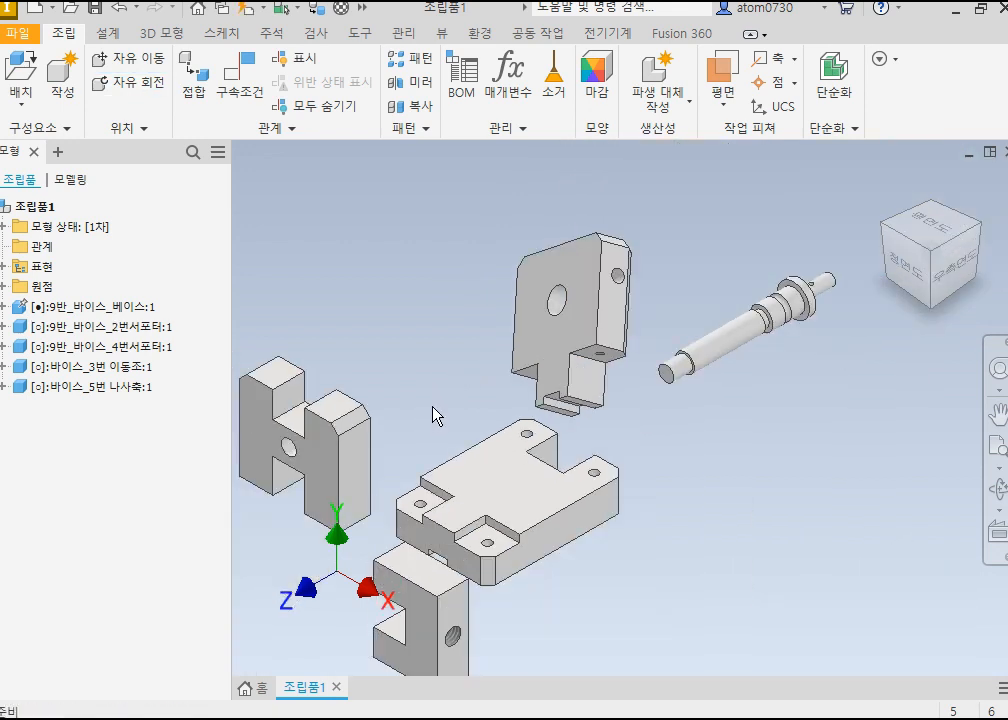
middle_click_drag(451, 396, 558, 340)
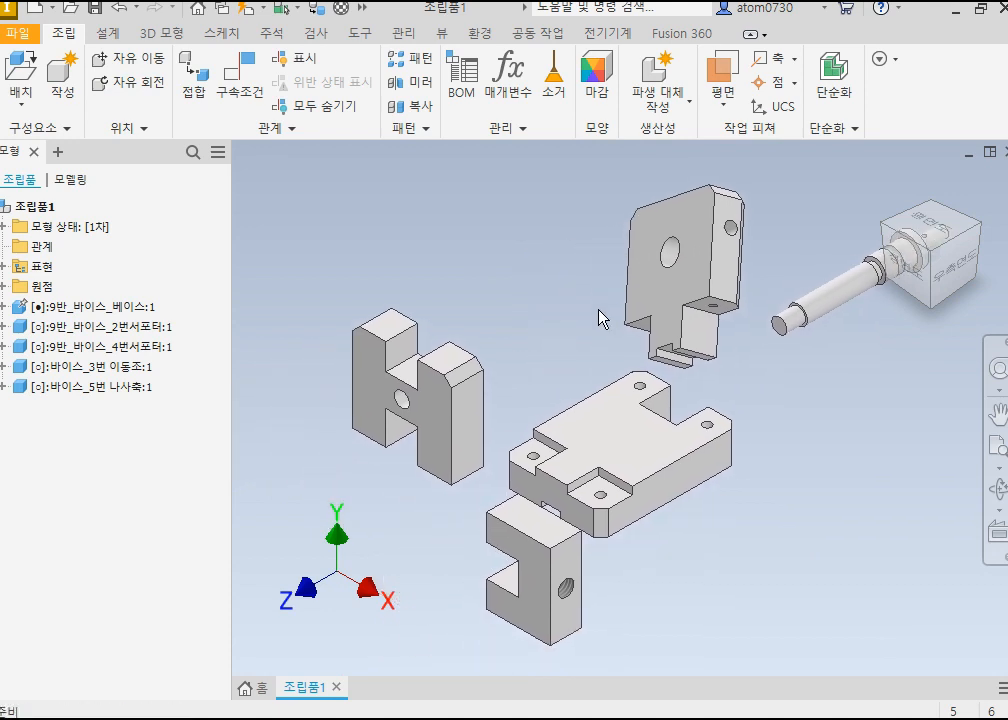
Step: Free-rotate (자유 회전) 4번서포터 so that it stands tilted with its narrow slotted side facing the viewer
left_click(103, 82)
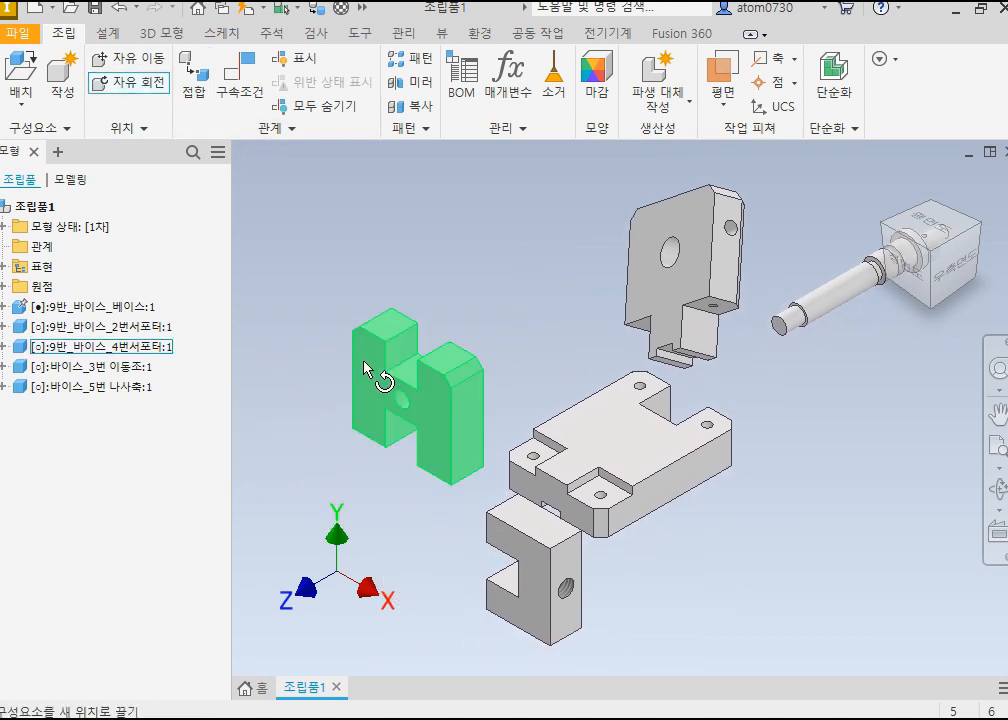
left_click(378, 378)
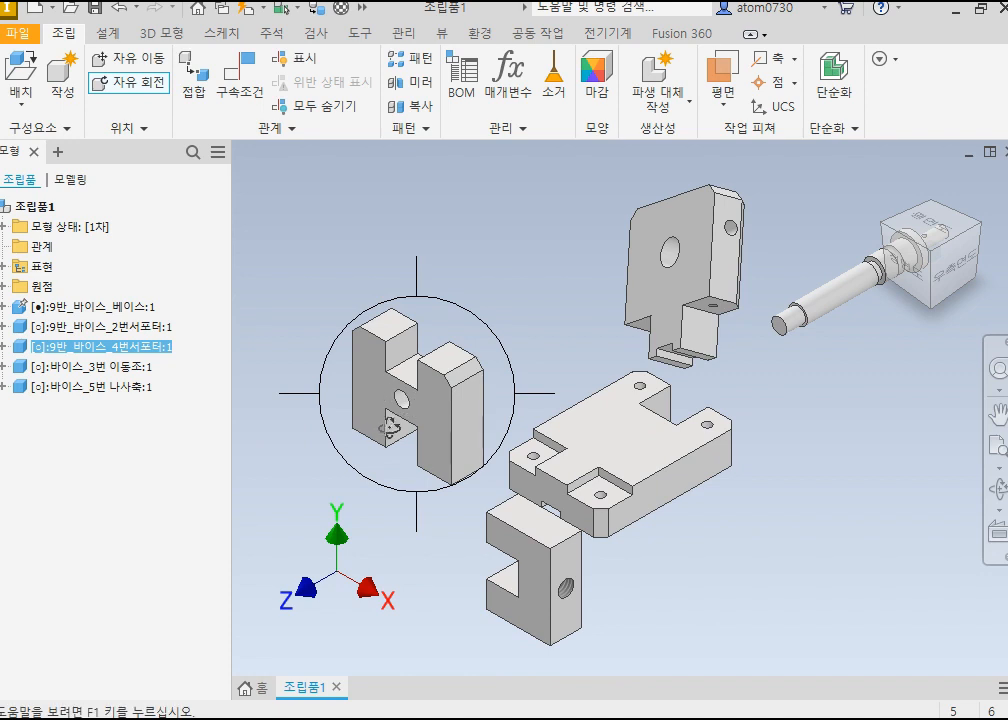
left_click_drag(391, 428, 448, 390)
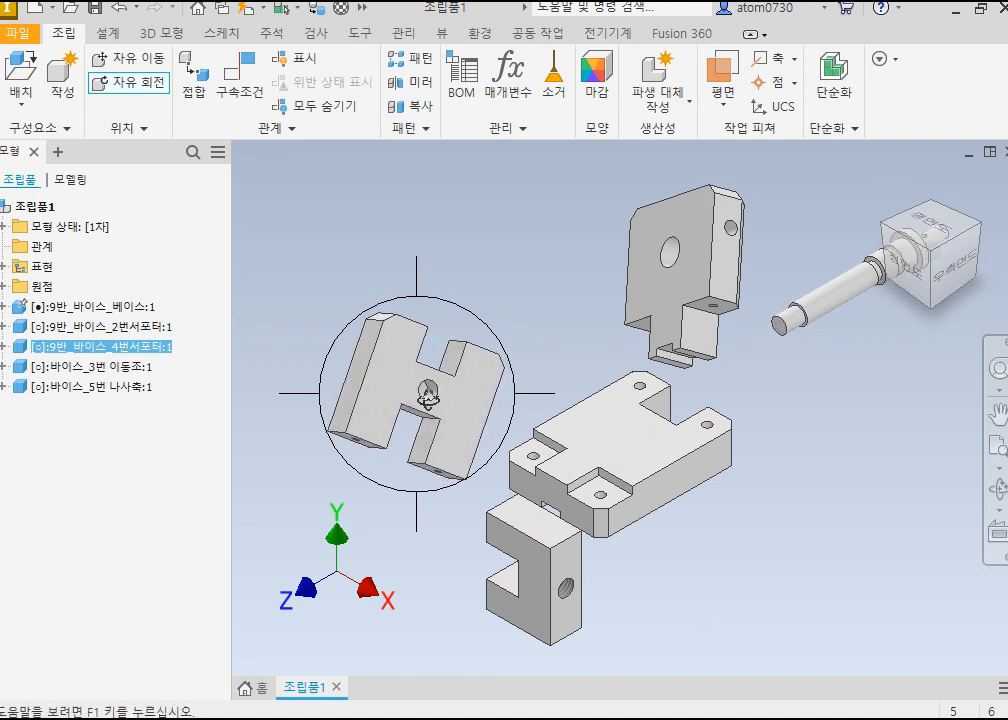
left_click_drag(292, 330, 515, 504)
right_click(555, 316)
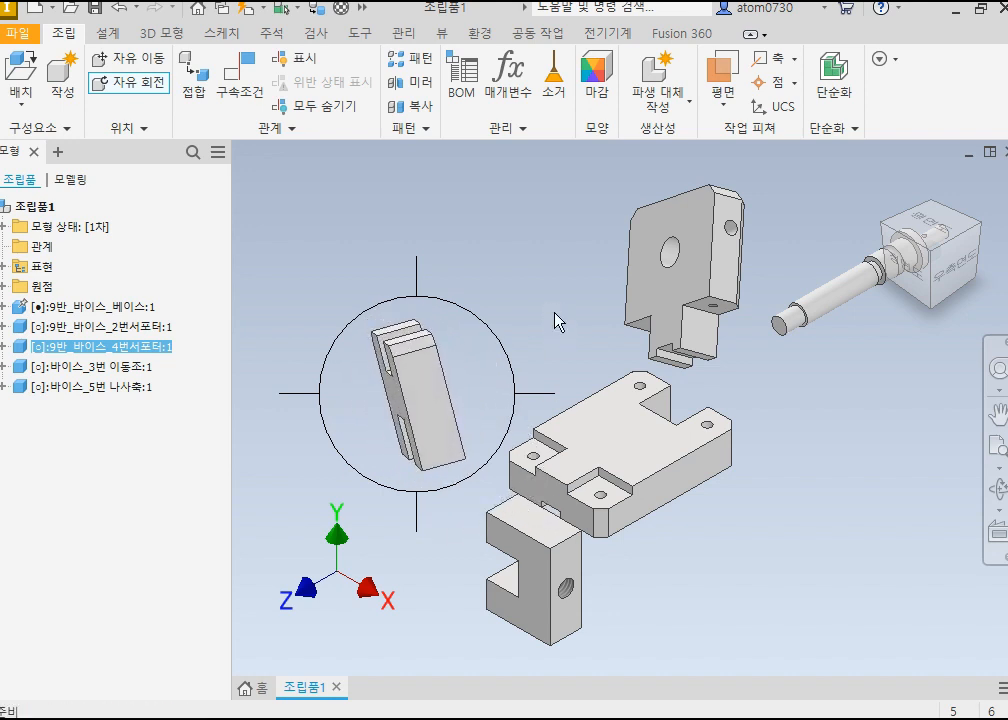
right_click(556, 320)
left_click(630, 310)
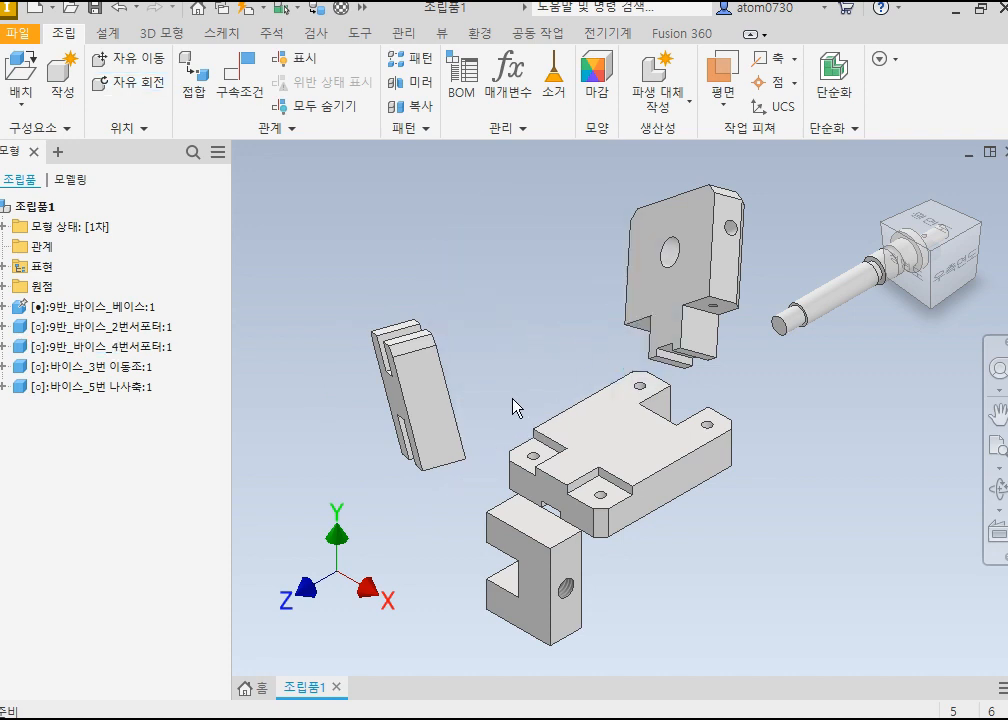
Step: Mate the downward-facing shoulder face of 2번서포터 with the top face of the base at 0.000 mm offset
scroll(462, 443, "down", 3)
scroll(469, 438, "up", 3)
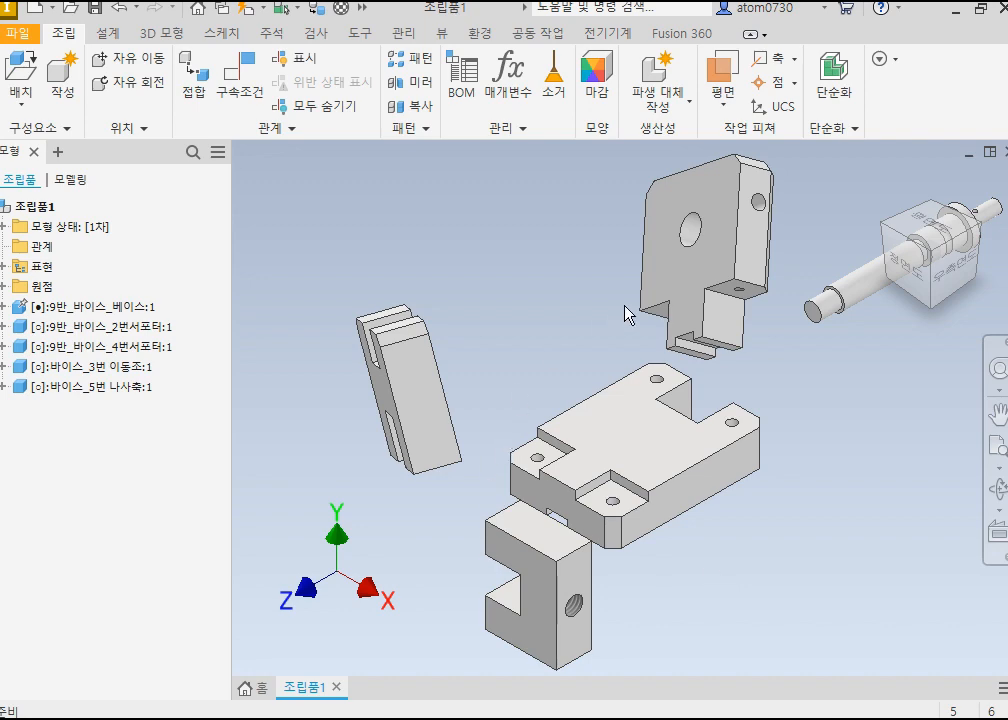
scroll(705, 295, "up", 2)
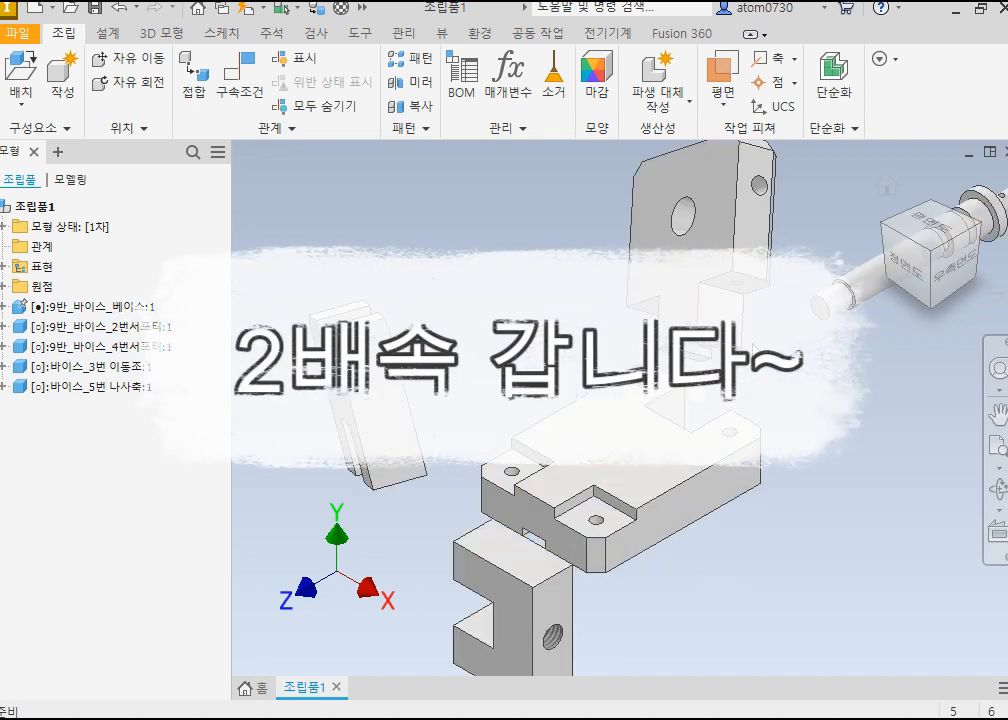
middle_click_drag(653, 360, 585, 396)
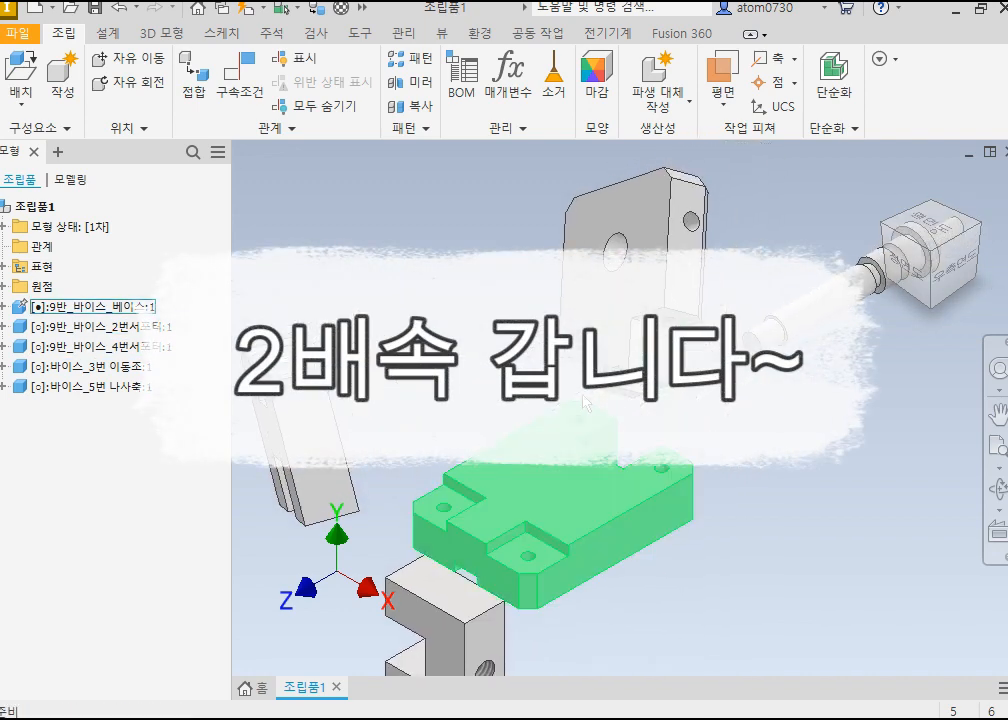
key("c")
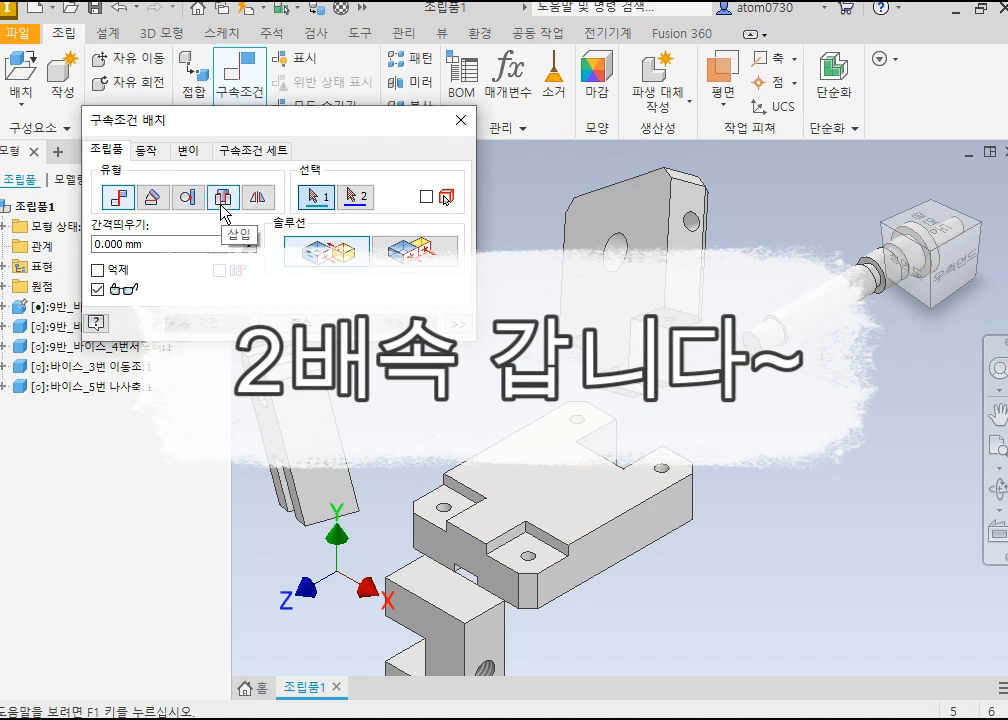
scroll(381, 532, "up", 3)
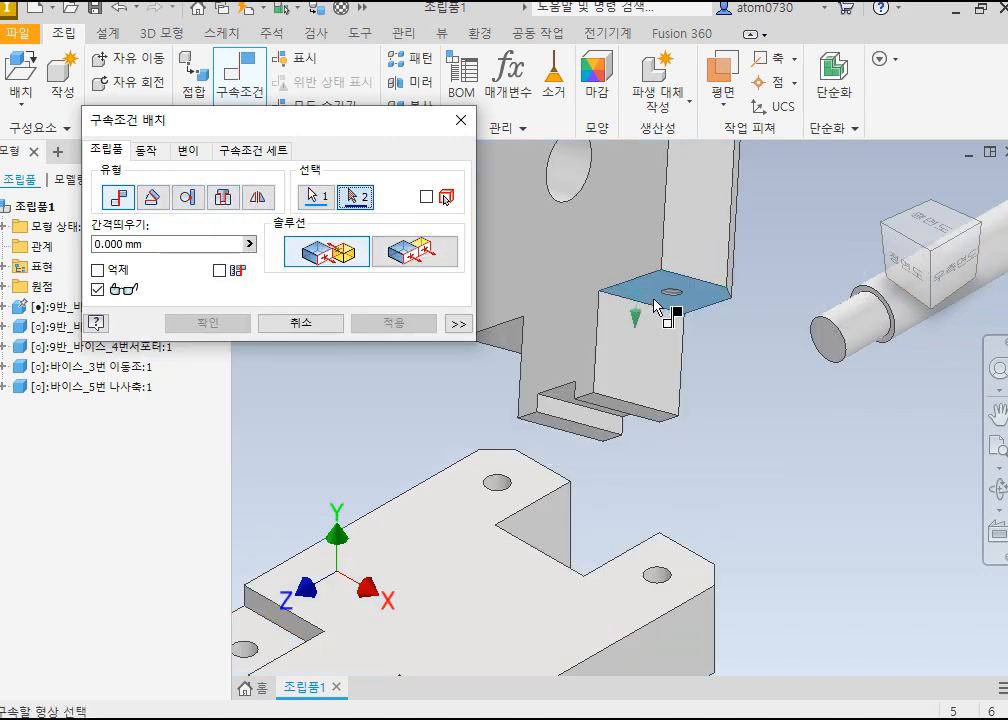
left_click(565, 608)
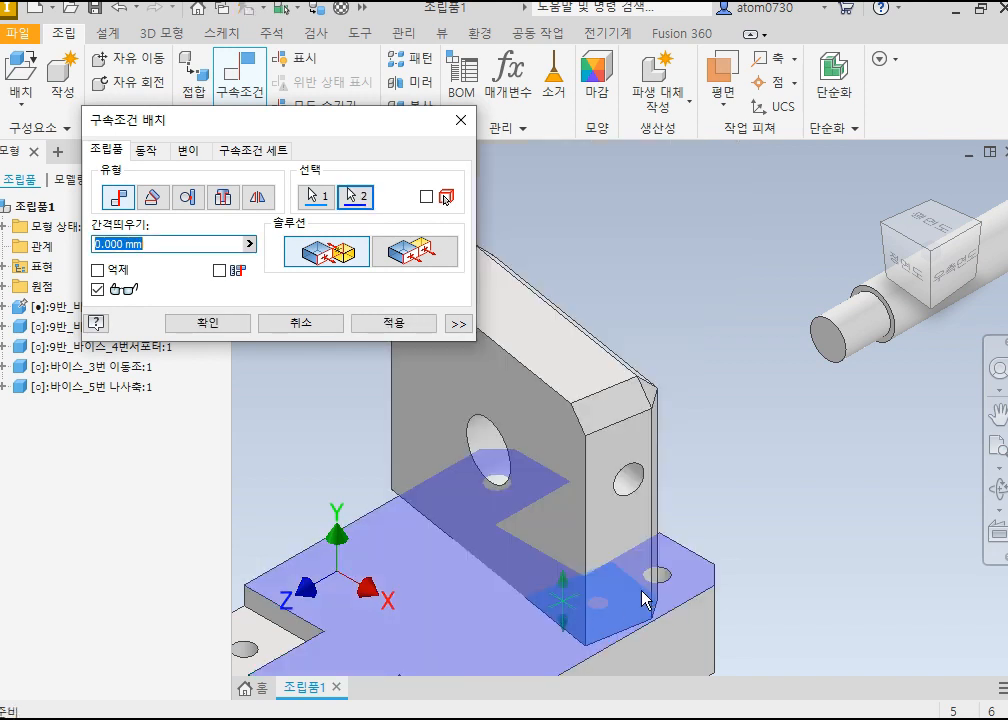
left_click(393, 323)
scroll(512, 358, "down", 2)
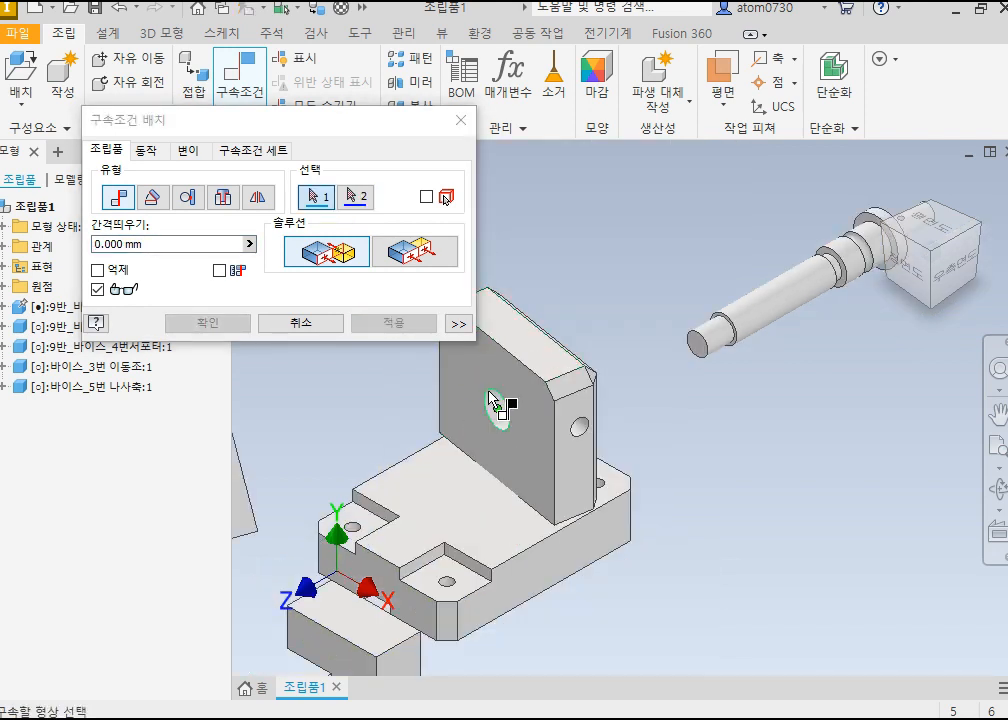
key("Escape")
Step: Slide 2번서포터 across the plane of the base's top face and leave it just beyond the notched end
left_click_drag(479, 399, 419, 405)
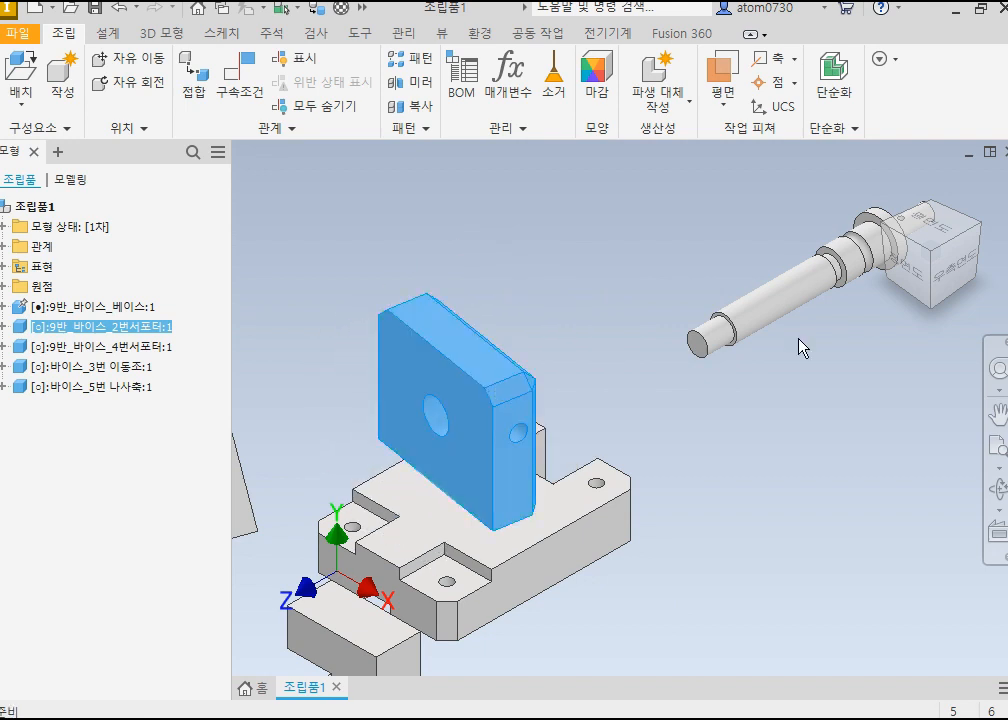
left_click(957, 273)
left_click_drag(551, 344, 717, 338)
scroll(578, 440, "down", 5)
scroll(575, 444, "up", 2)
left_click(884, 187)
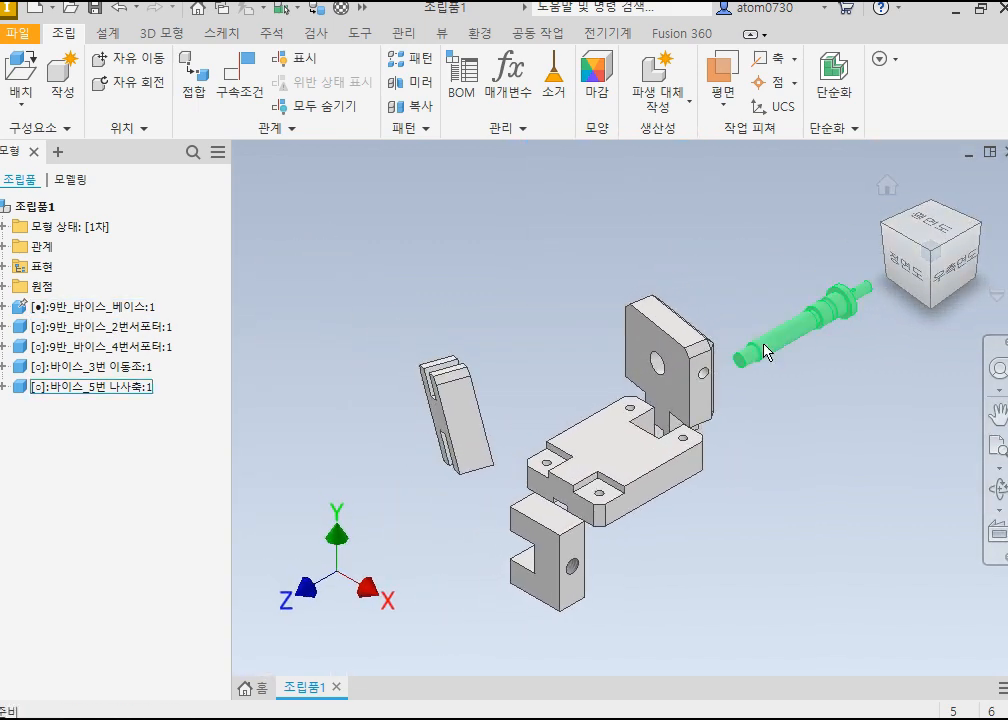
Step: Mate the axis of a corner hole at the base's notched end with the matching hole in 2번서포터's shoulder
scroll(695, 410, "up", 1)
scroll(682, 416, "down", 6)
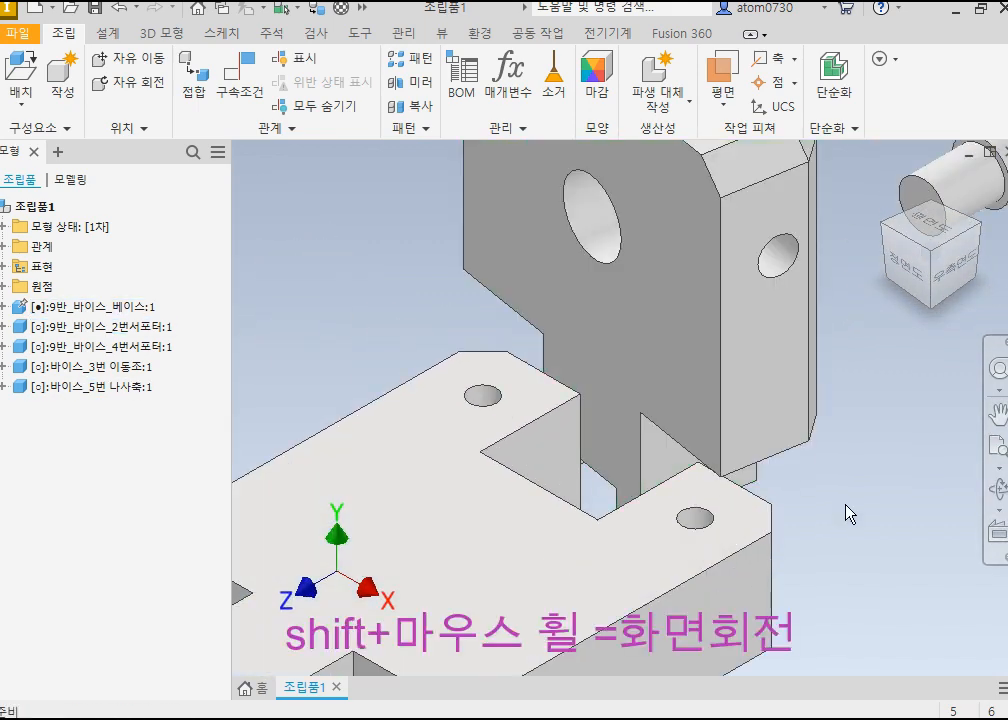
mouse_move(708, 402)
middle_mouse_down("shift")
mouse_move(677, 315)
mouse_move(708, 409)
middle_mouse_up("shift")
scroll(708, 409, "up", 3)
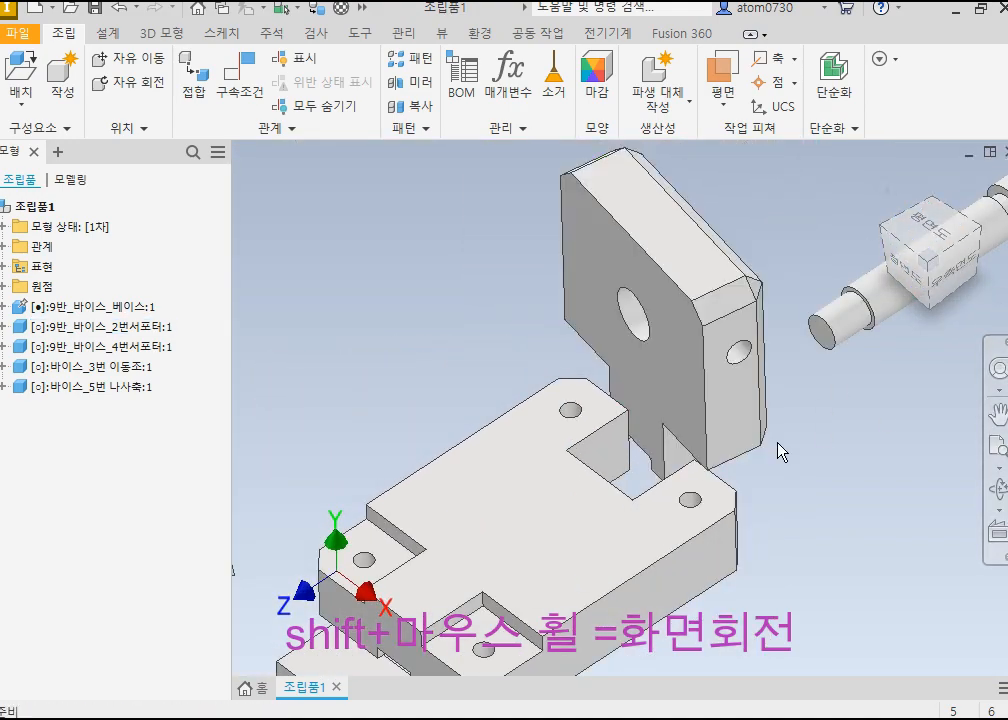
middle_click_drag(740, 479, 792, 504, "shift")
scroll(730, 468, "down", 3)
key("c")
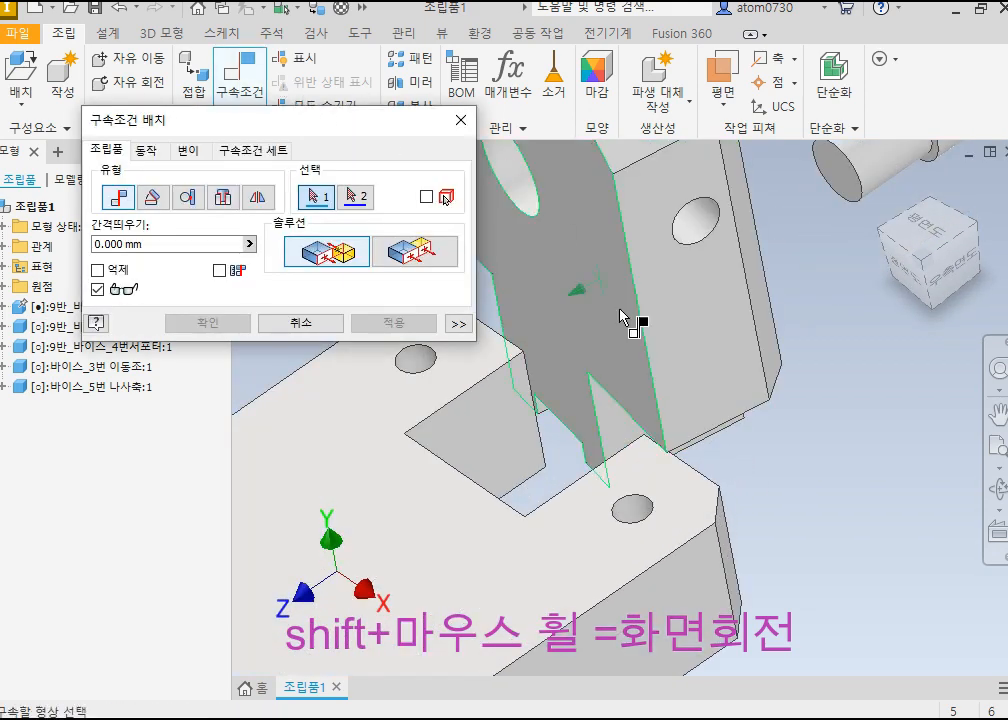
scroll(632, 512, "down", 2)
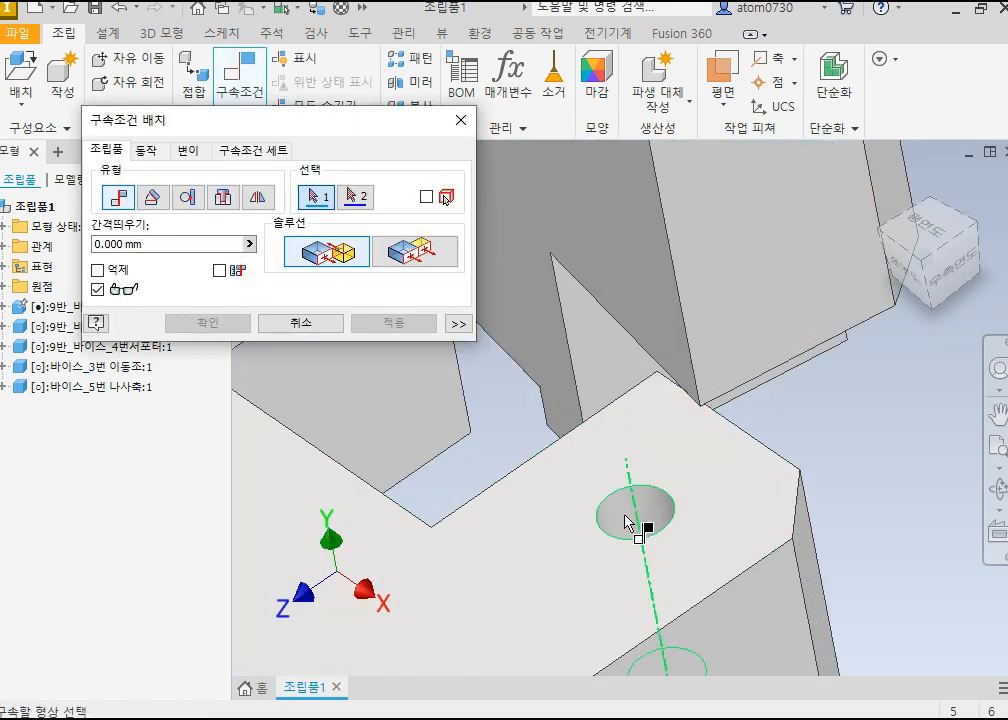
left_click(625, 522)
scroll(729, 480, "up", 4)
middle_click_drag(729, 480, 700, 372, "shift")
scroll(692, 222, "down", 4)
left_click(692, 220)
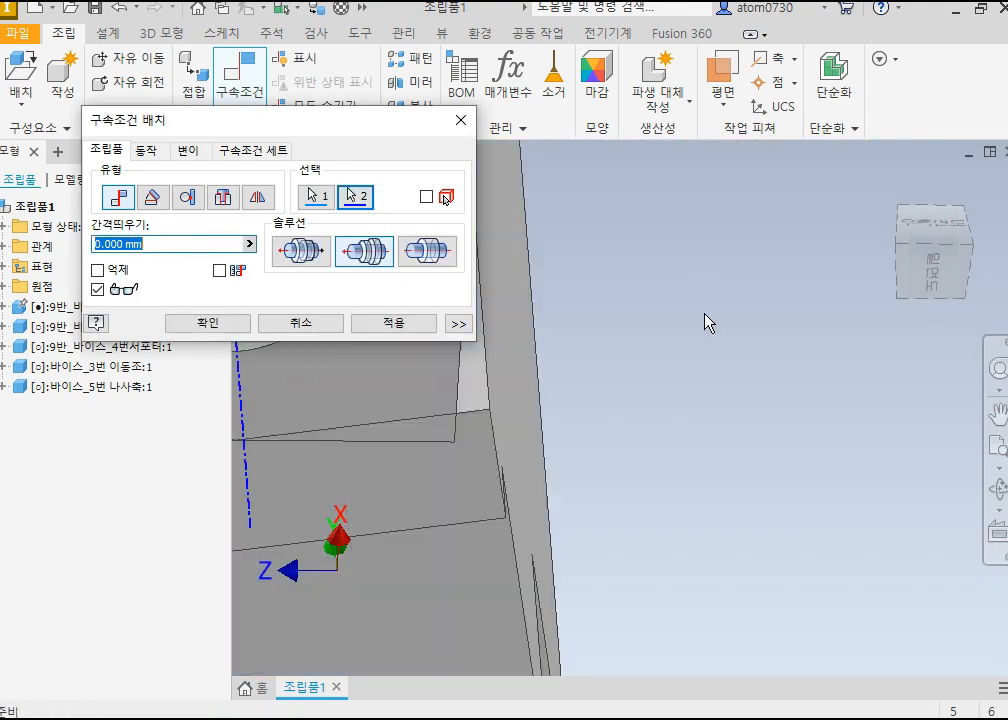
scroll(705, 315, "up", 4)
left_click(418, 327)
middle_click_drag(632, 486, 690, 520, "shift")
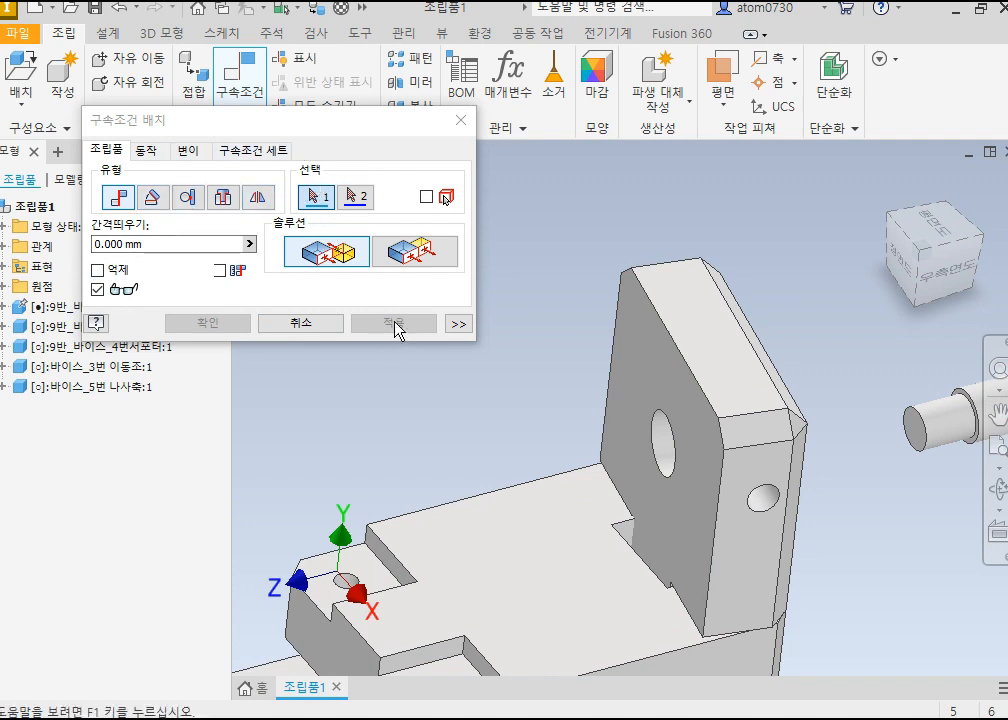
Step: Swing 2번서포터 about the constrained hole and mate its other shoulder hole with the second hole at the base's notched end
left_click_drag(628, 332, 757, 322)
middle_click_drag(641, 381, 736, 428, "shift")
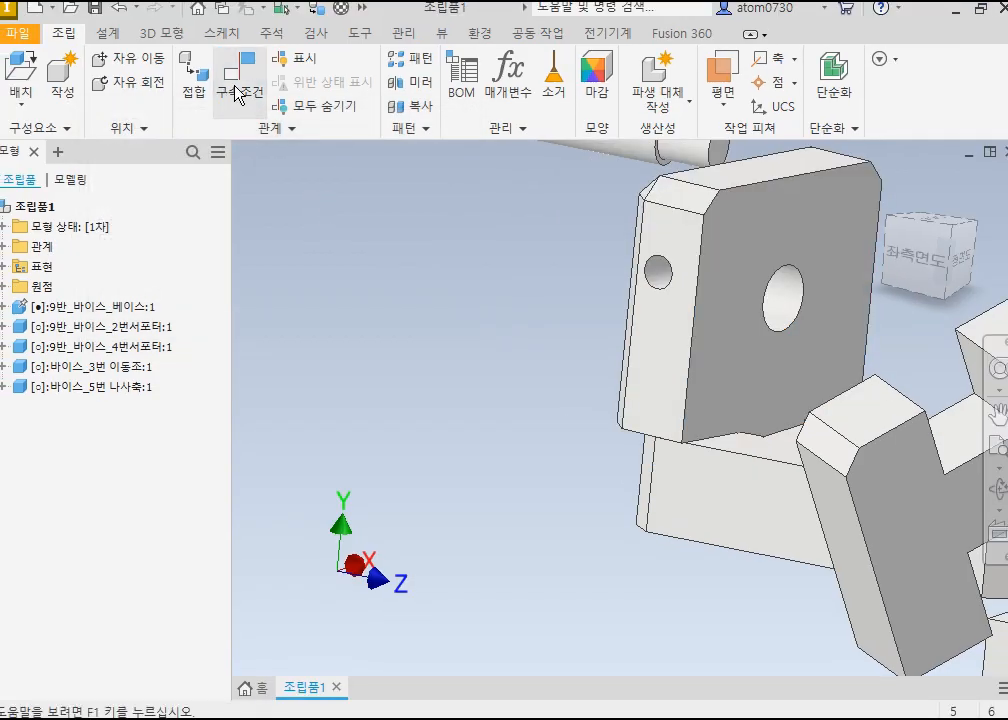
left_click(232, 85)
middle_click_drag(655, 270, 490, 344, "shift")
left_click(625, 371)
left_click(320, 198)
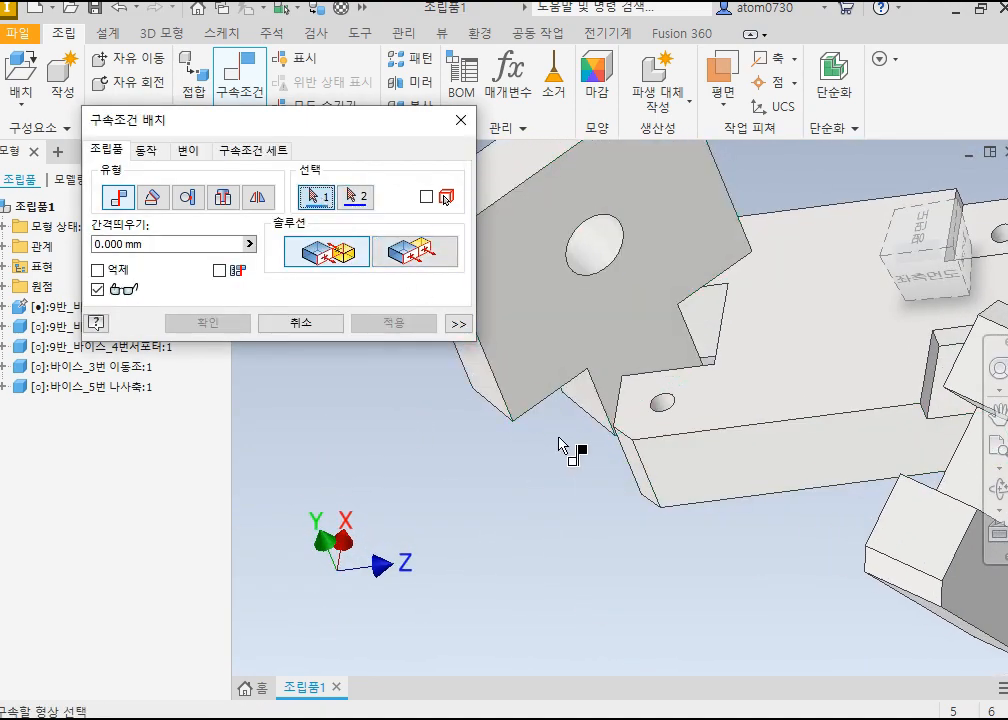
middle_click_drag(558, 437, 570, 356, "shift")
scroll(502, 572, "down", 5)
left_click(449, 656)
scroll(490, 625, "up", 5)
scroll(640, 580, "down", 5)
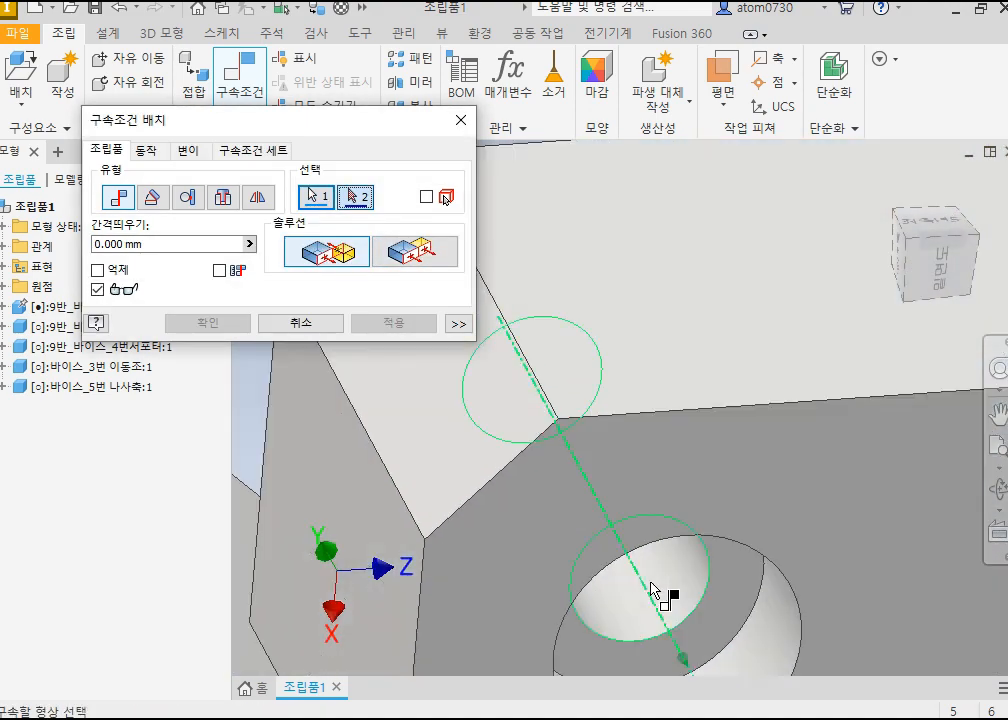
left_click(627, 553)
left_click(410, 322)
scroll(553, 439, "up", 6)
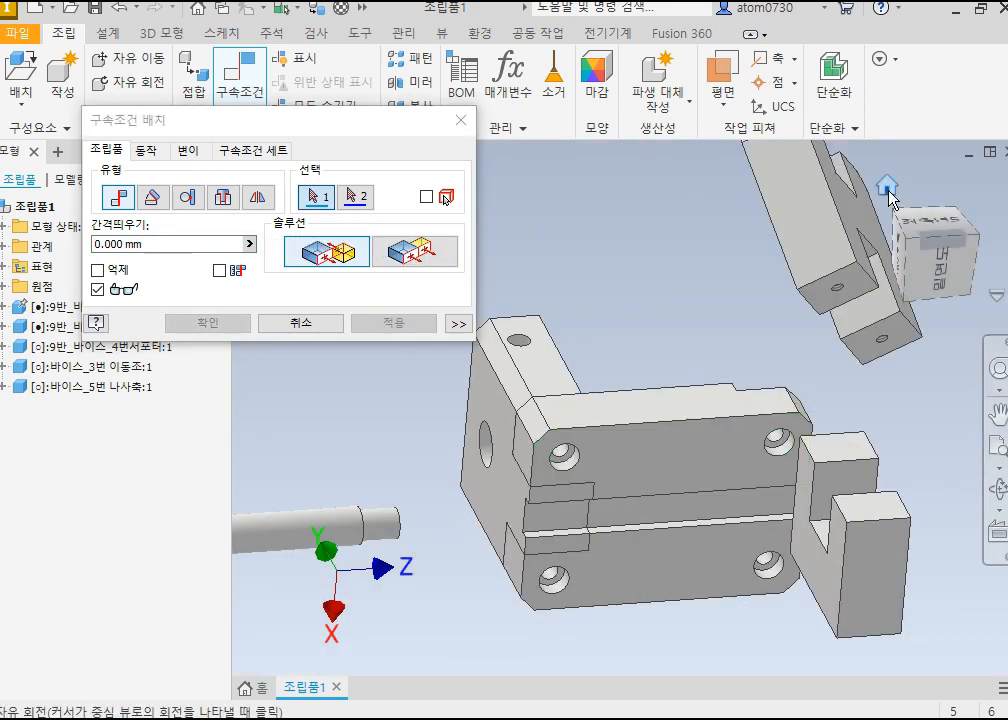
Step: Mate the recessed corner face at the base's front end with the bottom face of 4번서포터 at 0.000 mm offset
left_click(887, 187)
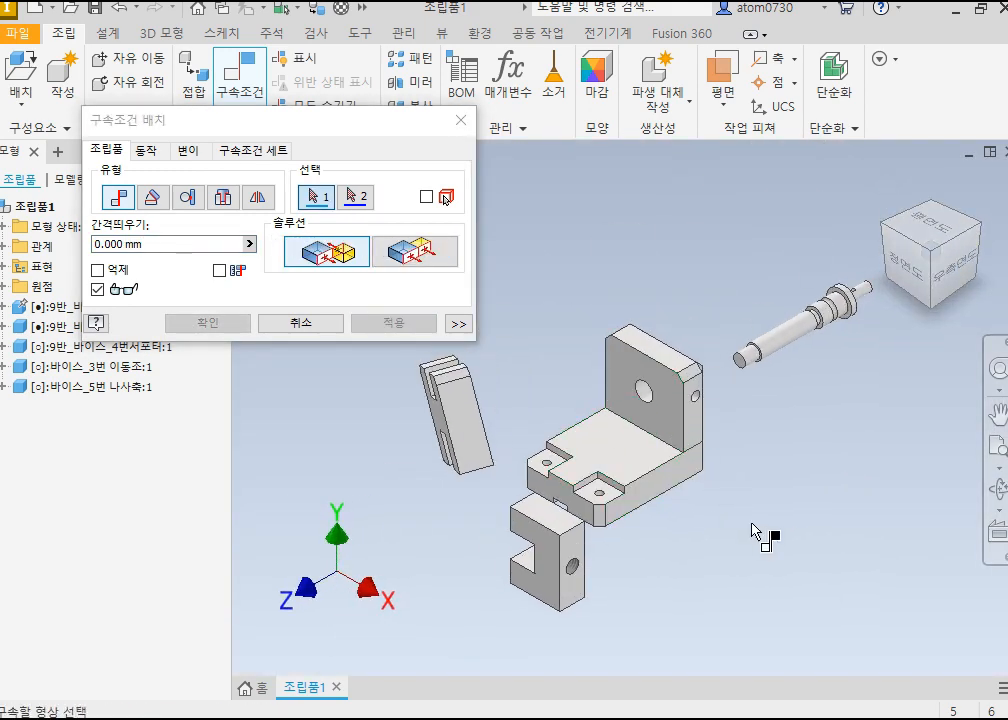
scroll(704, 405, "down", 5)
scroll(757, 467, "up", 3)
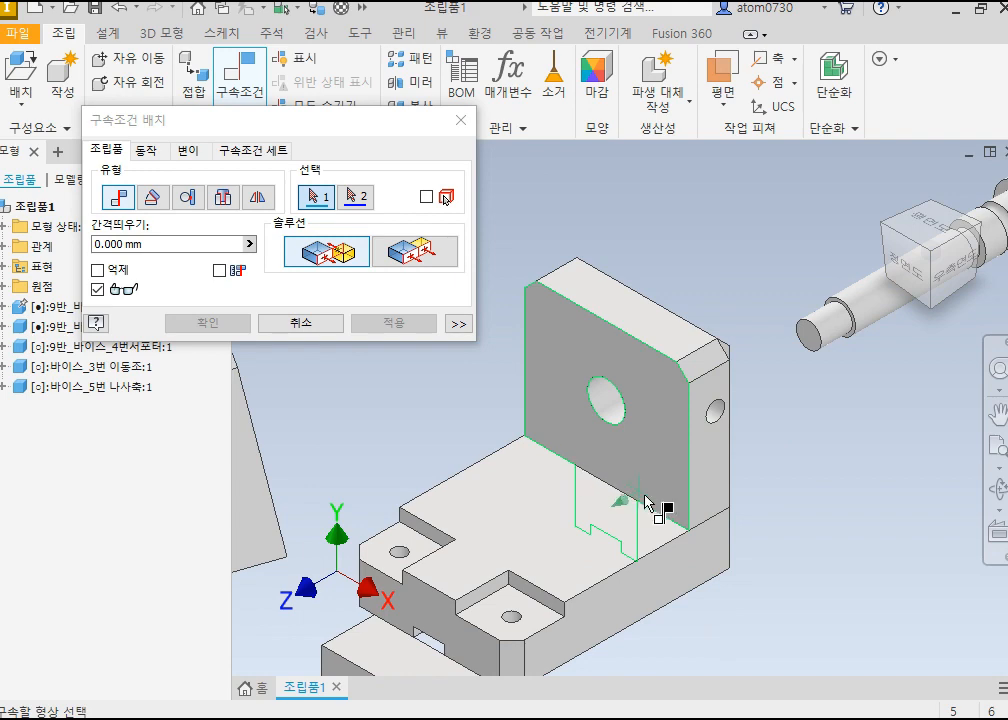
scroll(645, 503, "up", 3)
middle_click_drag(617, 511, 473, 494, "shift")
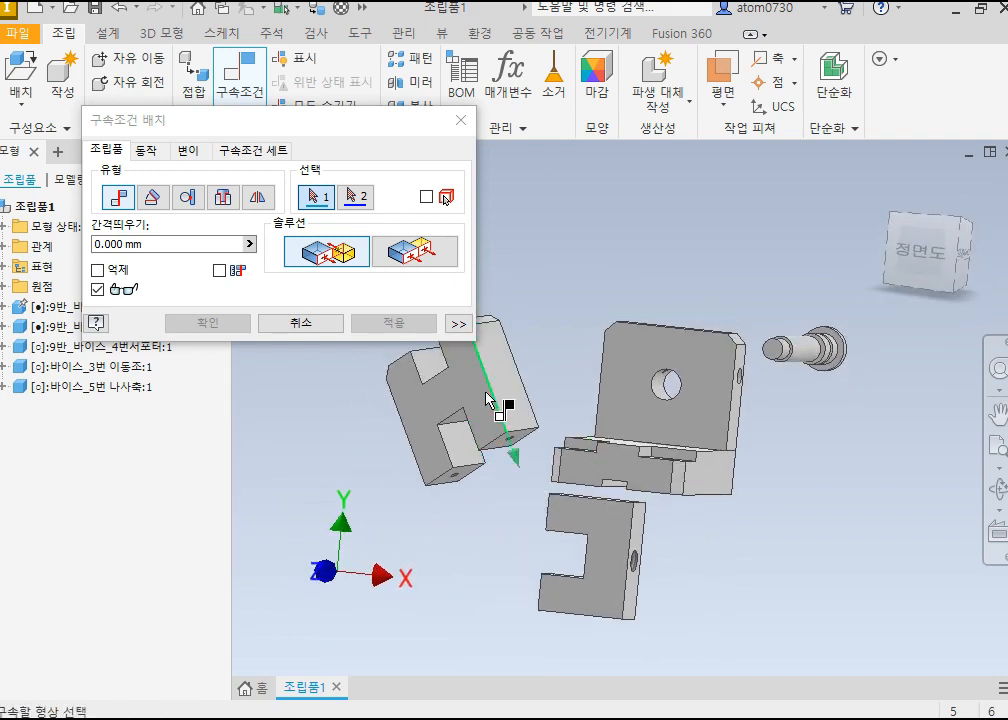
middle_click_drag(487, 399, 603, 538, "shift")
scroll(595, 535, "down", 3)
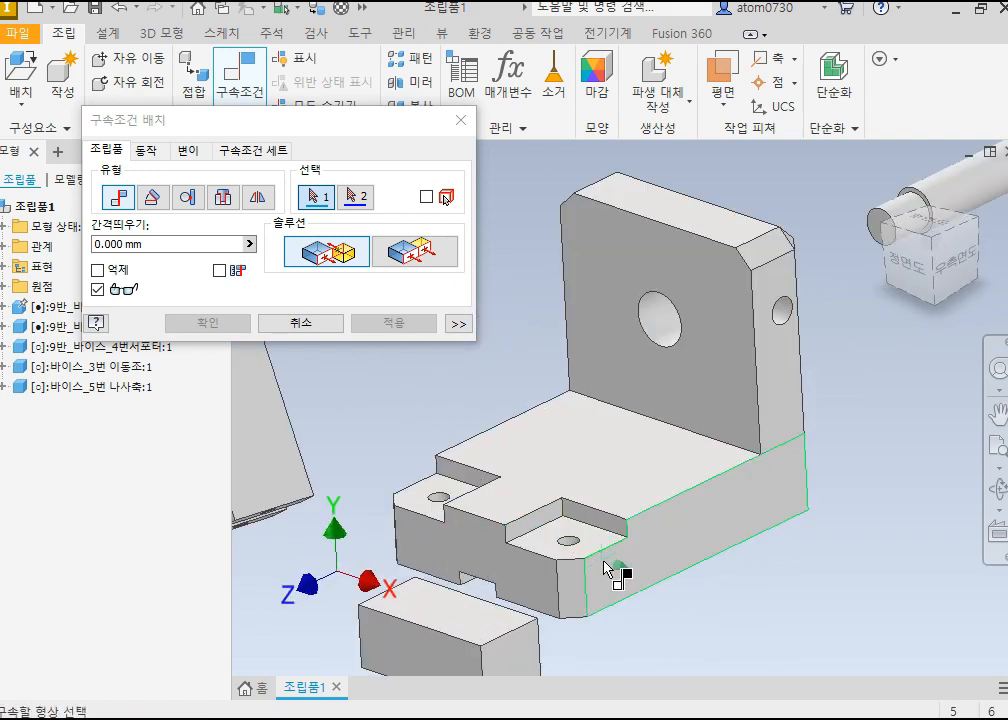
scroll(604, 568, "up", 3)
left_click(568, 549)
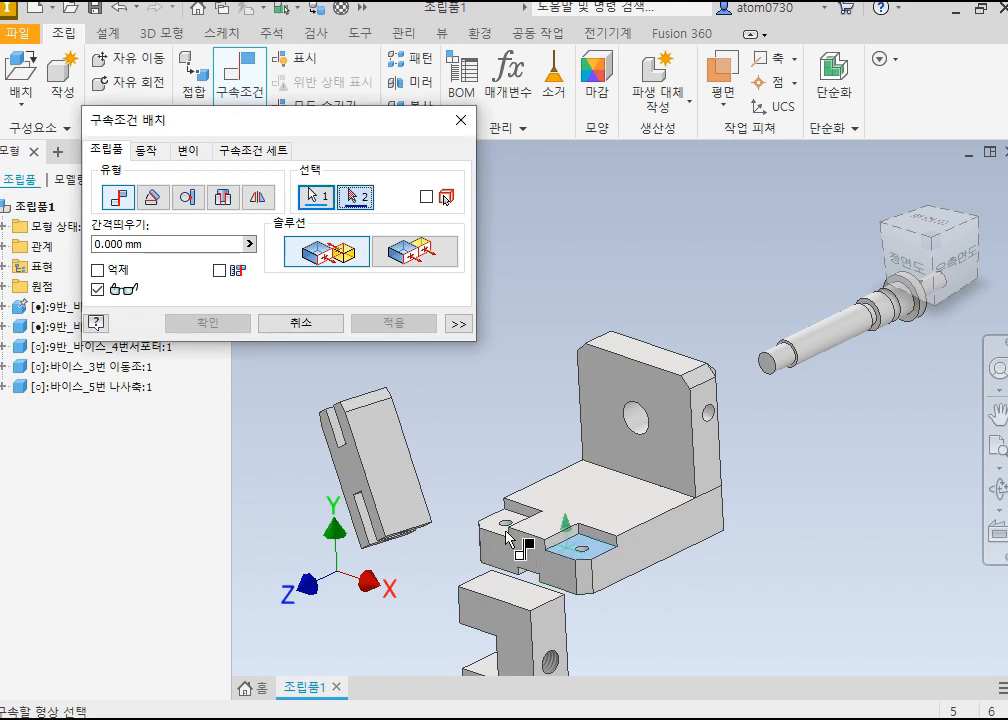
middle_click_drag(505, 529, 452, 446, "shift")
left_click(427, 428)
left_click(406, 324)
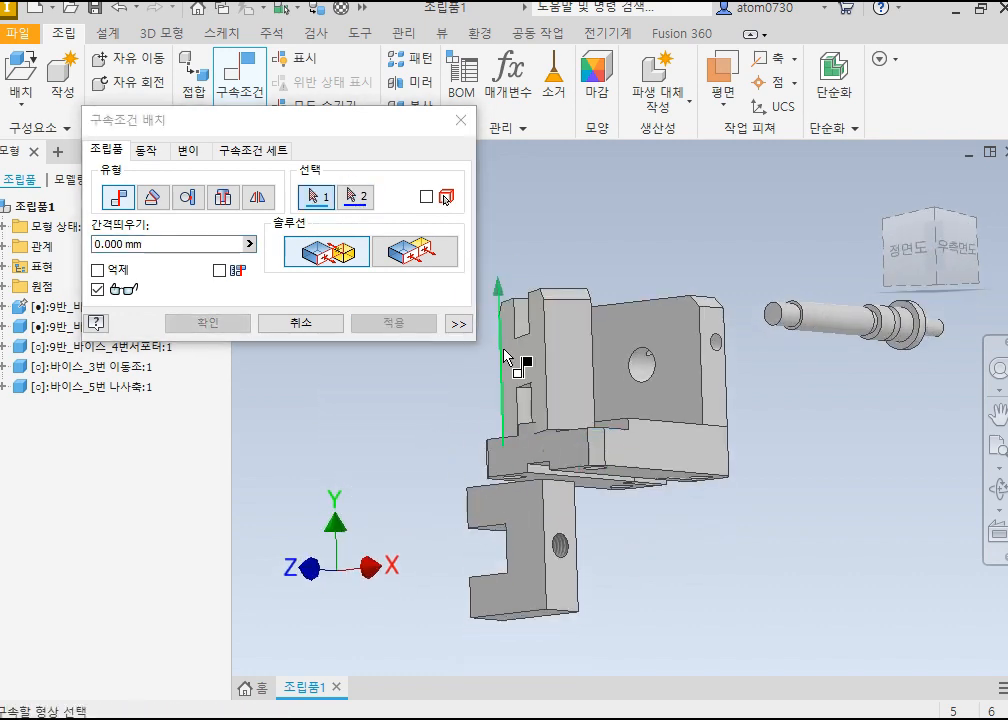
Step: Mate the axis of one foot hole of 4번서포터 with the matching hole in the base's recessed corner
scroll(500, 416, "down", 3)
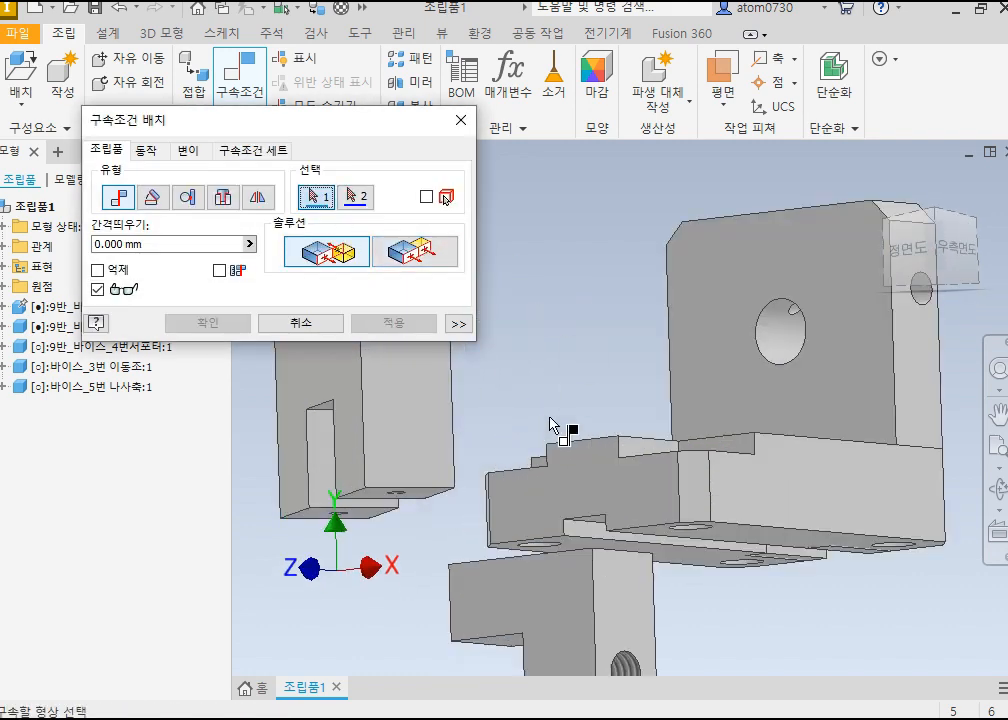
middle_click_drag(550, 424, 540, 393, "shift")
scroll(625, 501, "down", 4)
left_click(632, 505)
scroll(652, 512, "up", 8)
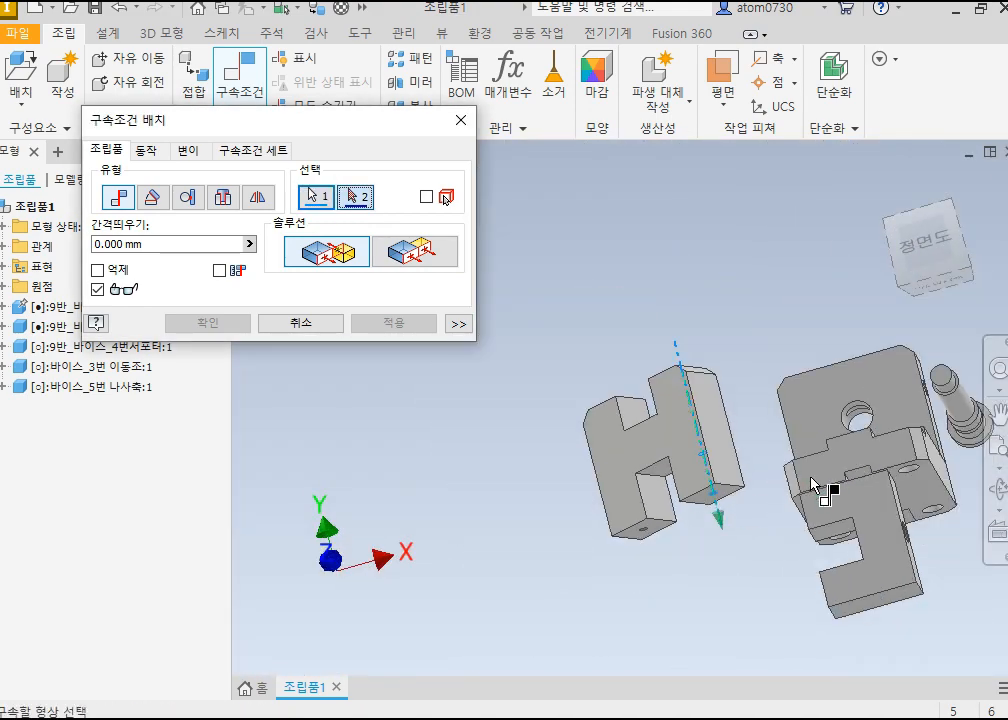
middle_click_drag(811, 478, 734, 552, "shift")
scroll(660, 612, "down", 6)
left_click(662, 621)
left_click(406, 324)
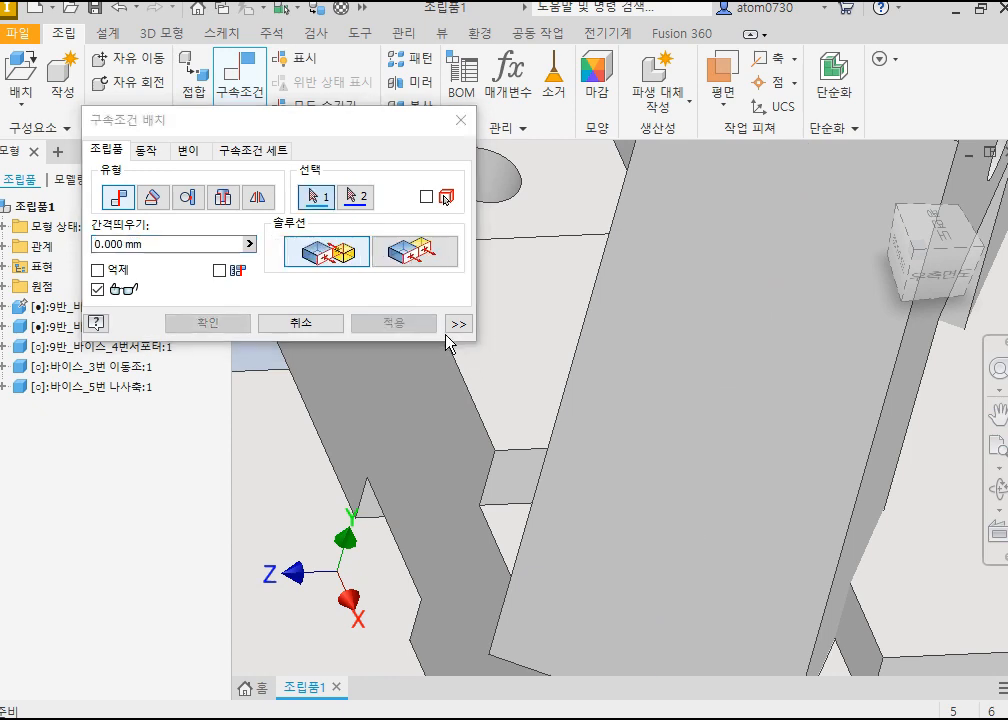
Step: Mate the axis of 4번서포터's second foot hole with the matching hole in the base's other recessed corner
scroll(596, 338, "up", 6)
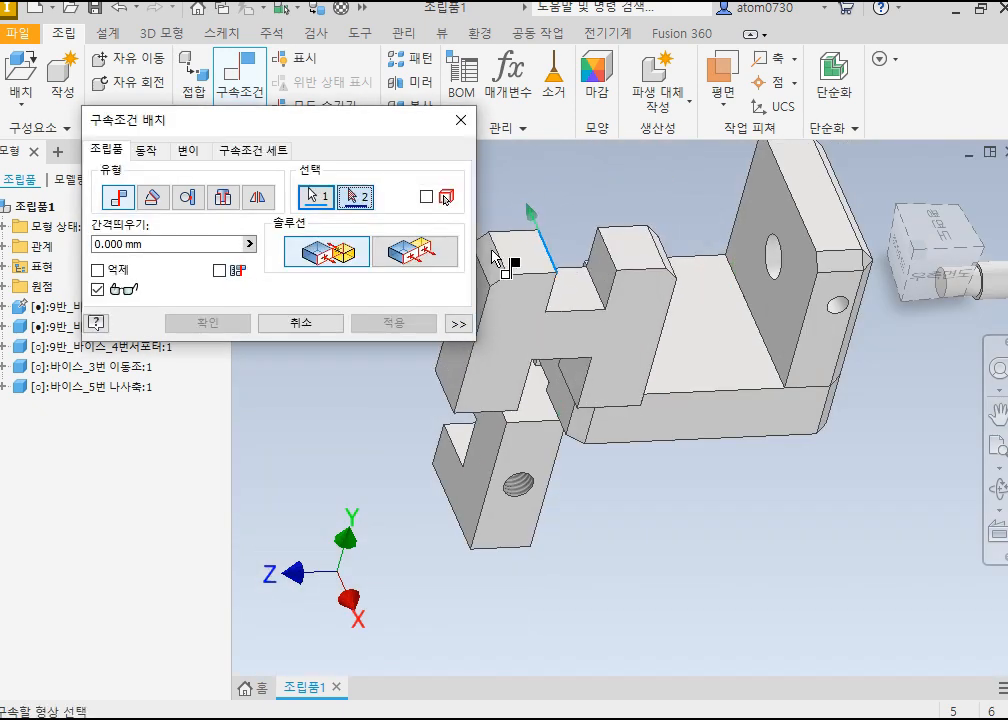
scroll(545, 392, "up", 3)
scroll(536, 391, "down", 6)
middle_click_drag(536, 391, 642, 374, "shift")
scroll(742, 331, "down", 4)
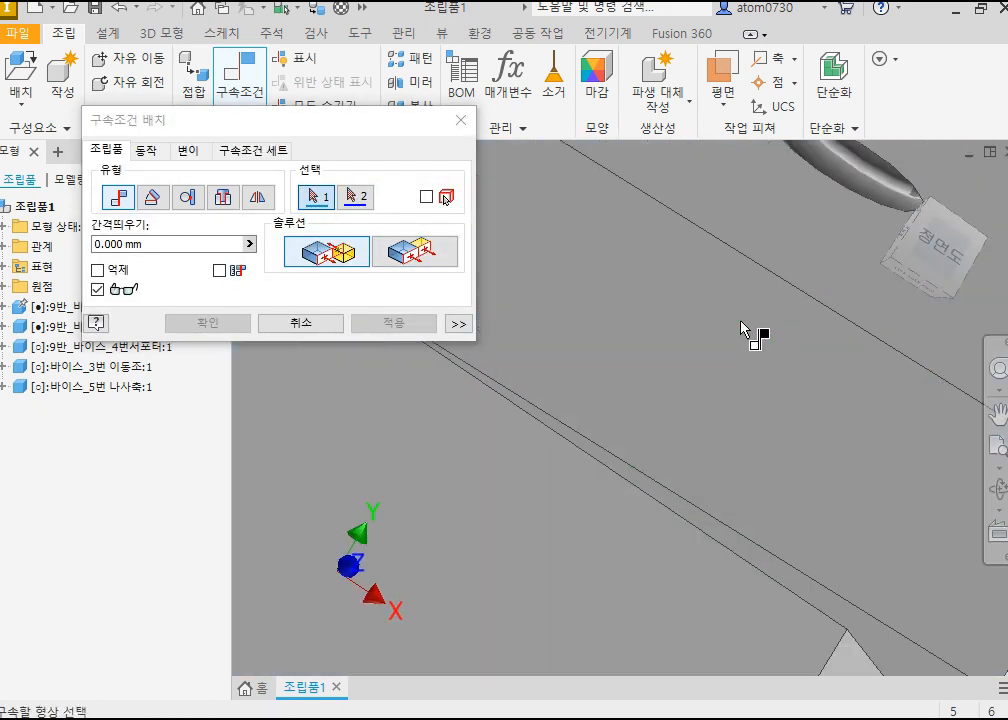
left_click(855, 182)
scroll(760, 310, "up", 4)
middle_click_drag(760, 310, 704, 418, "shift")
scroll(837, 648, "down", 5)
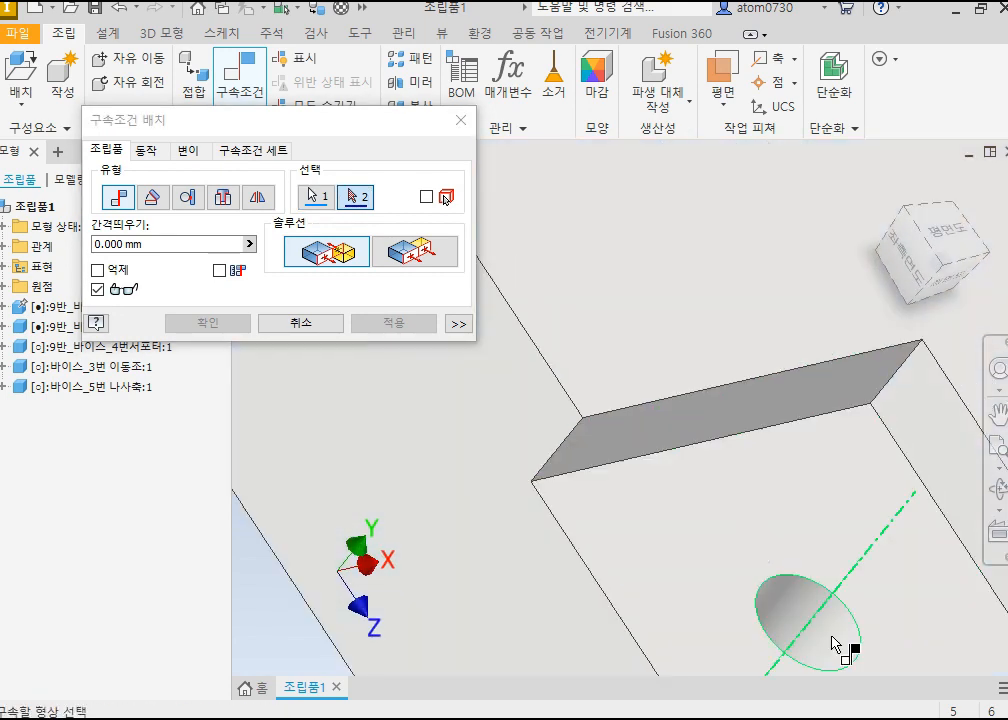
left_click(837, 648)
scroll(768, 585, "up", 4)
left_click(340, 324)
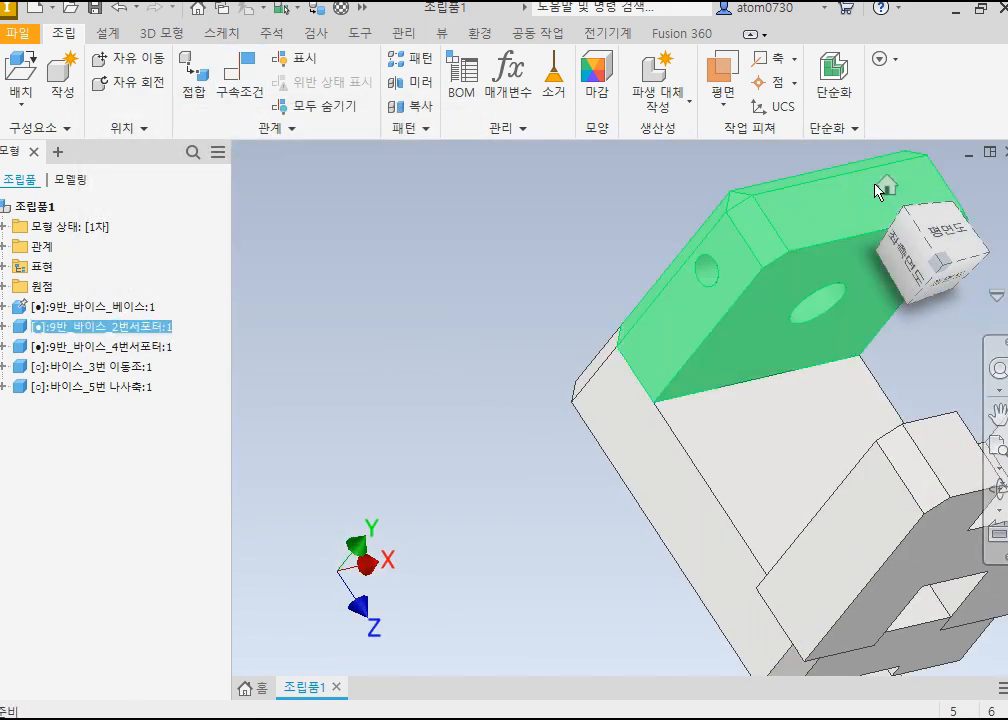
Step: Move 3번 이동조 above 4번서포터 and bring 5번 나사축 down toward 2번서포터
left_click(879, 188)
scroll(640, 450, "down", 3)
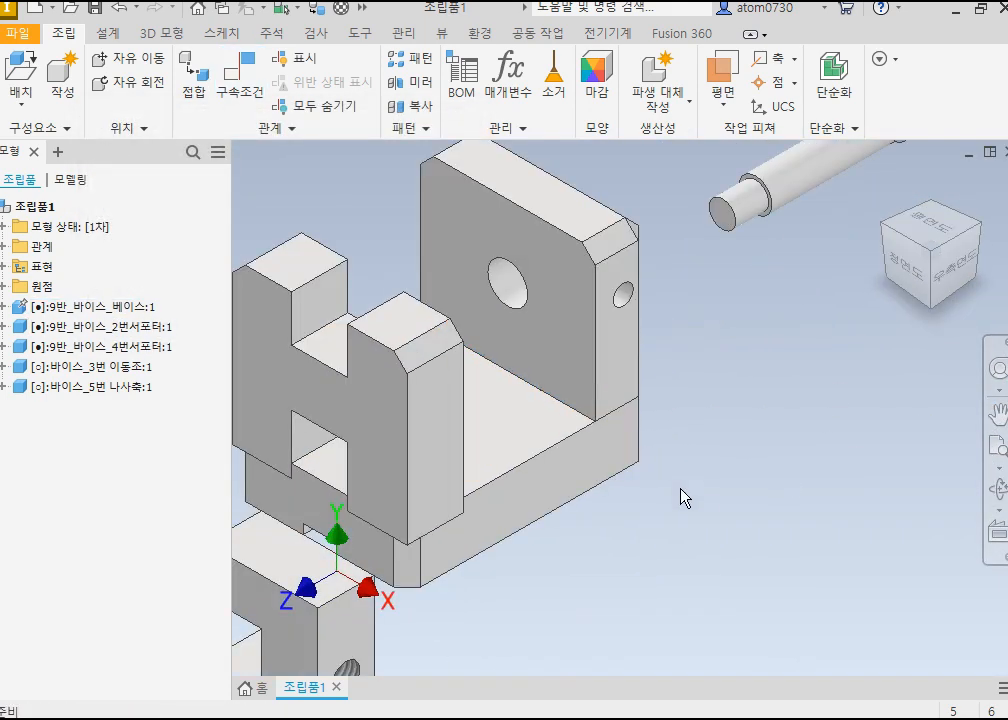
scroll(672, 515, "up", 3)
middle_click_drag(657, 552, 600, 520, "shift")
left_click(931, 275)
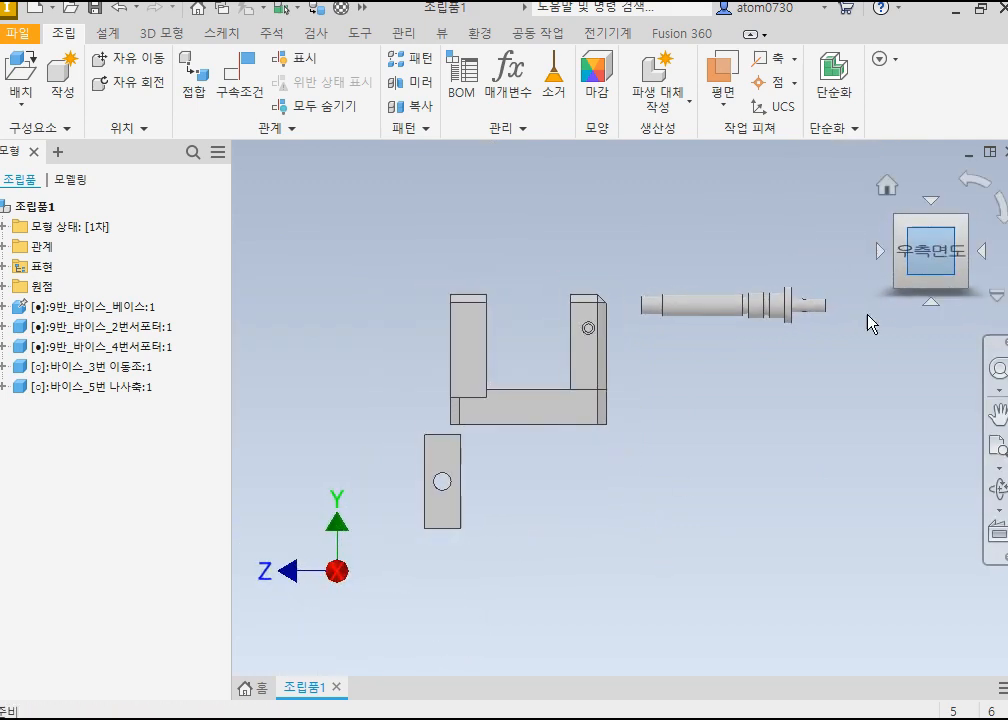
left_click(887, 186)
left_click_drag(460, 540, 460, 258)
left_click_drag(758, 298, 720, 283)
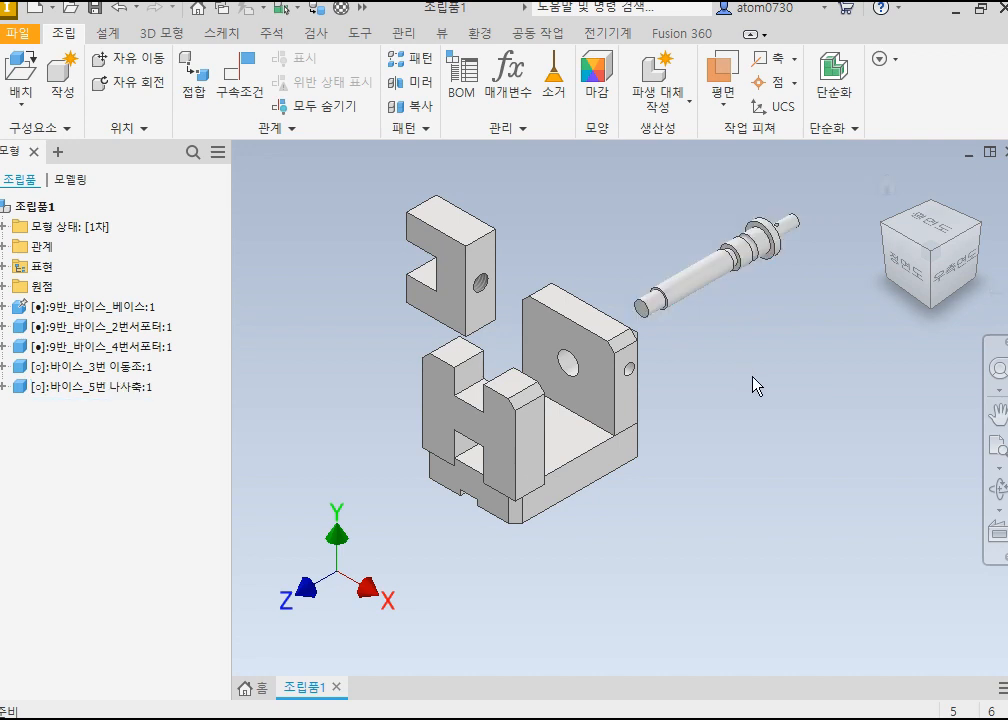
Step: Mate the C-shaped side face of 3번 이동조 with the inner side face of 4번서포터's slot at 0.000 mm offset
left_click(240, 80)
left_click_drag(368, 128, 276, 246)
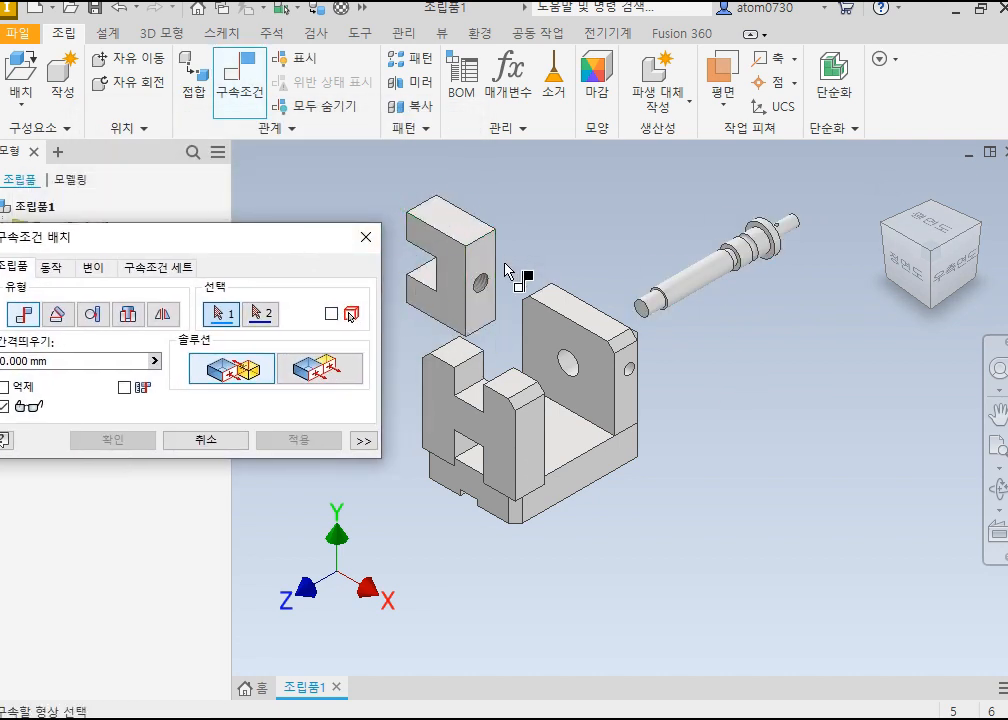
left_click(956, 266)
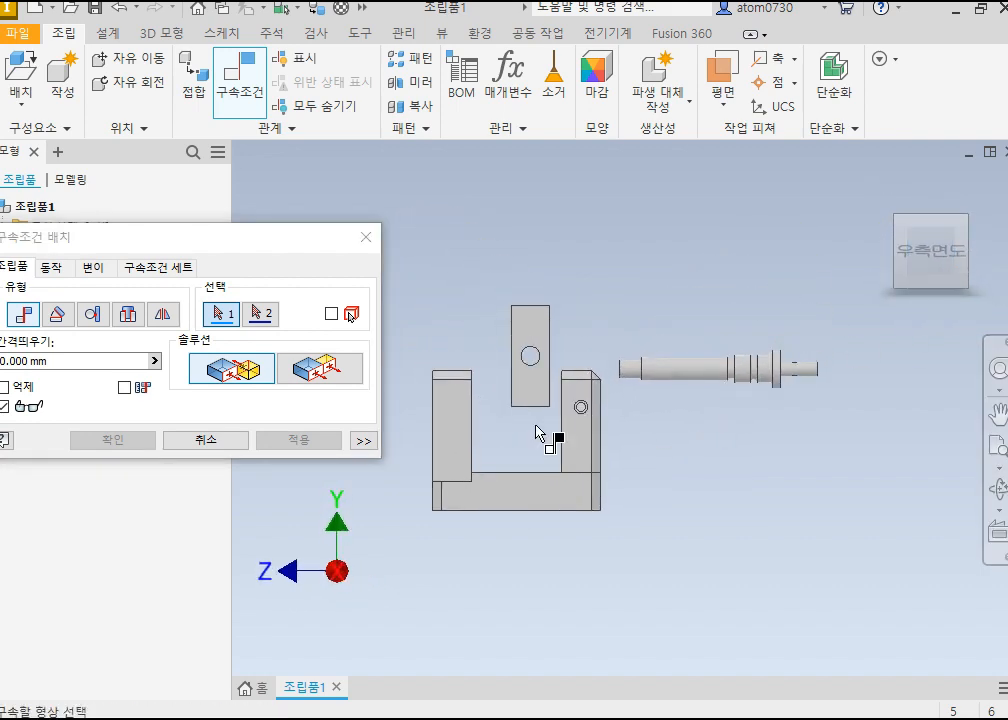
scroll(541, 424, "up", 3)
middle_click_drag(541, 424, 667, 393)
left_click(667, 393)
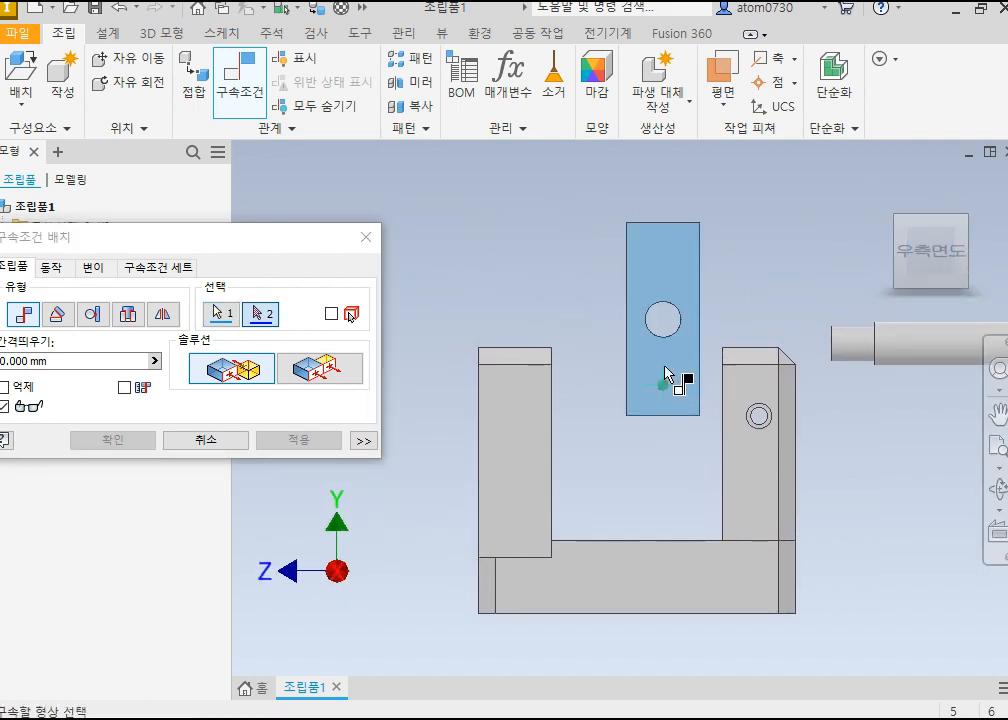
left_click(217, 318)
middle_click_drag(605, 327, 653, 324, "shift")
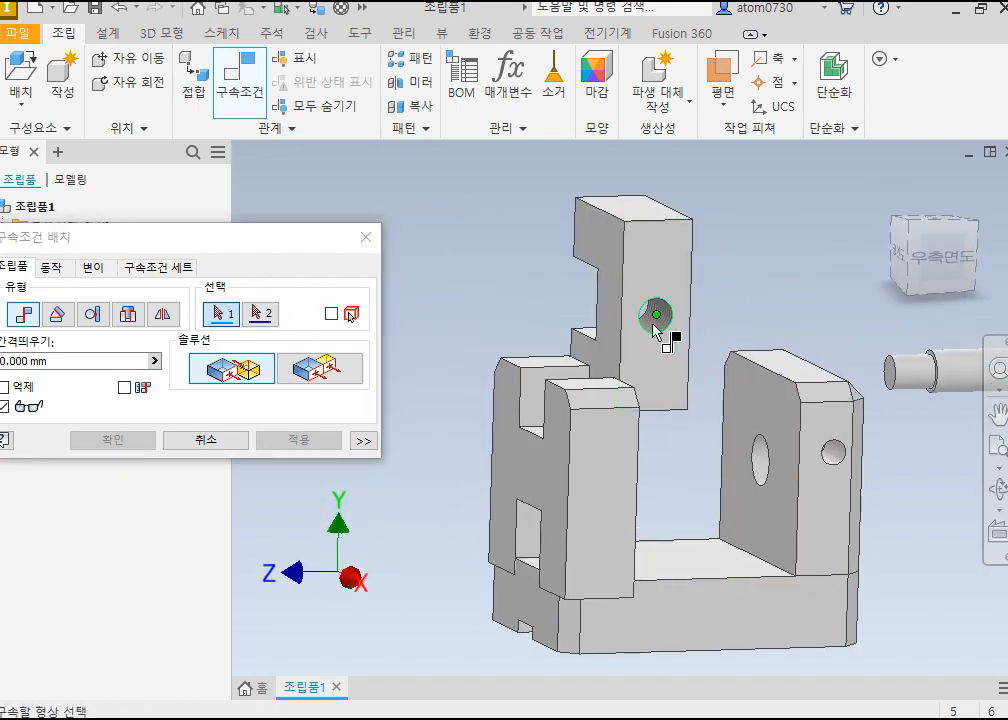
left_click(603, 243)
middle_click_drag(632, 374, 862, 614, "shift")
scroll(909, 610, "down", 3)
left_click(912, 618)
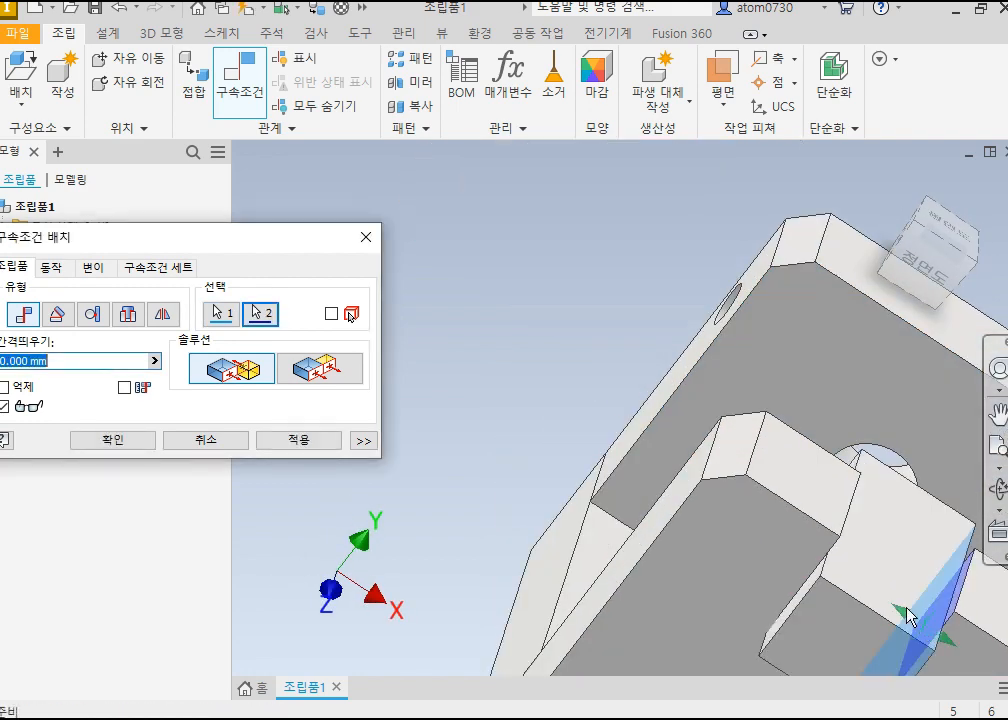
scroll(910, 617, "up", 2)
left_click(136, 434)
left_click(883, 191)
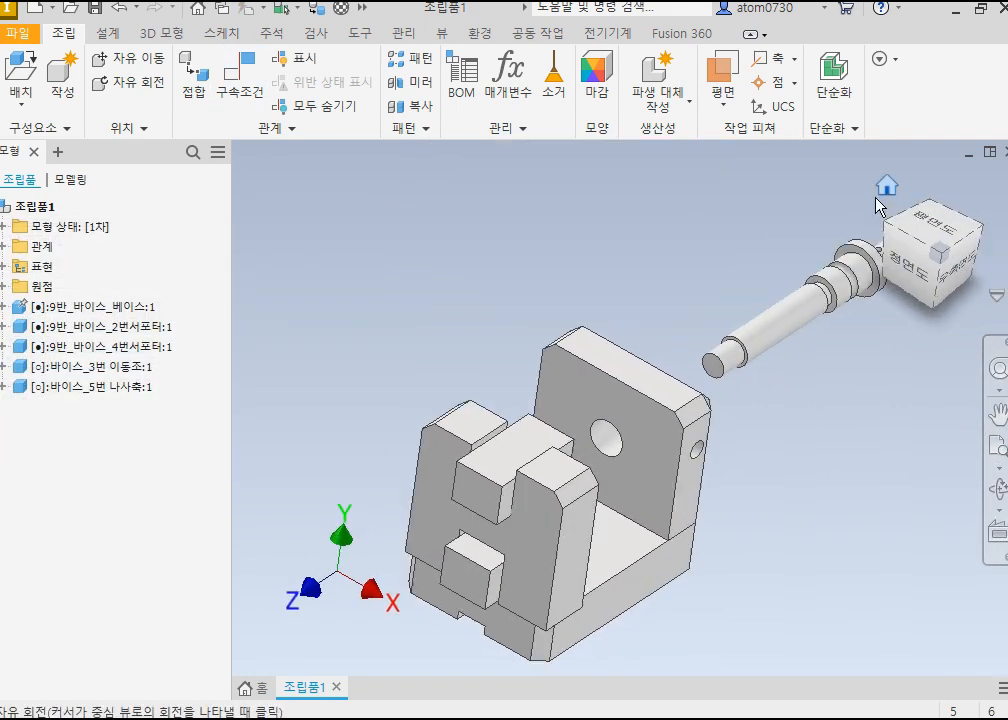
Step: Slide 3번 이동조 along 4번서포터's slot so its body stands between the two supports just above the base
left_click(961, 263)
scroll(456, 352, "down", 3)
left_click_drag(481, 408, 559, 427)
middle_click_drag(568, 436, 696, 458, "shift")
scroll(443, 480, "down", 3)
scroll(443, 480, "up", 2)
middle_click_drag(519, 513, 382, 514, "shift")
mouse_move(538, 436)
left_mouse_down()
mouse_move(545, 406)
mouse_move(544, 421)
left_mouse_up()
left_click(642, 301)
left_click(920, 262)
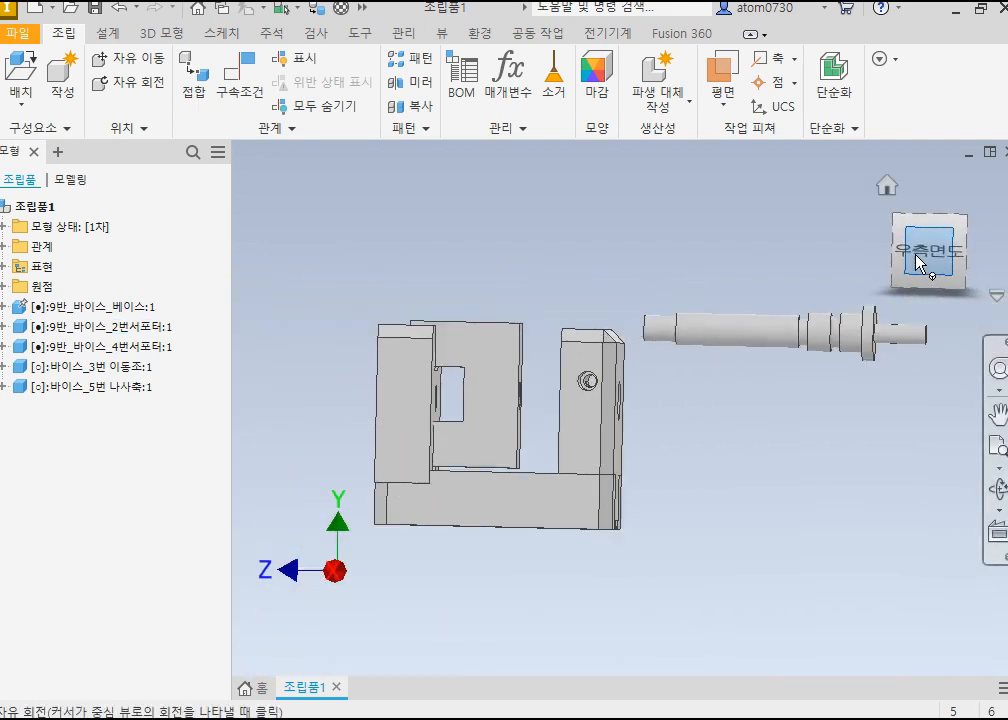
Step: Move 5번 나사축 closer to the outer face of 2번서포터, near the support's large hole
left_click(886, 192)
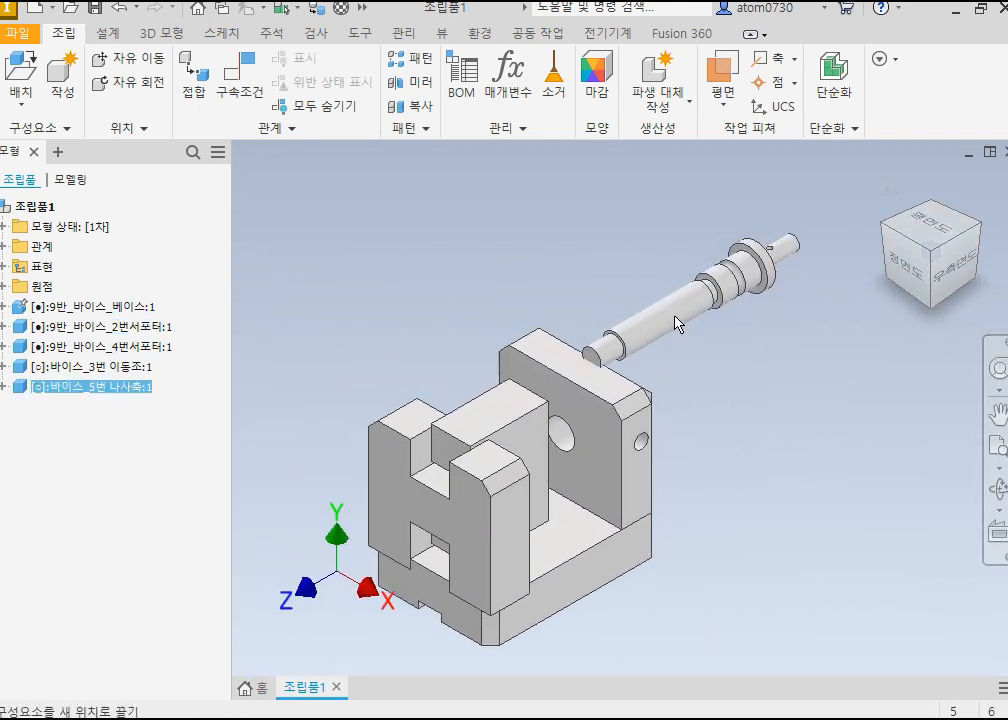
left_click(964, 282)
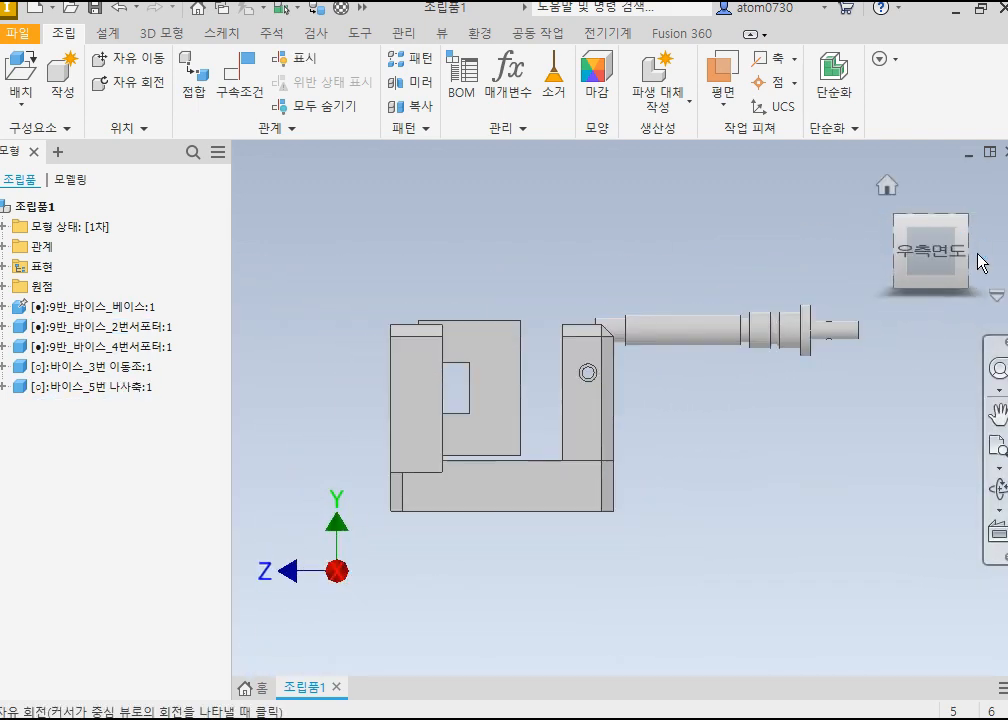
left_click(977, 263)
scroll(640, 400, "down", 5)
scroll(722, 360, "up", 4)
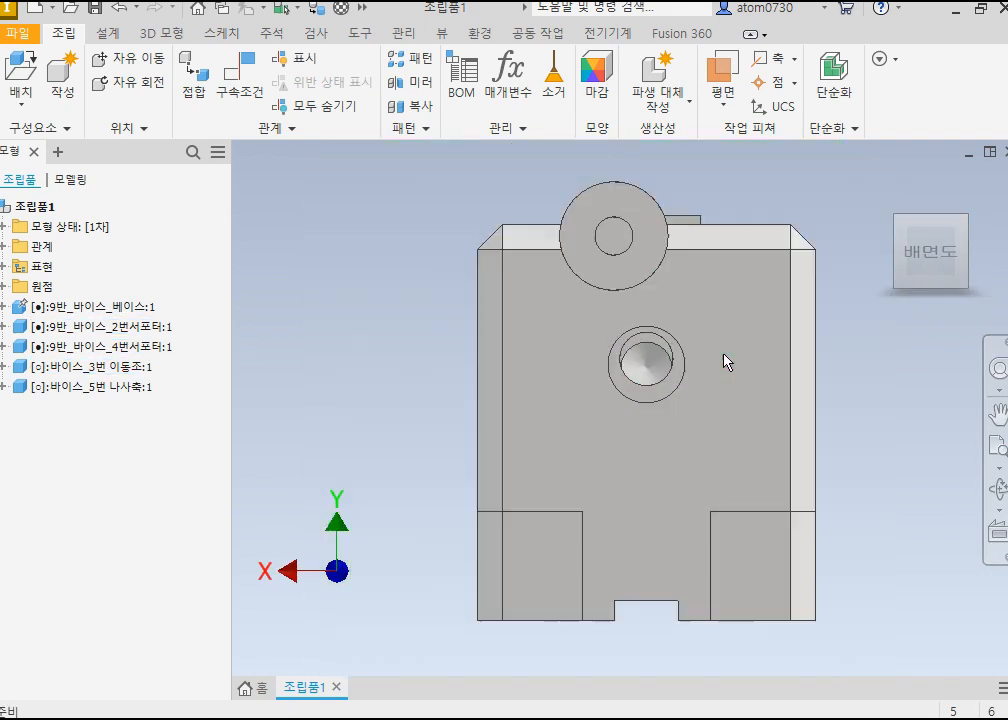
Step: Mate the axis of 5번 나사축 with the axis of the large through-hole in 2번서포터
left_click(900, 224)
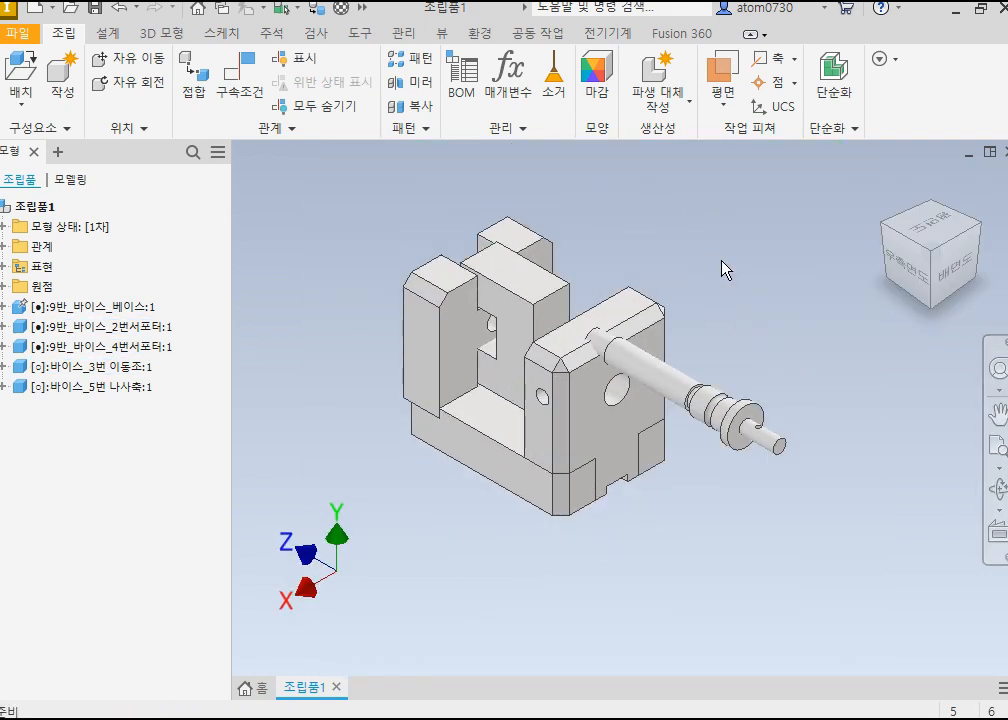
left_click(240, 80)
left_click(650, 378)
scroll(610, 391, "down", 3)
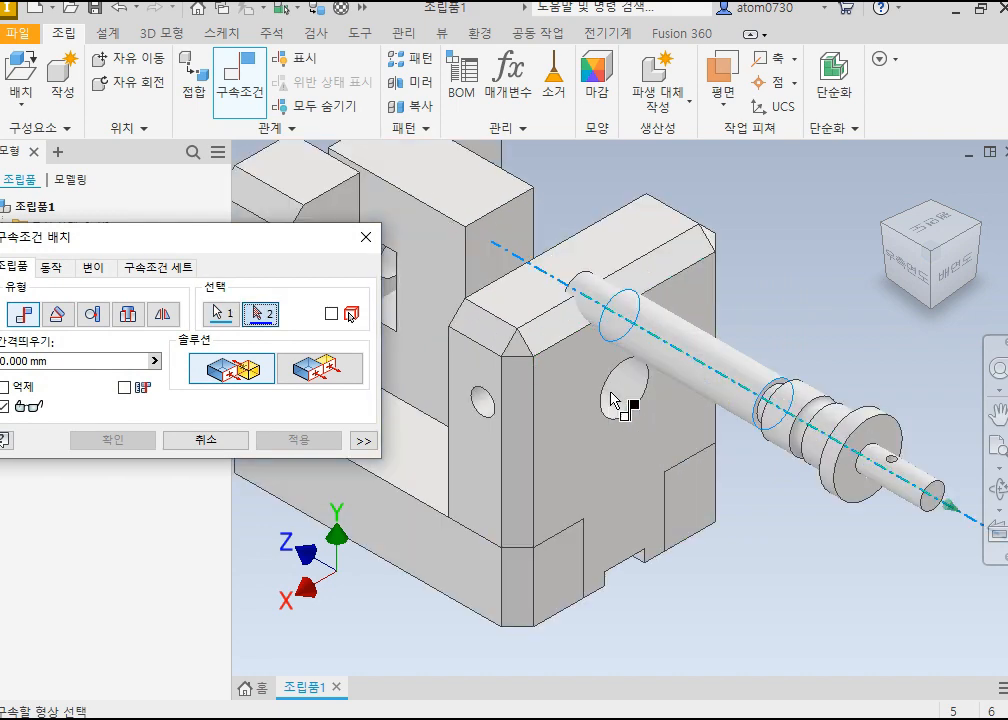
left_click(626, 388)
left_click(300, 436)
Step: Mate the axis of 3번 이동조's threaded hole with the axis of 5번 나사축 at 0.000 mm offset
middle_click_drag(427, 393, 495, 318, "shift")
scroll(496, 314, "down", 3)
left_click(497, 311)
scroll(511, 352, "up", 3)
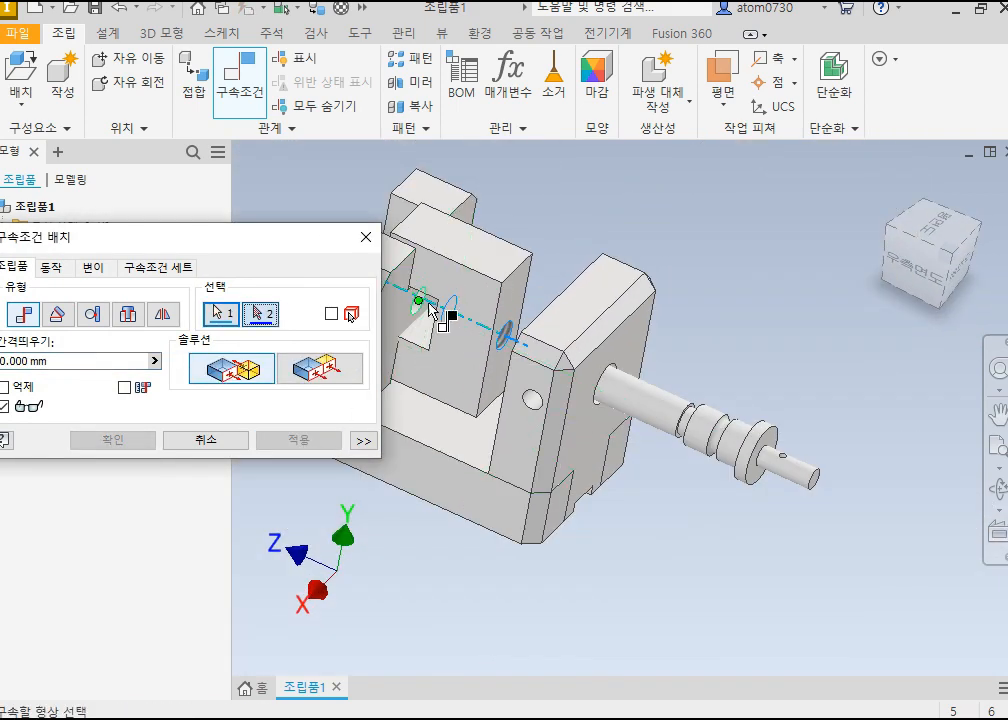
scroll(421, 308, "down", 3)
scroll(718, 404, "up", 3)
left_click(818, 456)
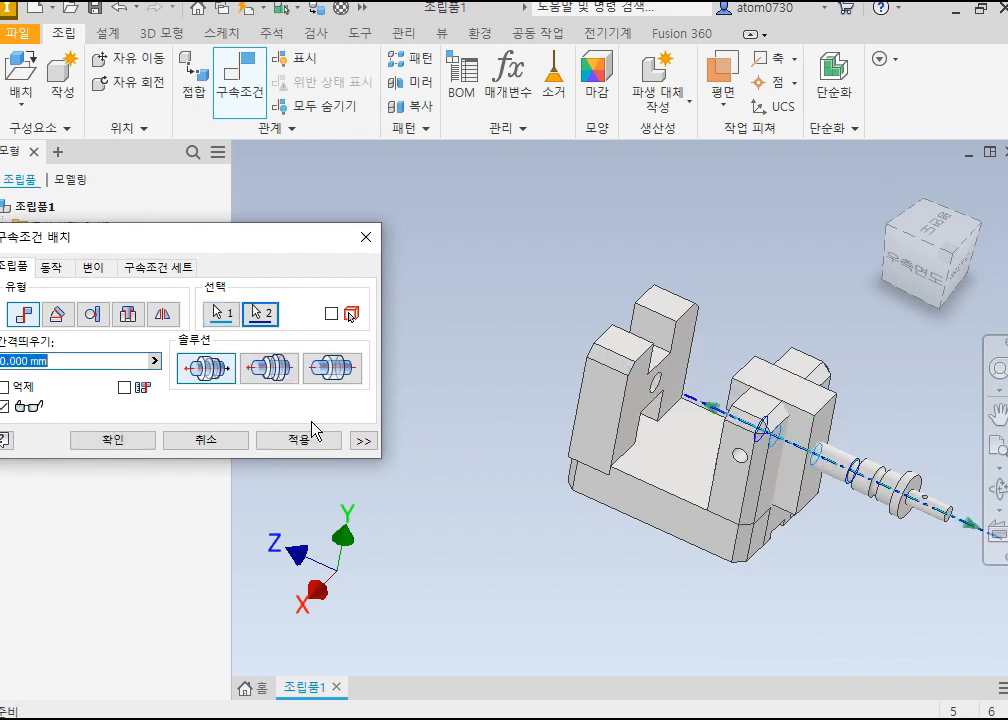
left_click(300, 440)
key("Escape")
Step: Slide 3번 이동조 between the supports and push 5번 나사축 through 2번서포터 and the jaw into 4번서포터
left_click_drag(783, 445, 765, 400)
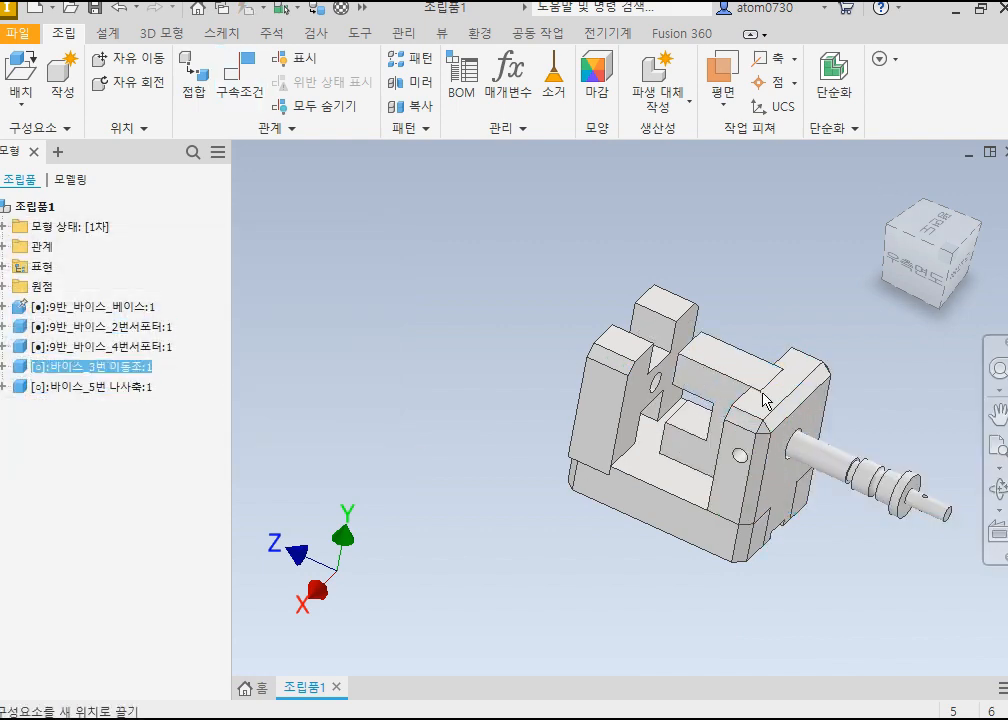
left_click(906, 290)
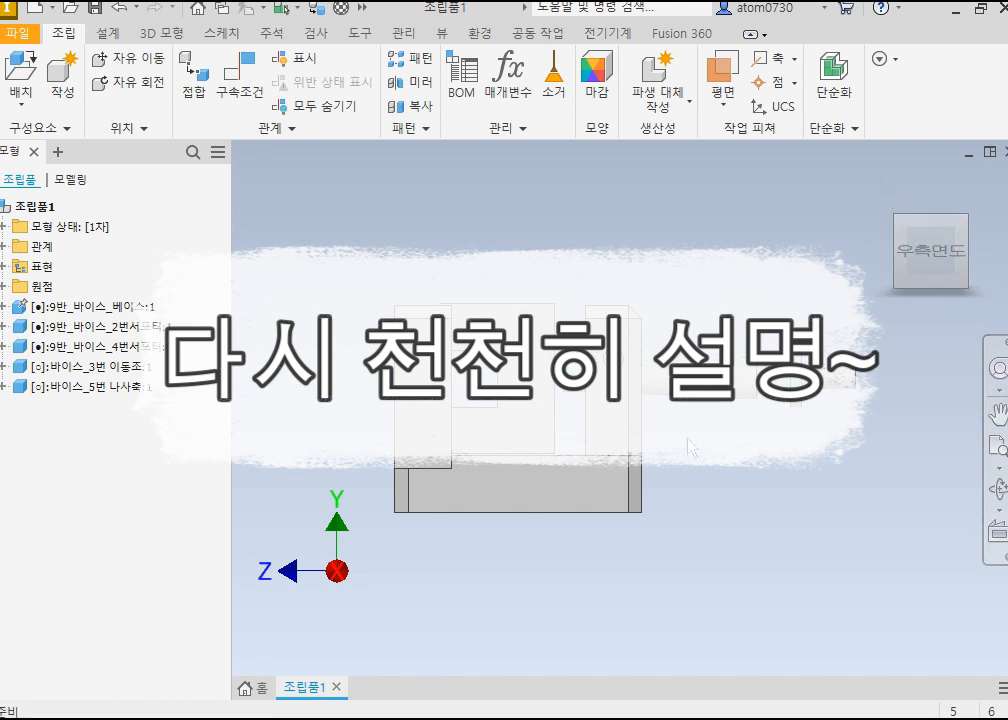
scroll(688, 446, "up", 5)
scroll(691, 444, "down", 4)
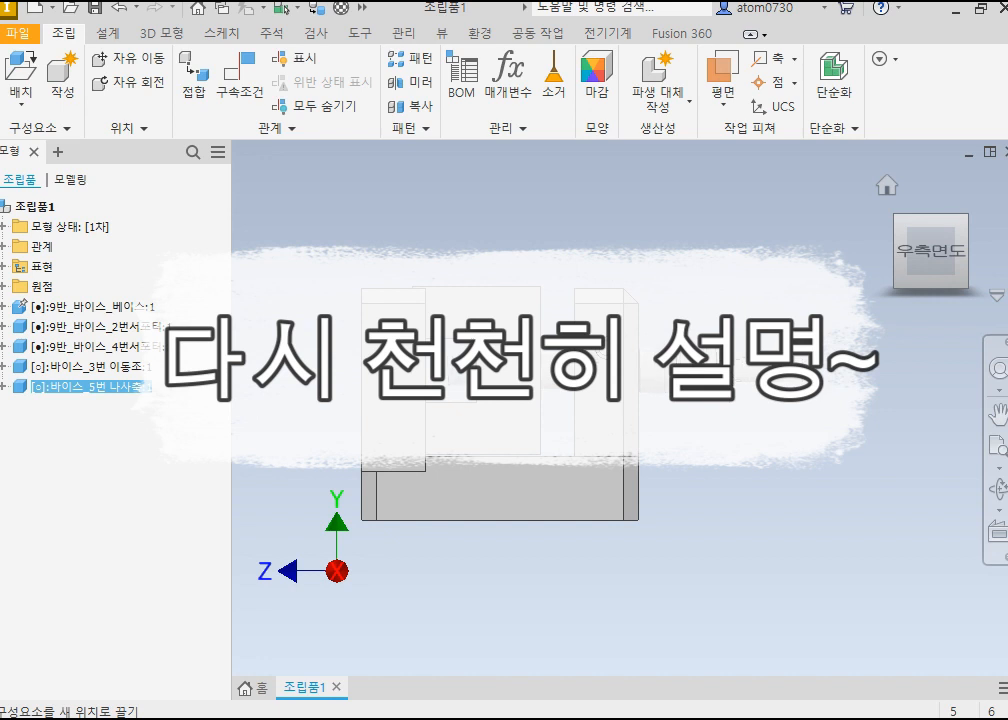
left_click_drag(644, 369, 640, 370)
left_click(722, 453)
left_click(924, 282)
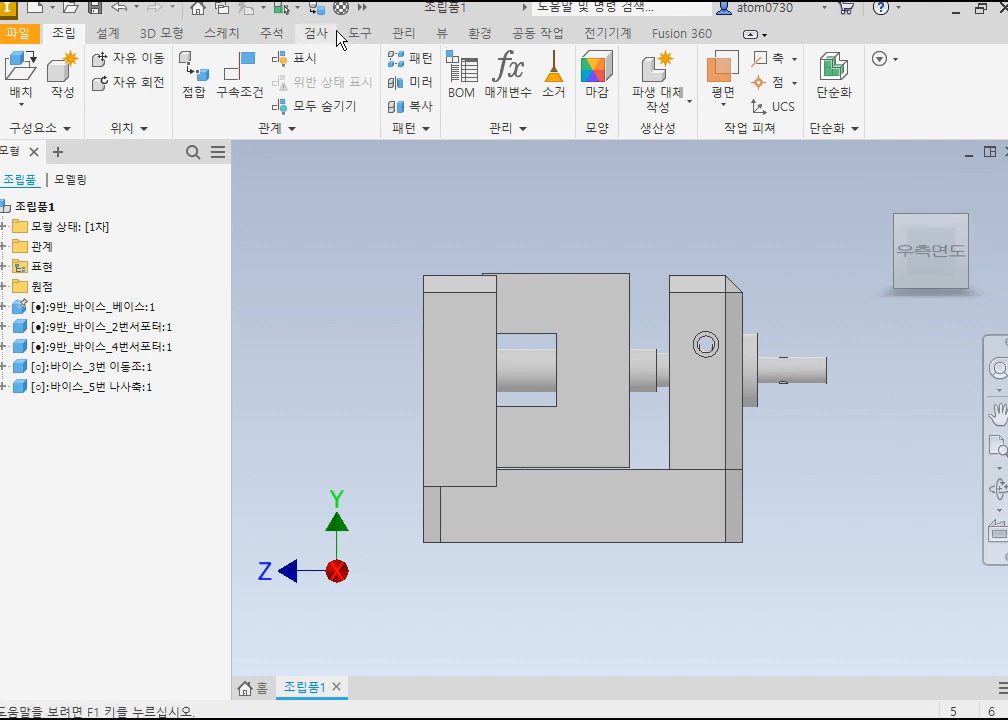
Step: Display the assembly as wireframe to examine the shaft's fit inside the jaw and supports, and restore shading with edges
left_click(442, 33)
left_click(335, 90)
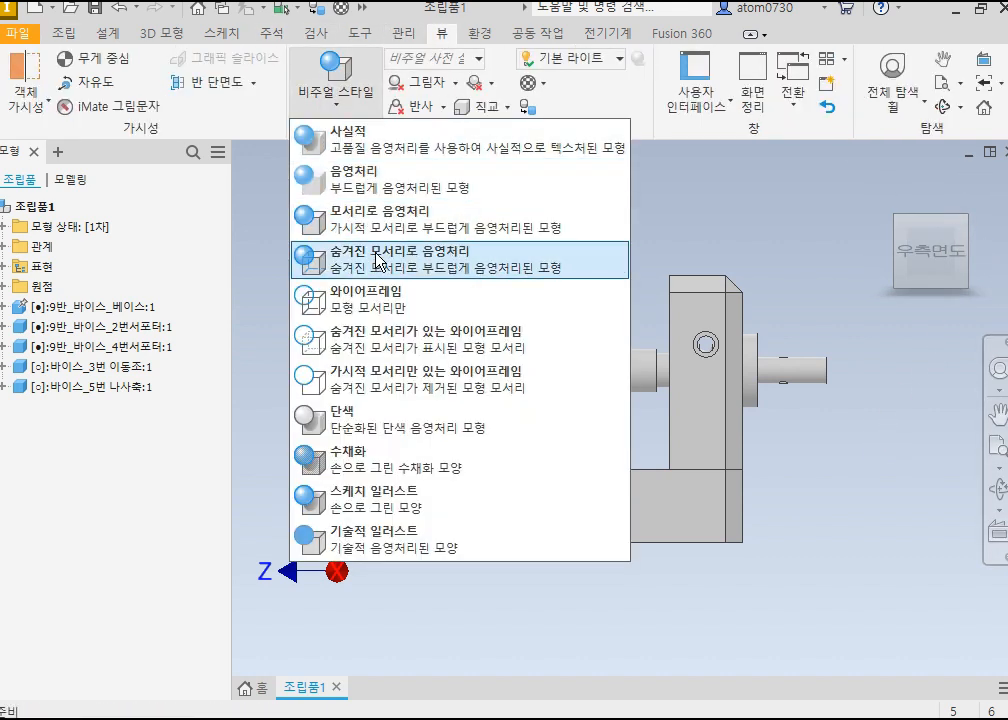
left_click(308, 310)
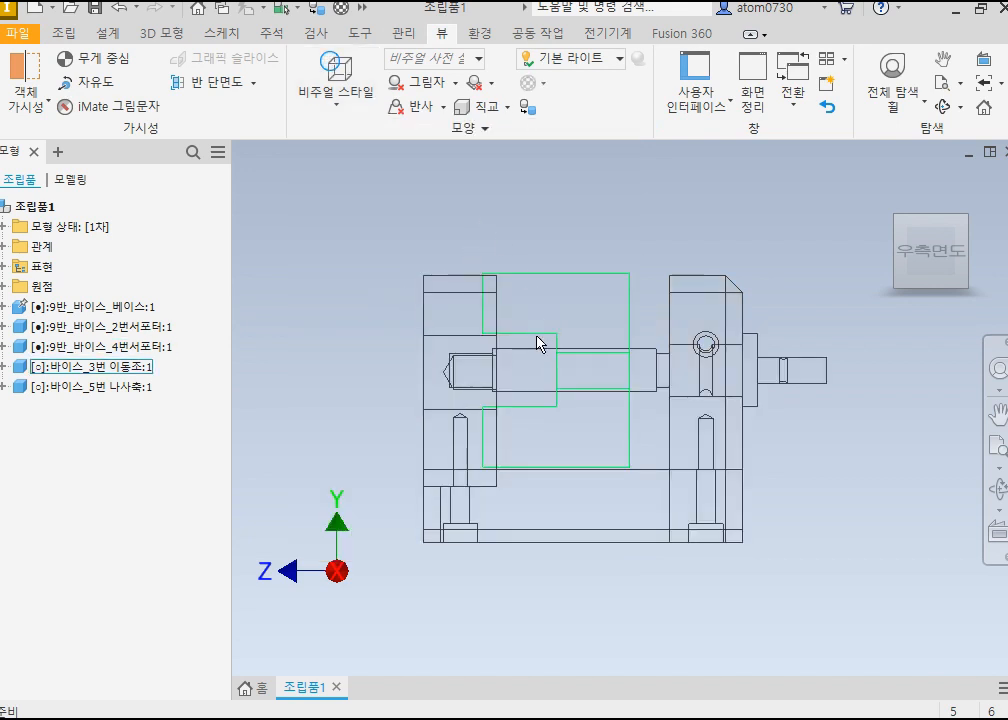
scroll(537, 344, "up", 3)
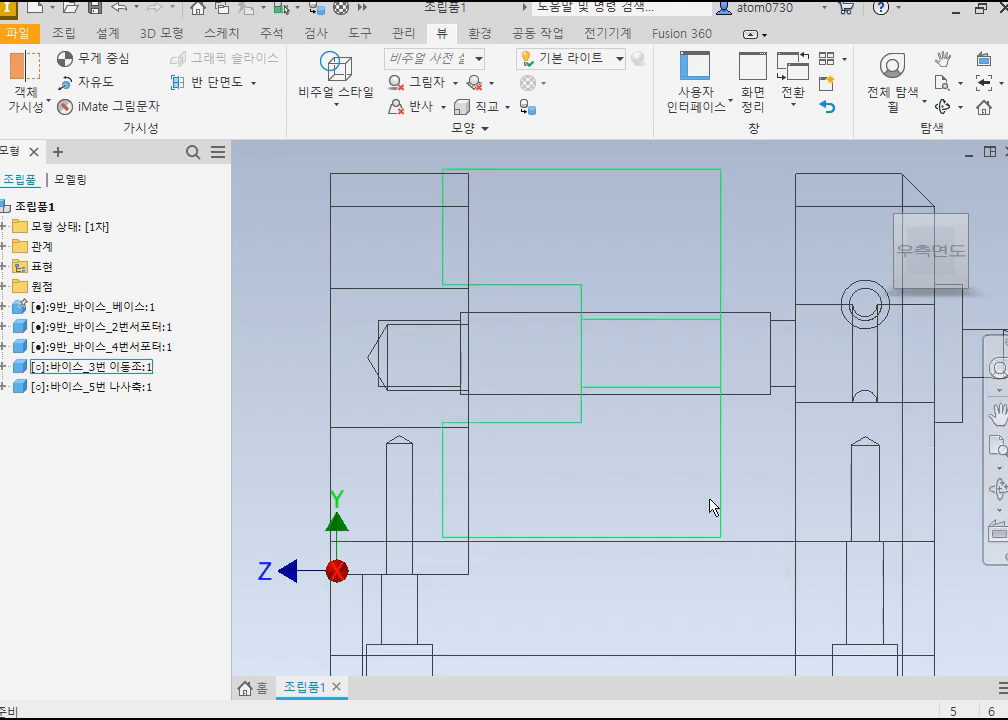
left_click(340, 95)
left_click(335, 158)
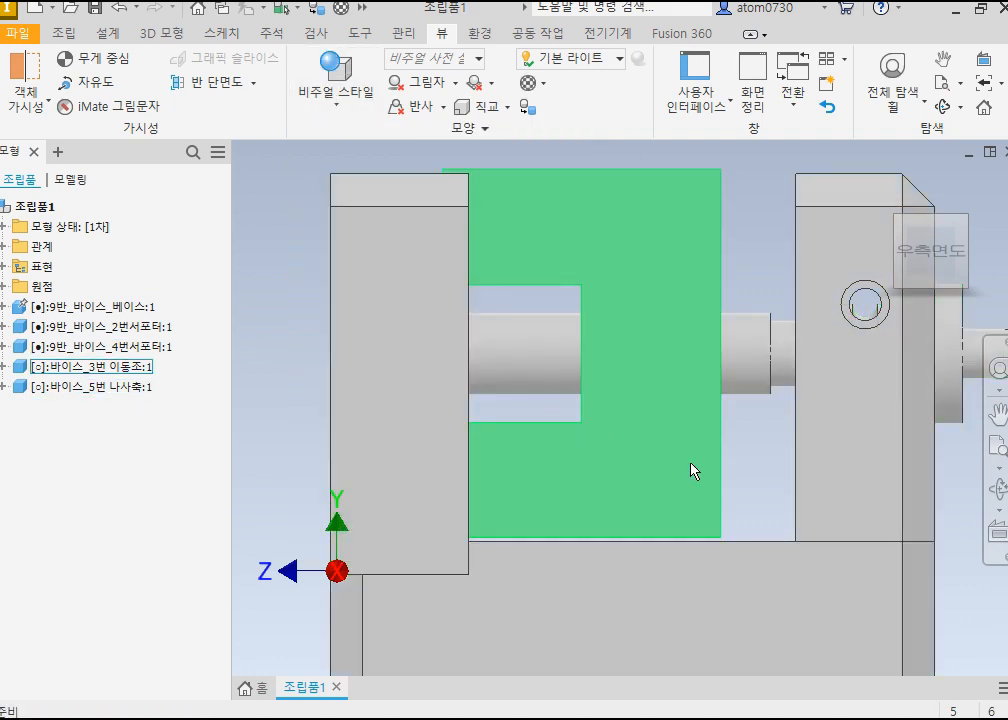
Step: Examine the gap between 3번 이동조's underside and the base, and its top edge height relative to 4번서포터
middle_click_drag(725, 484, 697, 479, "shift")
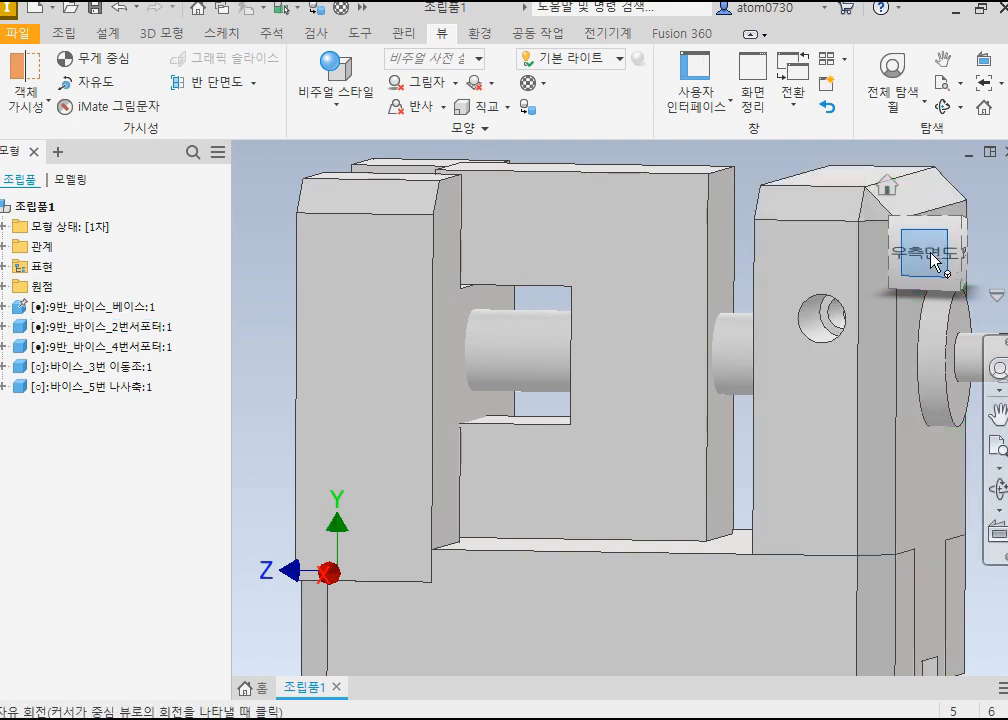
left_click(913, 253)
scroll(603, 455, "down", 3)
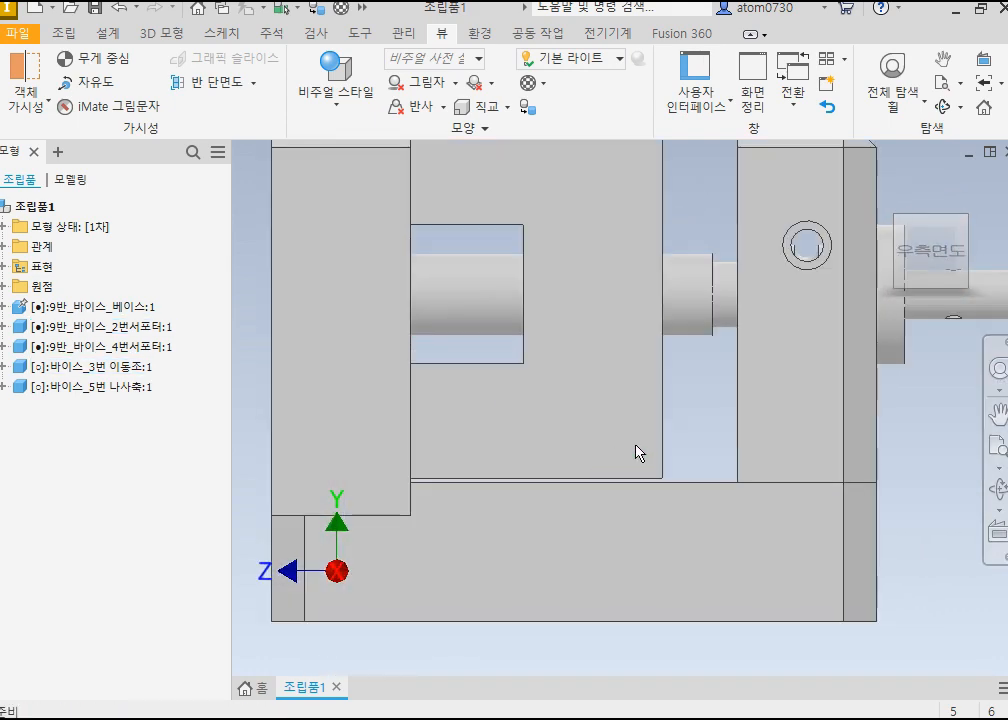
scroll(636, 446, "down", 3)
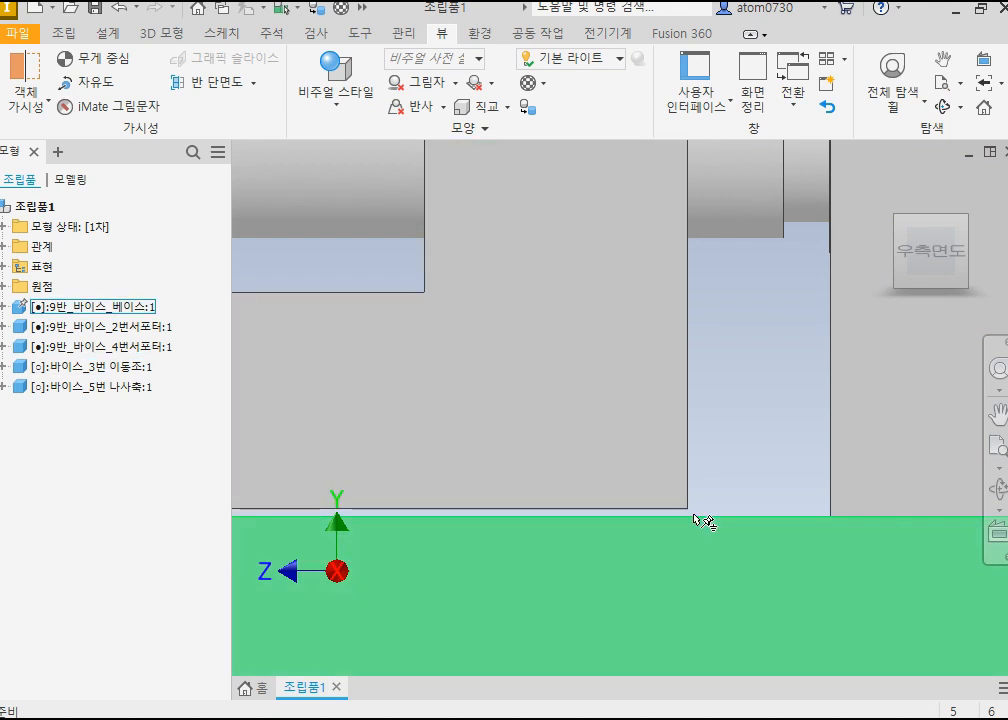
scroll(742, 495, "up", 5)
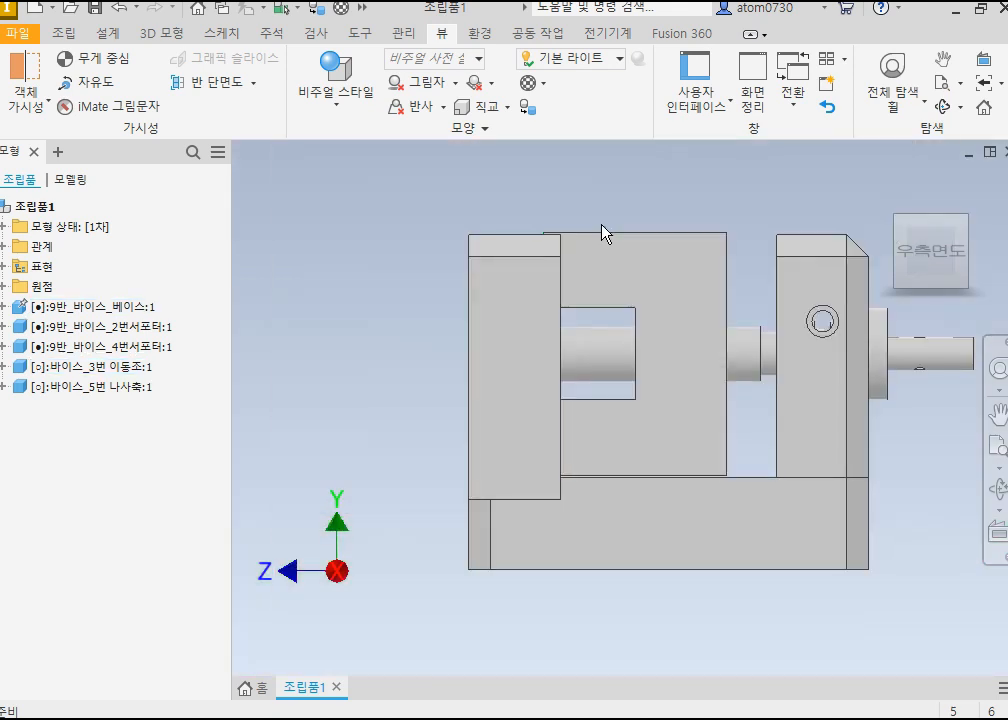
scroll(578, 225, "down", 4)
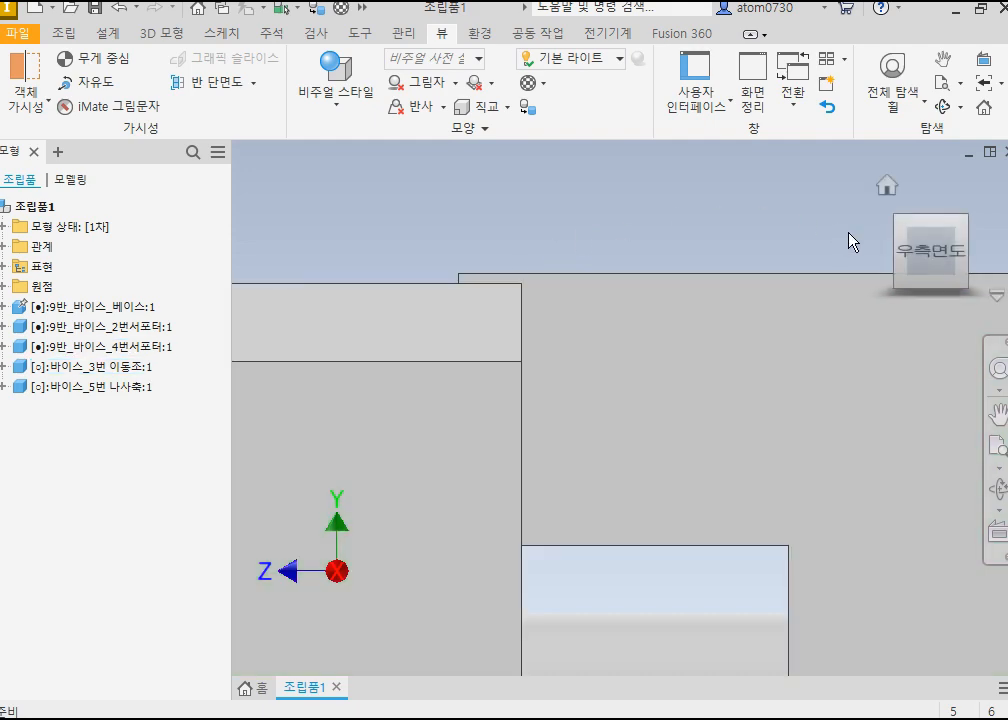
left_click(966, 220)
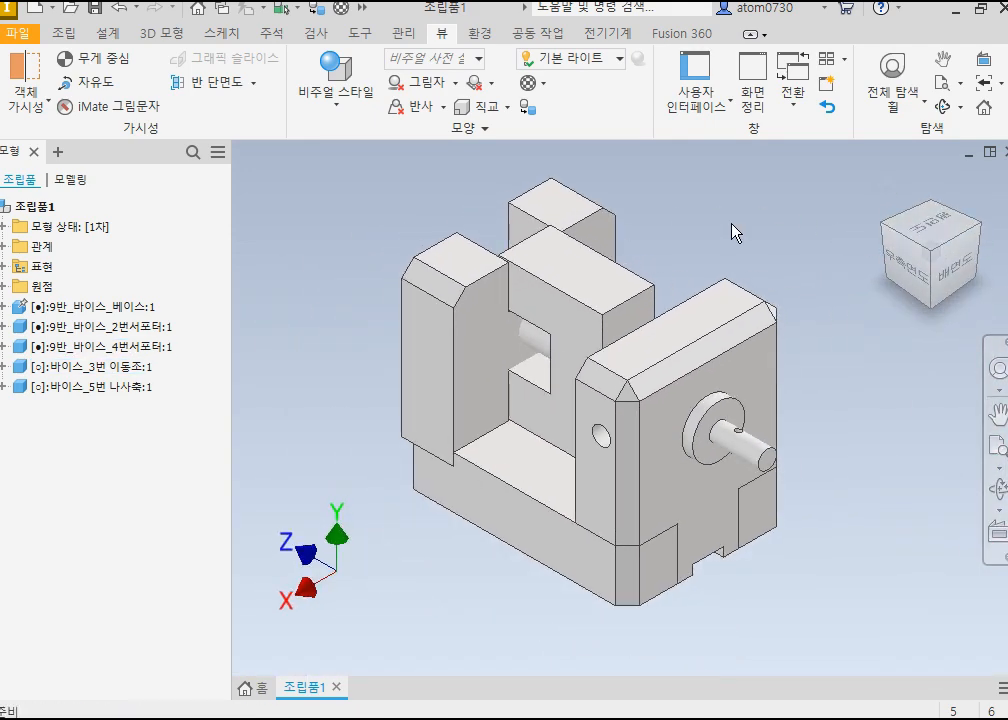
Step: Pull 5번 나사축 a short way outward through 2번서포터 and view the assembly from the right side
left_click_drag(724, 434, 756, 452)
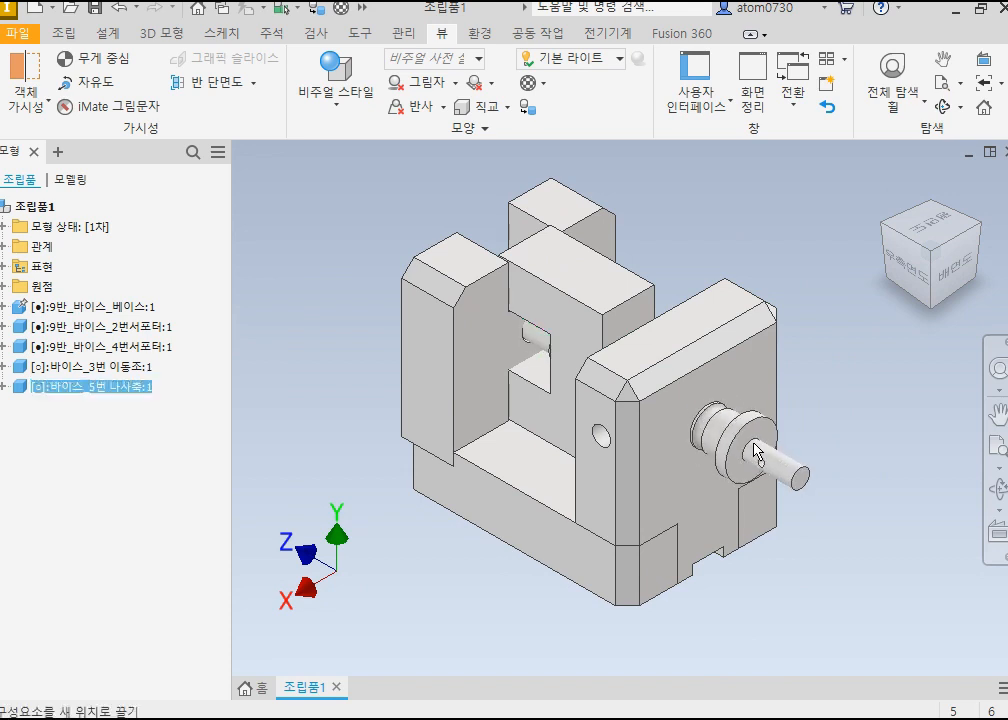
left_click(821, 367)
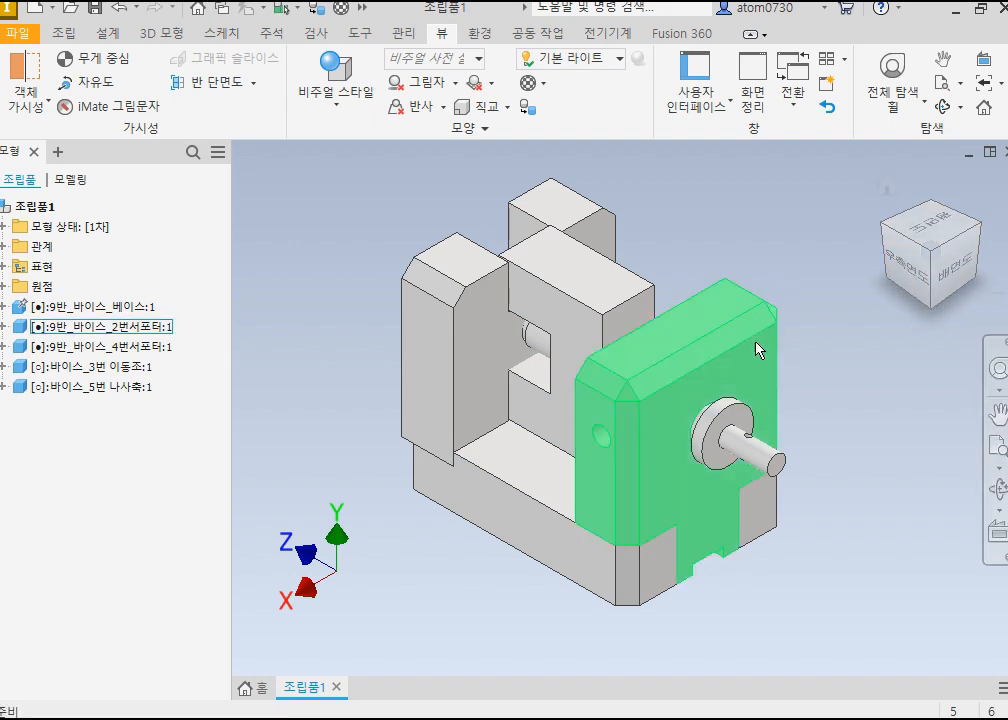
left_click_drag(891, 279, 901, 272)
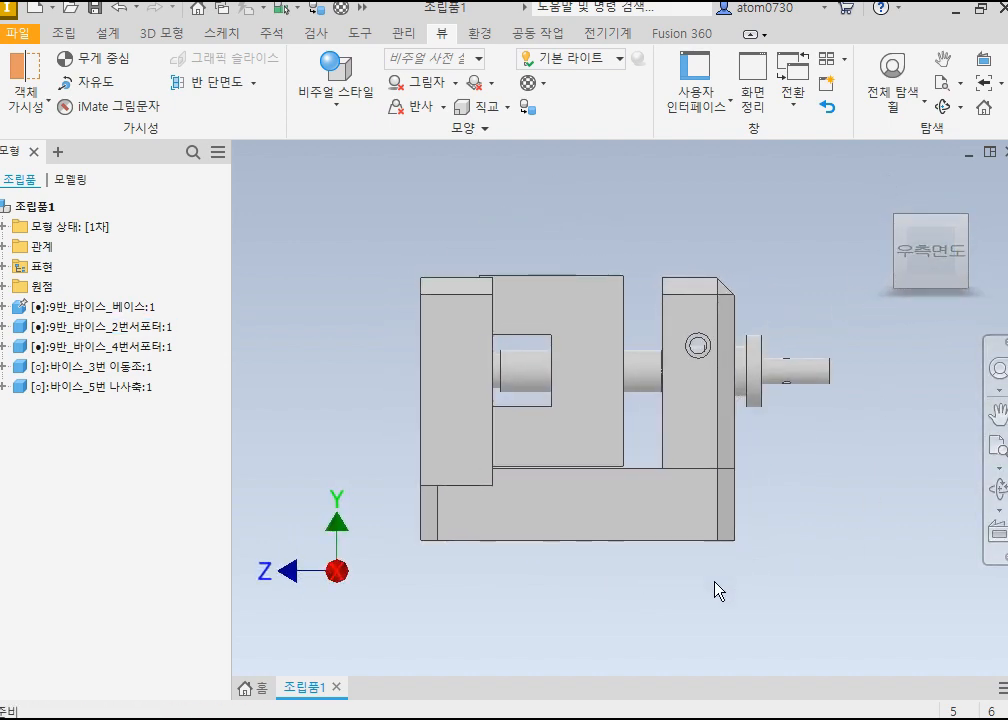
Step: Run an interference analysis with all five vise components in set #1
left_click(322, 33)
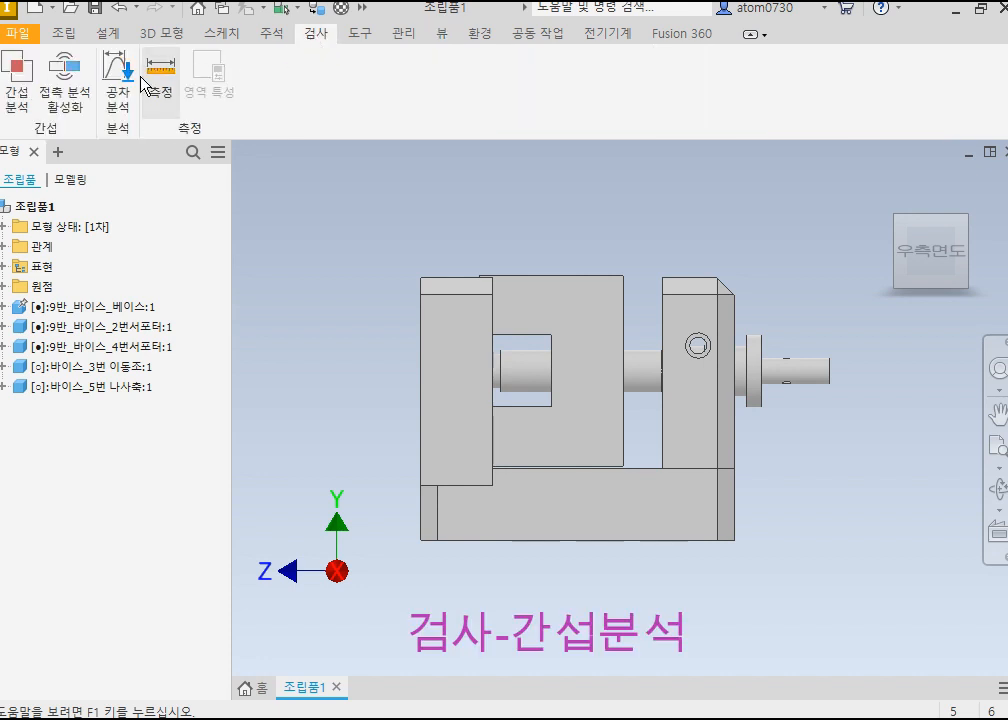
left_click(20, 98)
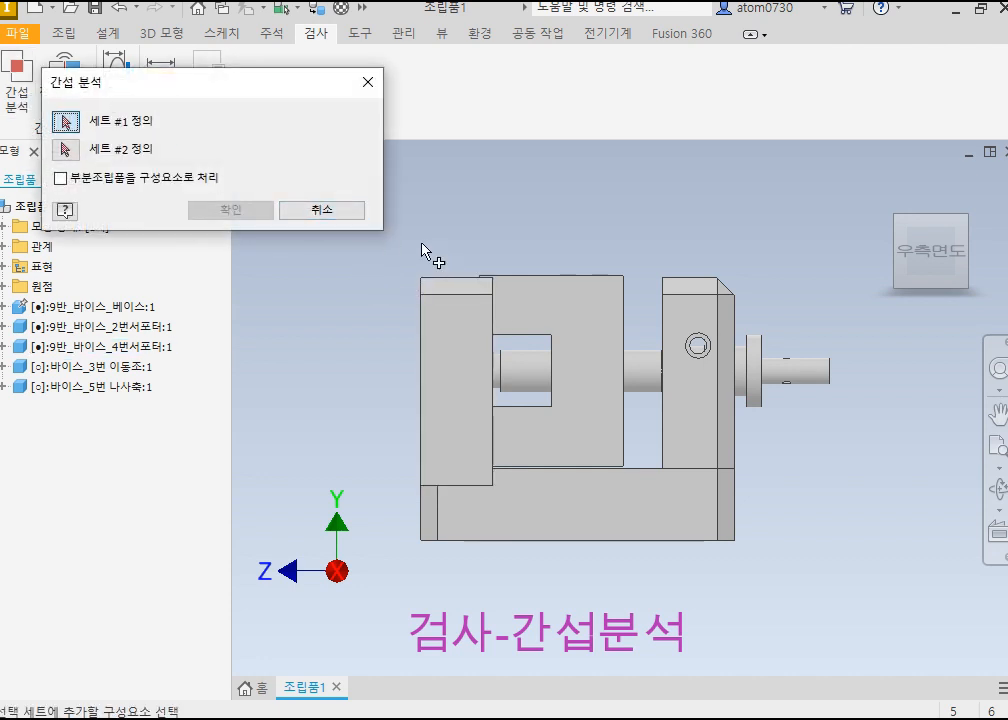
left_click_drag(393, 223, 864, 603)
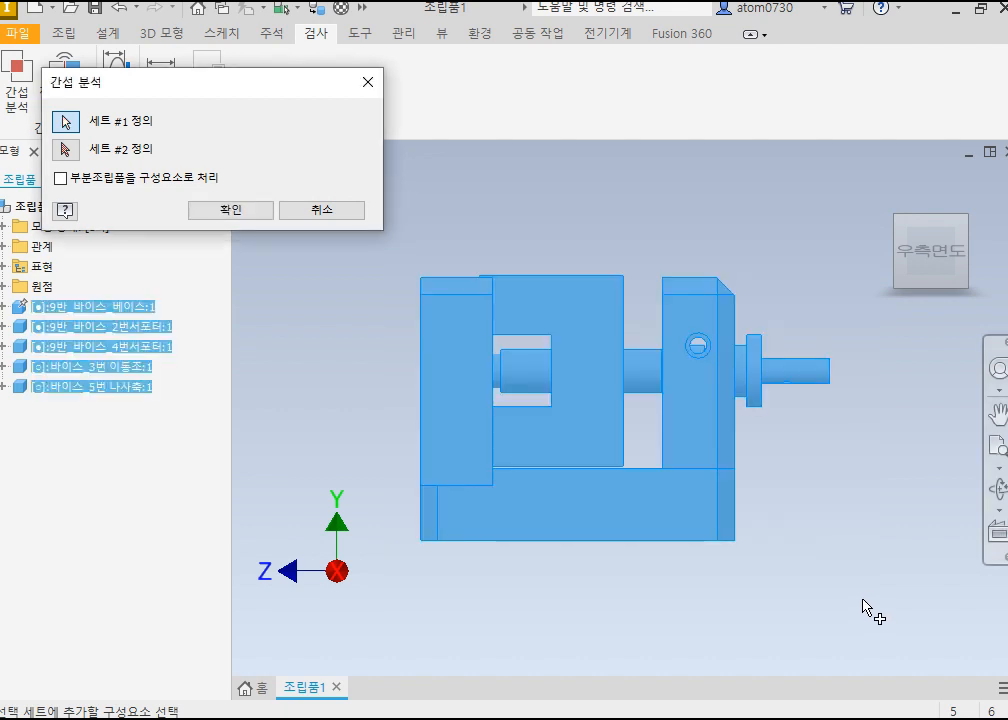
left_click(250, 211)
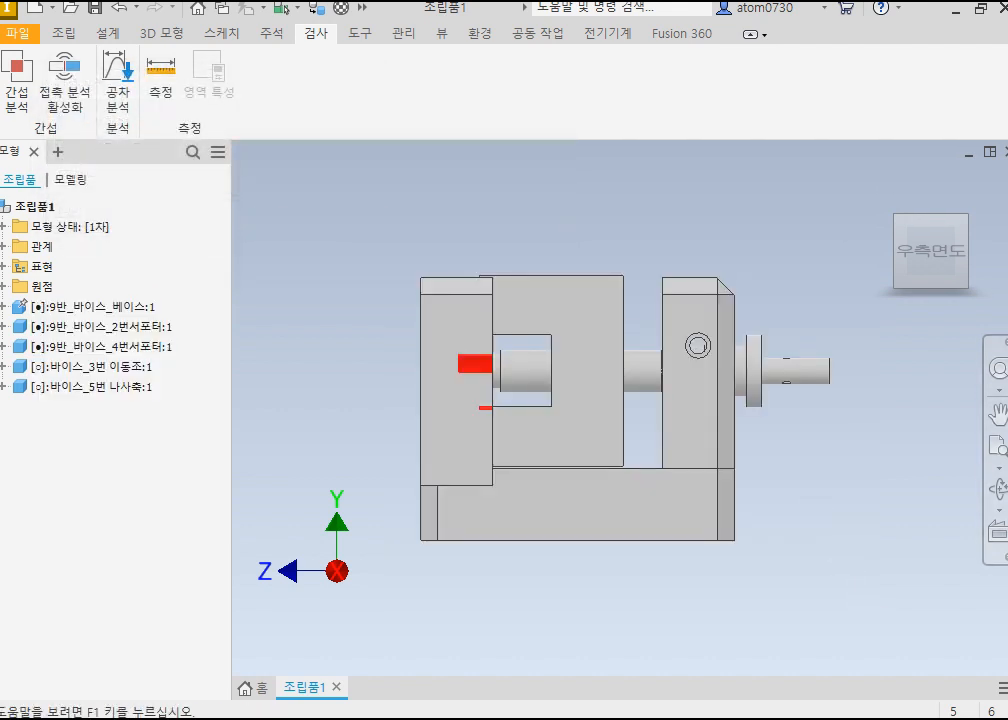
left_click_drag(806, 400, 103, 113)
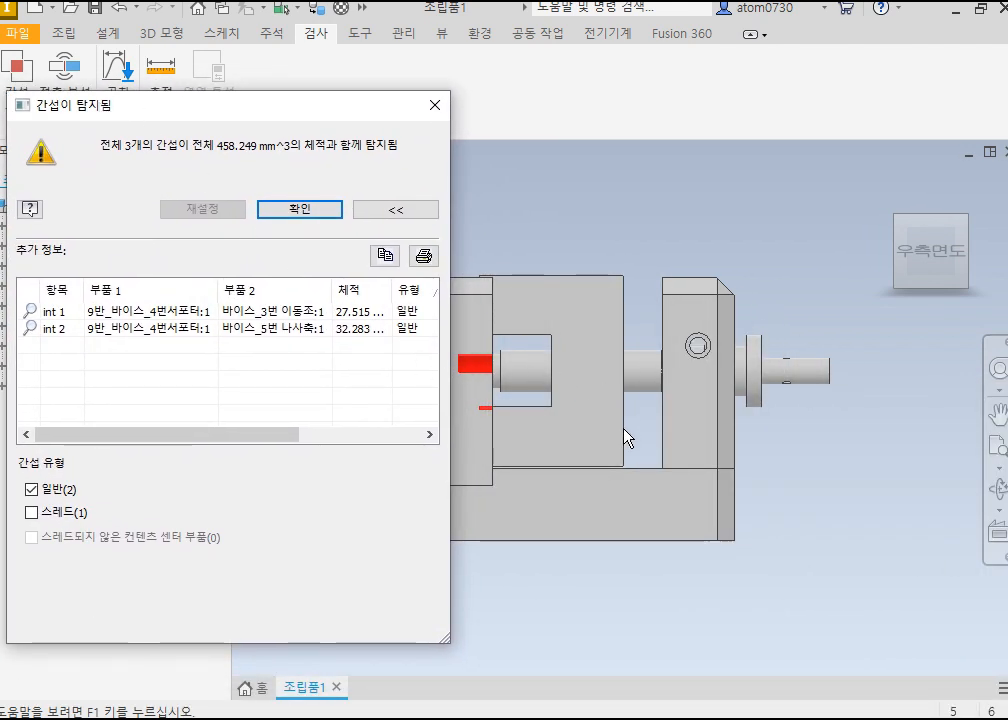
Step: Inspect the highlighted interference volumes around 3번 이동조's notch and the shaft end, and close the analysis results
middle_click_drag(642, 433, 606, 438, "shift")
scroll(498, 396, "up", 5)
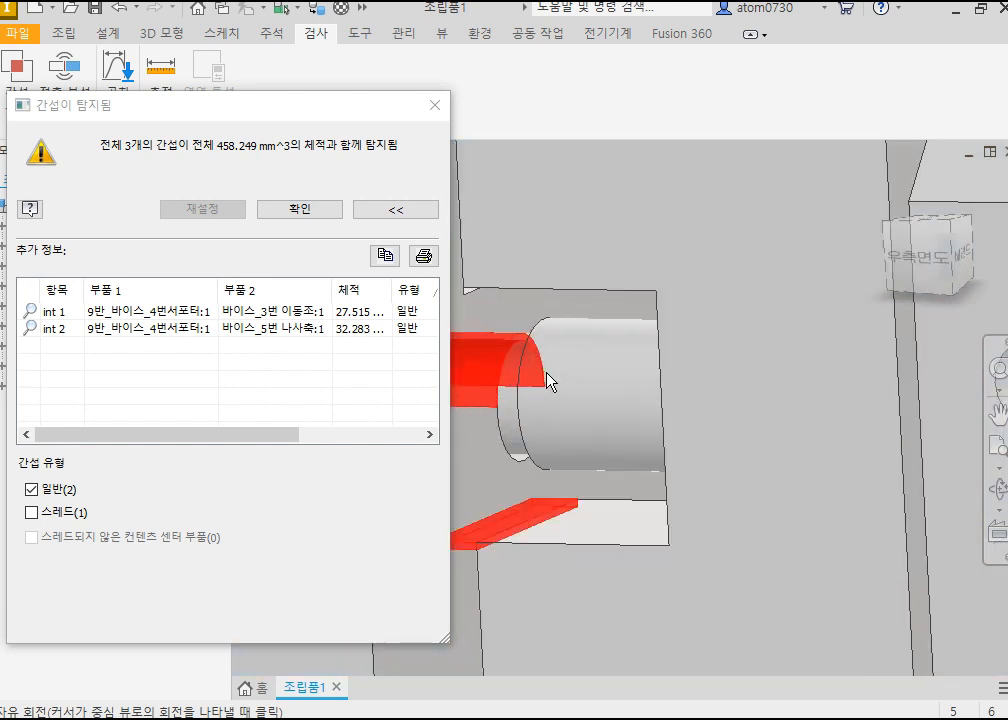
scroll(548, 355, "down", 3)
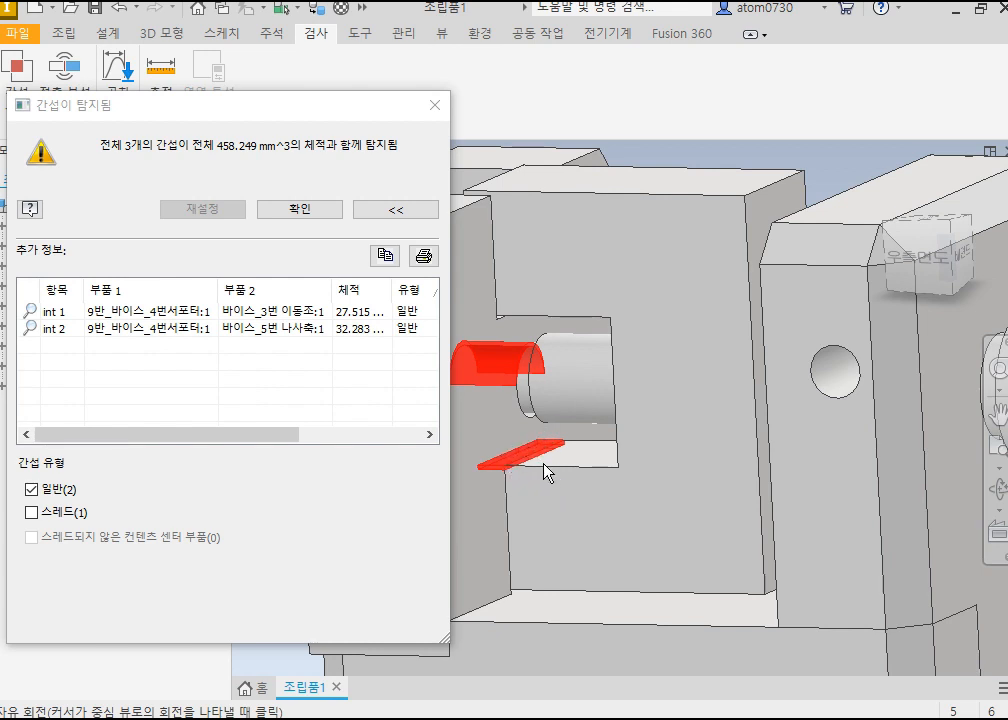
scroll(544, 464, "down", 3)
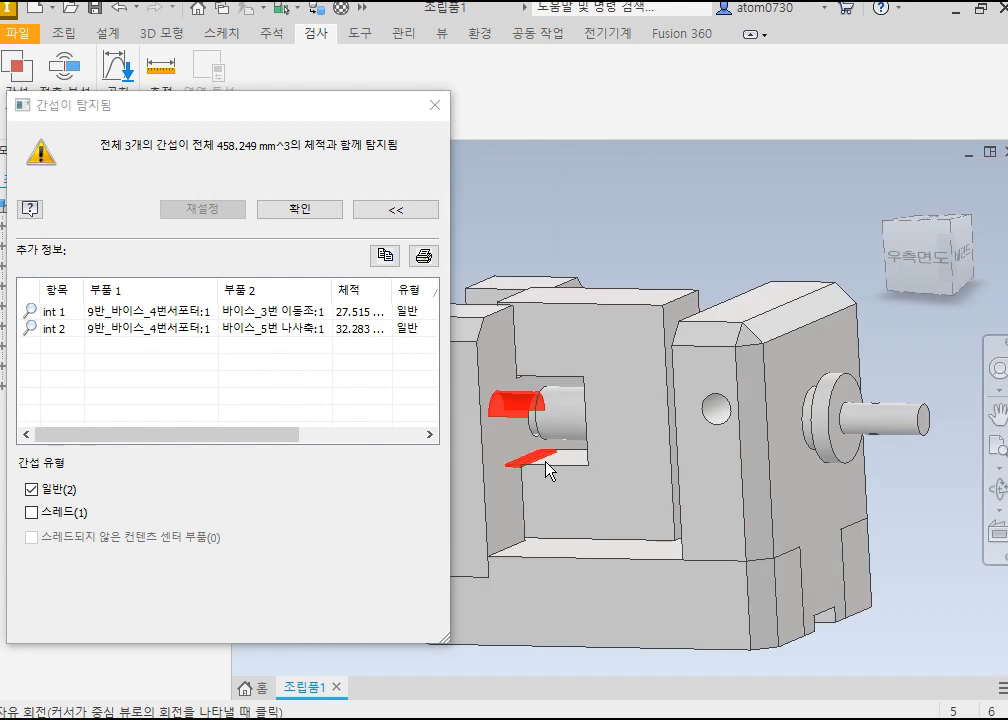
left_click(330, 210)
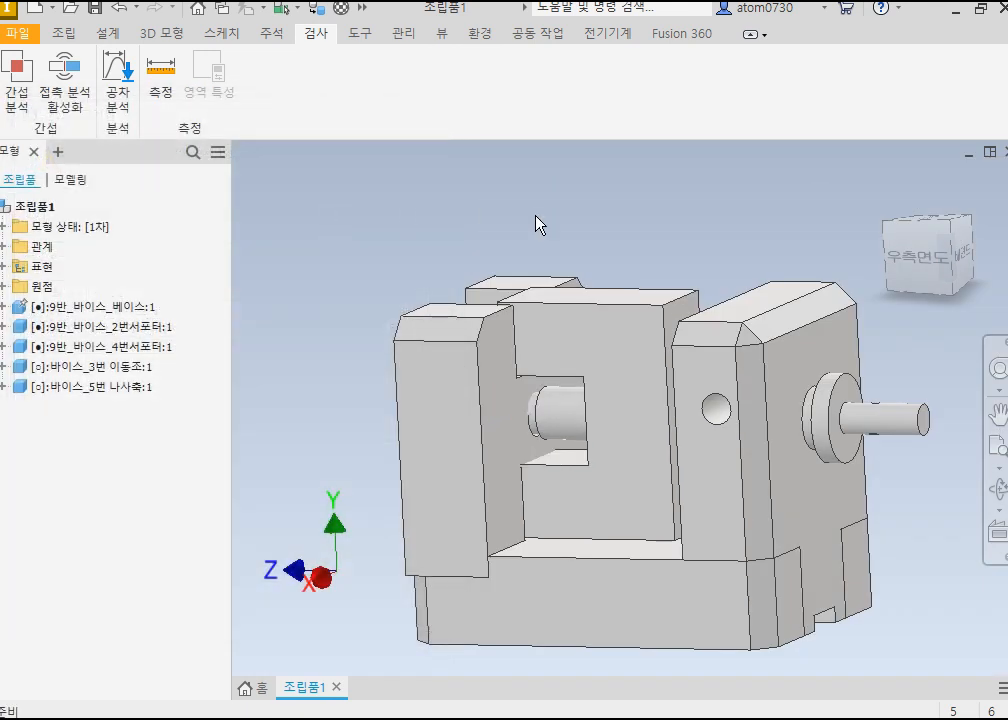
Step: Measure the distance between the top faces of 3번 이동조 and 4번서포터, and examine the gap under the jaw
left_click(160, 80)
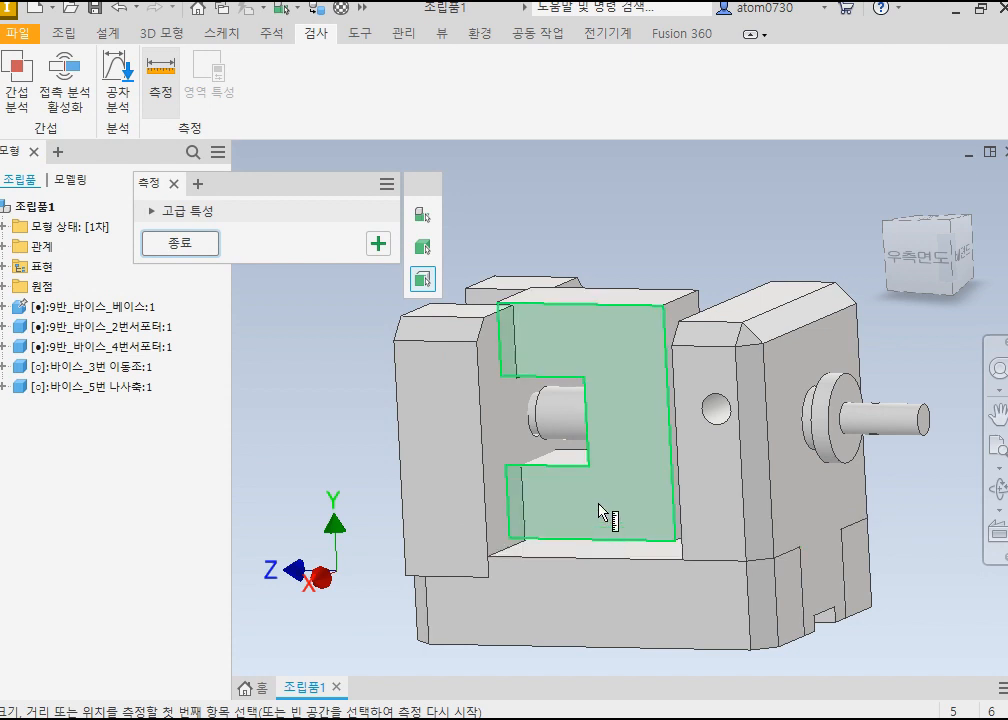
left_click(570, 303)
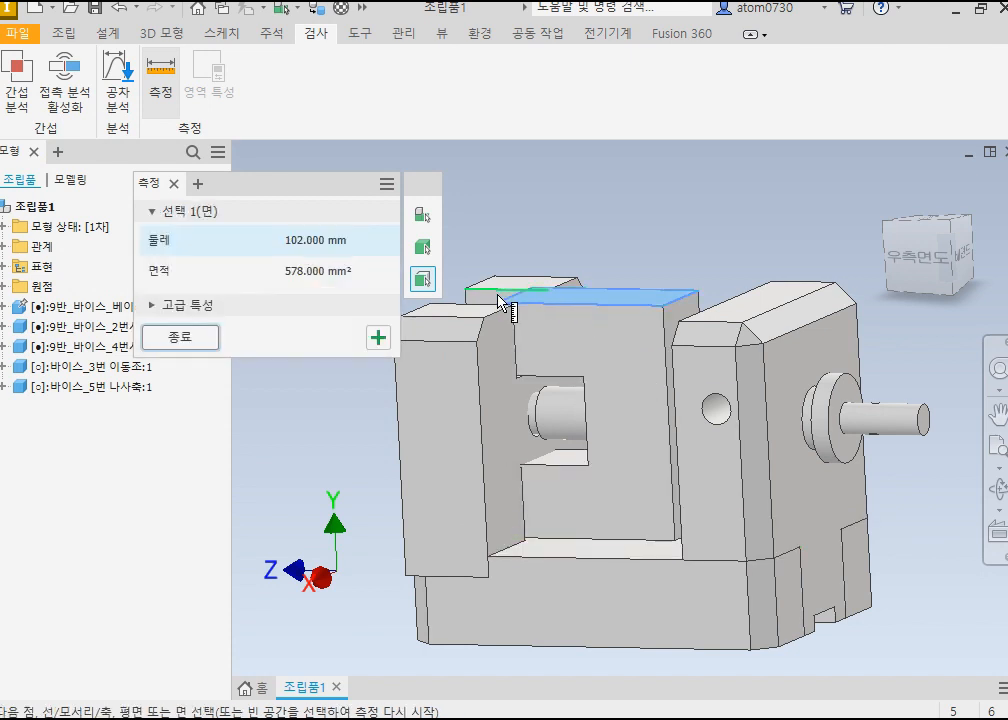
left_click(487, 313)
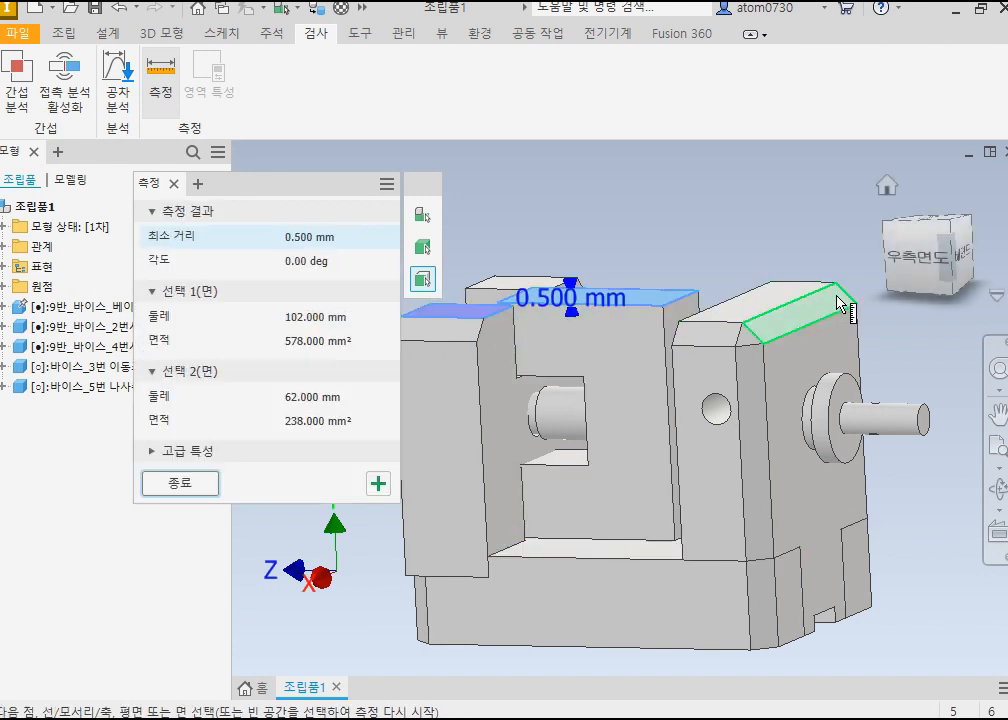
left_click(920, 262)
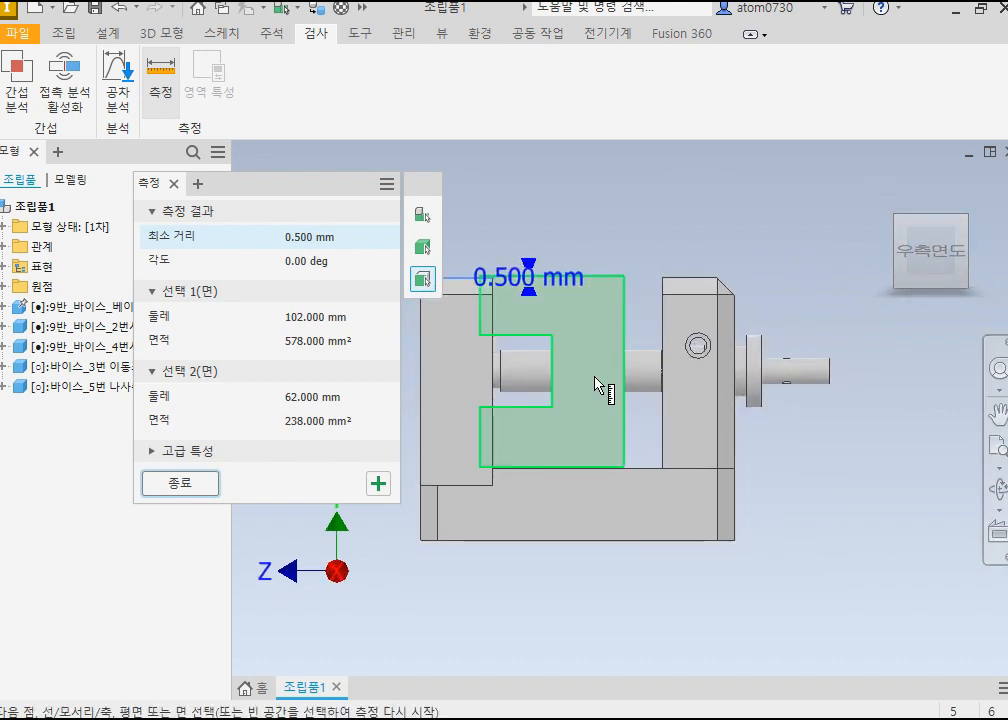
scroll(565, 475, "up", 5)
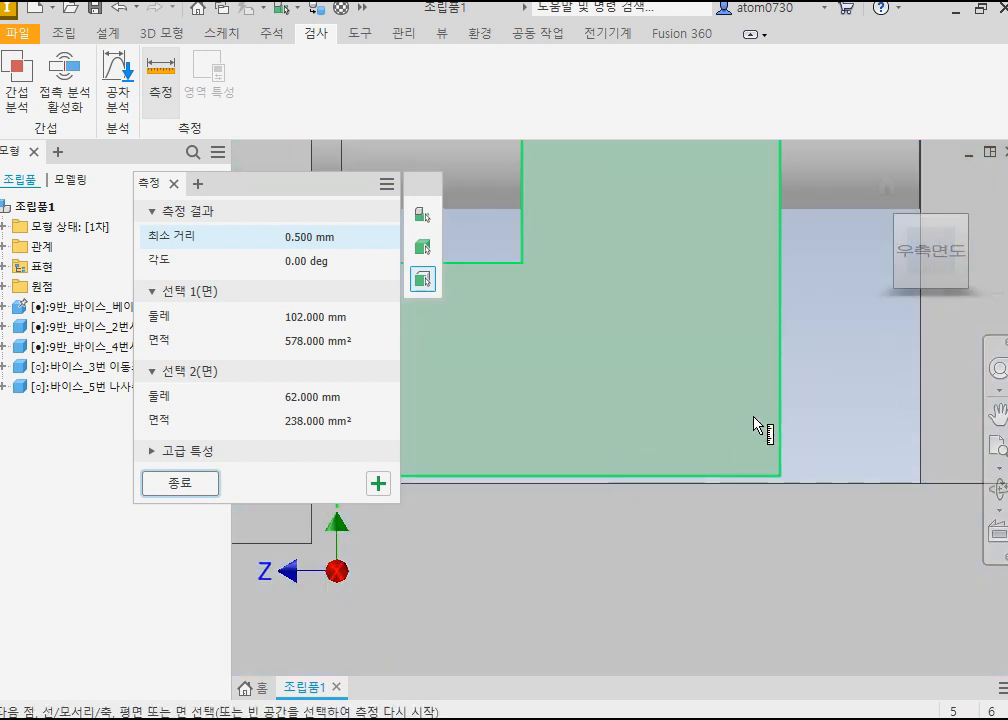
left_click(188, 481)
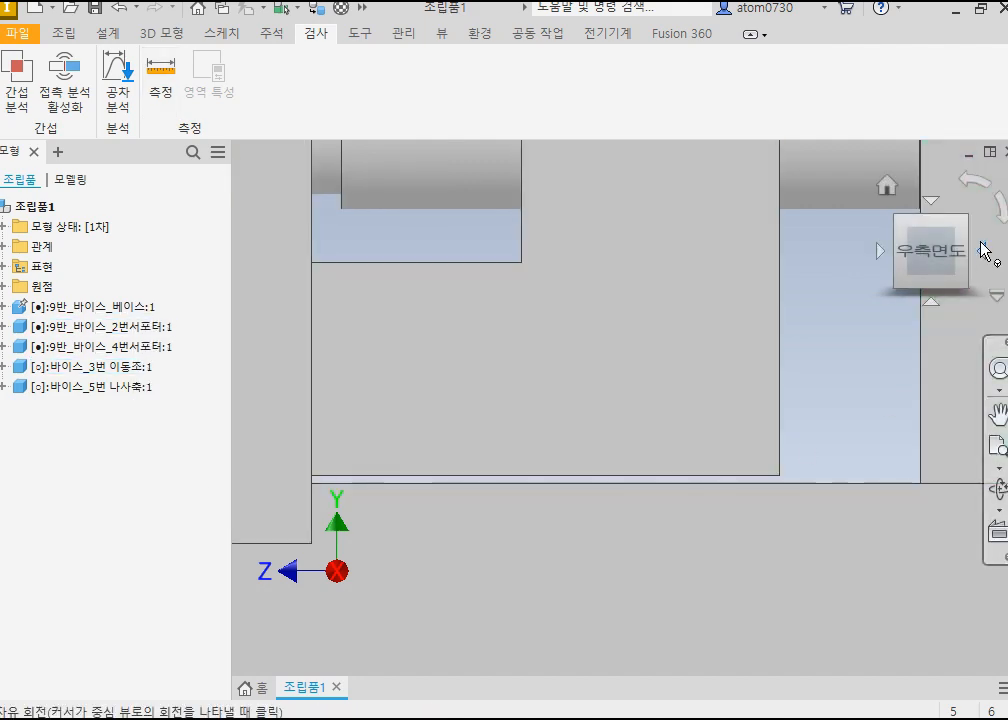
Step: Slide 5번 나사축 inward until its flange meets the outer face of 2번서포터, rotating its cross hole sideways
left_click(961, 218)
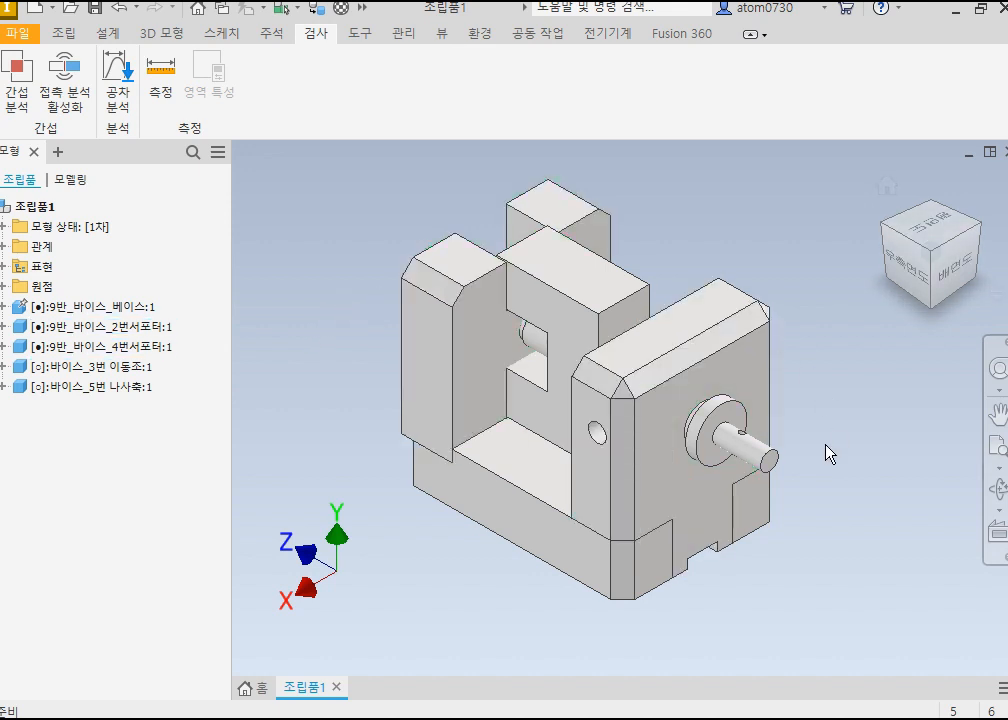
left_click(921, 289)
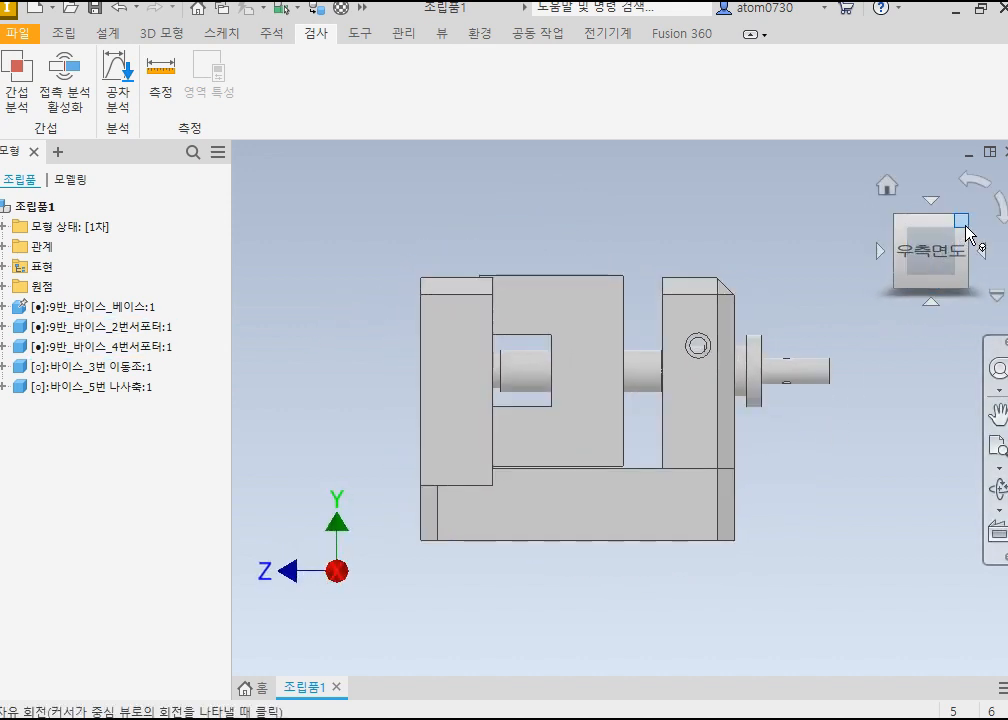
left_click_drag(794, 389, 776, 340)
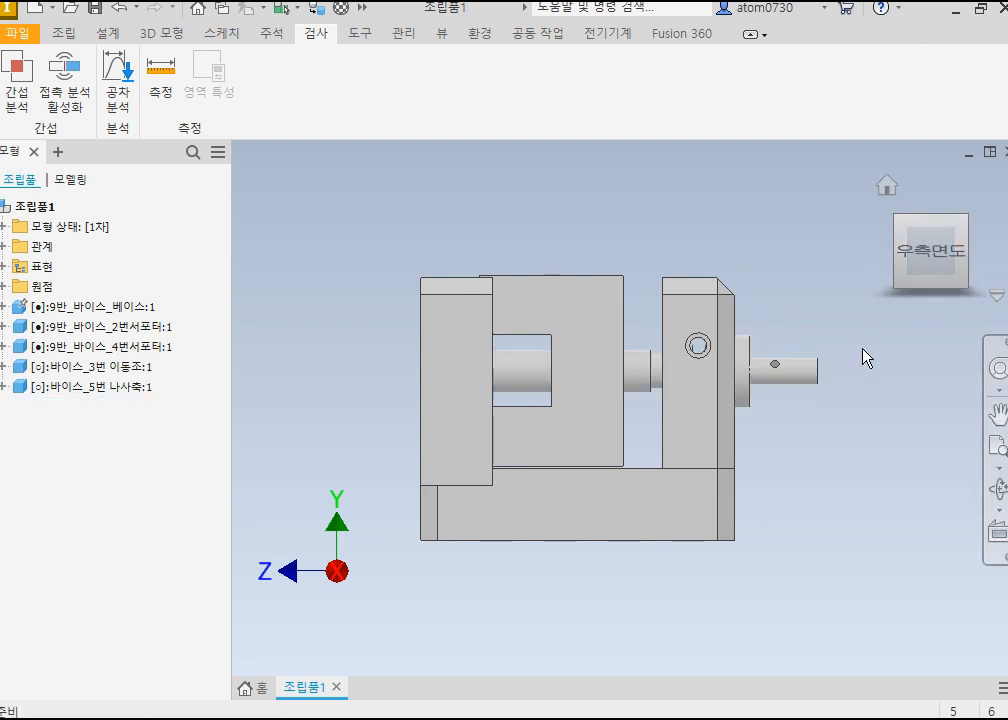
left_click(961, 229)
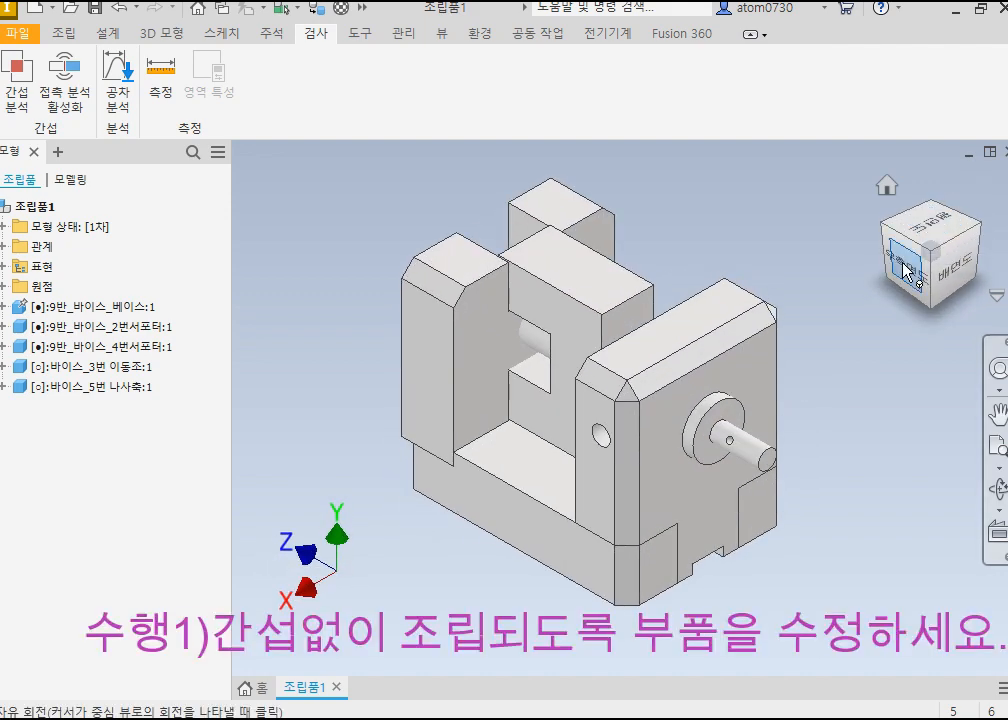
Step: Examine how 3번 이동조, 5번 나사축 and 2번서포터 fit together from the right side, and select 2번서포터
left_click(900, 268)
scroll(639, 457, "up", 3)
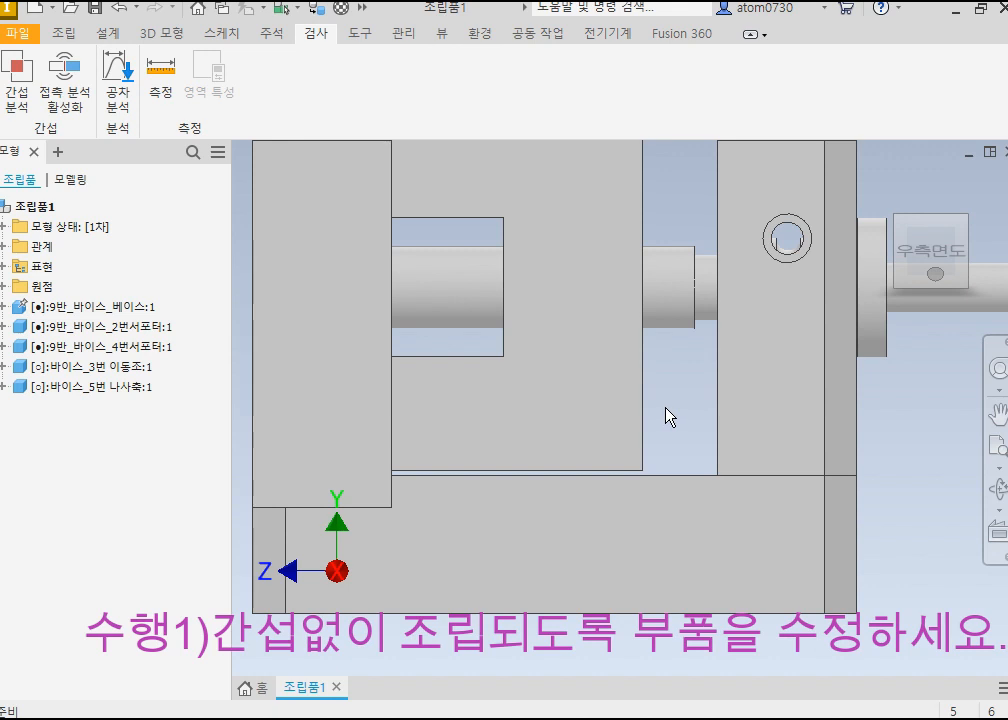
scroll(666, 416, "down", 3)
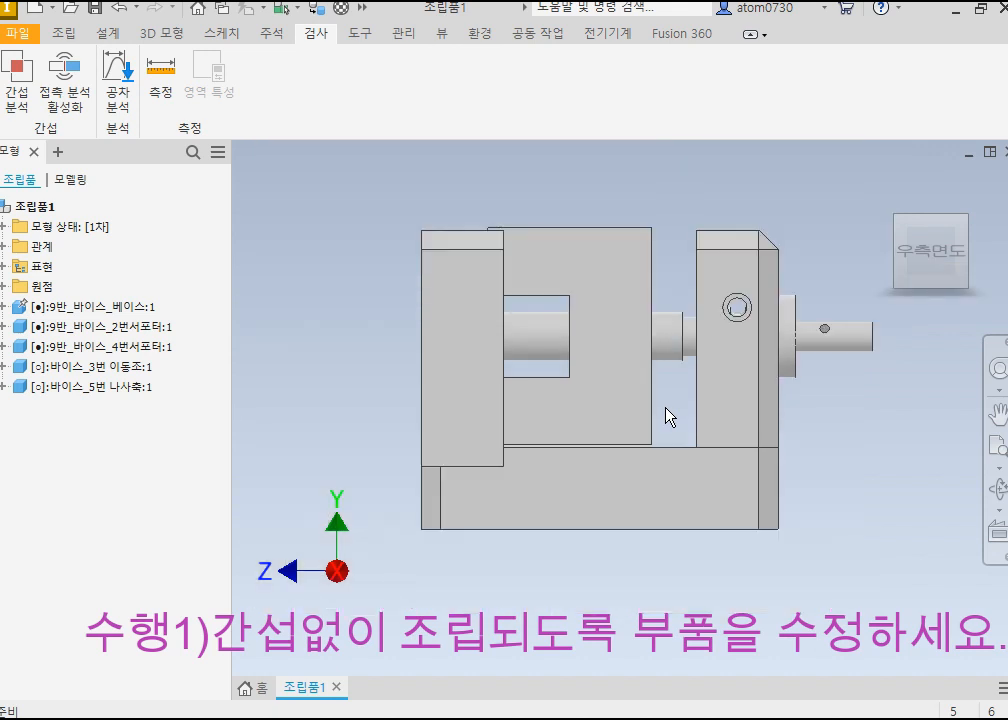
left_click(659, 376)
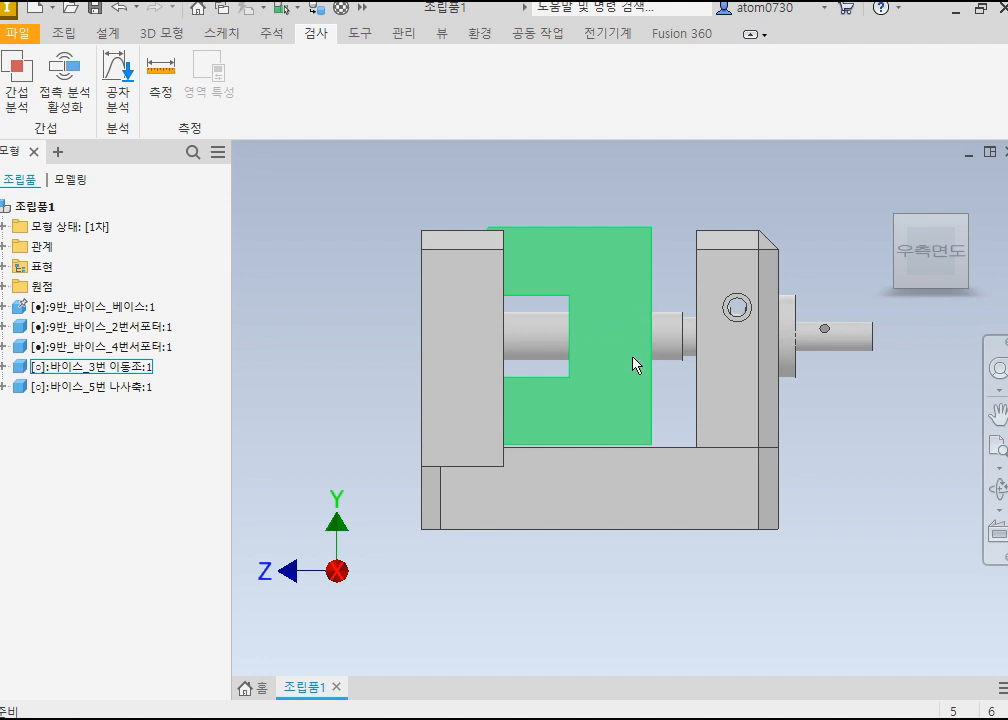
left_click(678, 343)
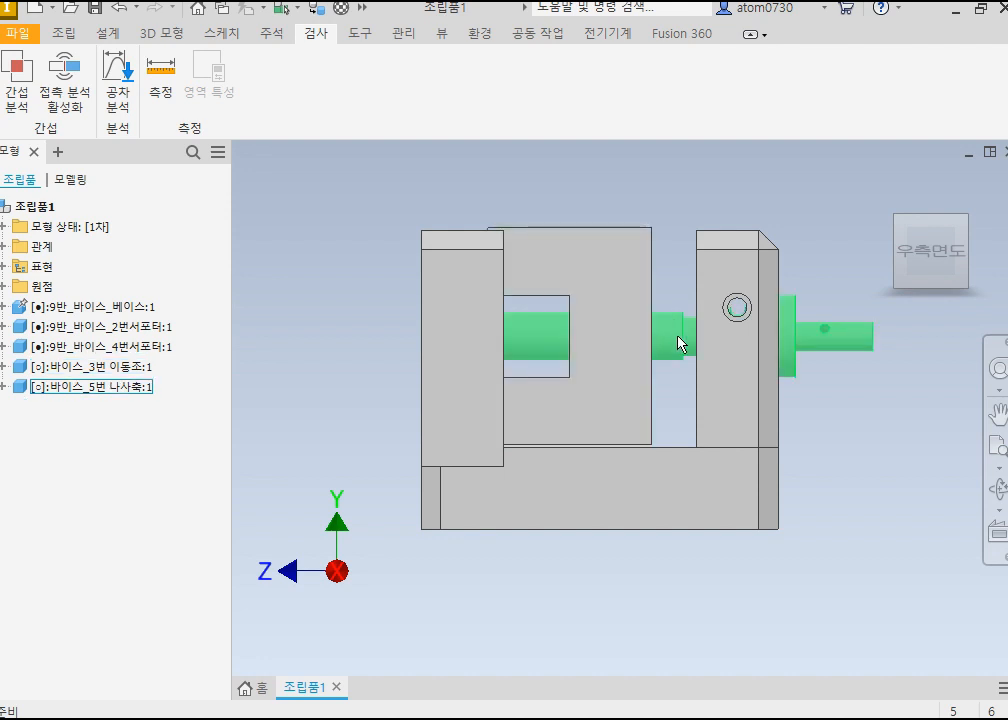
left_click(740, 256)
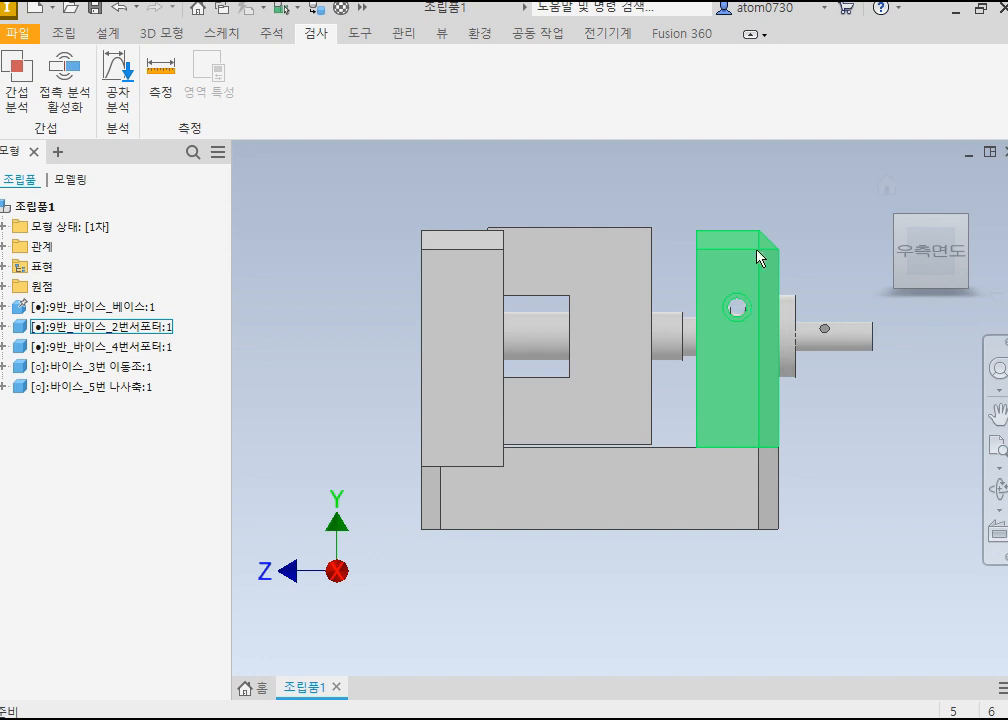
left_click(758, 260)
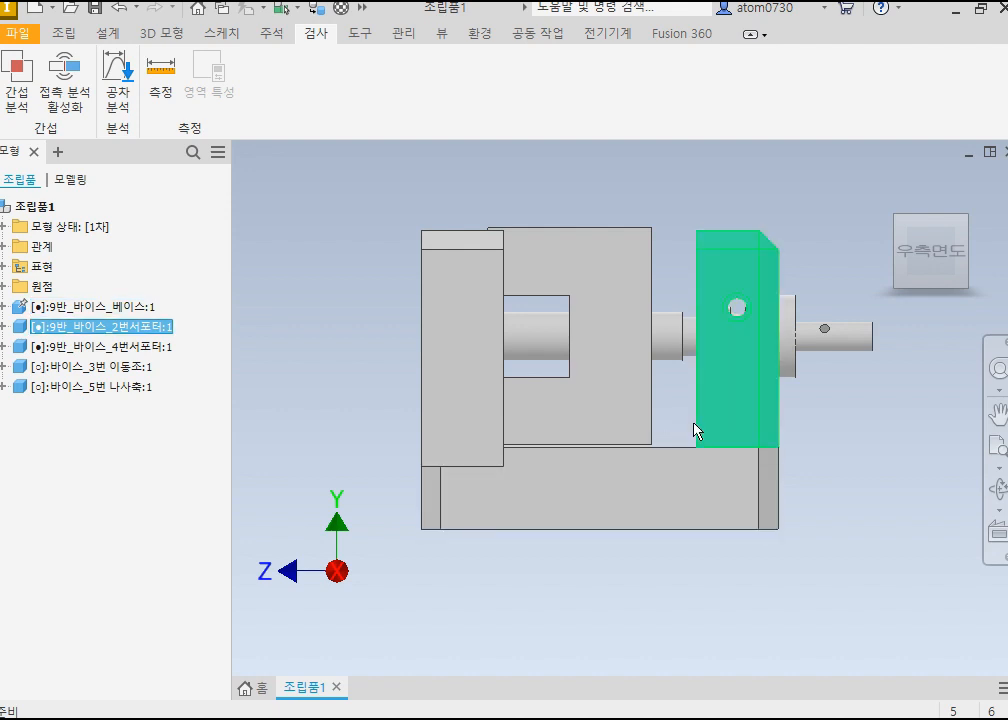
mouse_move(695, 428)
middle_mouse_down("shift")
mouse_move(684, 418)
mouse_move(662, 430)
mouse_move(670, 418)
mouse_move(690, 425)
middle_mouse_up("shift")
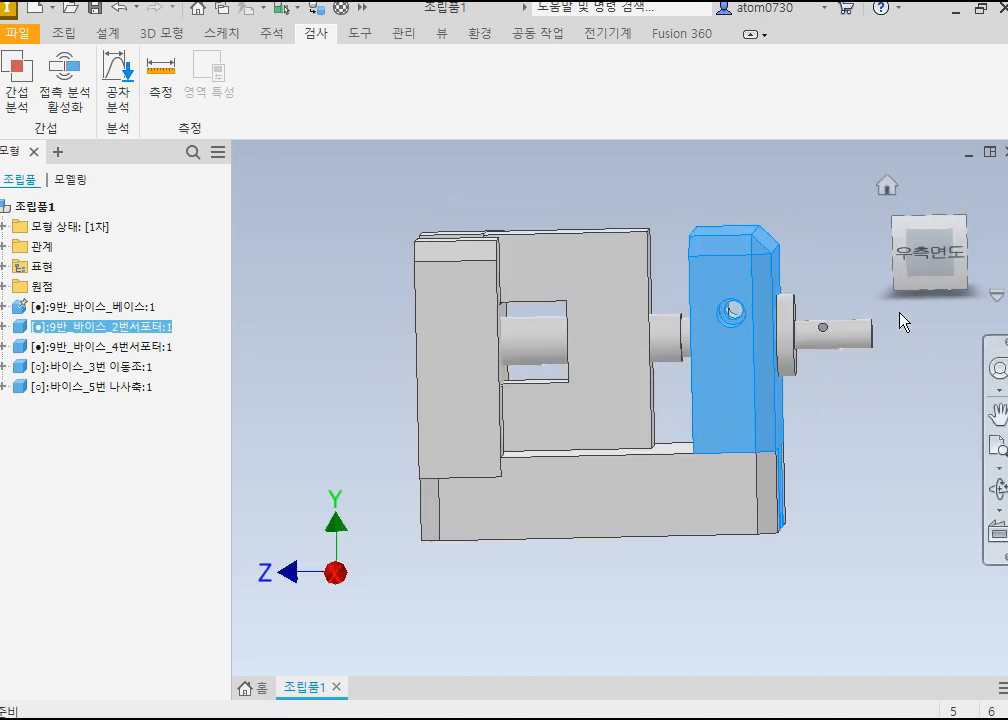
left_click(932, 254)
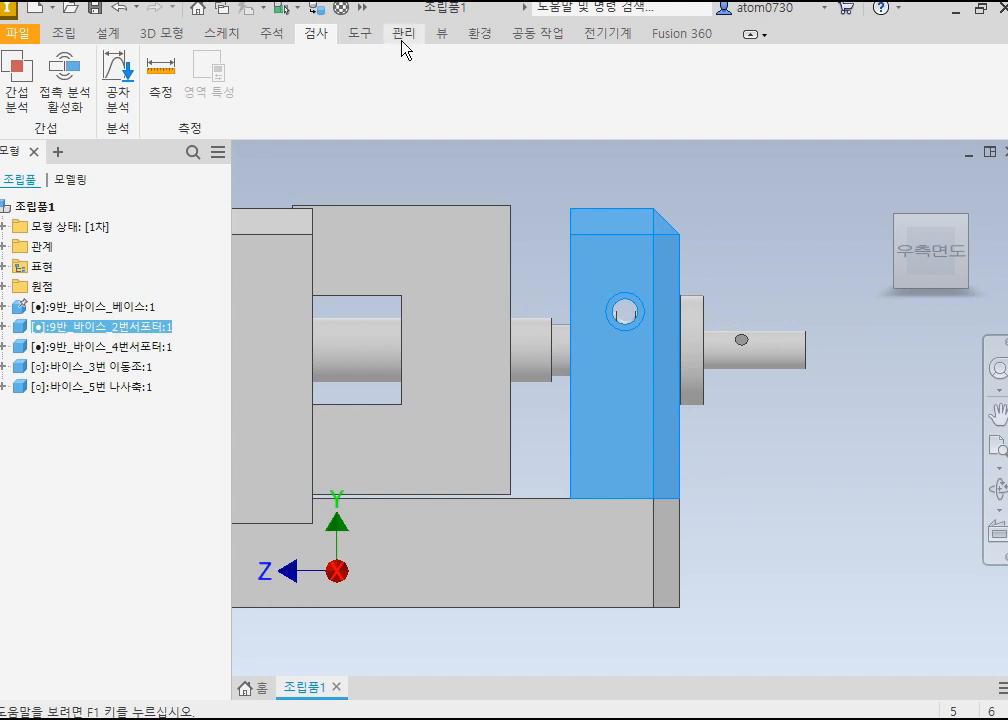
Step: Display the assembly as wireframe and examine the shaft, hole and screw outlines through the jaw and supports
left_click(441, 33)
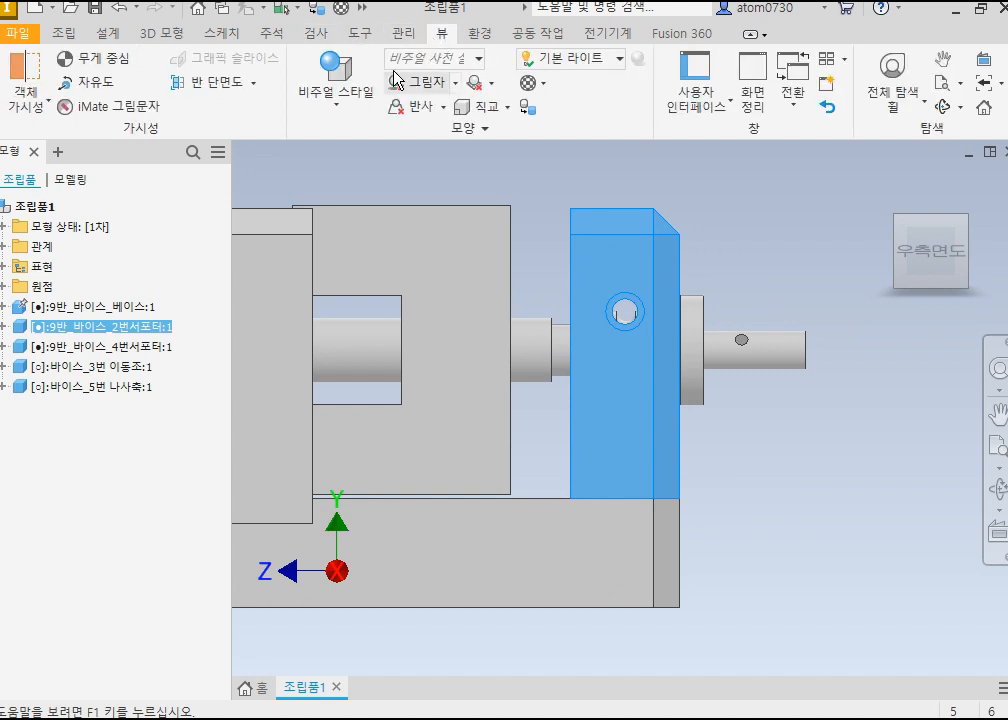
left_click(352, 110)
left_click(308, 297)
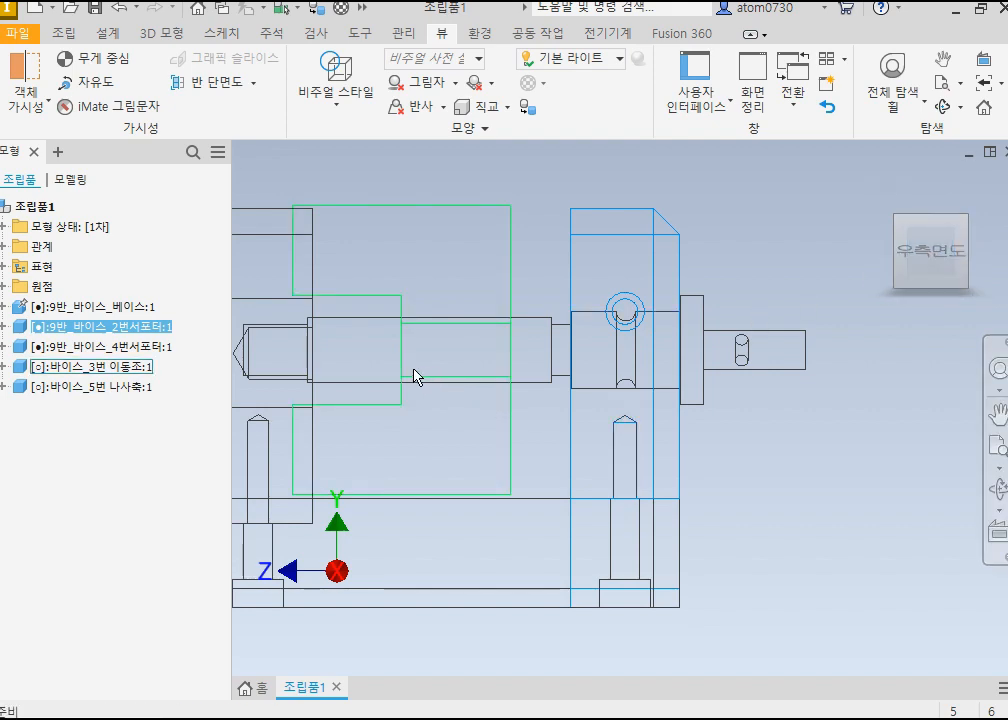
middle_click_drag(414, 376, 551, 394)
scroll(590, 396, "up", 3)
scroll(690, 402, "down", 2)
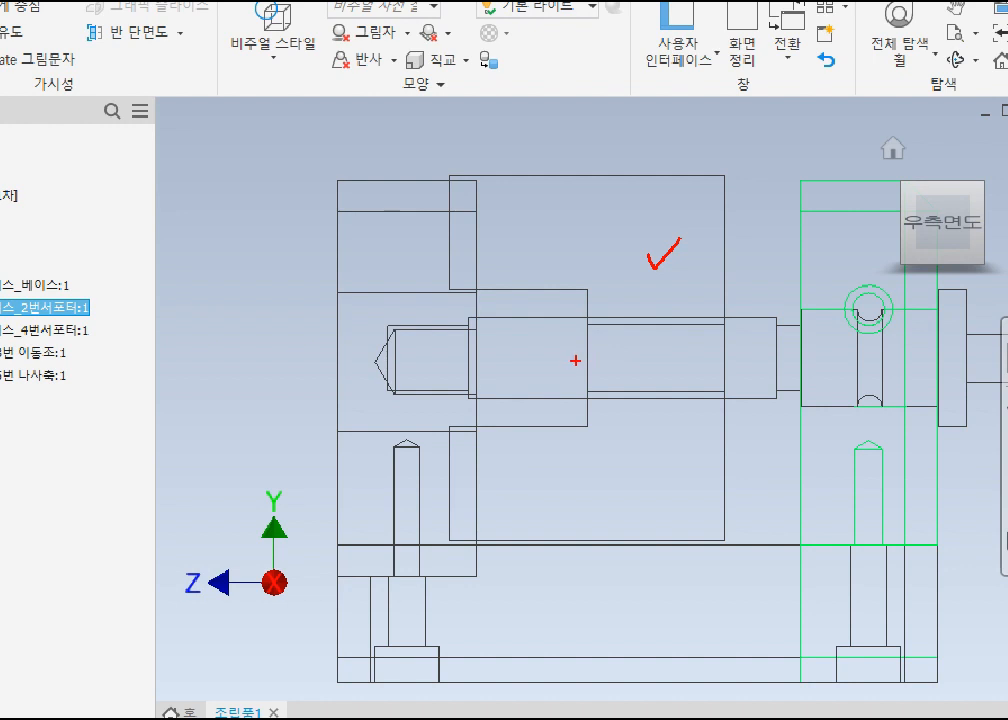
left_click_drag(566, 360, 928, 372)
left_click_drag(831, 209, 857, 194)
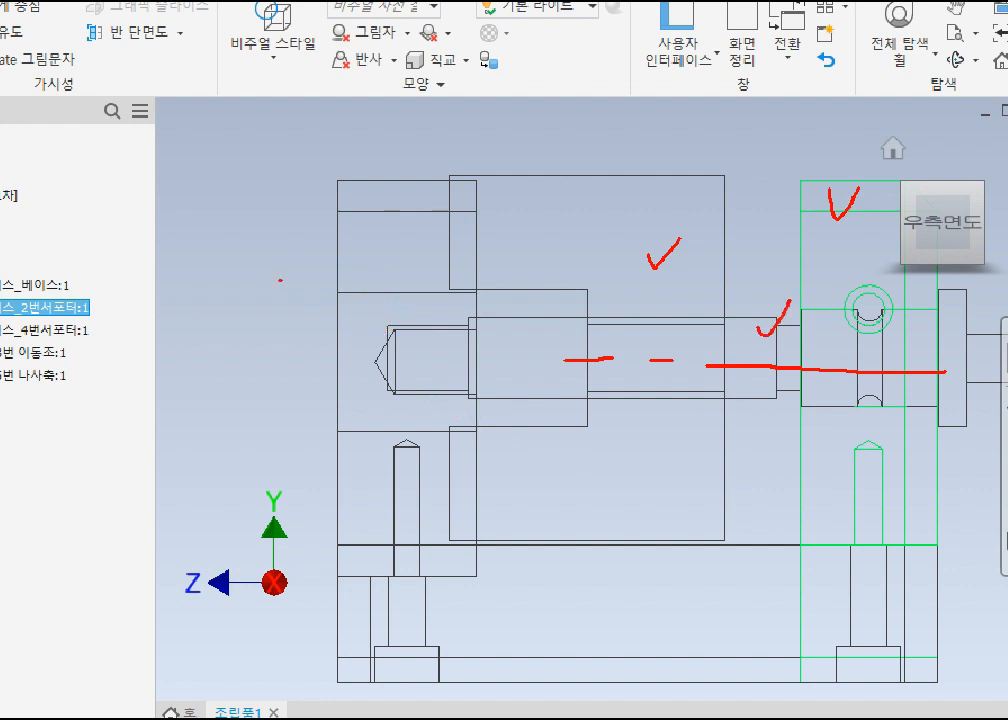
mouse_move(280, 281)
left_mouse_down()
mouse_move(344, 279)
mouse_move(338, 291)
left_mouse_up()
left_click_drag(259, 267, 245, 293)
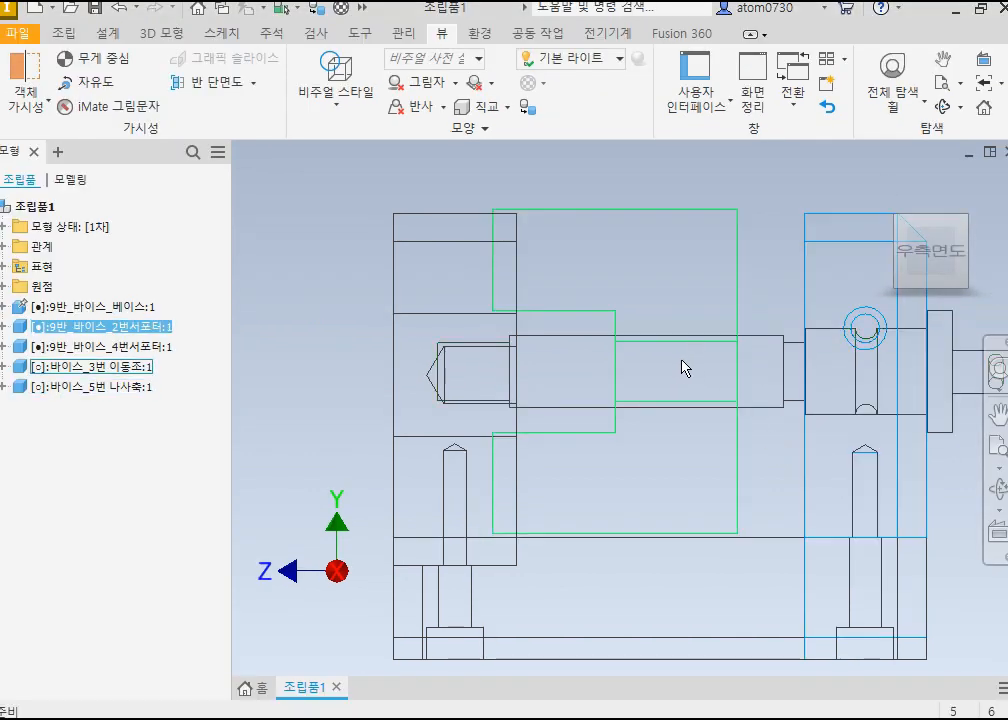
Step: Compare the supports and 3번 이동조 in wireframe, checking the jaw's edge offsets and the screw hole's height above the base
left_click(765, 444)
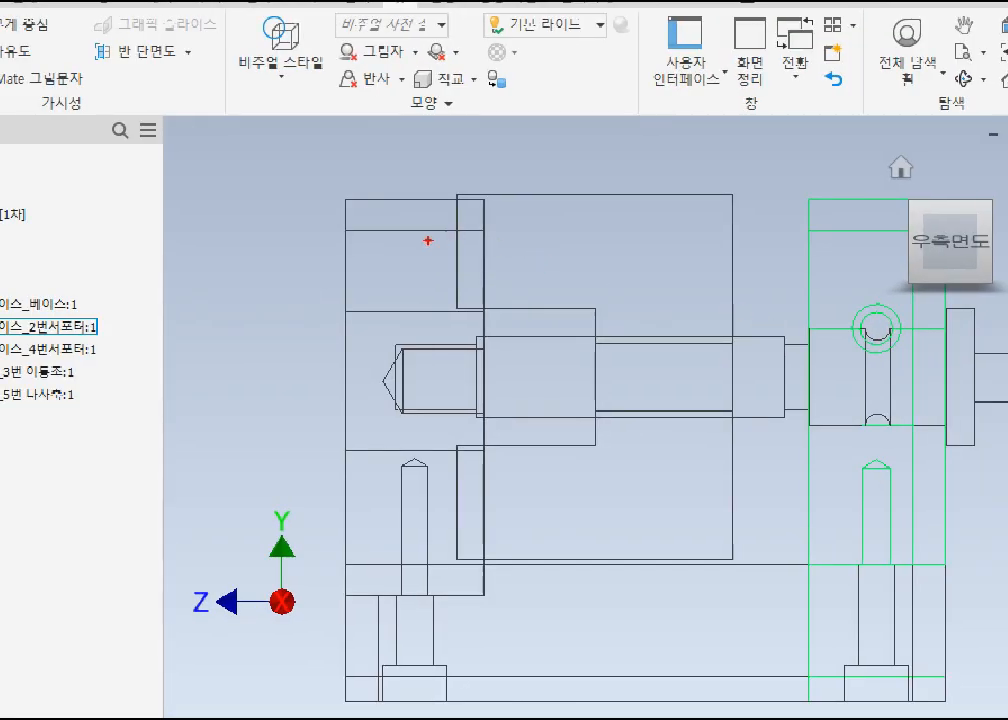
mouse_move(834, 222)
left_mouse_down()
mouse_move(843, 235)
mouse_move(875, 213)
left_mouse_up()
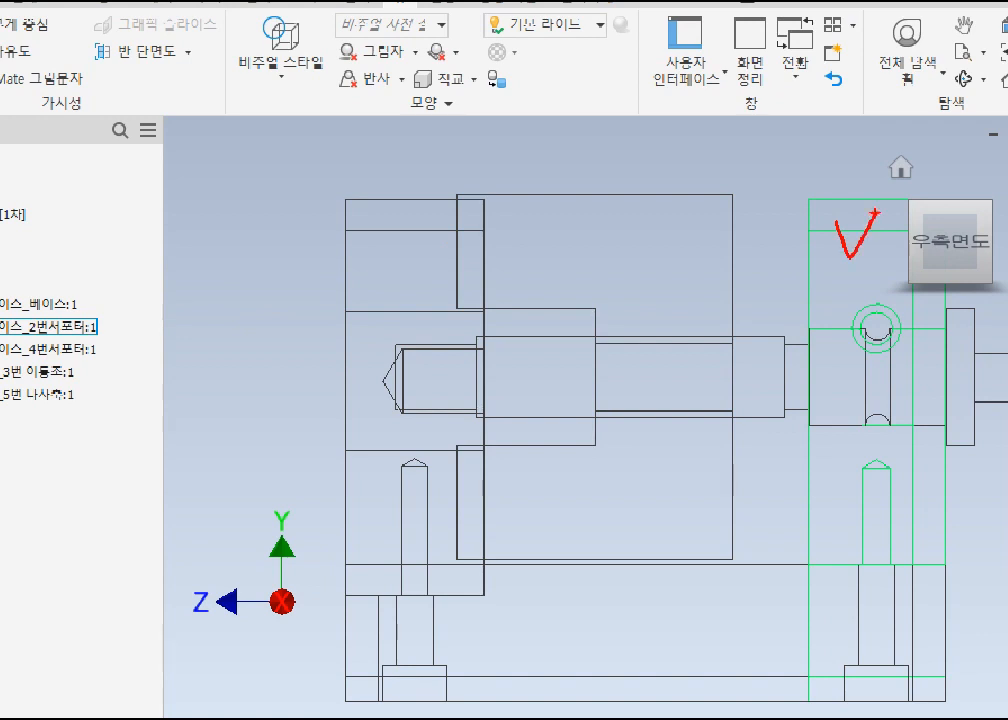
mouse_move(340, 225)
left_mouse_down()
mouse_move(366, 268)
mouse_move(400, 206)
left_mouse_up()
mouse_move(565, 248)
left_mouse_down()
mouse_move(592, 270)
mouse_move(612, 241)
mouse_move(607, 266)
mouse_move(651, 252)
left_mouse_up()
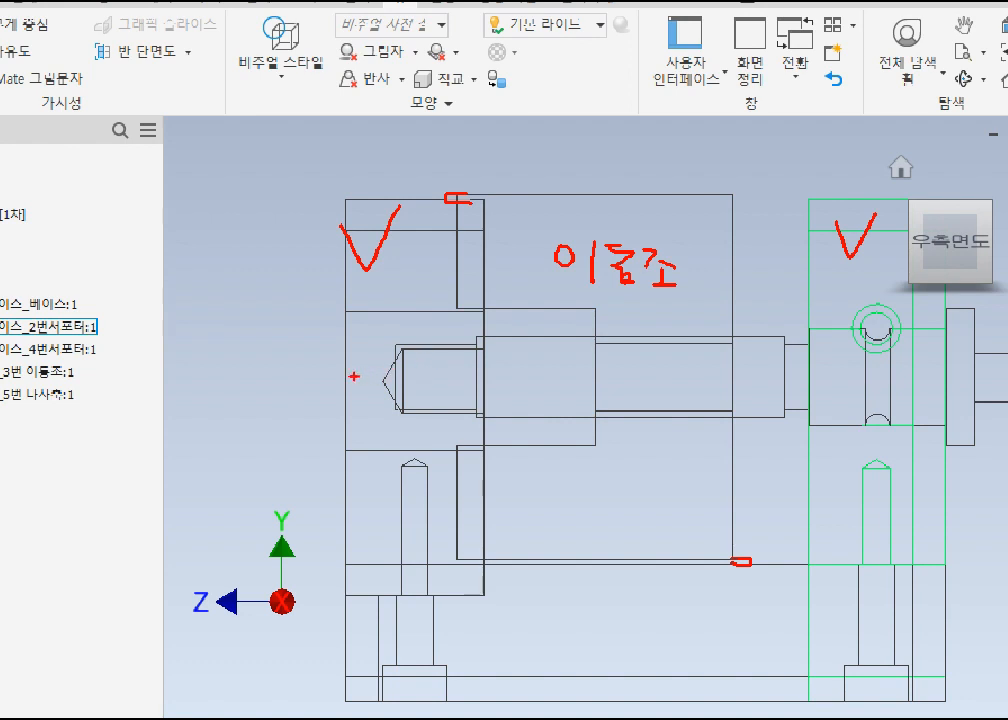
left_click_drag(343, 380, 397, 380)
mouse_move(366, 382)
left_mouse_down()
mouse_move(367, 566)
mouse_move(372, 550)
left_mouse_up()
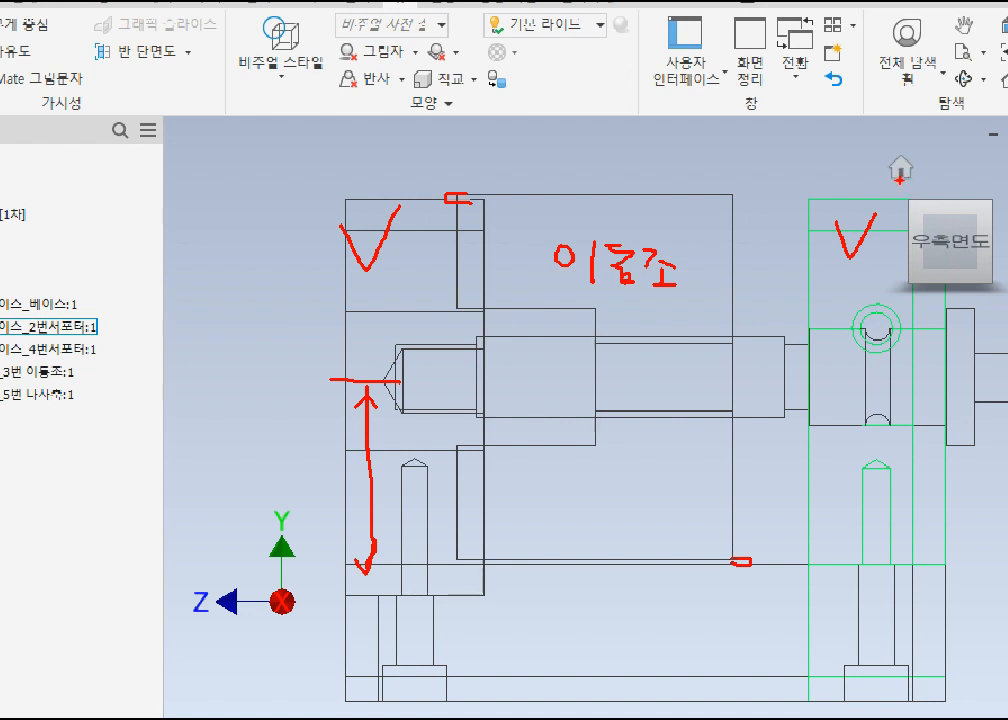
key("Escape")
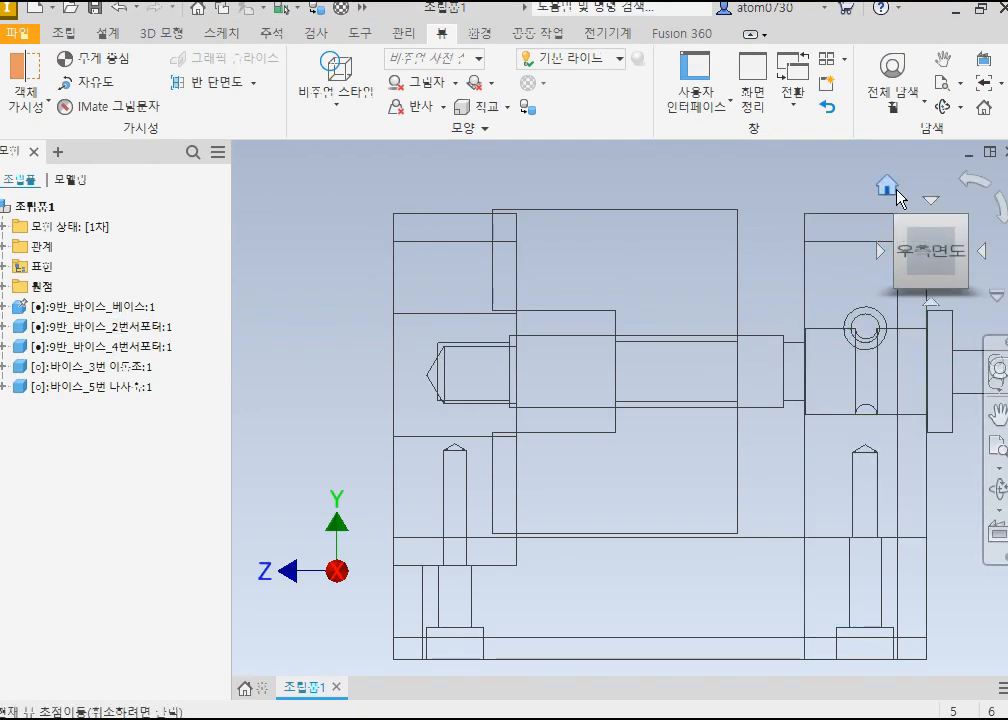
Step: Display the assembly shaded with visible edges and orient it isometrically toward the 2번서포터 end
left_click(335, 72)
left_click(368, 206)
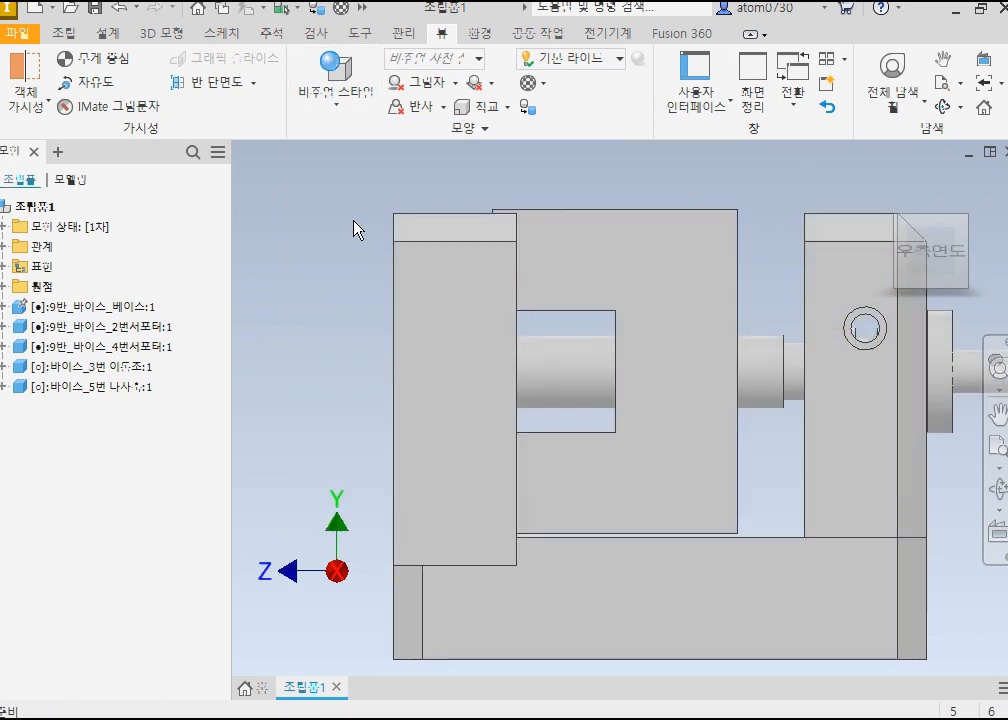
left_click(960, 223)
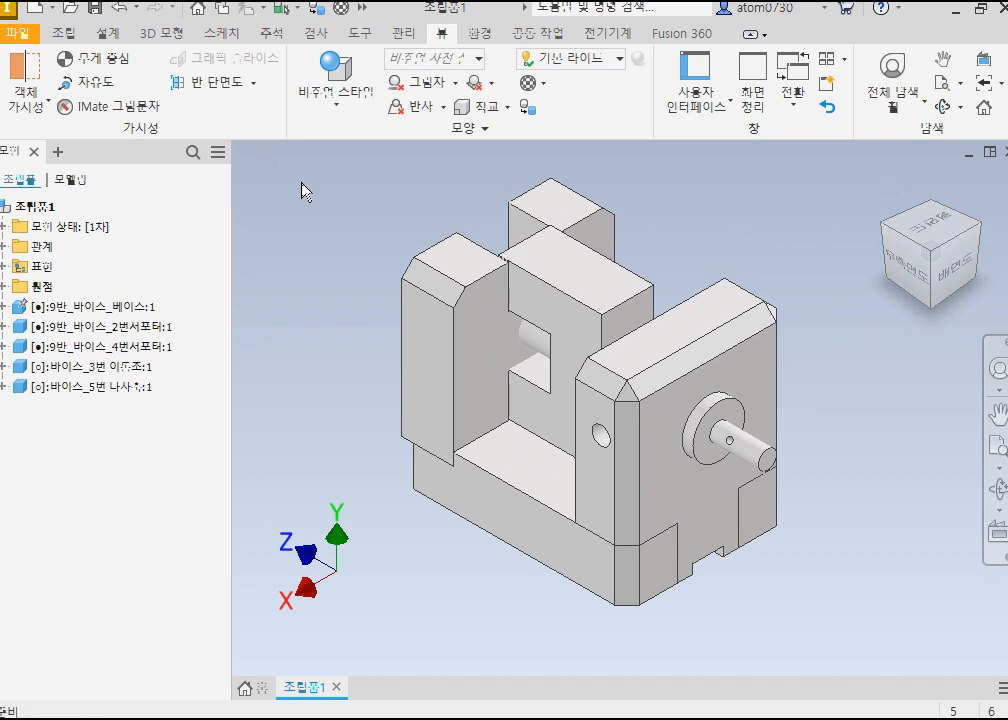
Step: Create a half section view of the assembly through the origin's YZ plane and view it from the right side
left_click(254, 86)
left_click(241, 153)
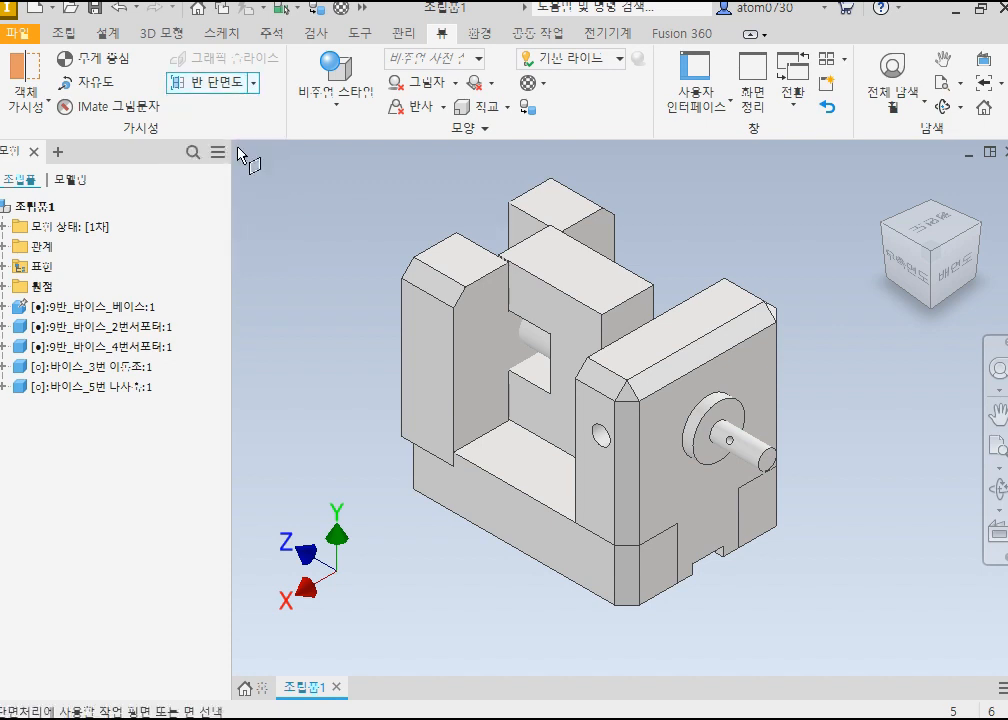
left_click(5, 286)
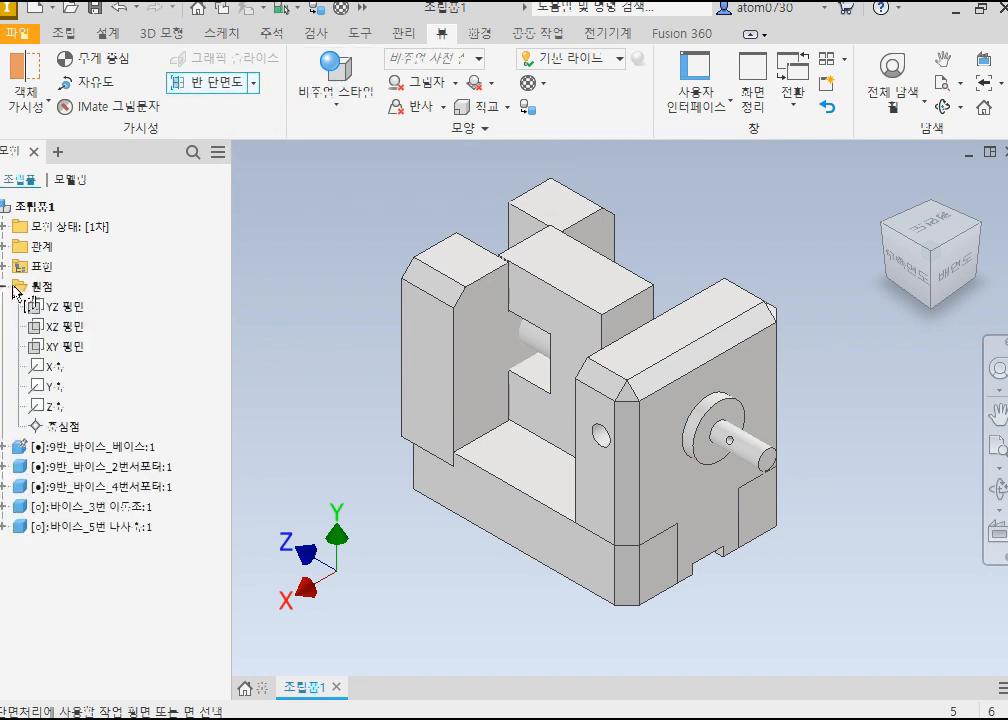
left_click(85, 311)
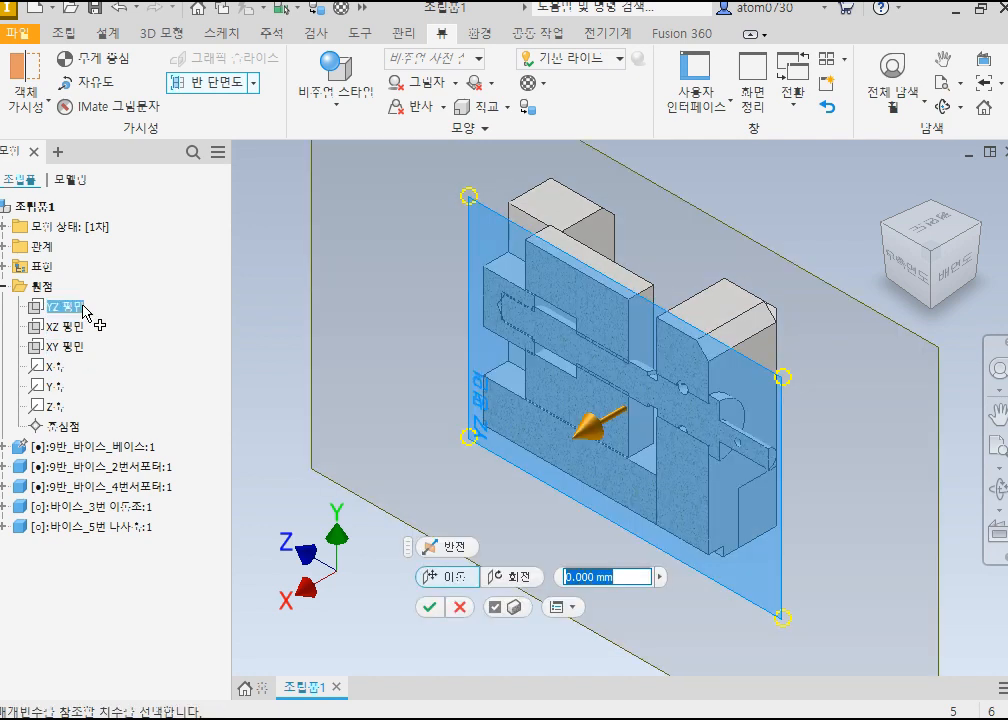
left_click(962, 272)
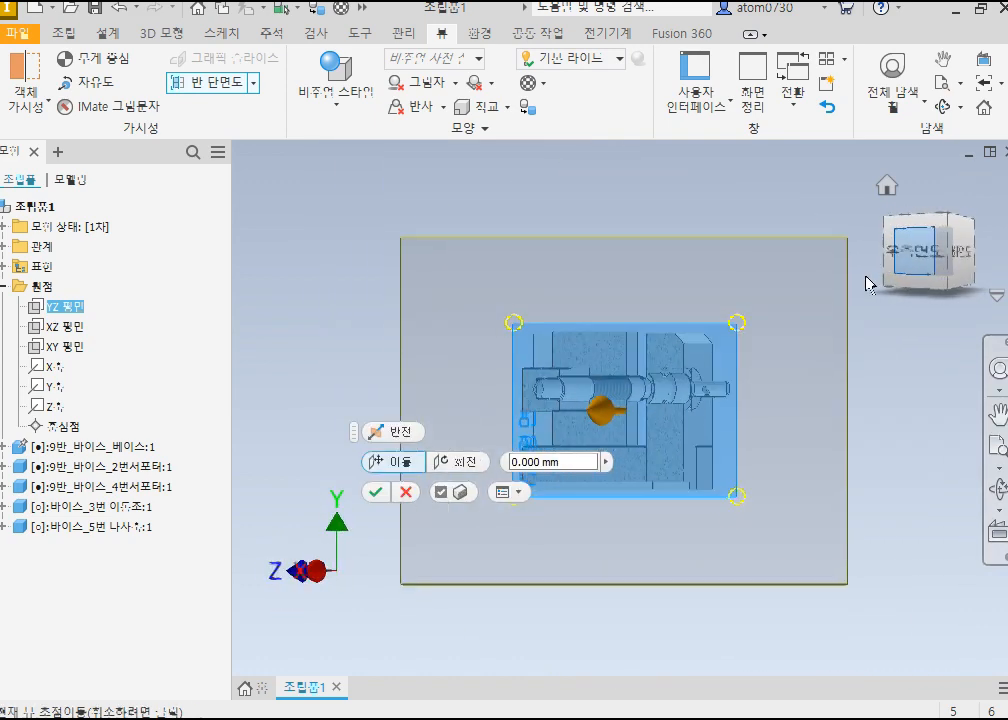
left_click(376, 492)
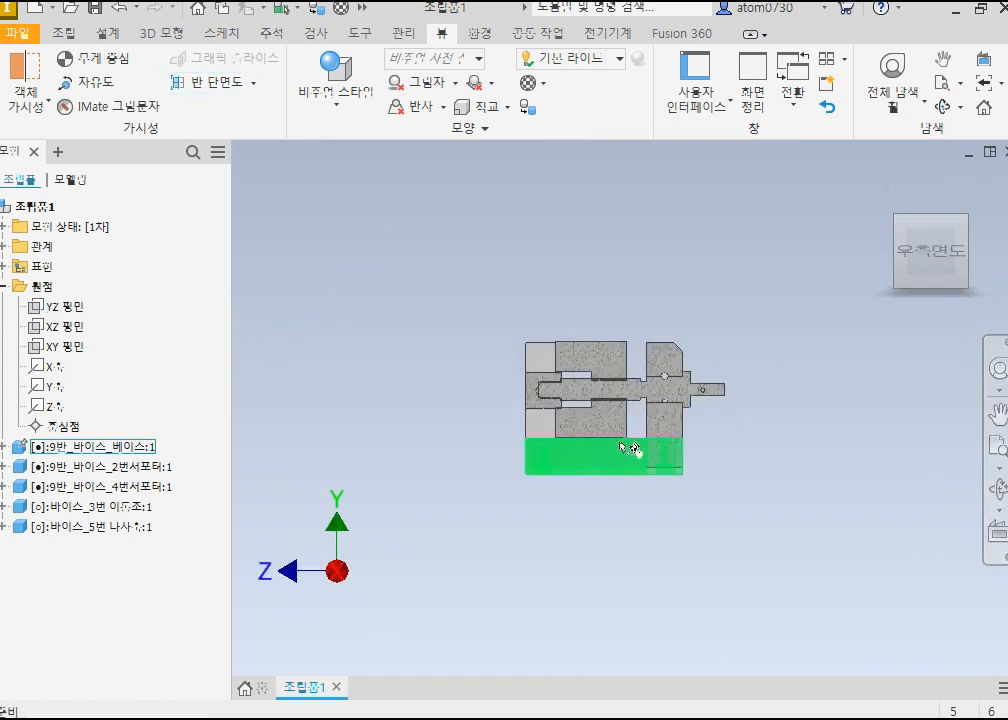
Step: Examine the section for overlaps between 4번서포터, 3번 이동조 and the stepped tip of 5번 나사축
scroll(627, 430, "down", 3)
scroll(756, 408, "down", 3)
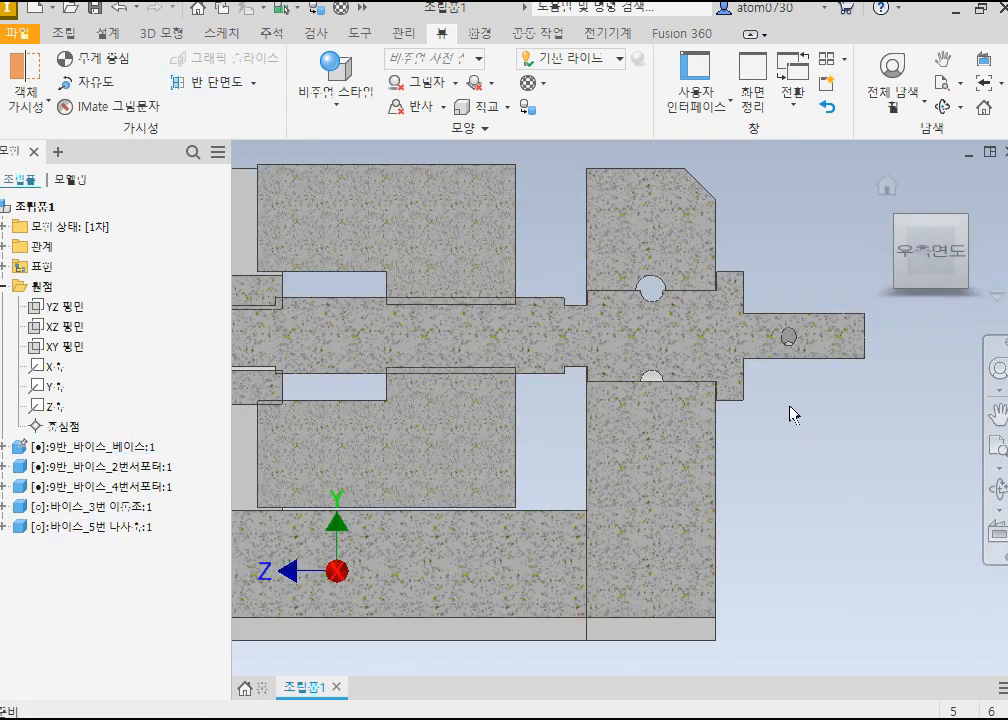
scroll(803, 333, "up", 3)
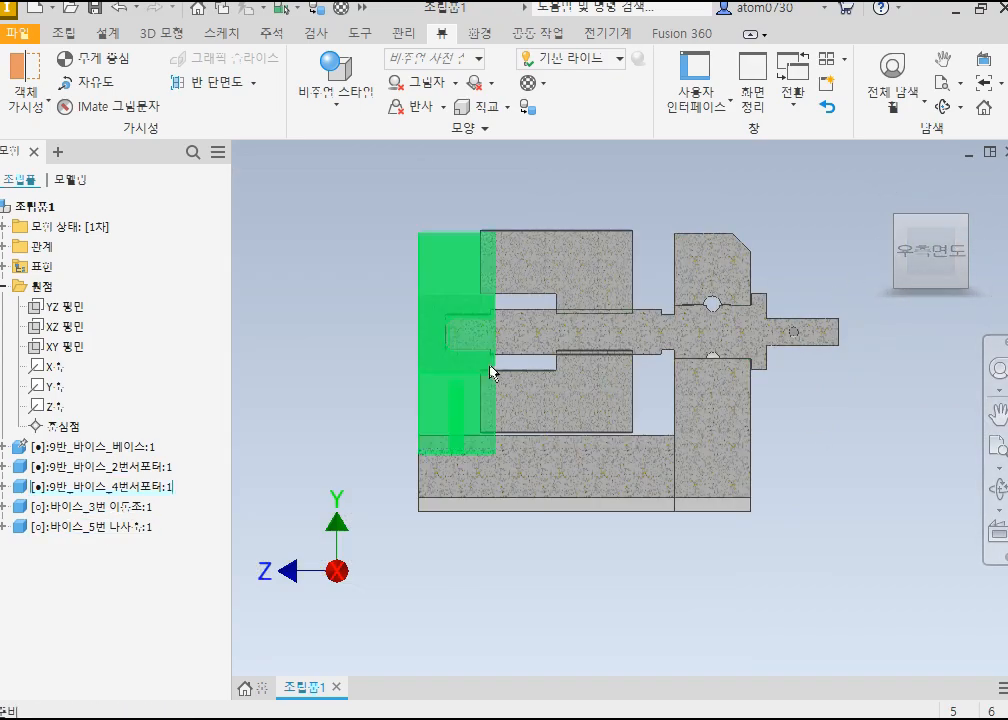
scroll(470, 355, "down", 3)
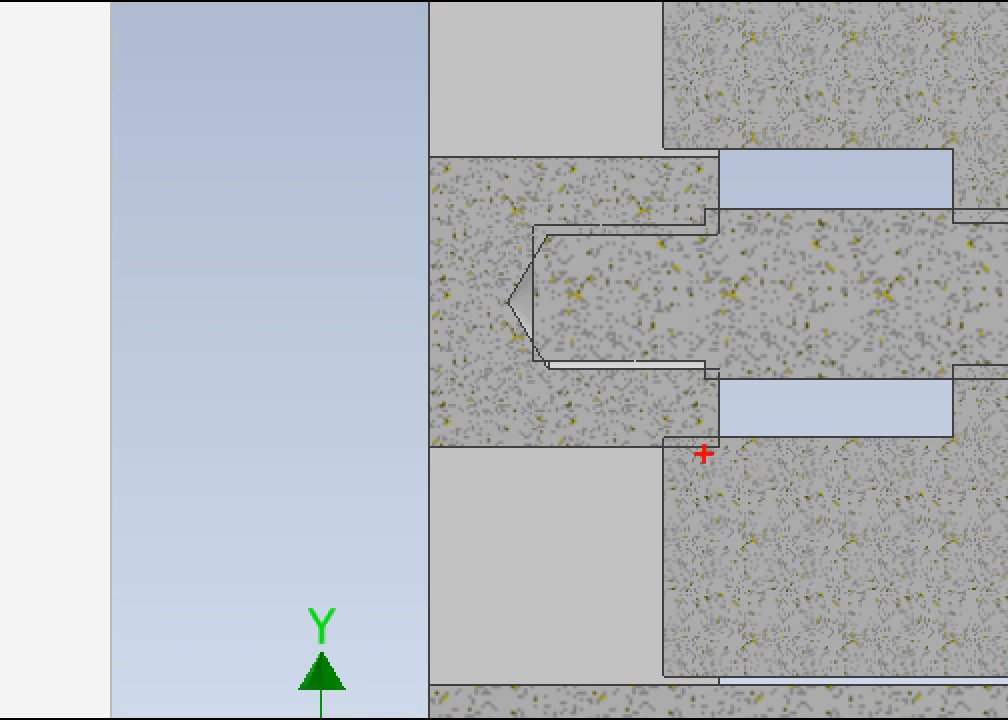
left_click_drag(655, 430, 738, 428)
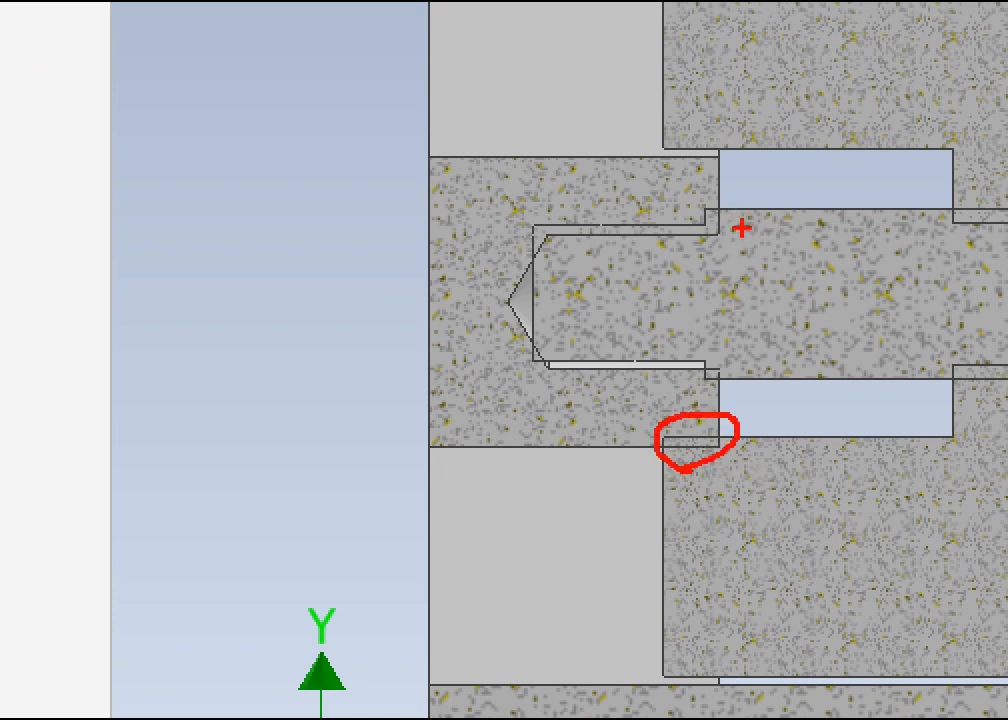
left_click_drag(741, 228, 697, 238)
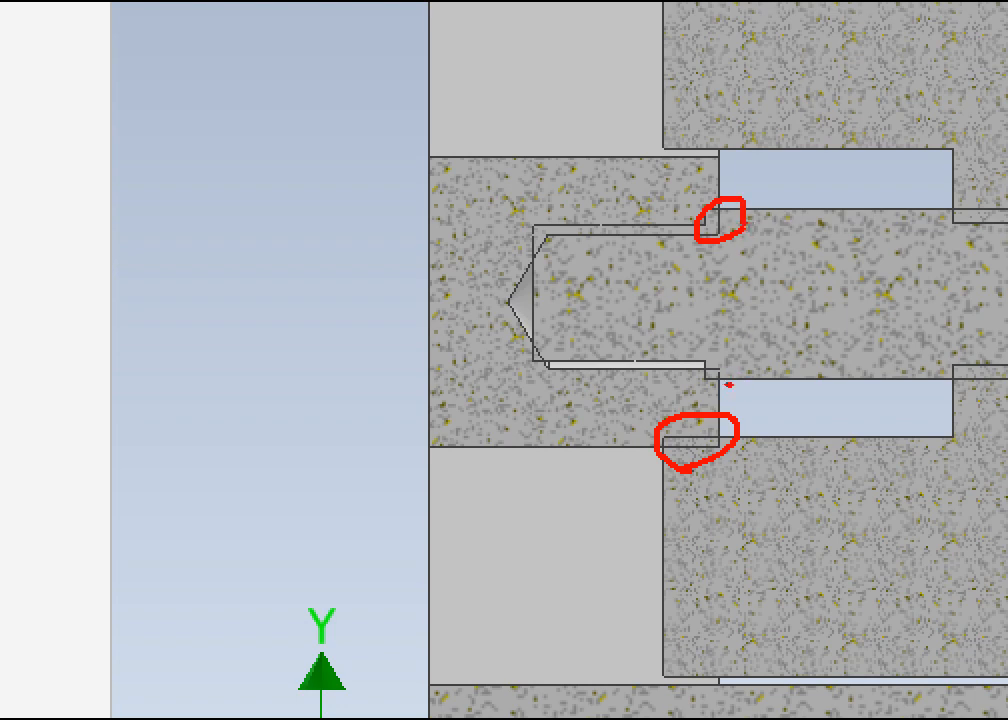
key("Escape")
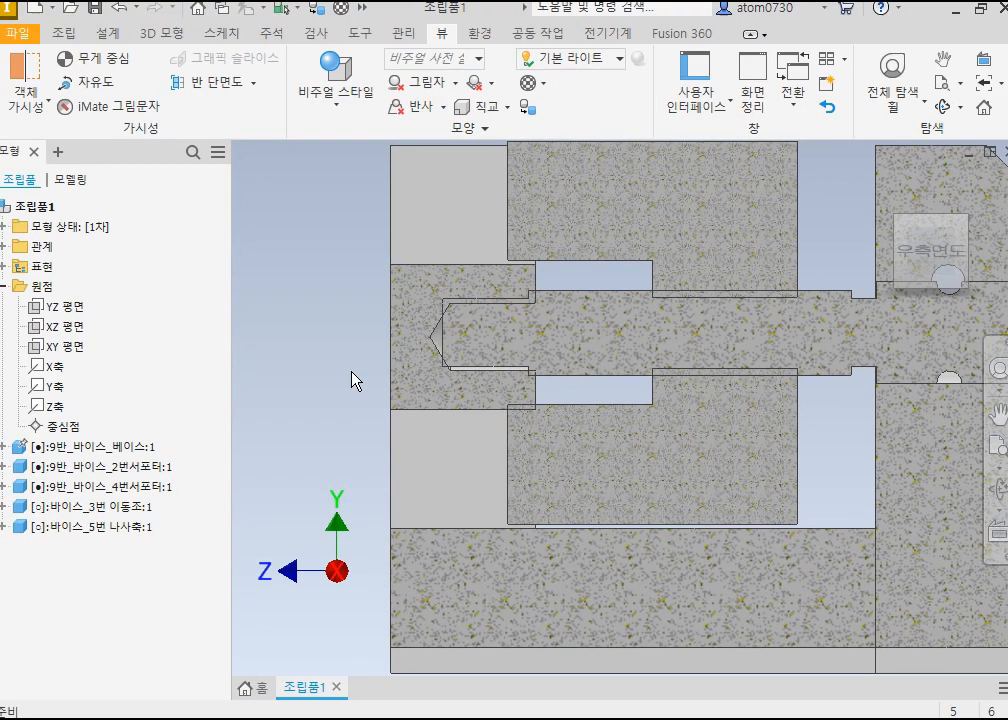
Step: Slide 5번 나사축 outward along its axis until its tip is nearly clear of the 4번서포터 hole
mouse_move(578, 349)
left_mouse_down()
mouse_move(663, 361)
mouse_move(648, 362)
left_mouse_up()
scroll(648, 362, "up", 6)
scroll(648, 362, "down", 5)
scroll(650, 370, "down", 3)
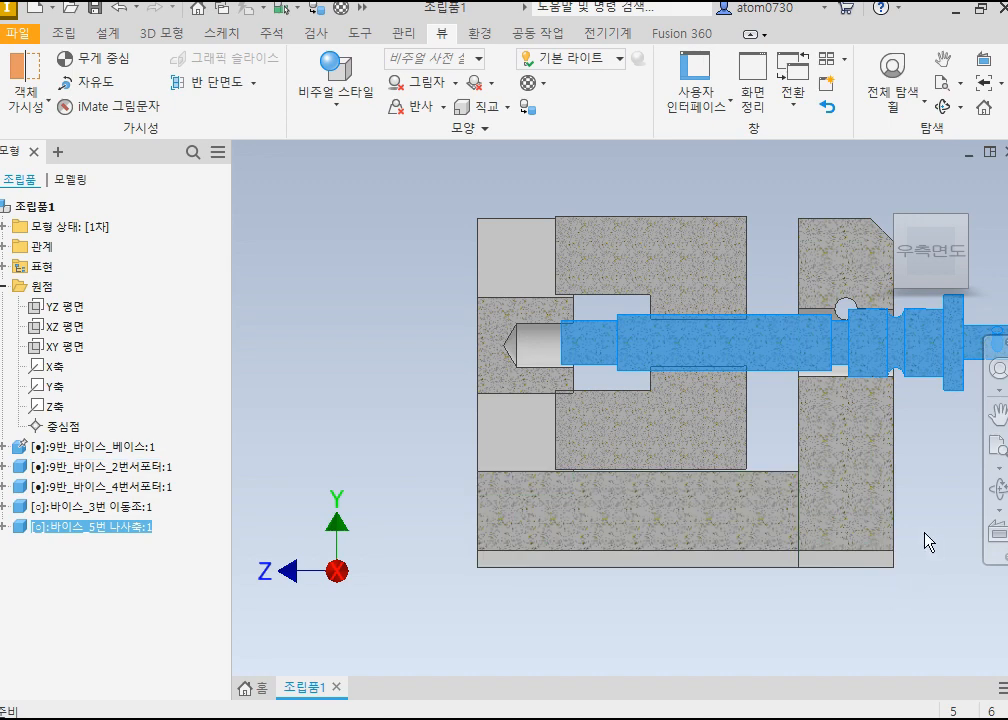
left_click(378, 452)
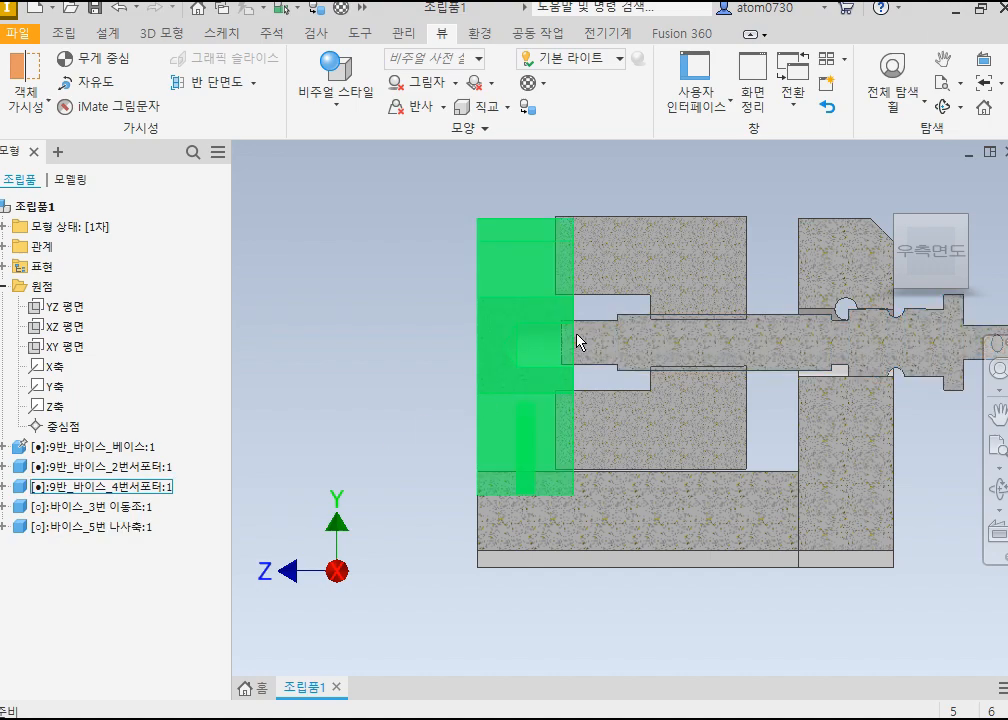
Step: End the section view and examine how the base's corner chamfers align with 2번서포터 and 4번서포터 from several directions
left_click(890, 192)
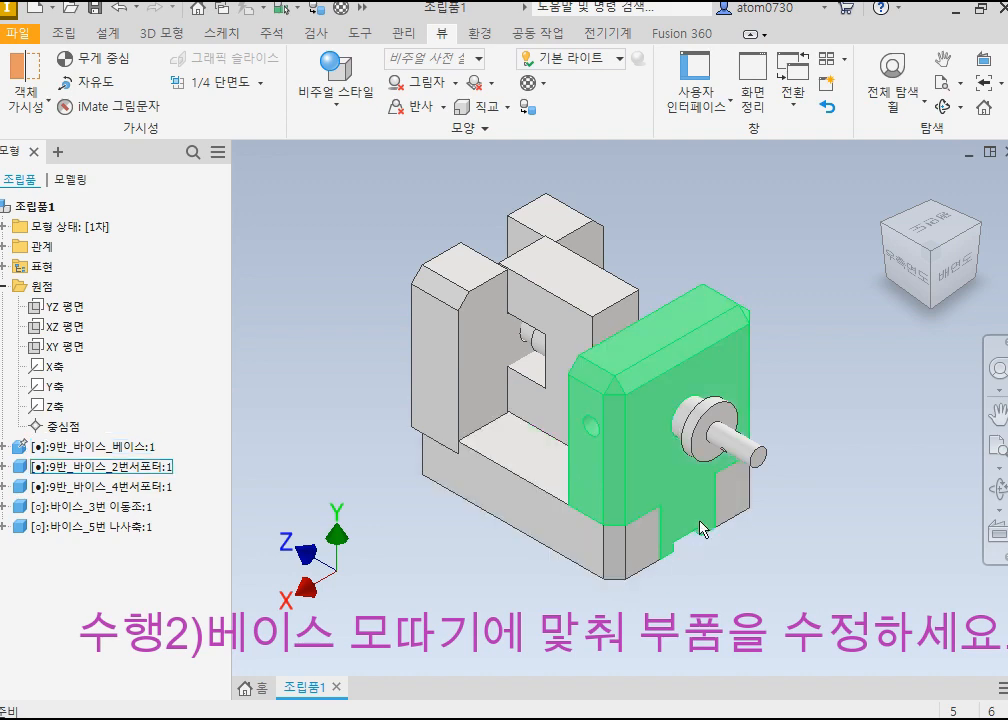
left_click(913, 278)
left_click(924, 304)
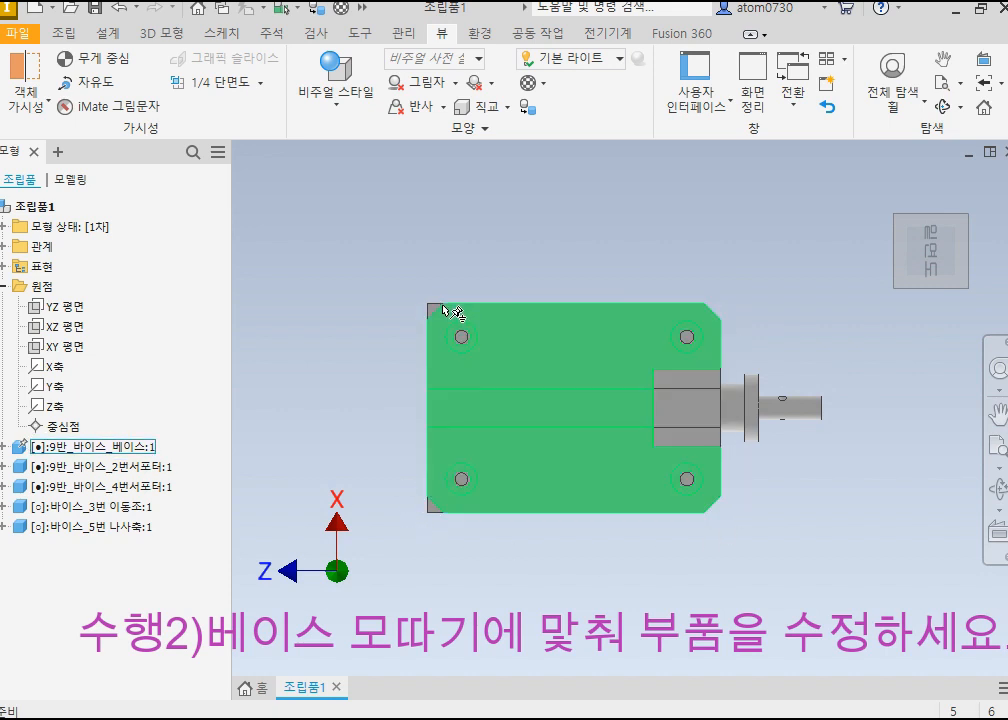
left_click(937, 217)
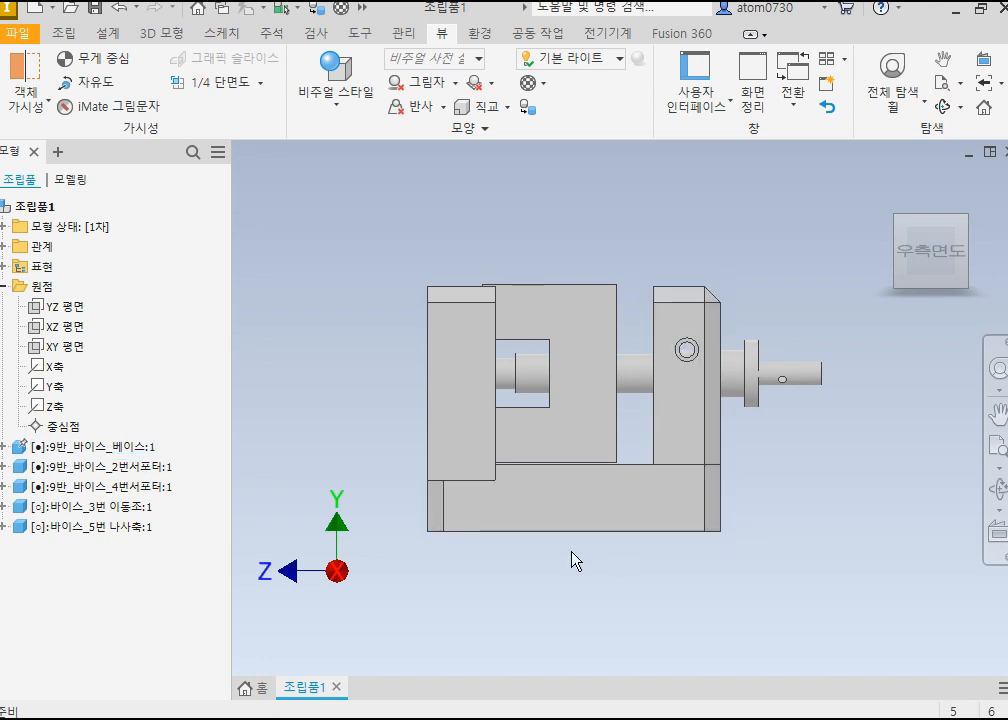
left_click(900, 217)
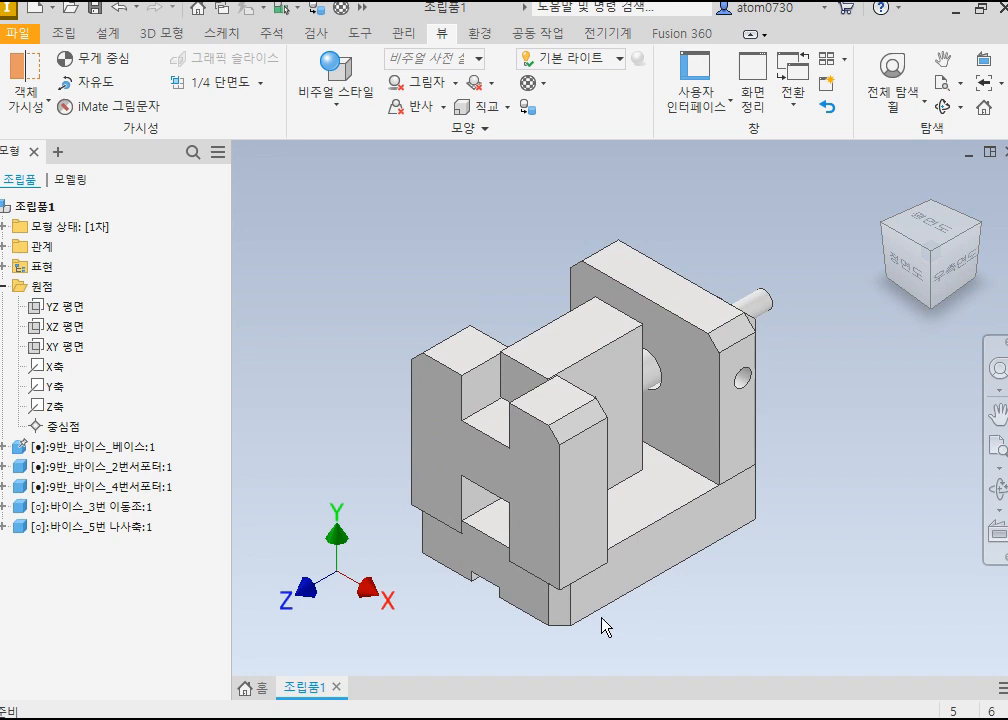
scroll(601, 627, "up", 3)
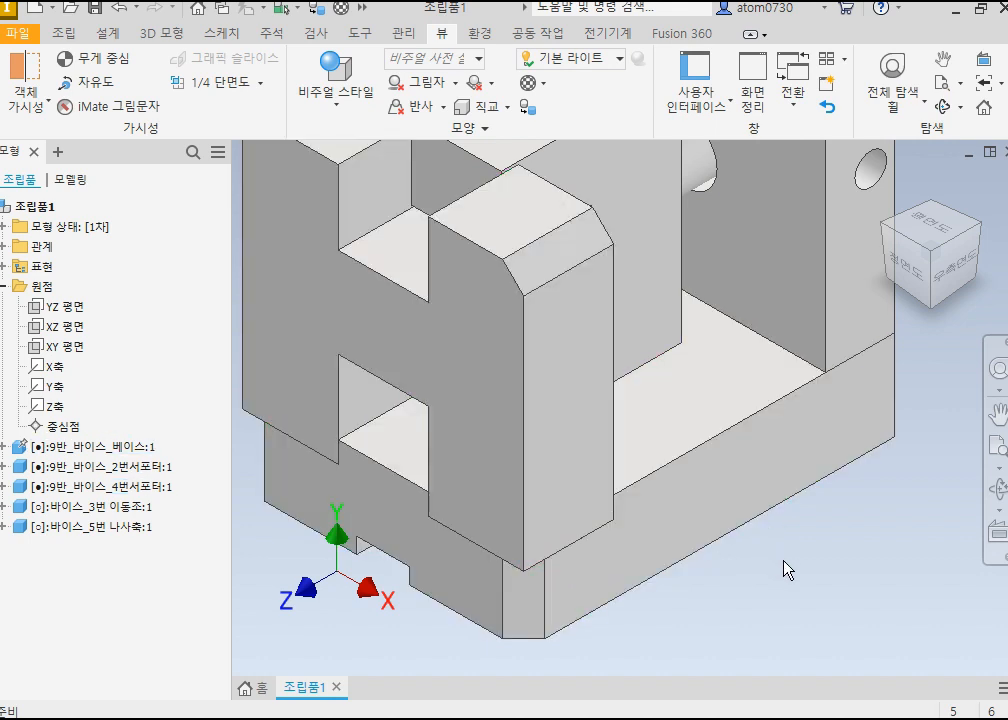
scroll(790, 585, "down", 3)
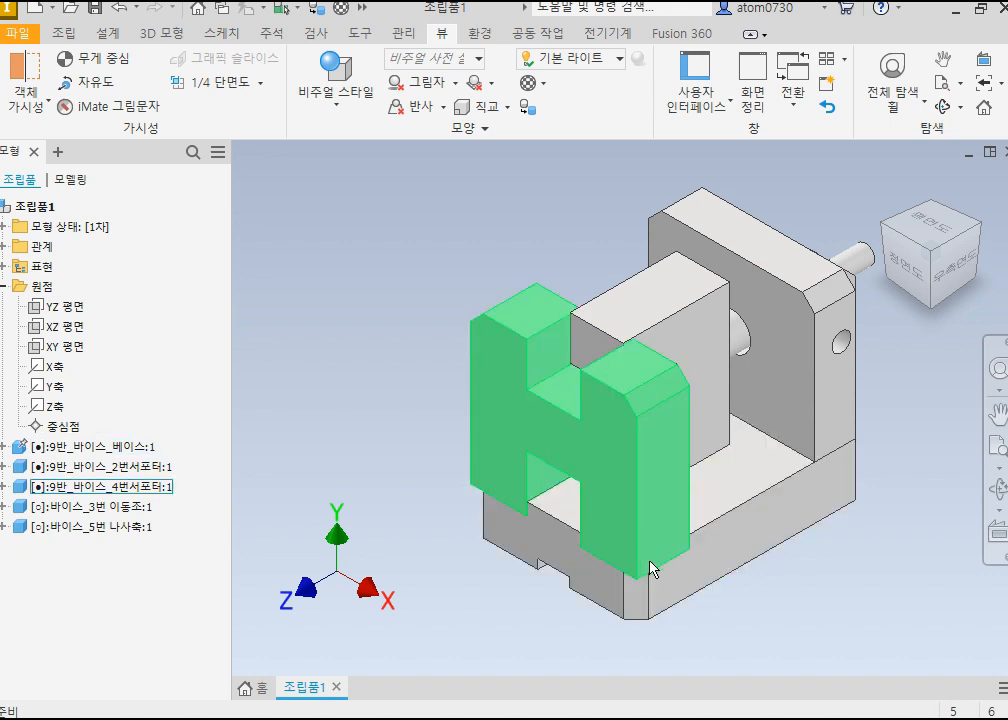
Step: Open the 9반_바이스_4번서포터 part from the assembly in its own window
right_click(621, 448)
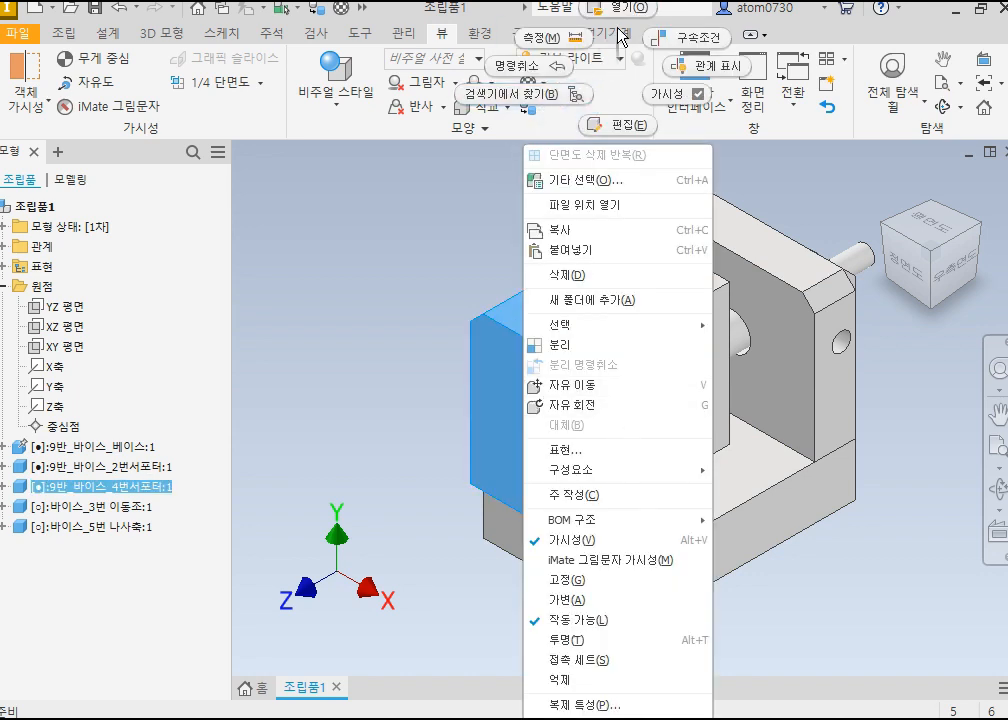
left_click(278, 425)
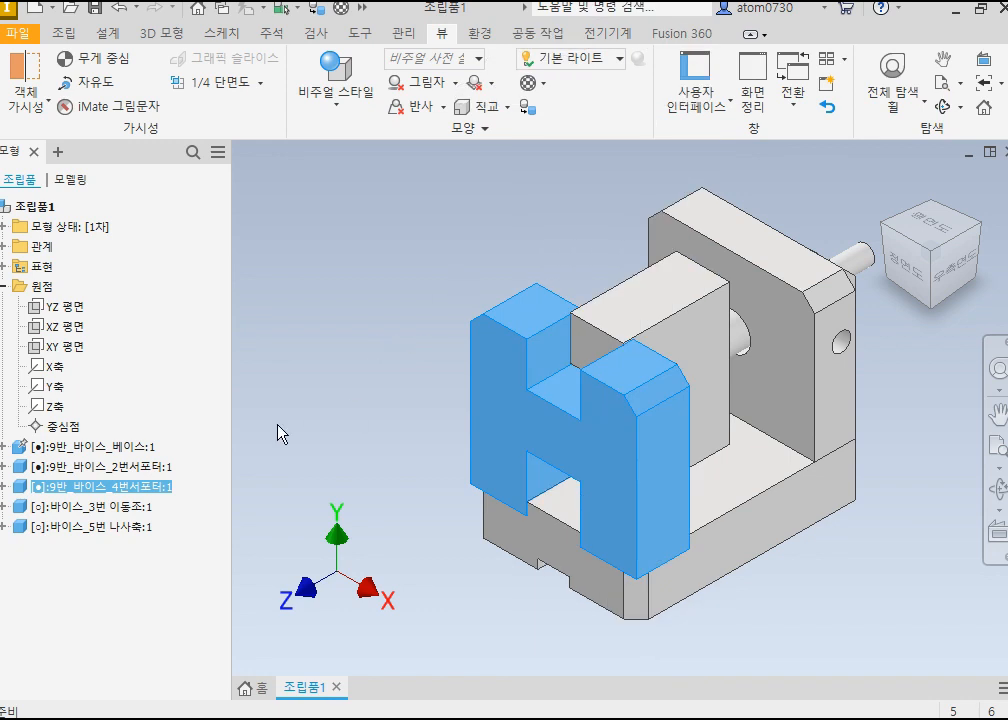
right_click(159, 498)
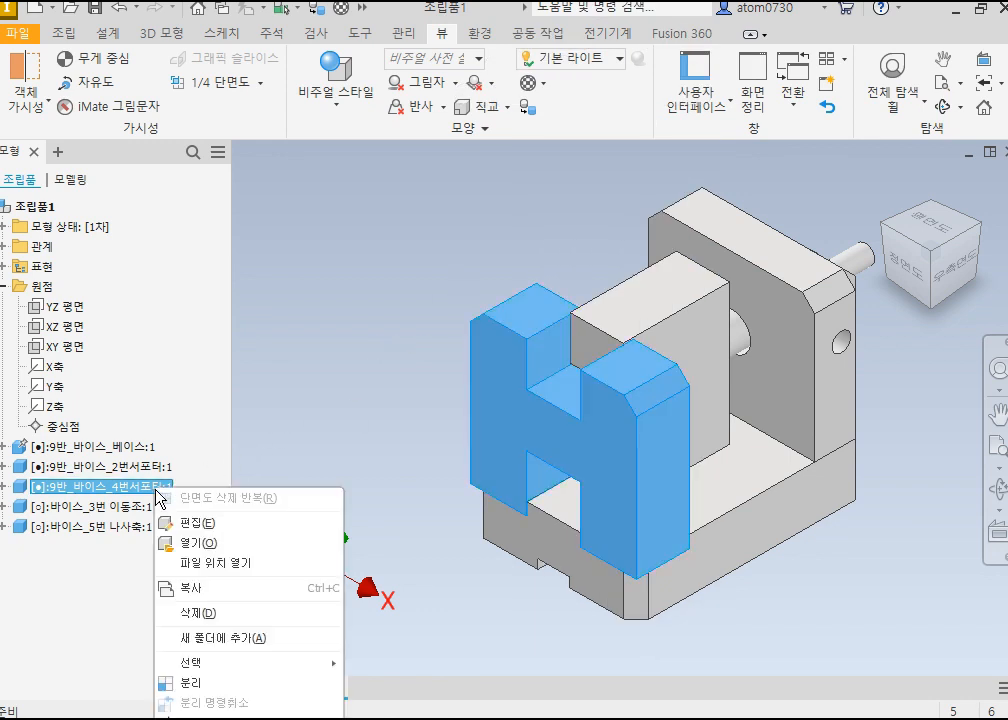
left_click(228, 553)
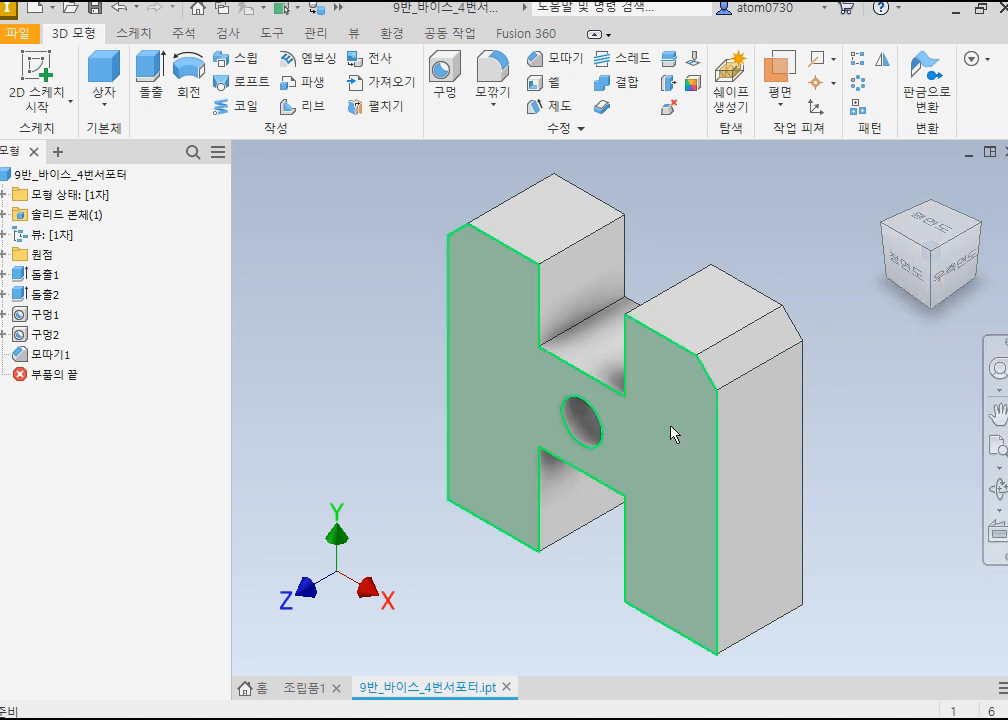
Step: Chamfer the two vertical outer corner edges of 4번서포터 by 4 mm, on the face opposite the stepped hole opening
left_click(910, 280)
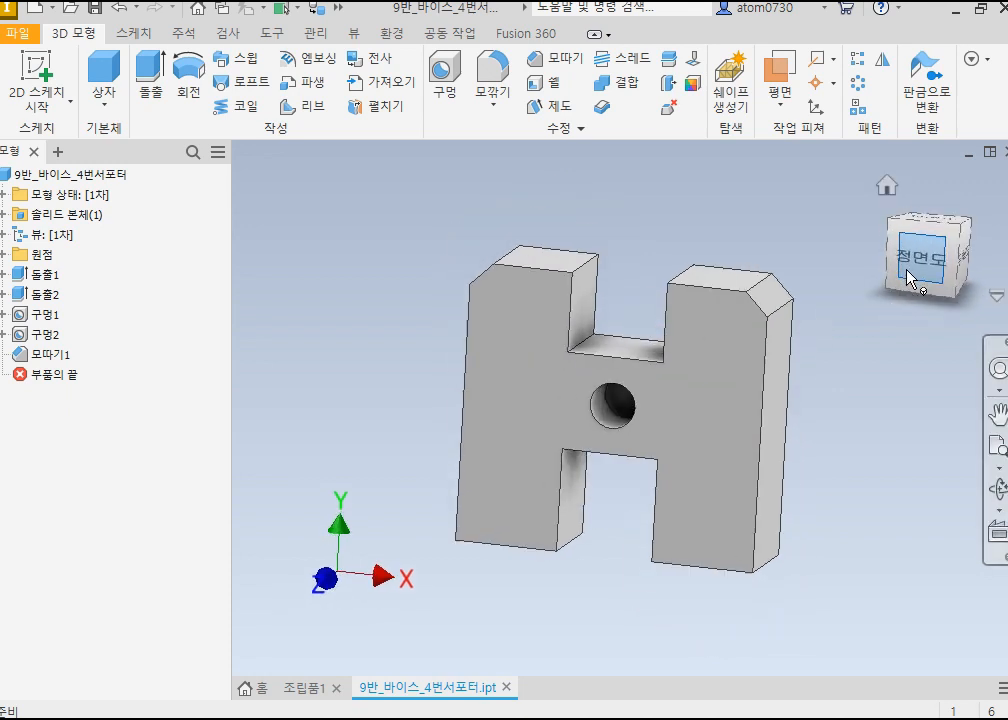
left_click(903, 224)
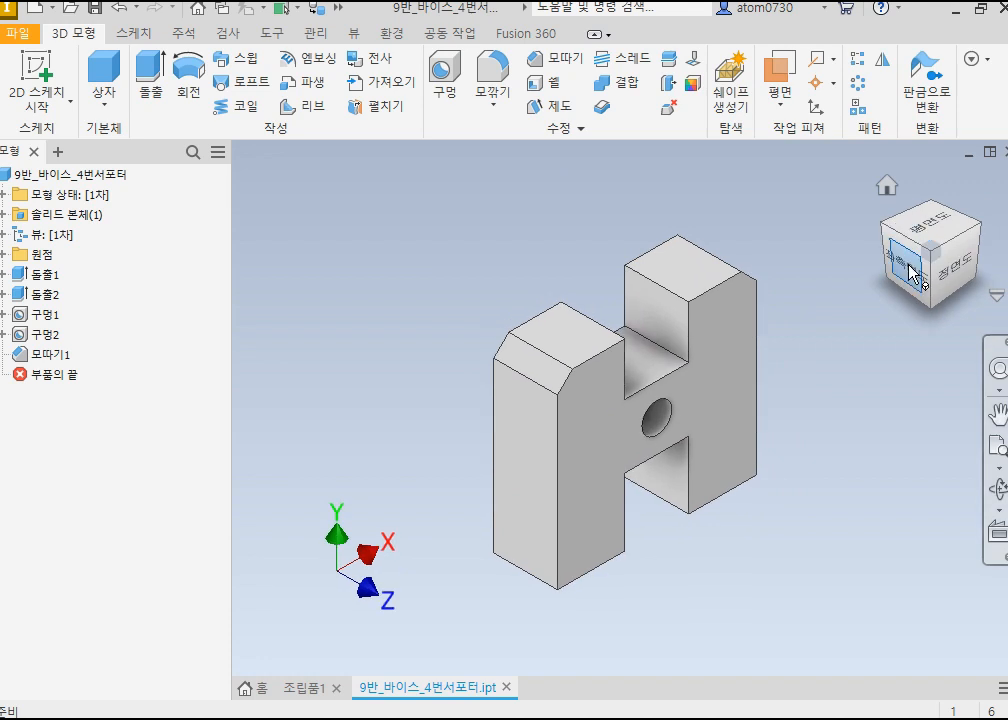
left_click(905, 262)
left_click(899, 222)
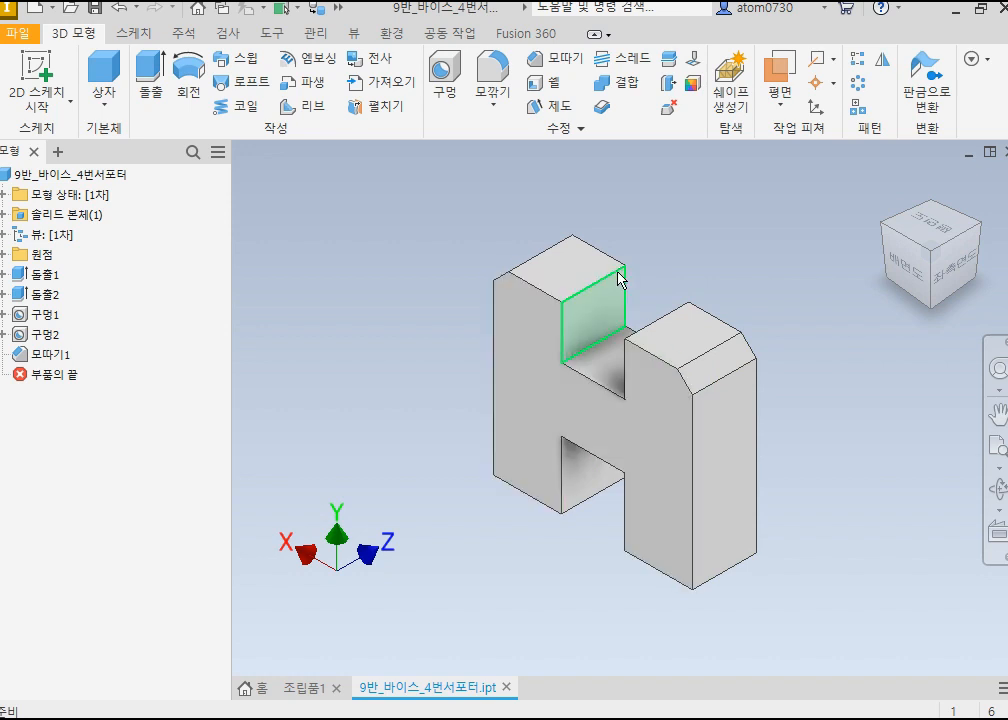
left_click(555, 58)
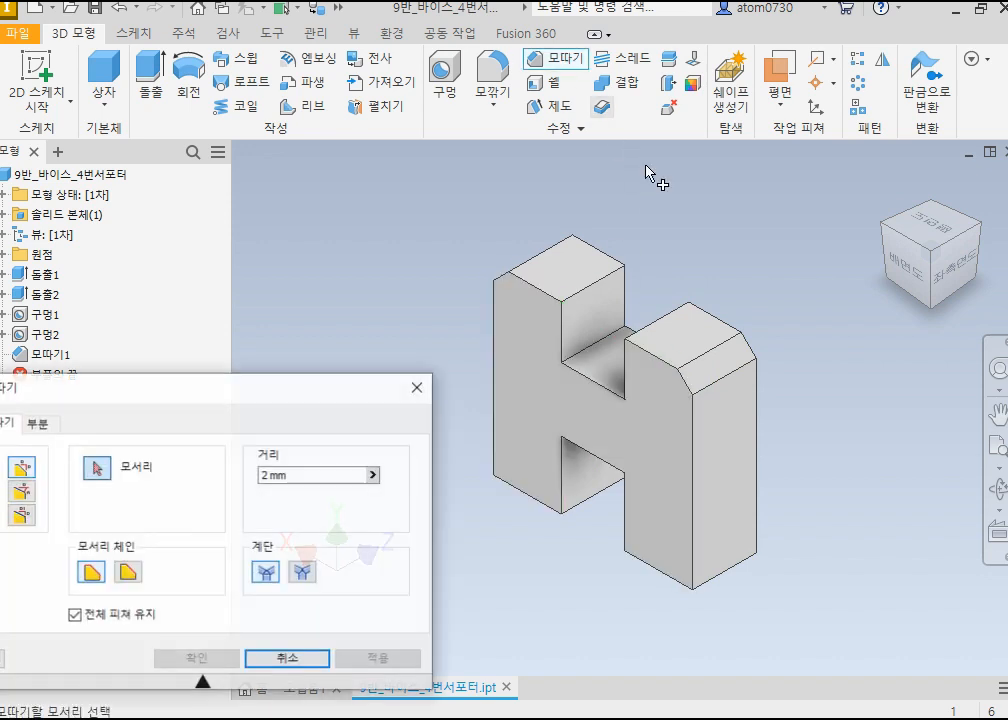
left_click(690, 439)
left_click(492, 372)
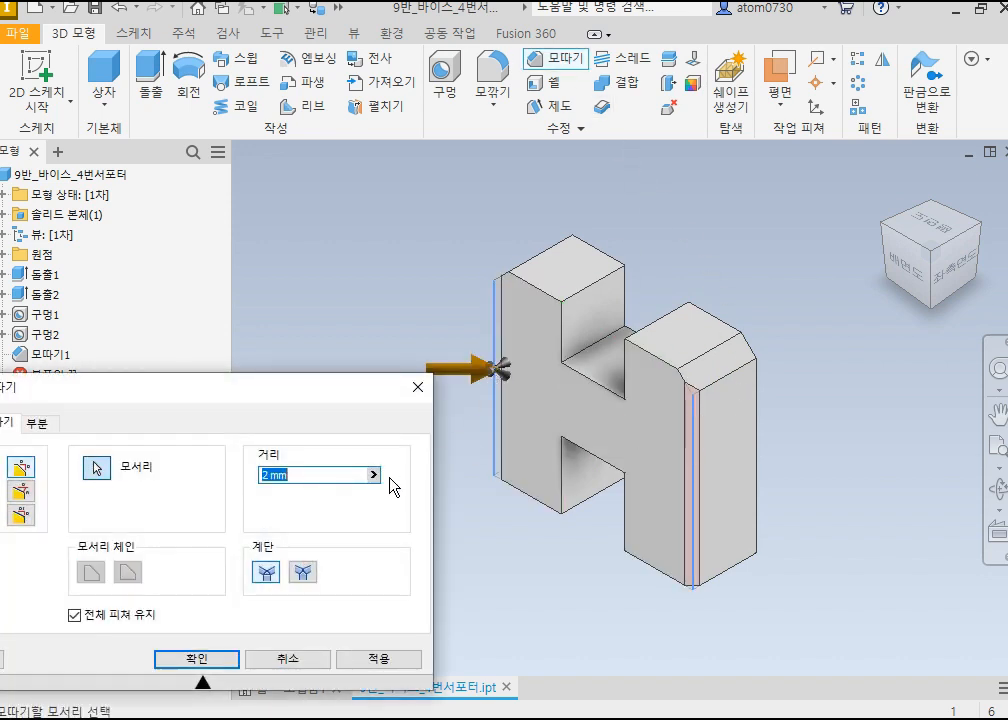
left_click(328, 476)
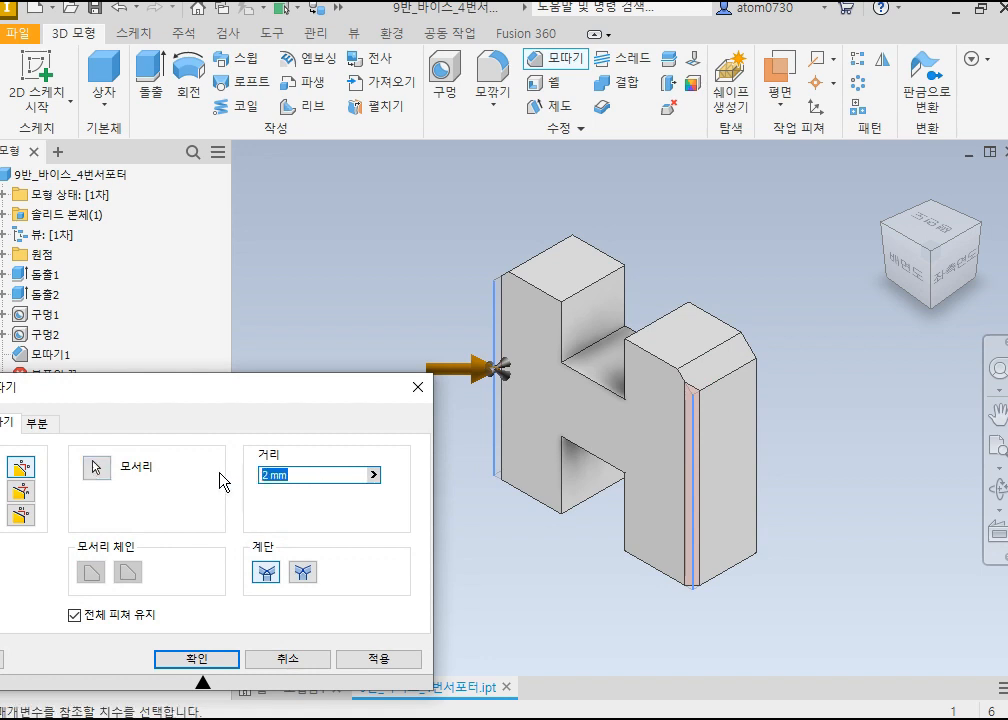
type("4")
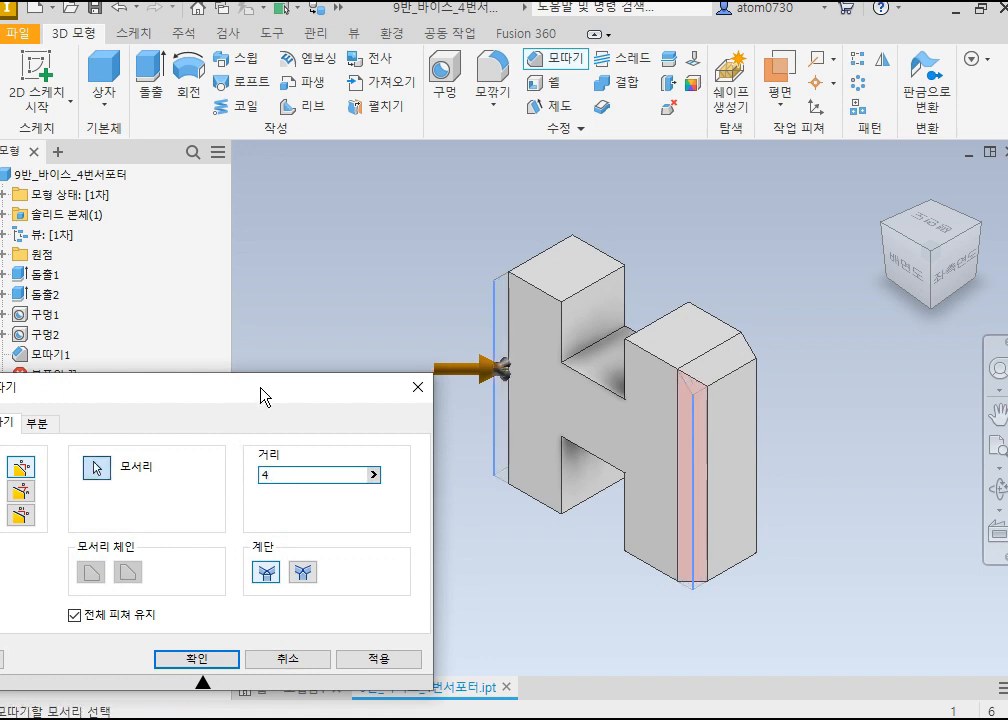
left_click_drag(263, 396, 328, 214)
left_click(270, 478)
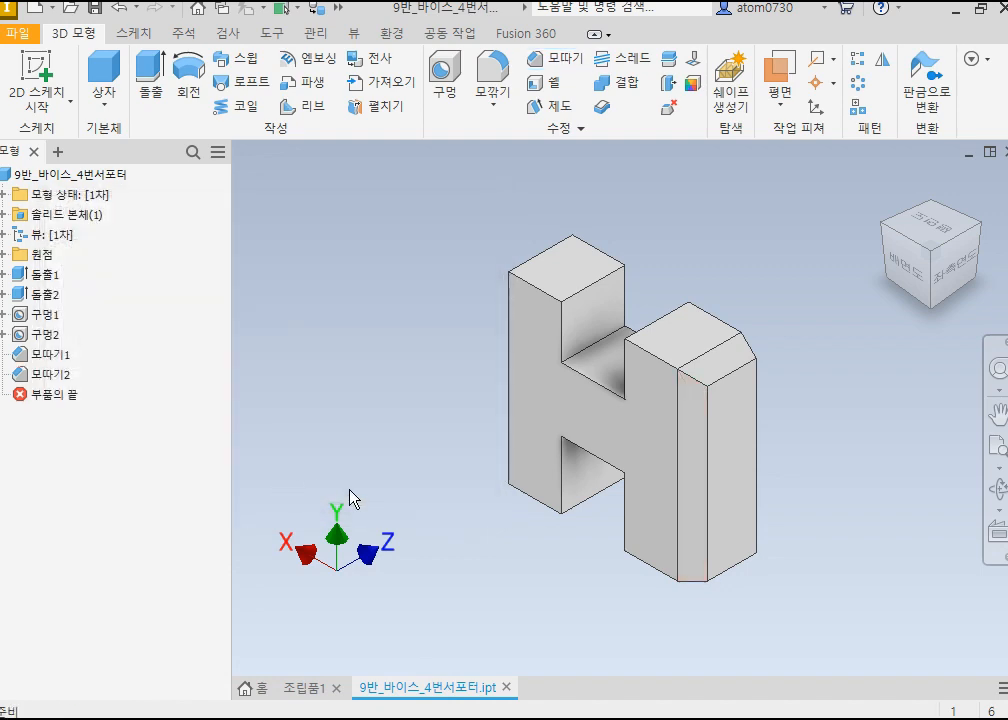
Step: Return to 조립품1 and compare the corners and top edges of 4번서포터 with the base and 2번서포터
left_click(308, 690)
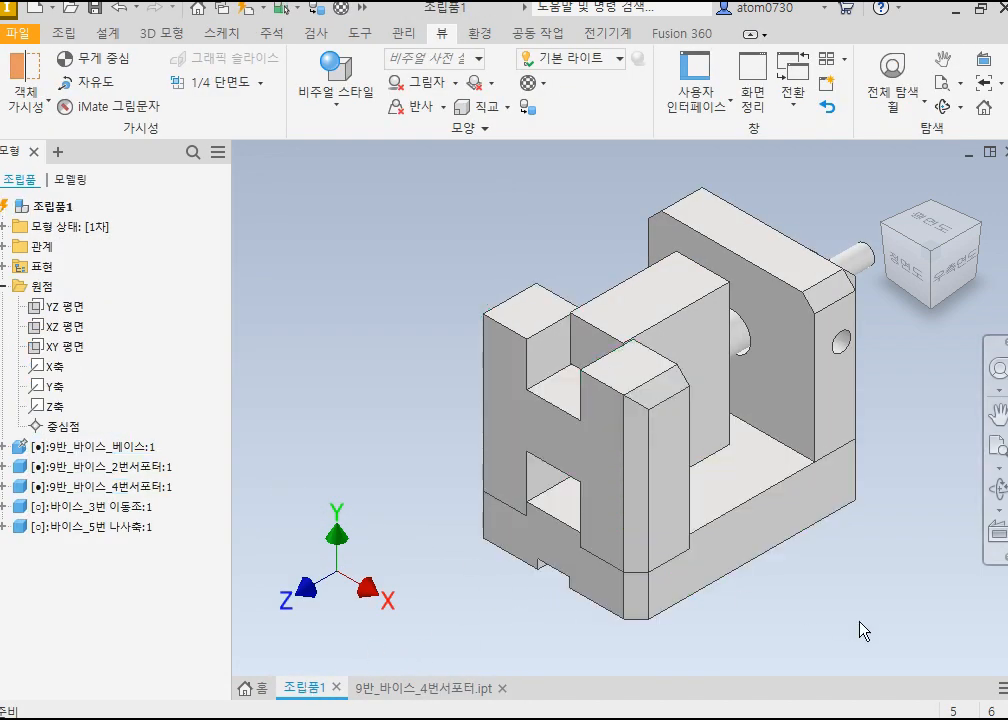
left_click(955, 275)
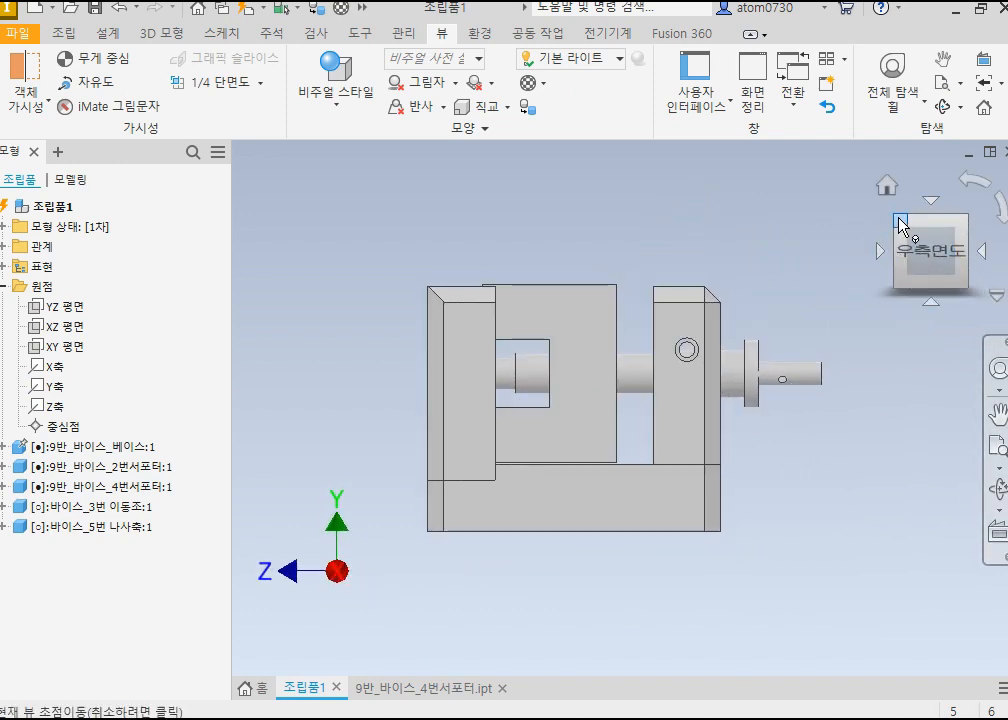
left_click(902, 226)
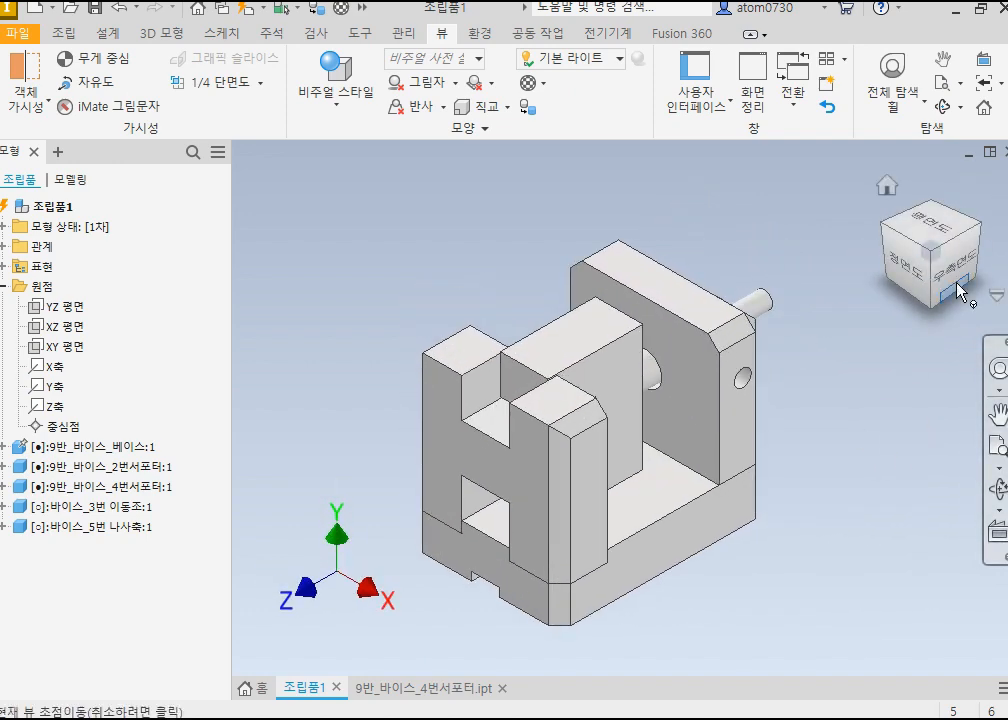
left_click(966, 272)
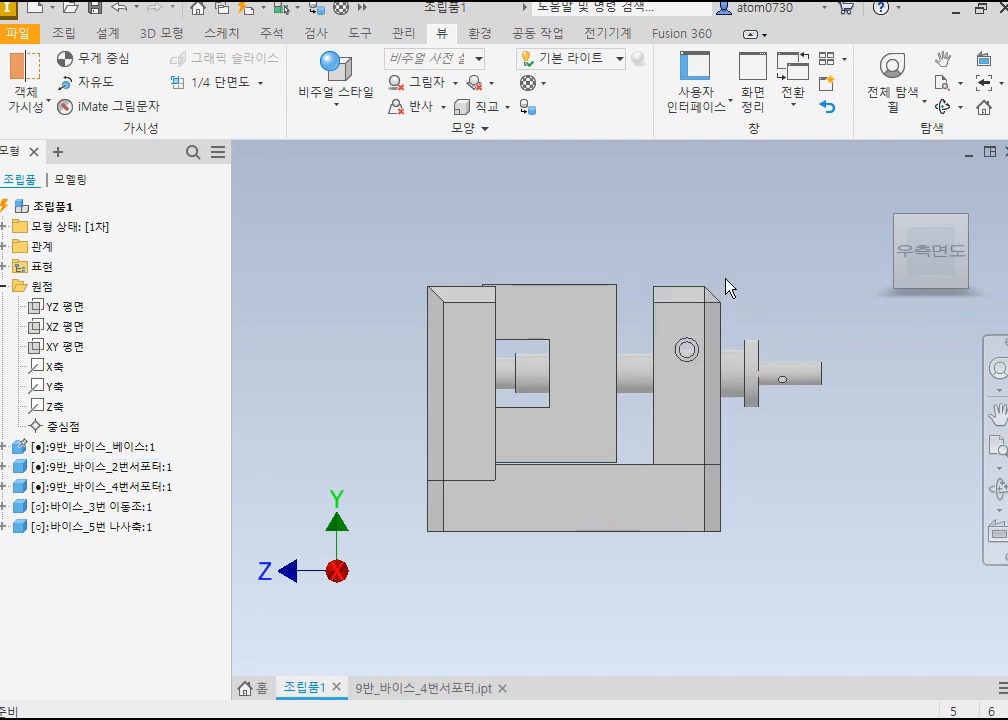
left_click(895, 223)
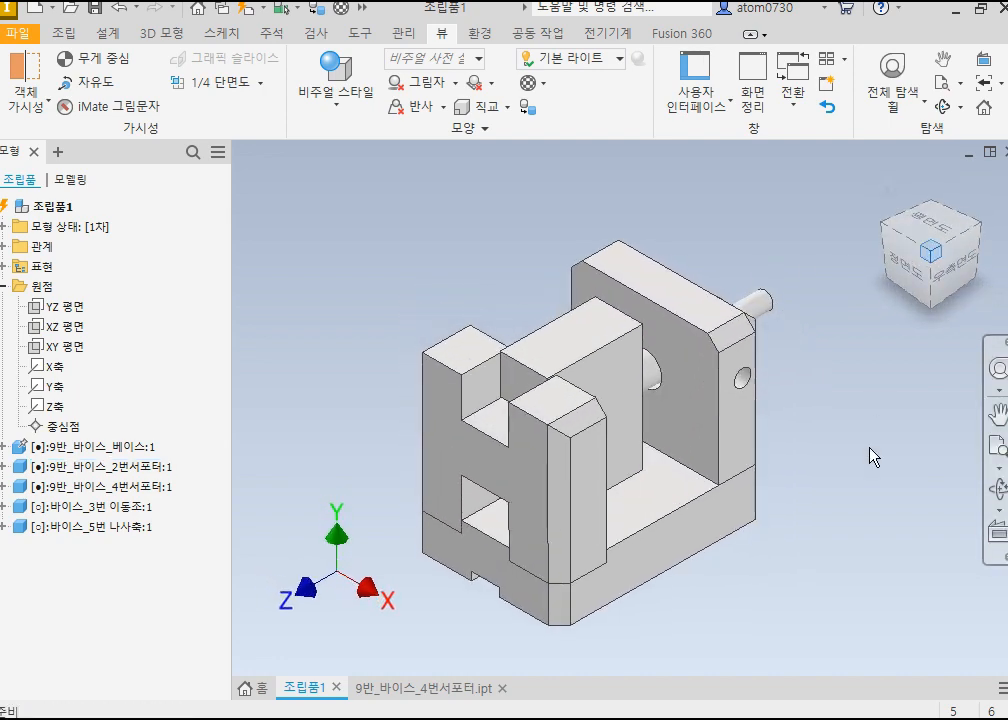
left_click(949, 270)
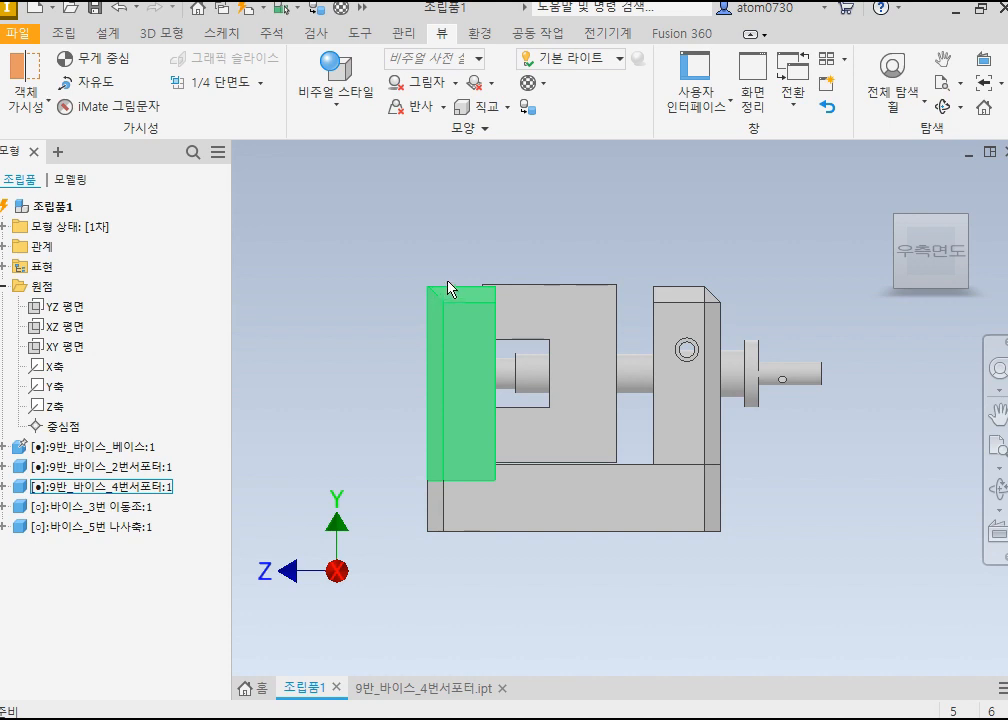
Step: Switch back to the 9반_바이스_4번서포터 part and chamfer the two top edges of its outer face by 4 mm
left_click(445, 690)
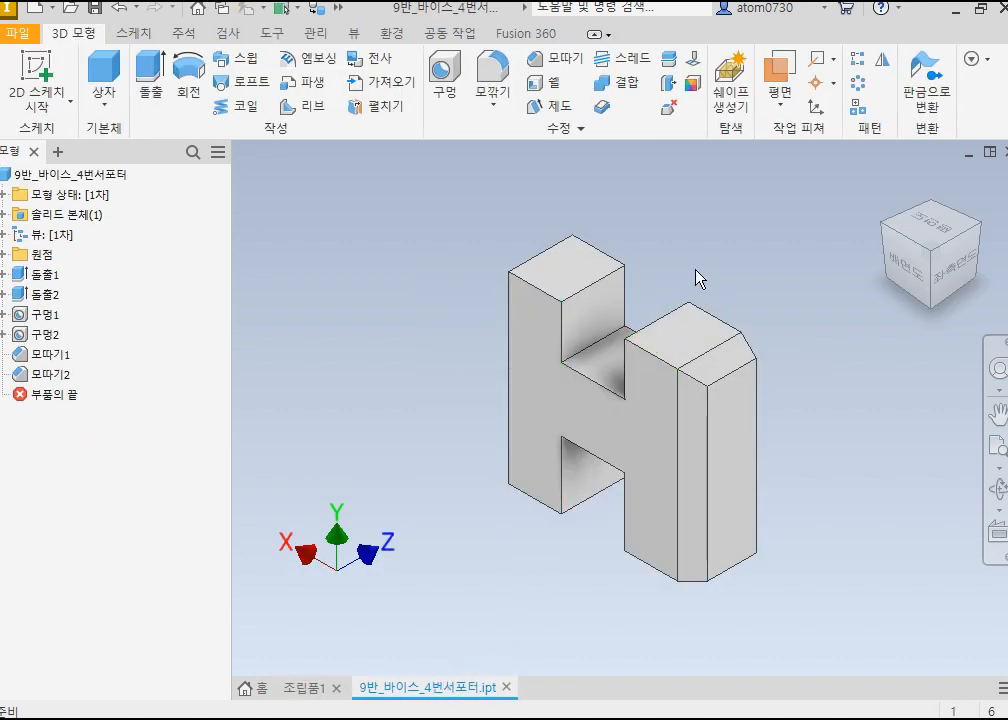
left_click(556, 58)
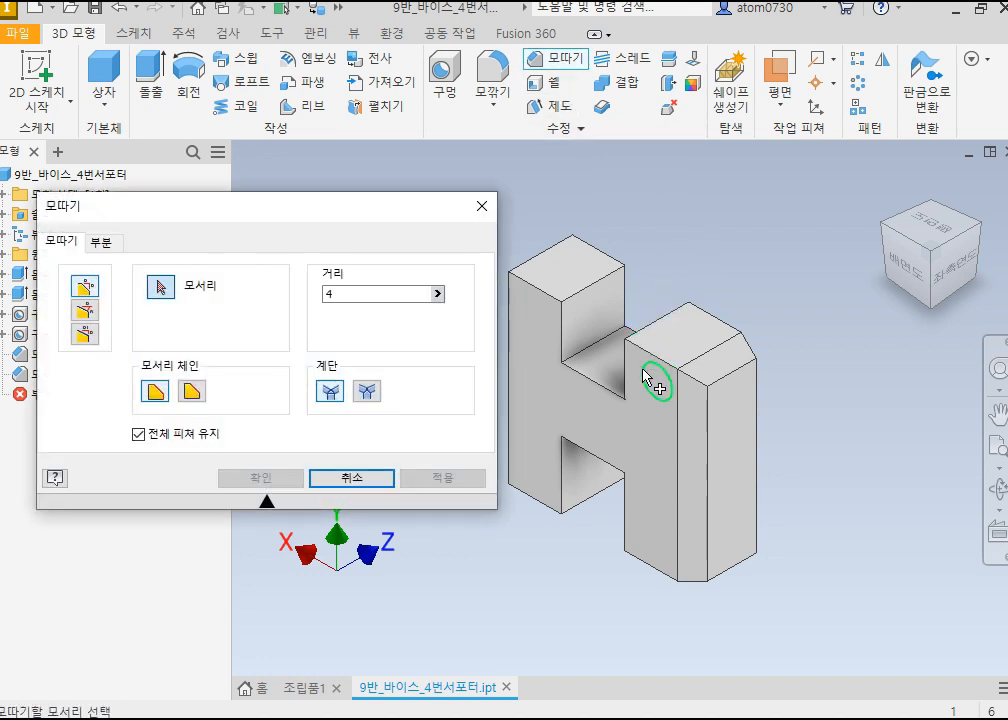
left_click(642, 340)
left_click(556, 308)
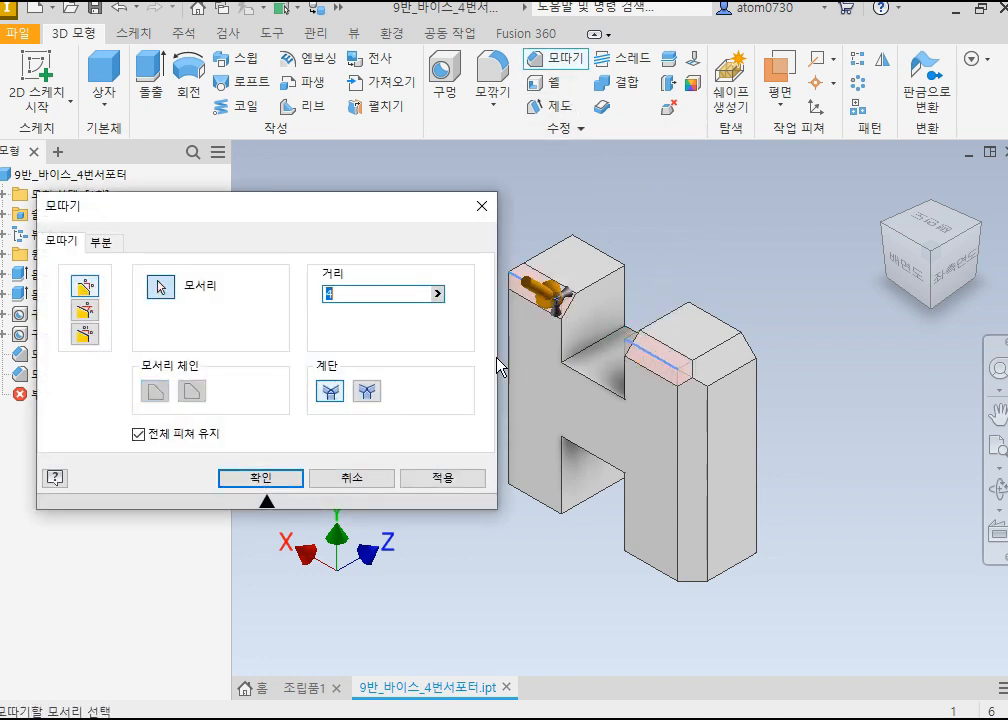
left_click(288, 480)
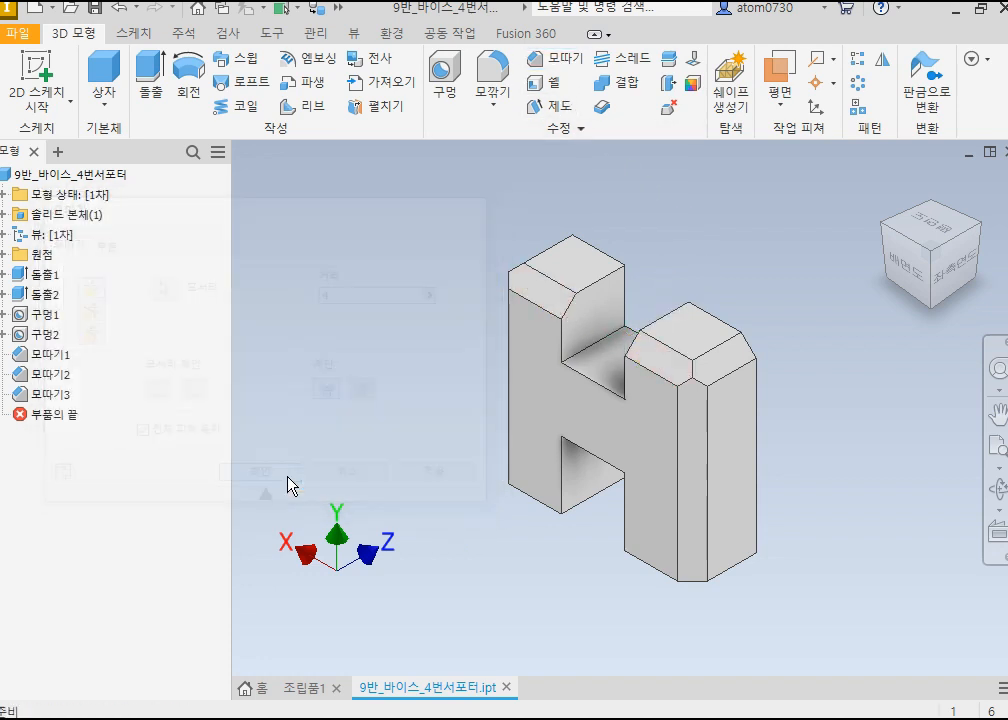
Step: Return to 조립품1 and examine the top and corner chamfers of both supports from the side and in isometric view
left_click(297, 688)
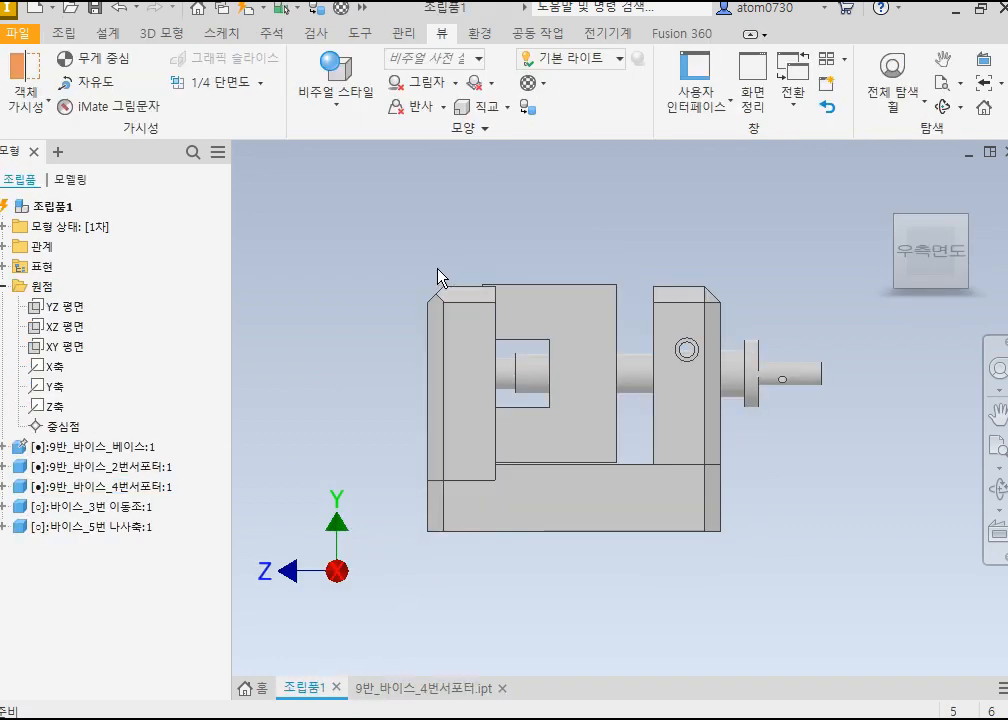
left_click(899, 221)
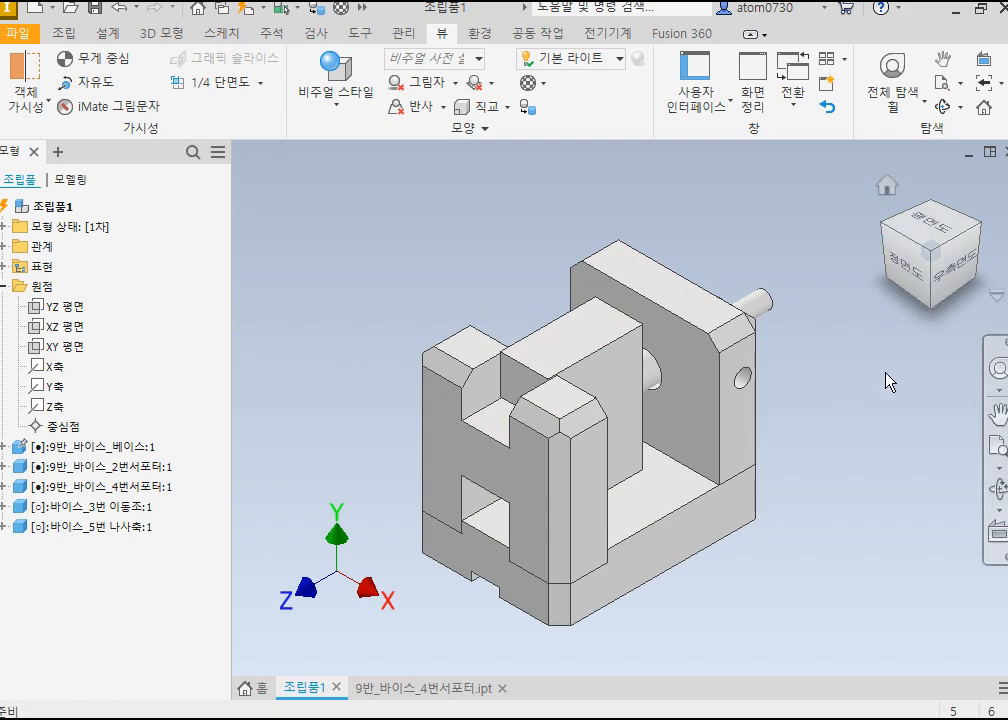
left_click(962, 287)
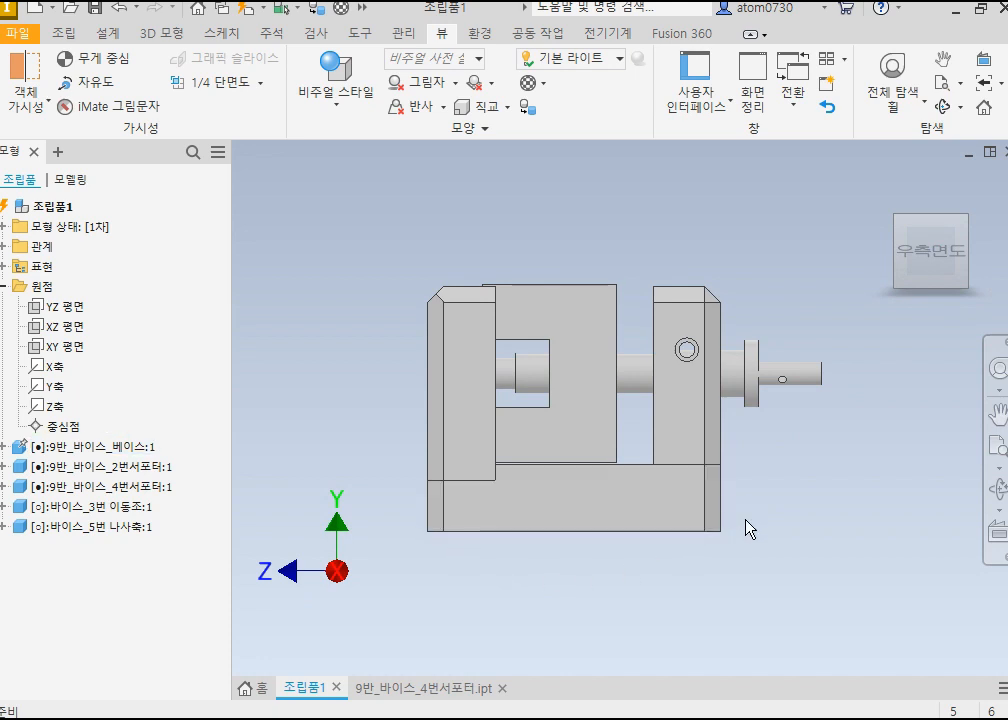
left_click(900, 230)
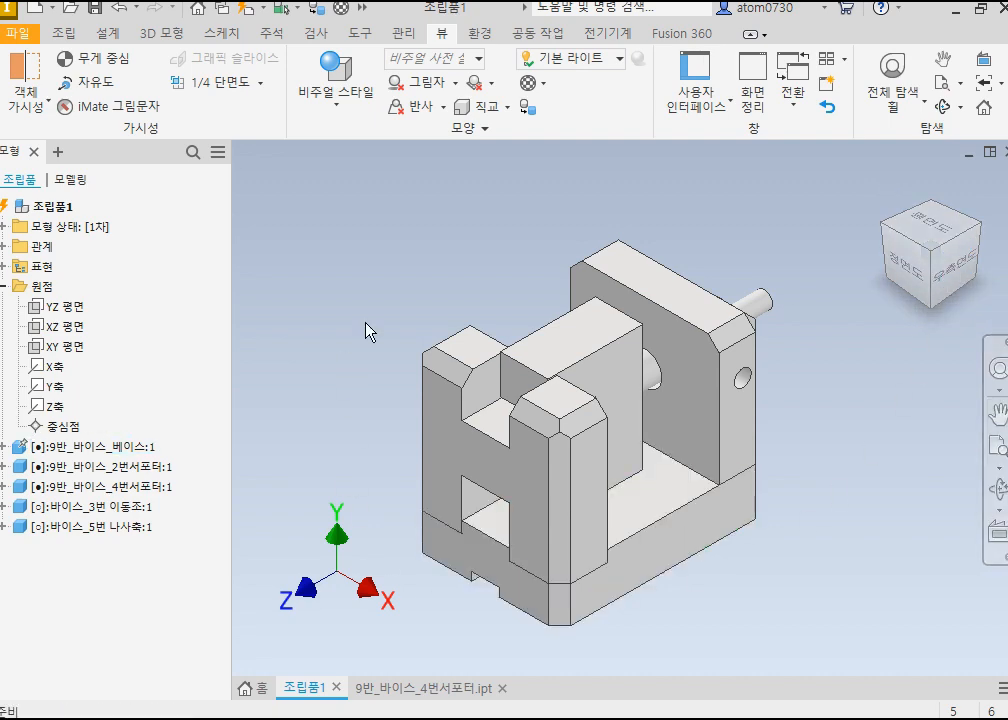
left_click(959, 282)
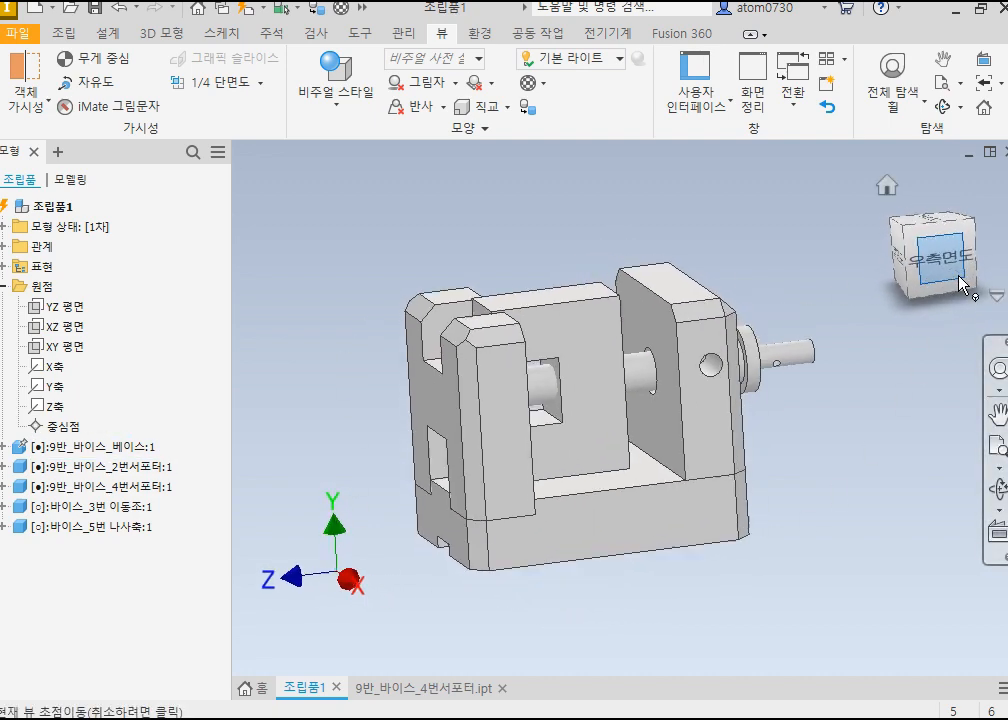
left_click(900, 222)
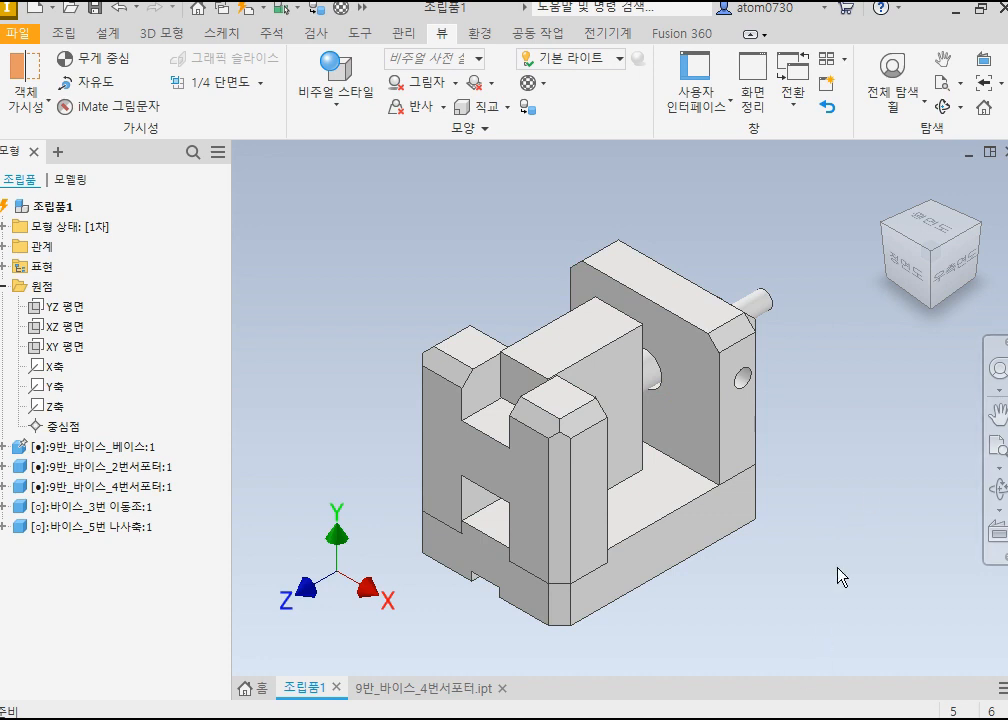
Step: Examine the counterbored screw holes on the underside of the base
left_click(936, 292)
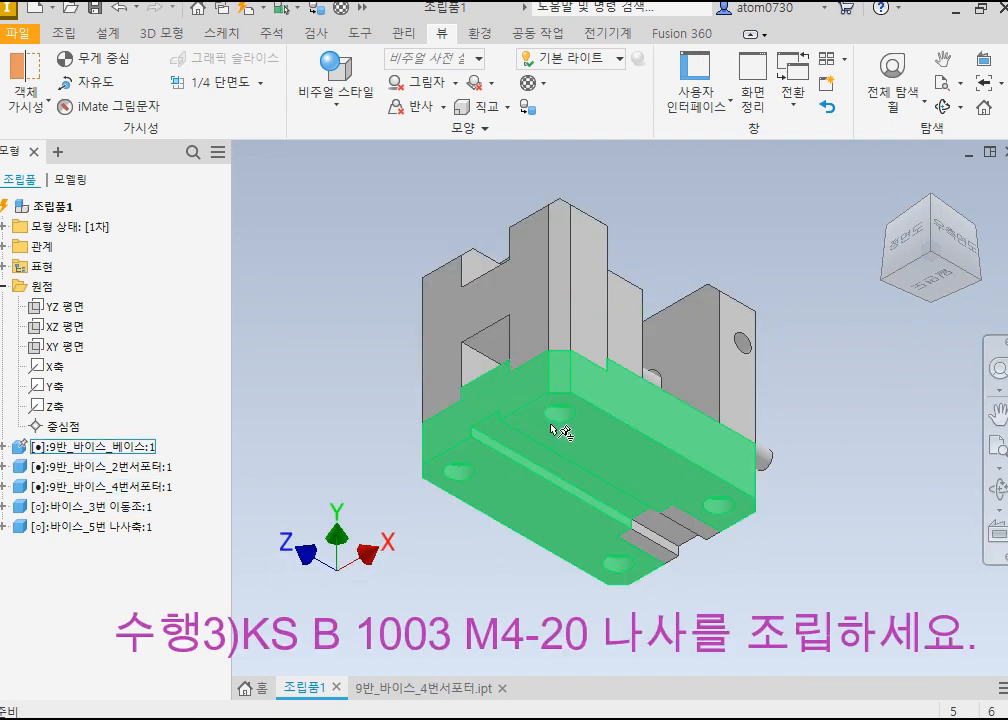
scroll(725, 535, "up", 2)
scroll(725, 535, "down", 5)
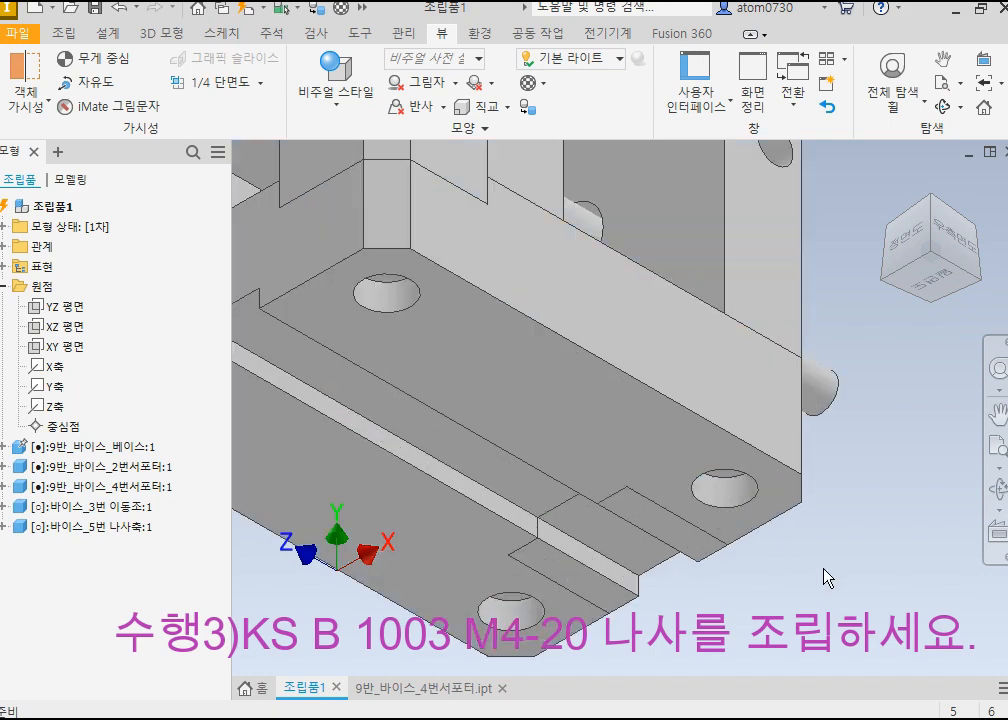
mouse_move(826, 577)
middle_mouse_down("shift")
mouse_move(837, 547)
mouse_move(820, 518)
middle_mouse_up("shift")
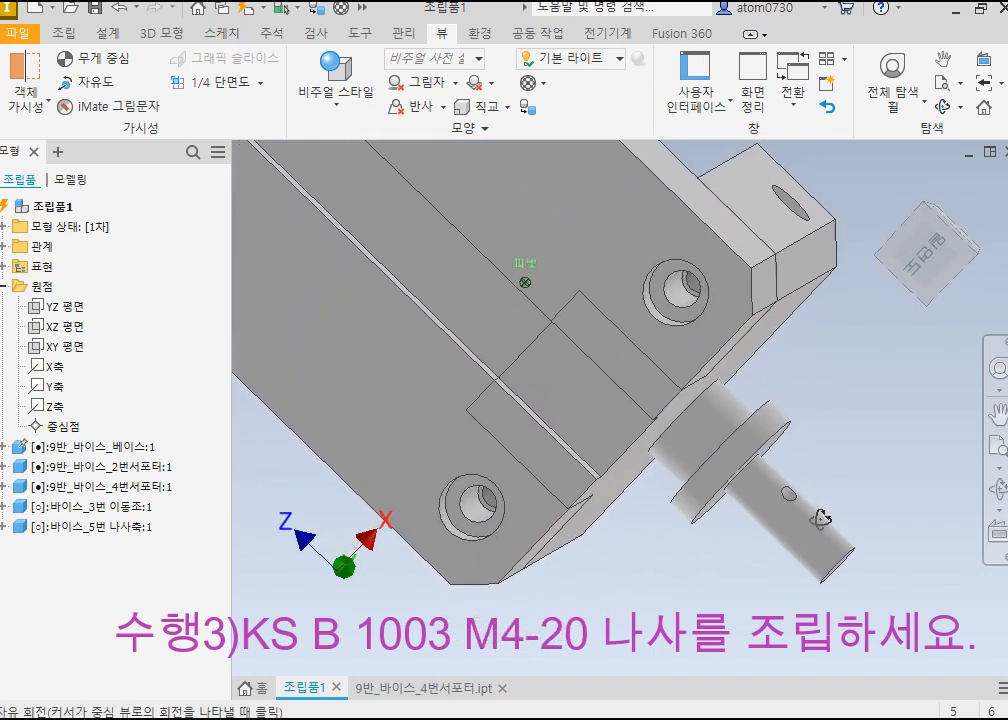
scroll(670, 285, "down", 4)
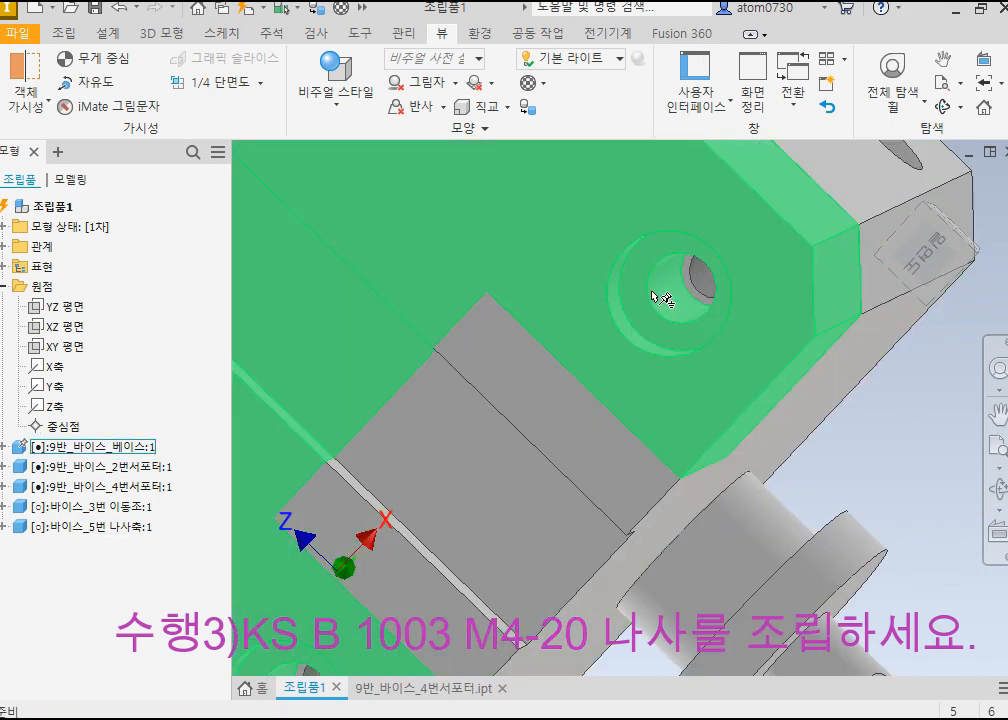
scroll(655, 297, "up", 6)
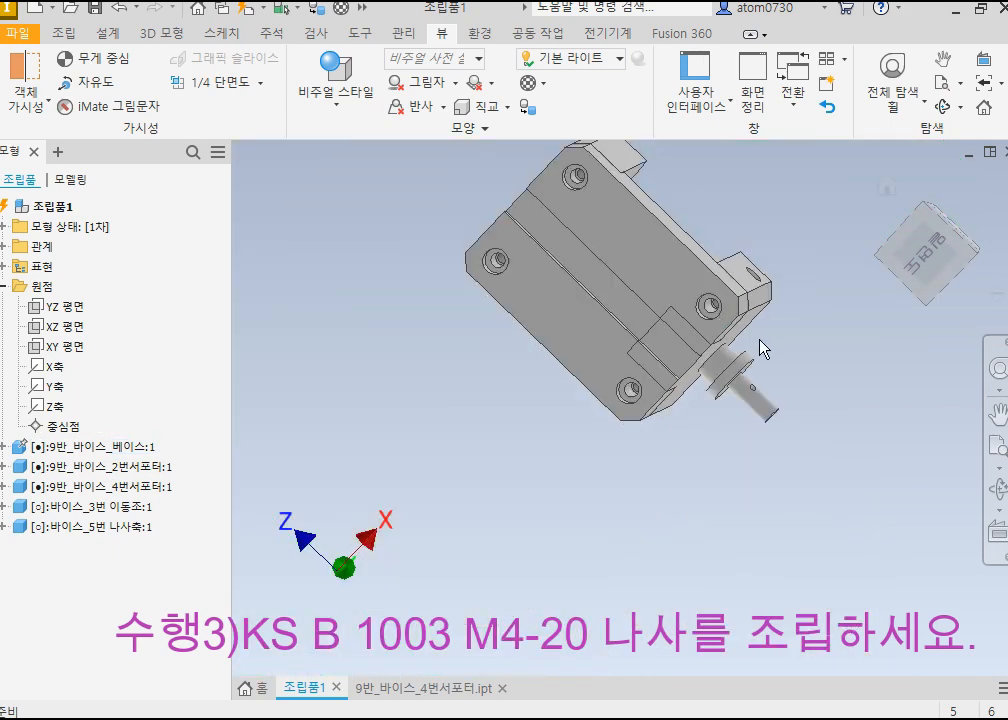
left_click(889, 230)
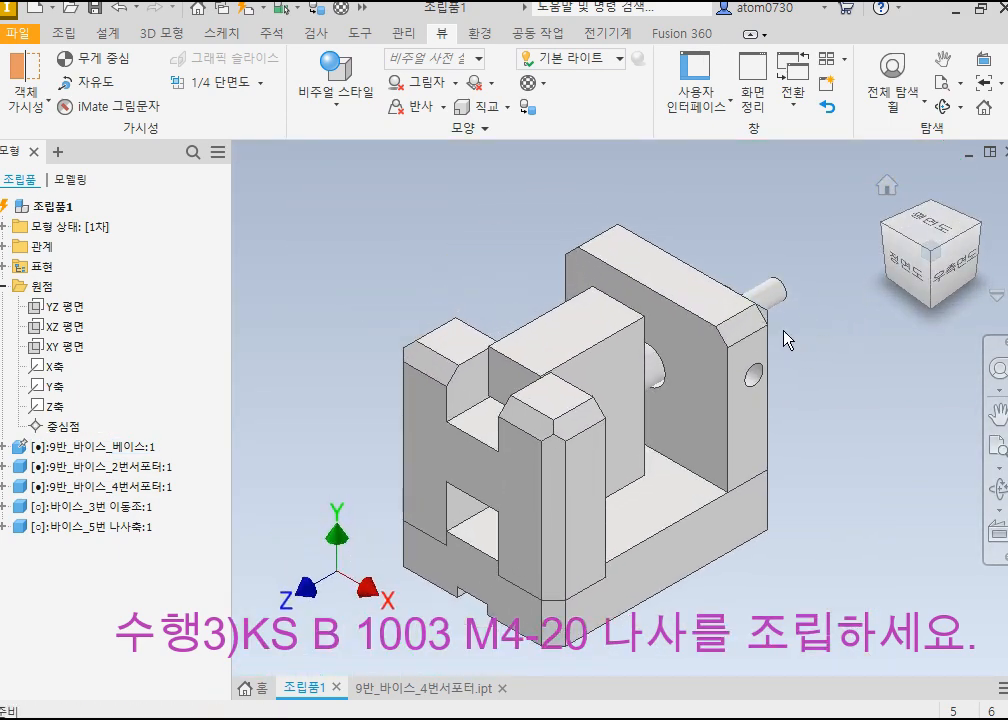
Step: Slide 5번 나사축 back and forth to examine its groove at the 2번서포터 side hole, and look again at the base's underside holes
left_click_drag(780, 288, 806, 270)
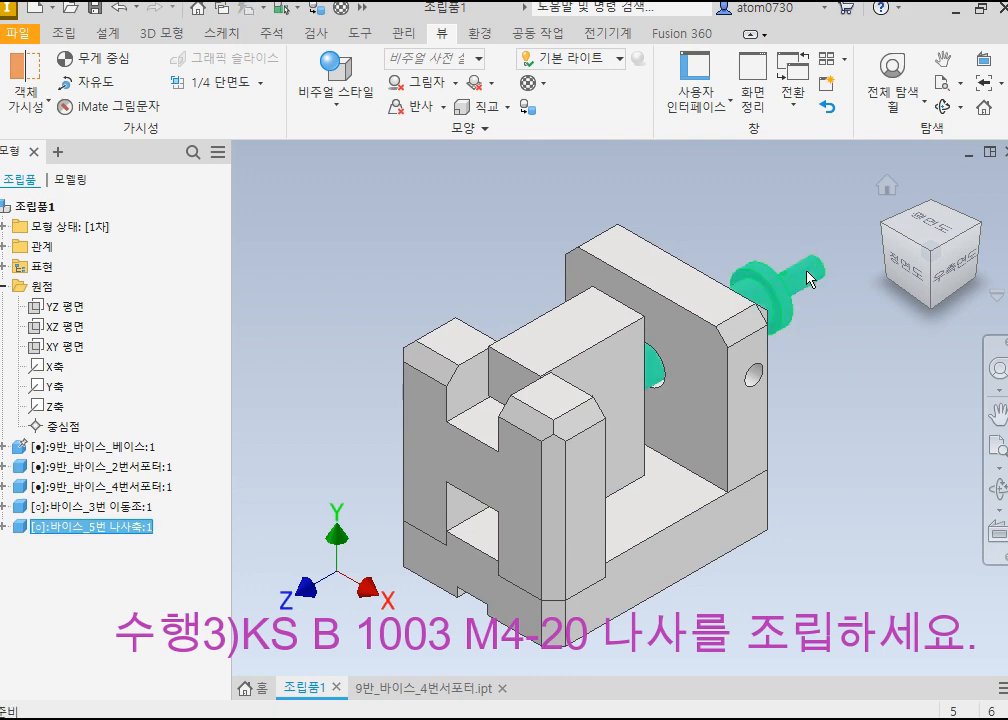
left_click(962, 274)
left_click_drag(778, 363, 555, 367)
scroll(760, 363, "down", 5)
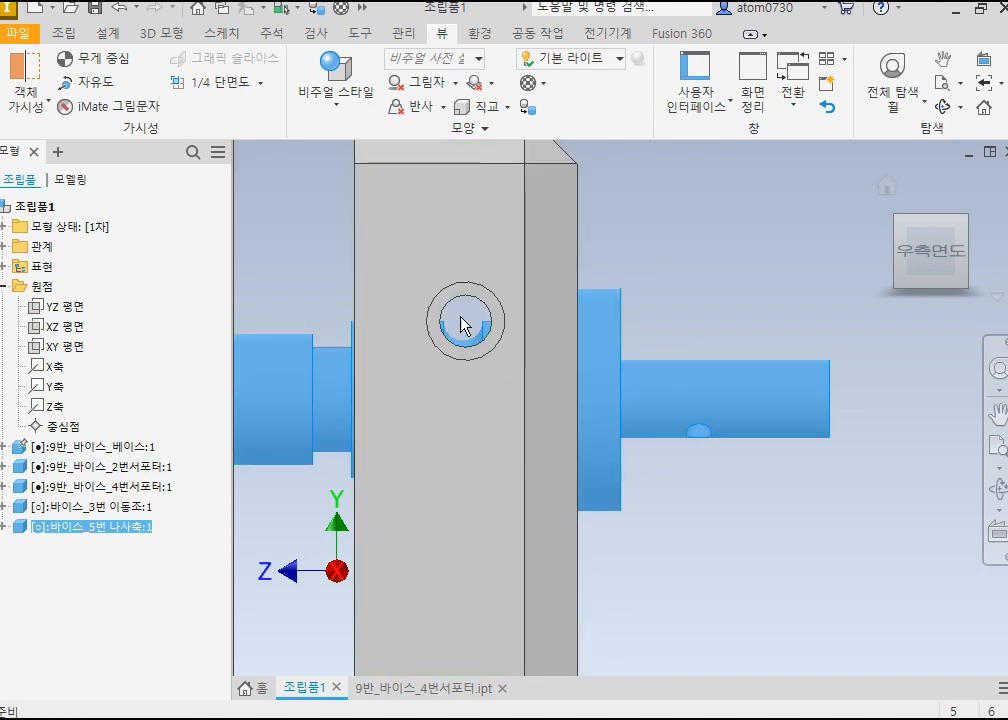
left_click_drag(463, 330, 822, 392)
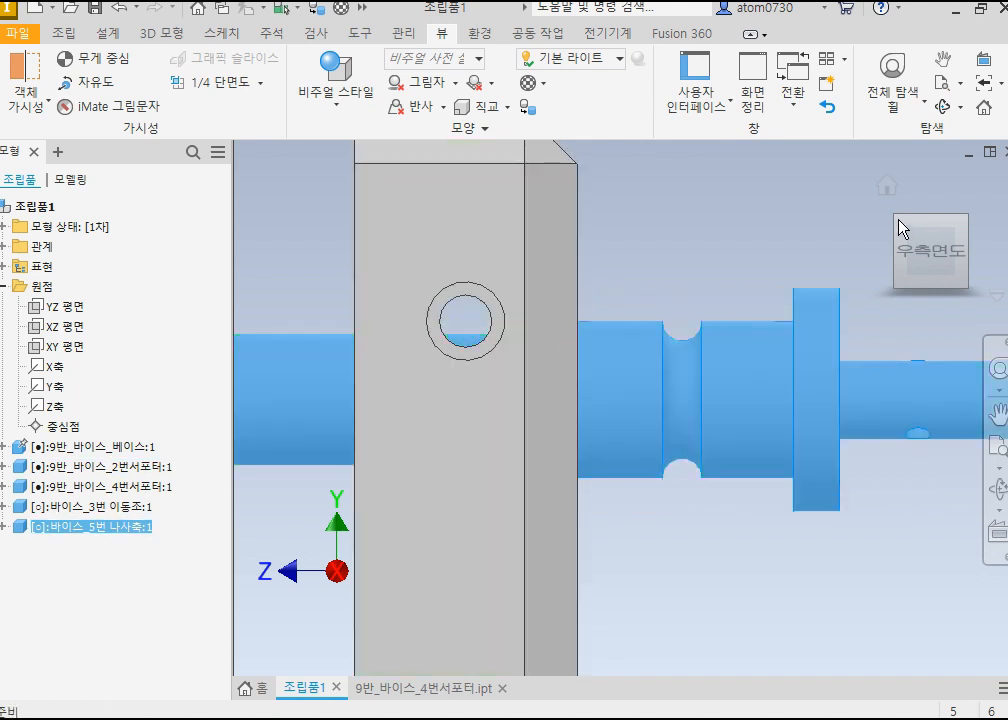
left_click(886, 186)
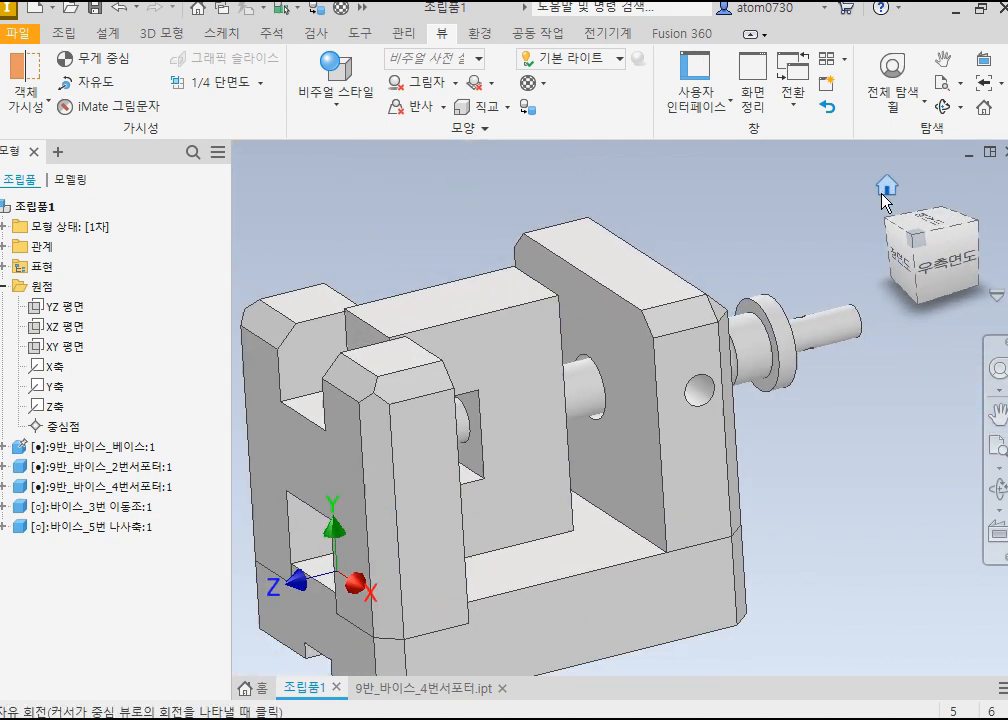
left_click(930, 298)
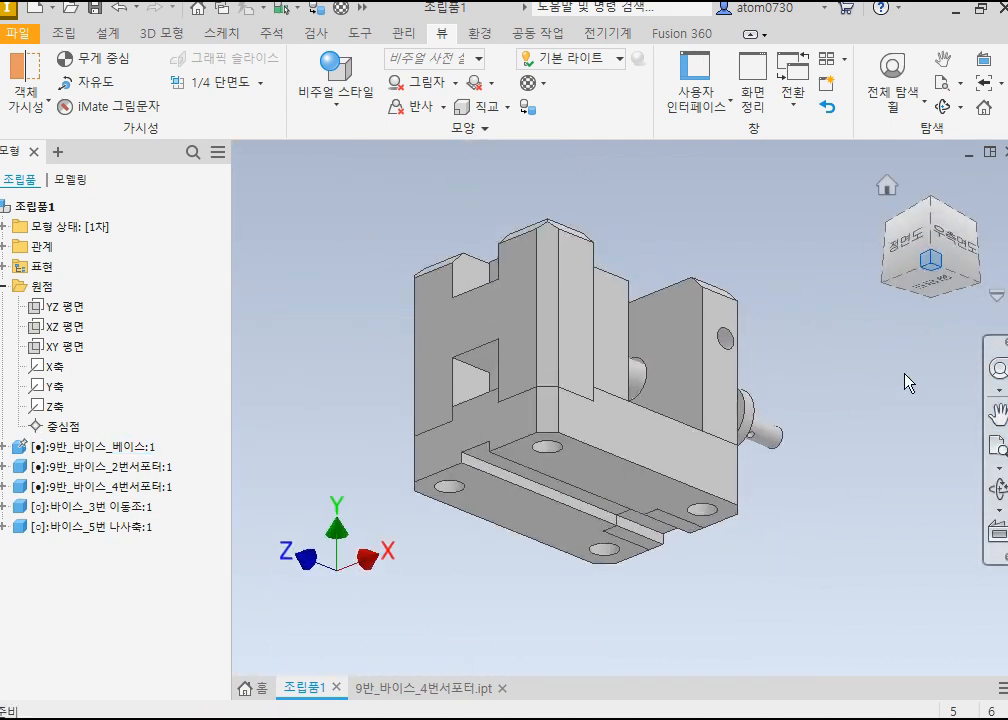
Step: Choose the KS B 1003 metric socket head screw from the Content Center for placement in the base's underside
scroll(700, 503, "up", 3)
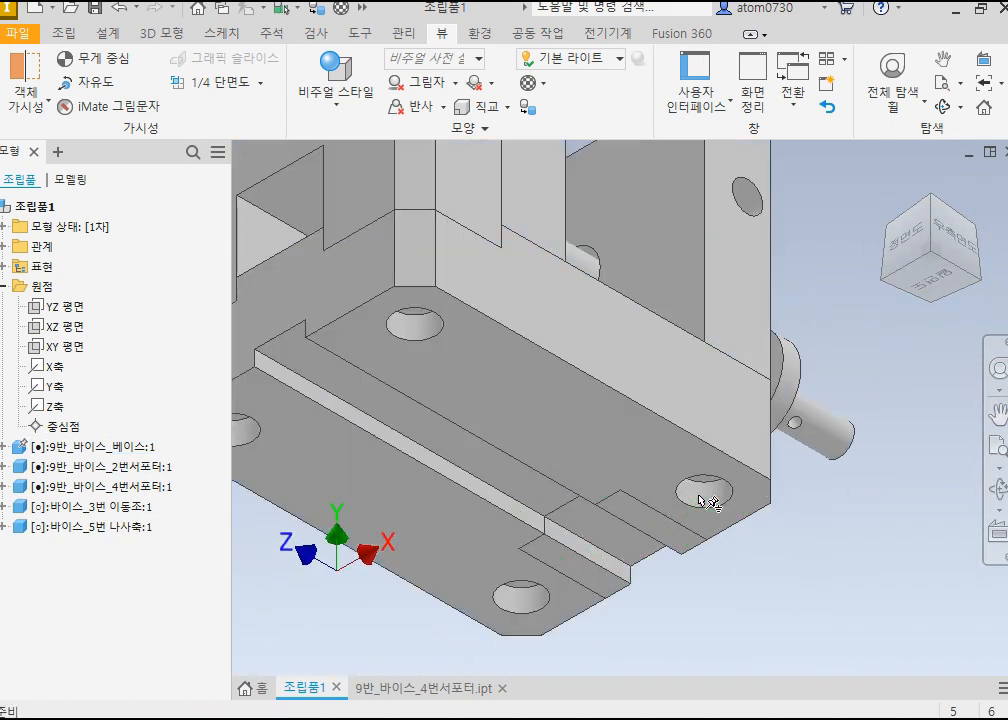
mouse_move(706, 502)
middle_mouse_down("shift")
mouse_move(711, 477)
mouse_move(697, 467)
mouse_move(691, 479)
middle_mouse_up("shift")
scroll(691, 509, "down", 3)
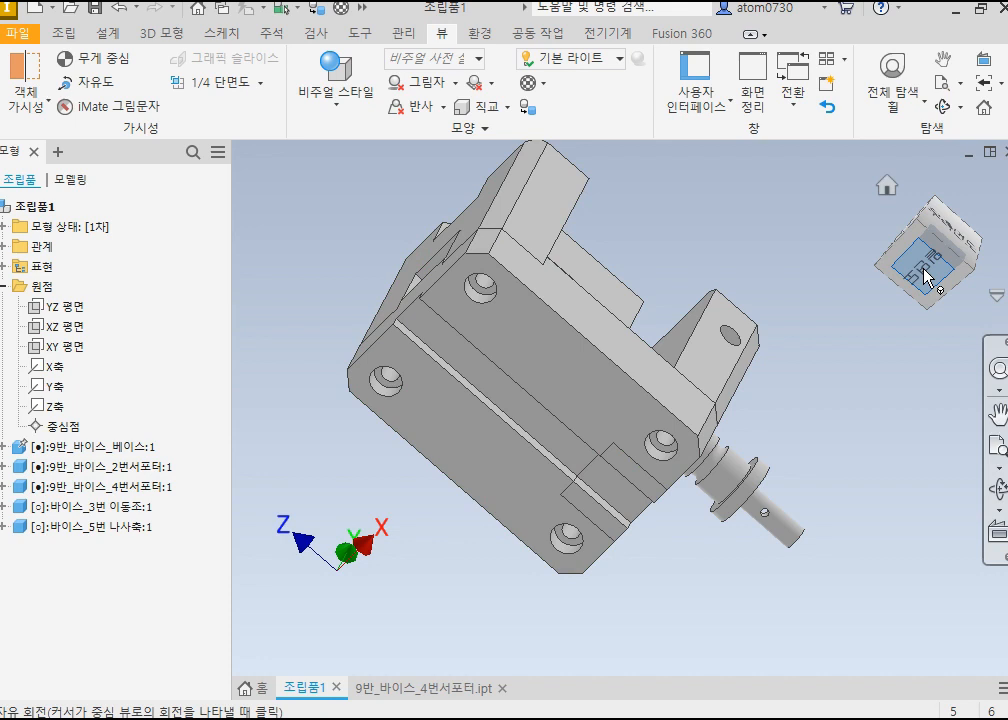
left_click(20, 40)
left_click(62, 35)
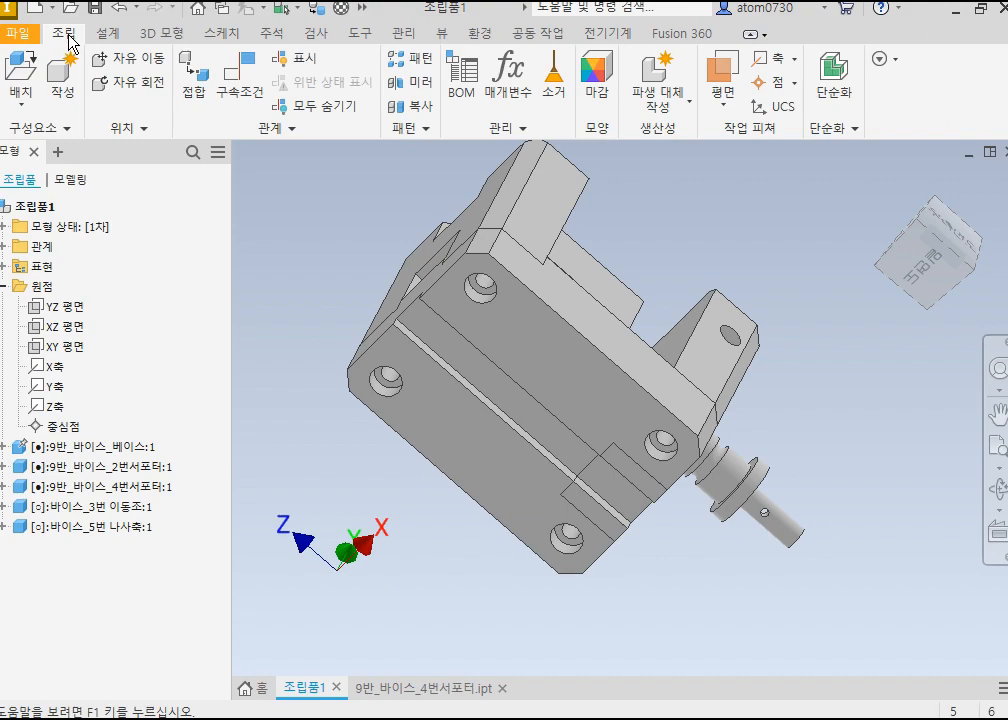
left_click(26, 106)
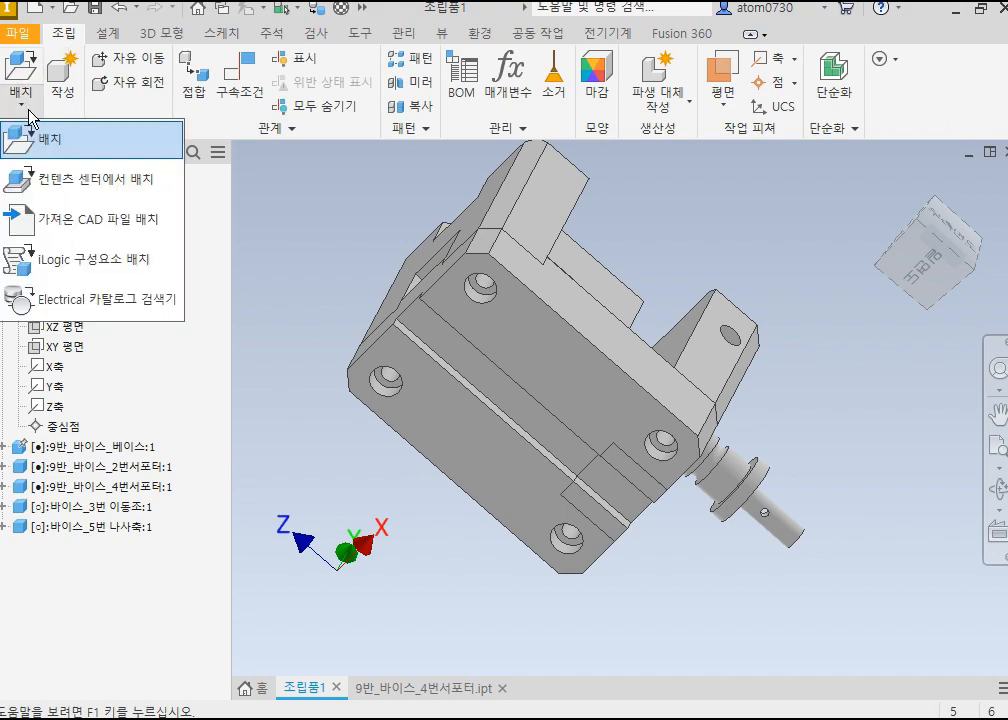
key("Escape")
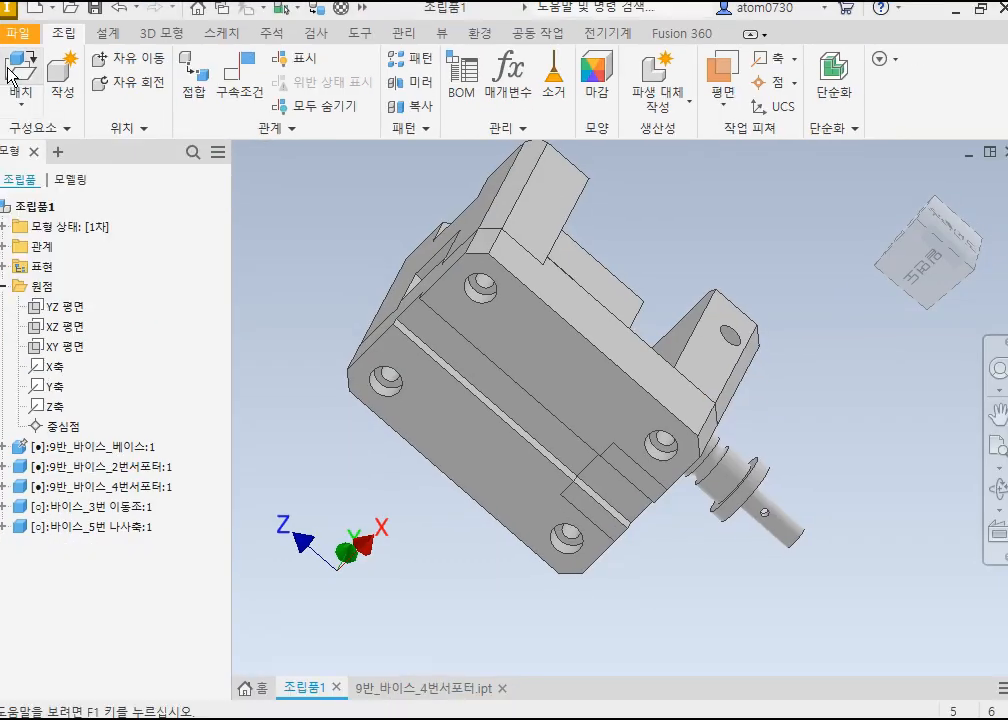
left_click(22, 104)
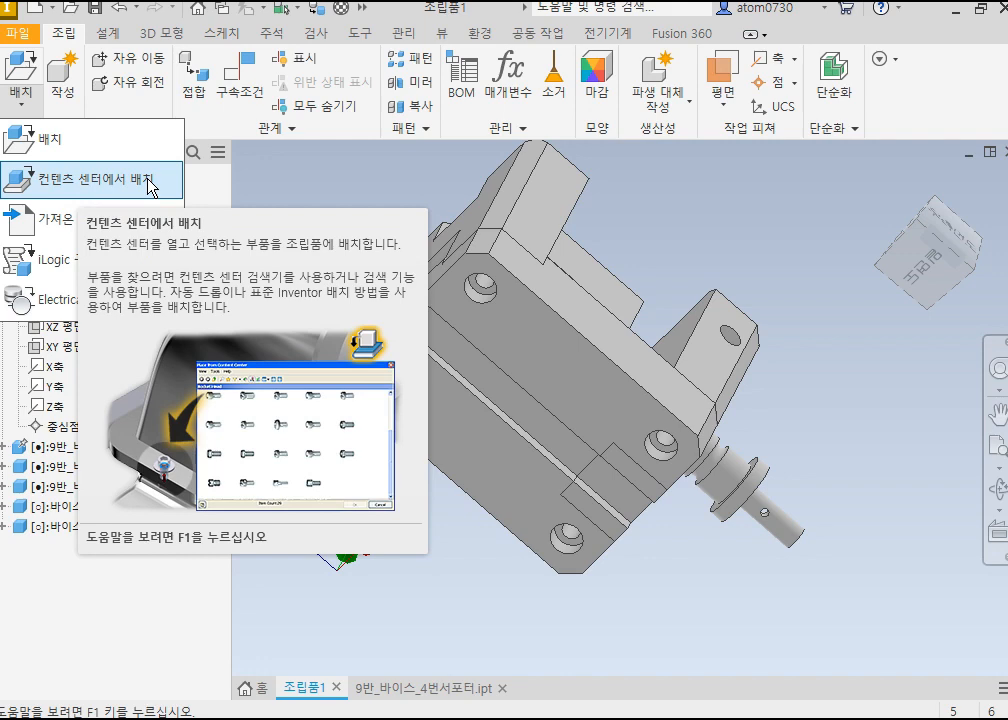
left_click(149, 183)
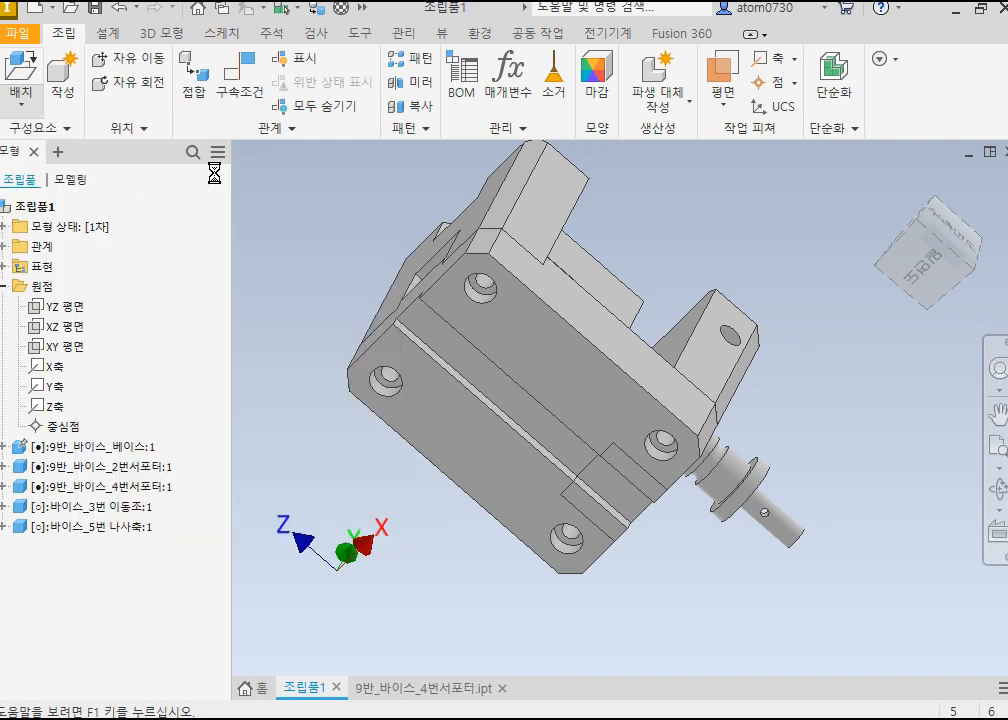
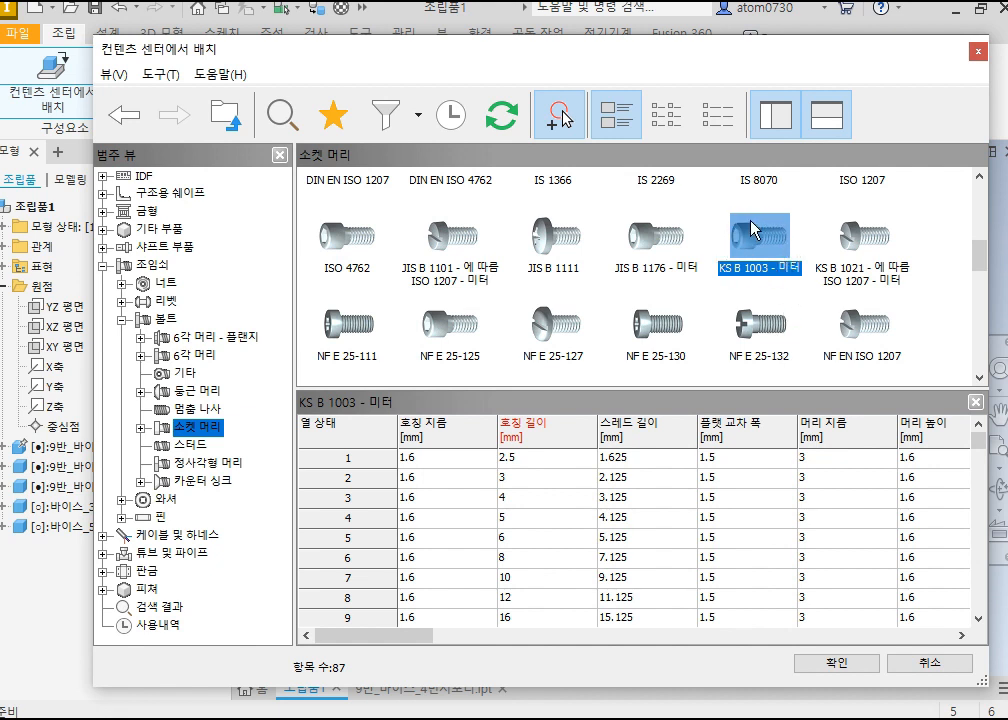
left_click(844, 662)
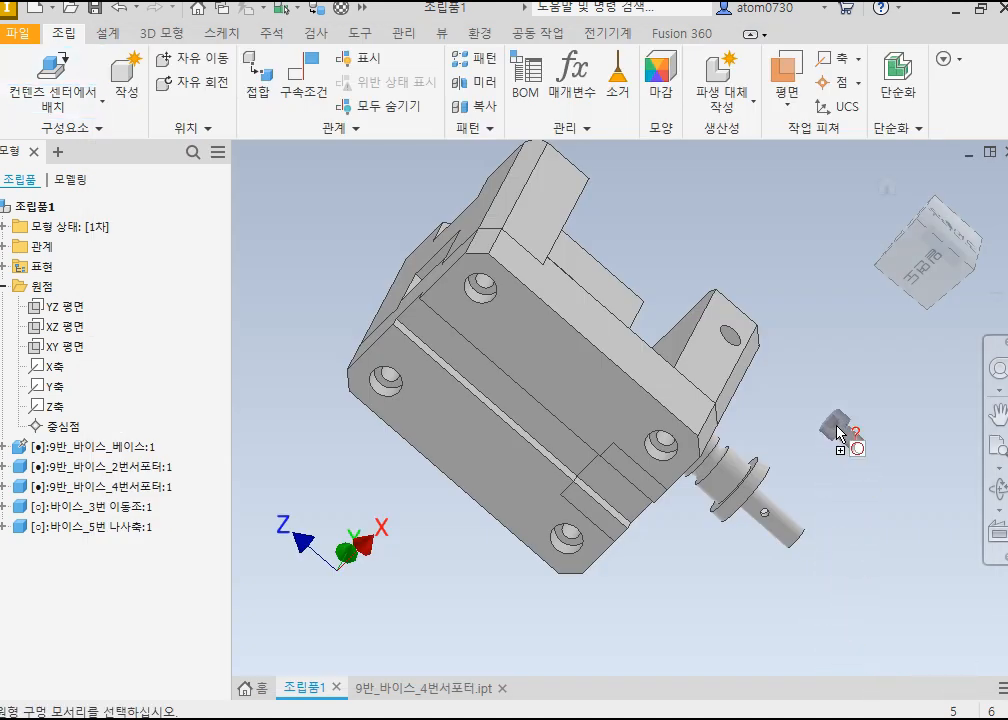
Step: Target the 2번서포터's tapped hole inside the base's counterbore as the cylinder for the KS B 1003 screw
scroll(665, 455, "up", 5)
left_click(664, 466)
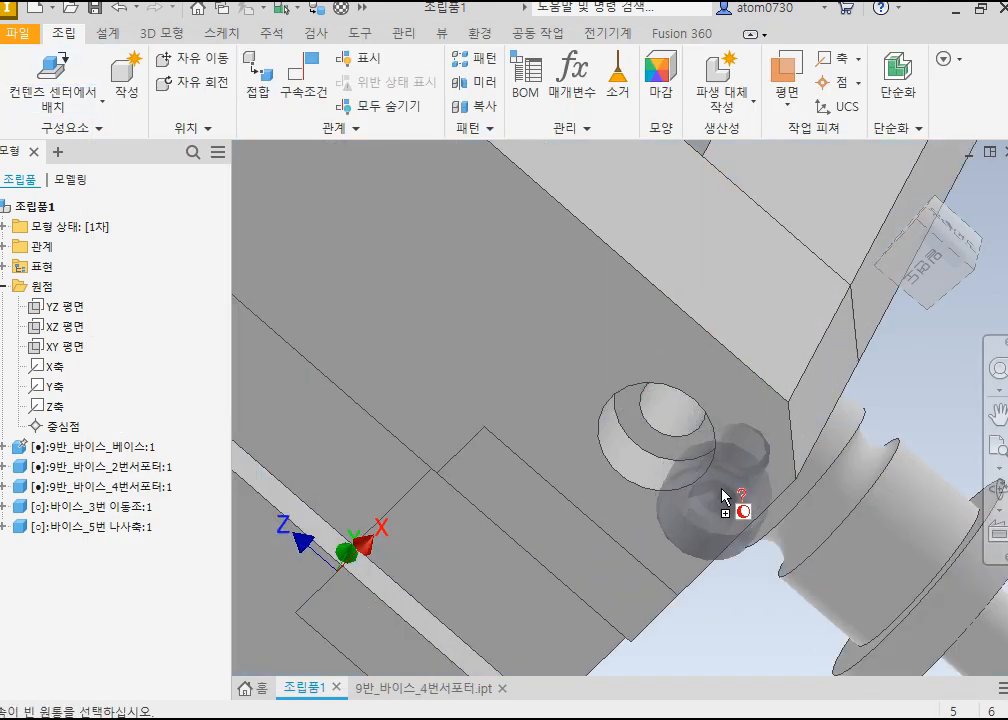
mouse_move(727, 534)
middle_mouse_down("shift")
mouse_move(728, 500)
mouse_move(742, 496)
middle_mouse_up("shift")
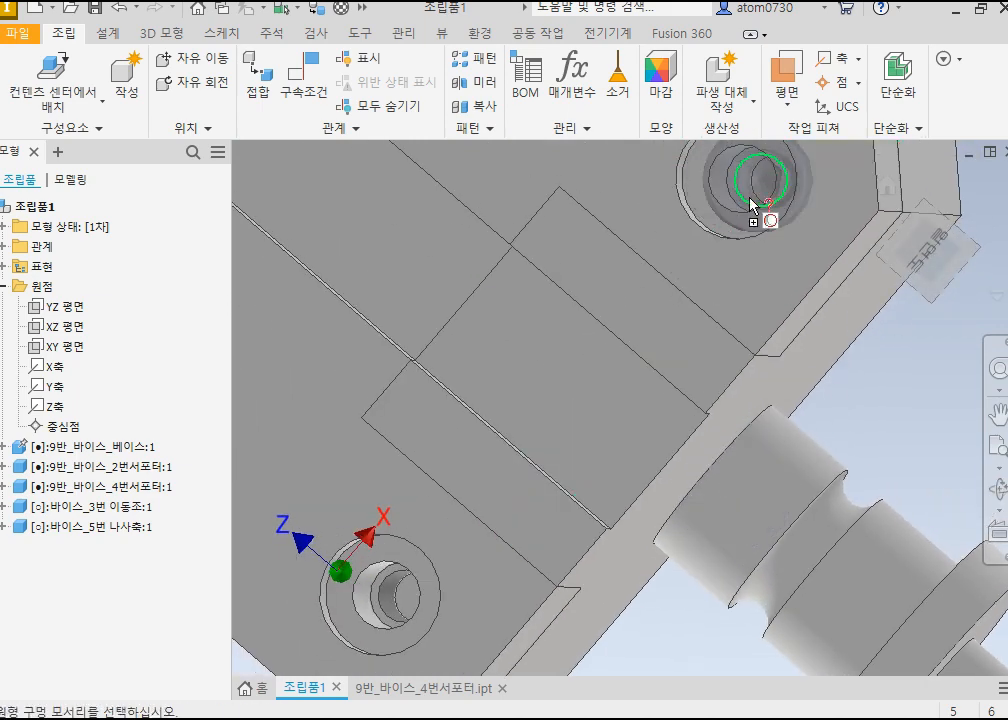
scroll(752, 205, "up", 5)
scroll(752, 200, "down", 3)
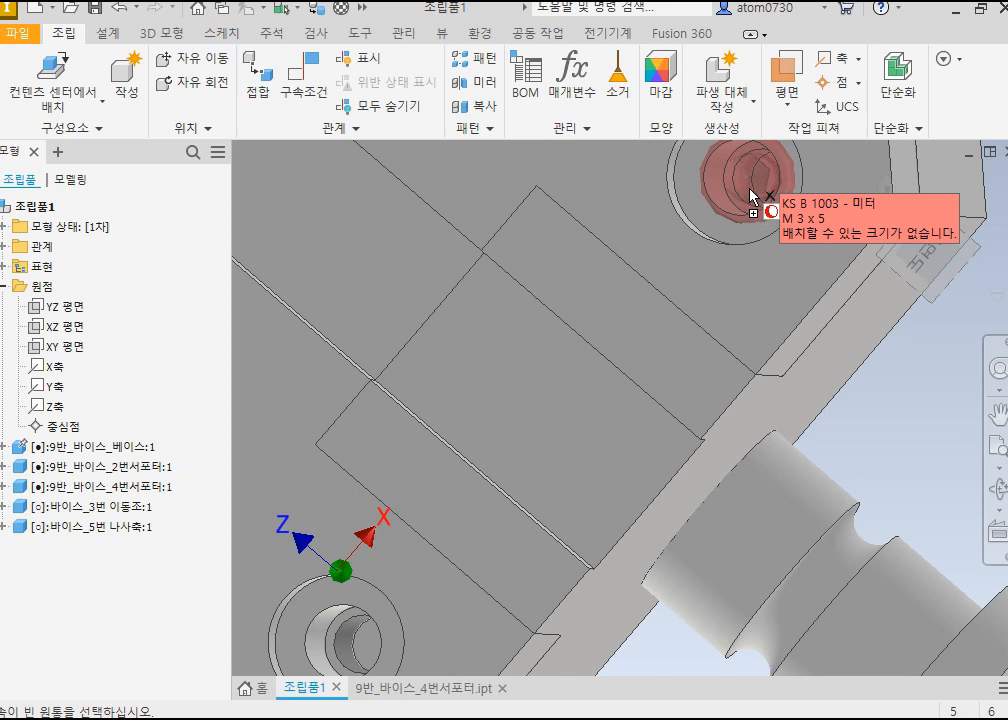
scroll(754, 199, "down", 4)
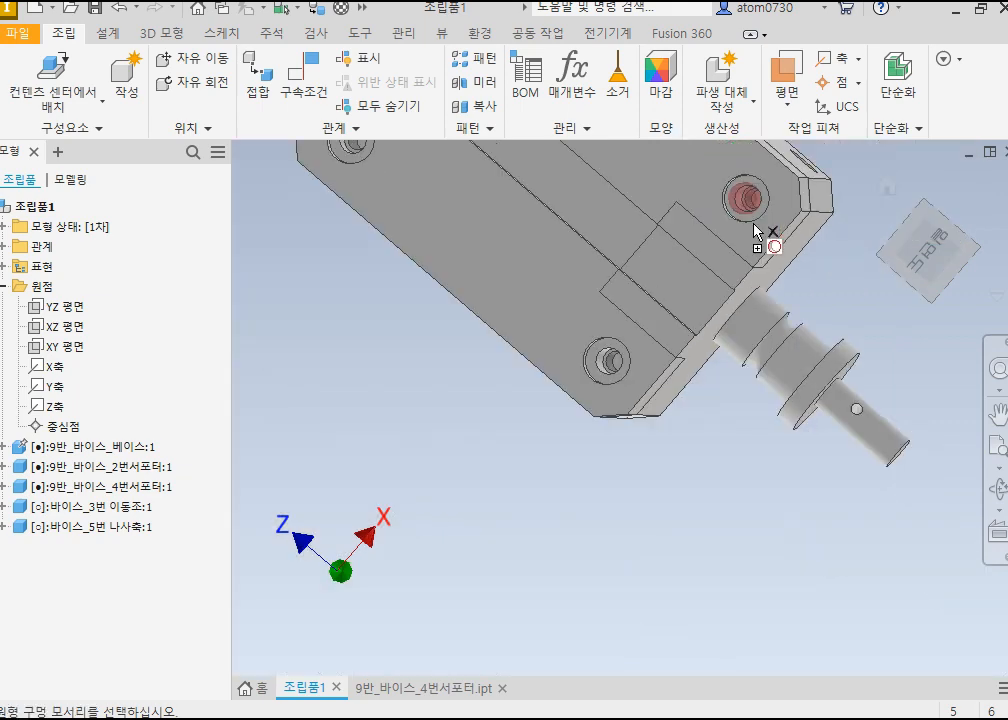
scroll(756, 202, "up", 6)
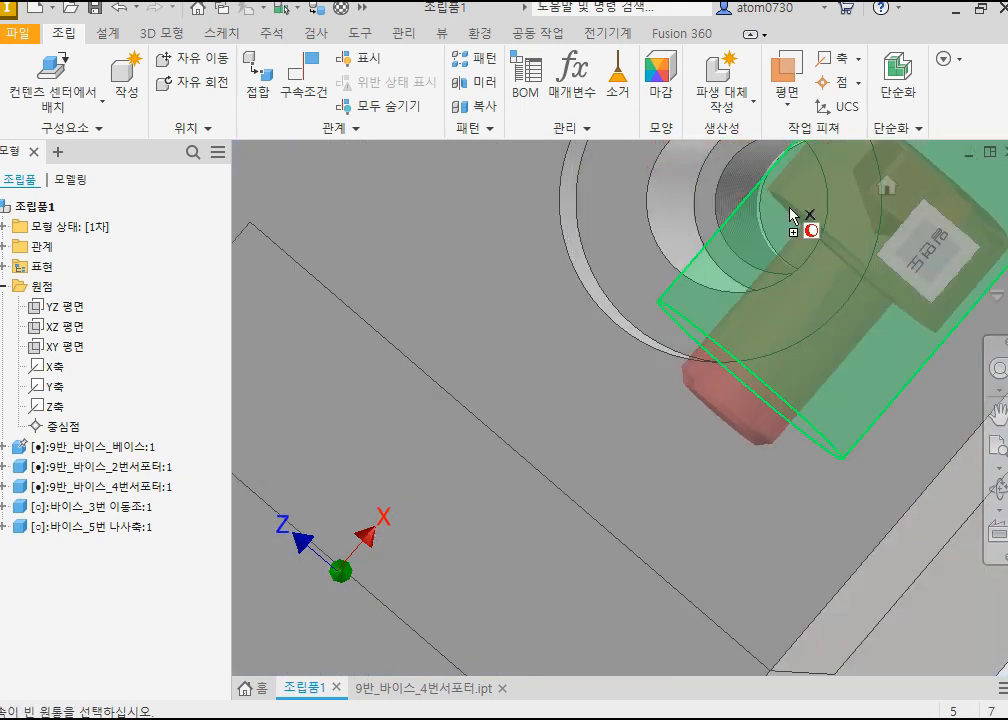
scroll(741, 195, "up", 3)
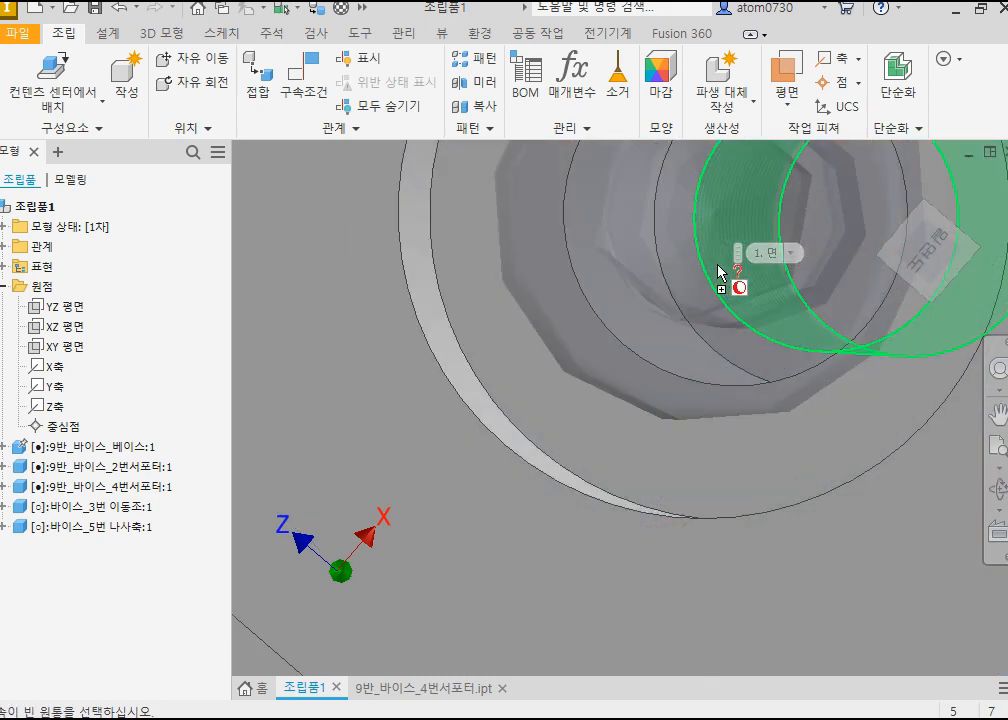
scroll(744, 283, "down", 3)
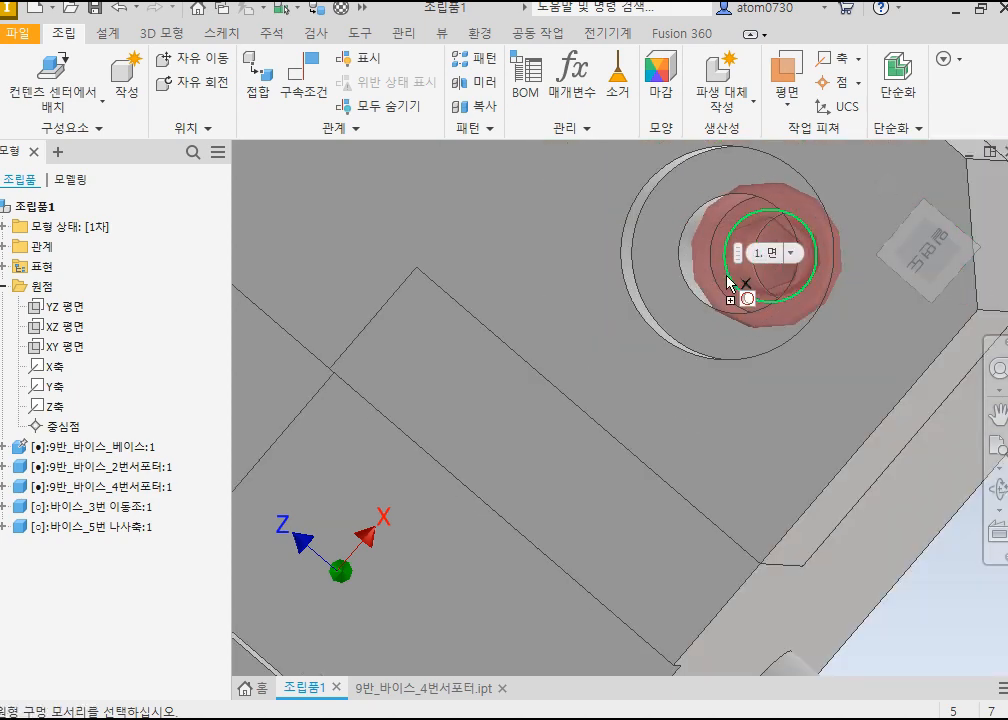
scroll(732, 275, "down", 4)
middle_click_drag(730, 276, 742, 307, "shift")
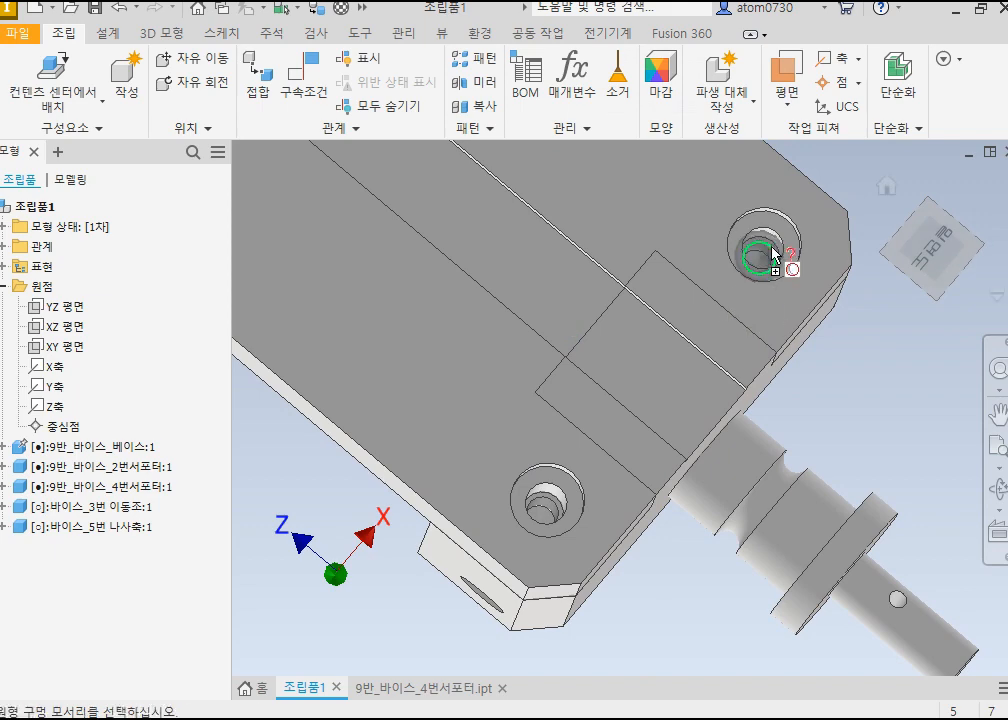
scroll(760, 270, "up", 6)
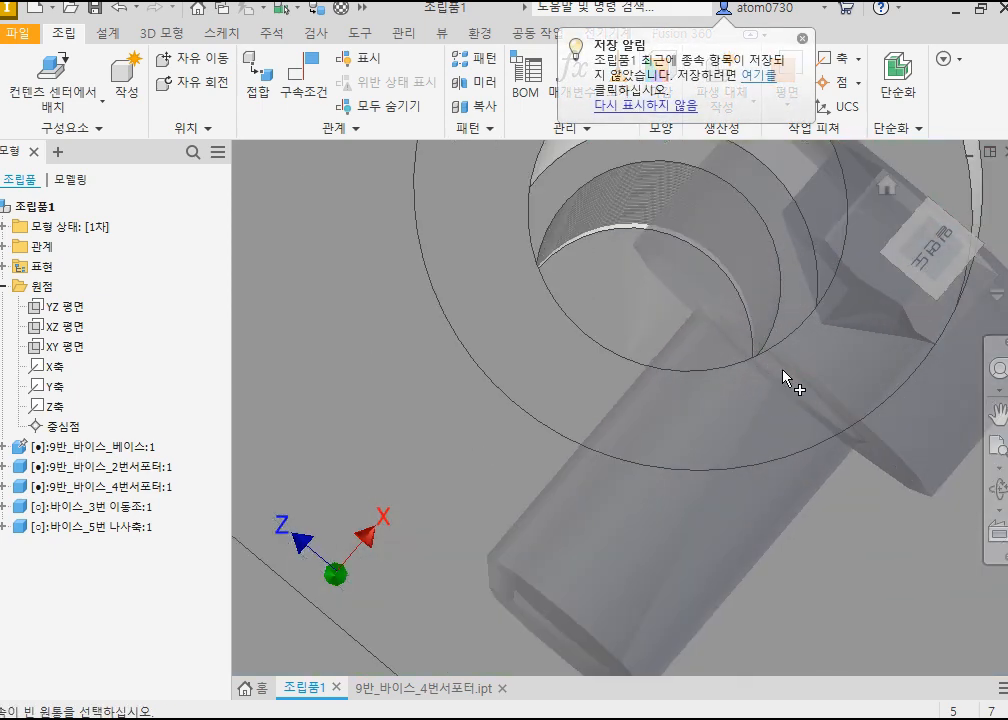
scroll(750, 280, "down", 5)
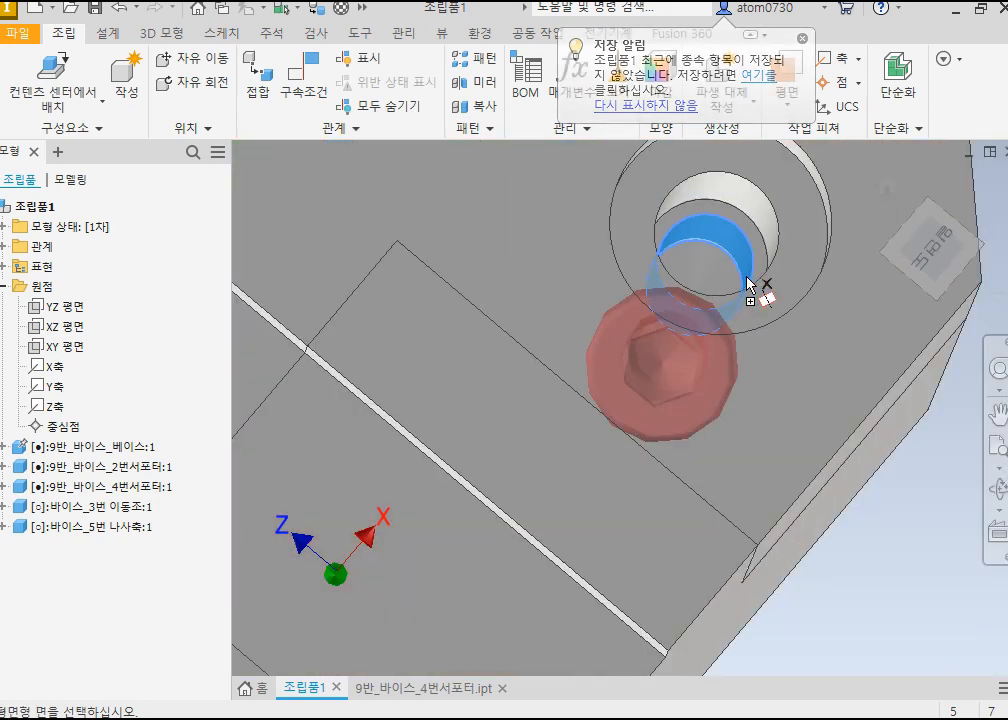
Step: Seat the screw on the counterbore's floor and place M 3 x 5 screws in both holes at the 2번서포터 end
middle_click_drag(742, 231, 716, 243, "shift")
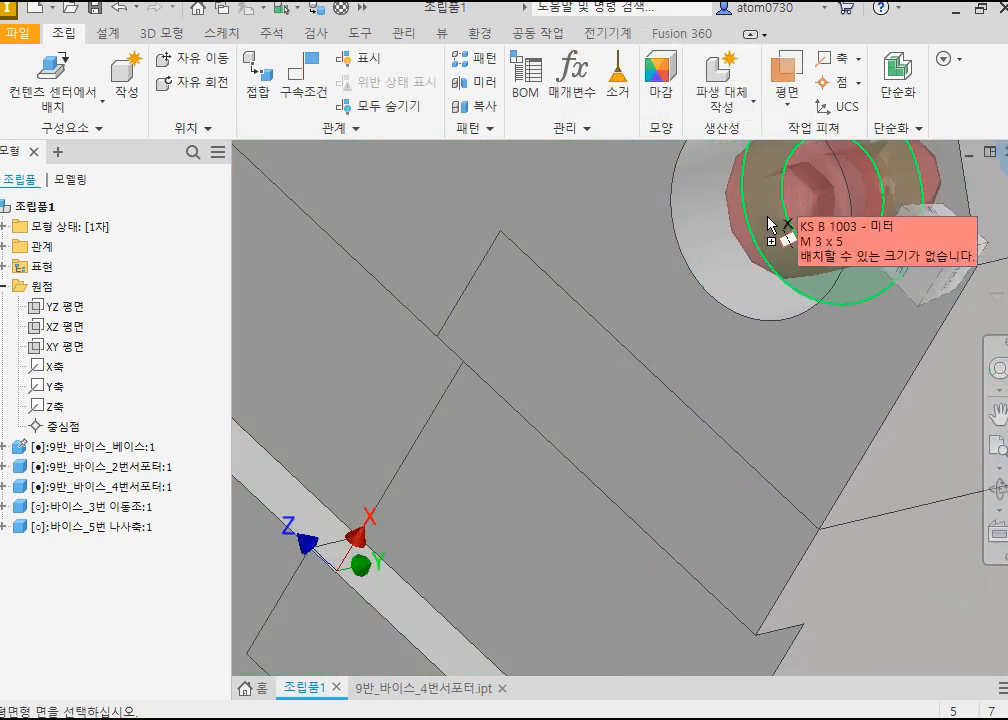
middle_click_drag(768, 216, 686, 451)
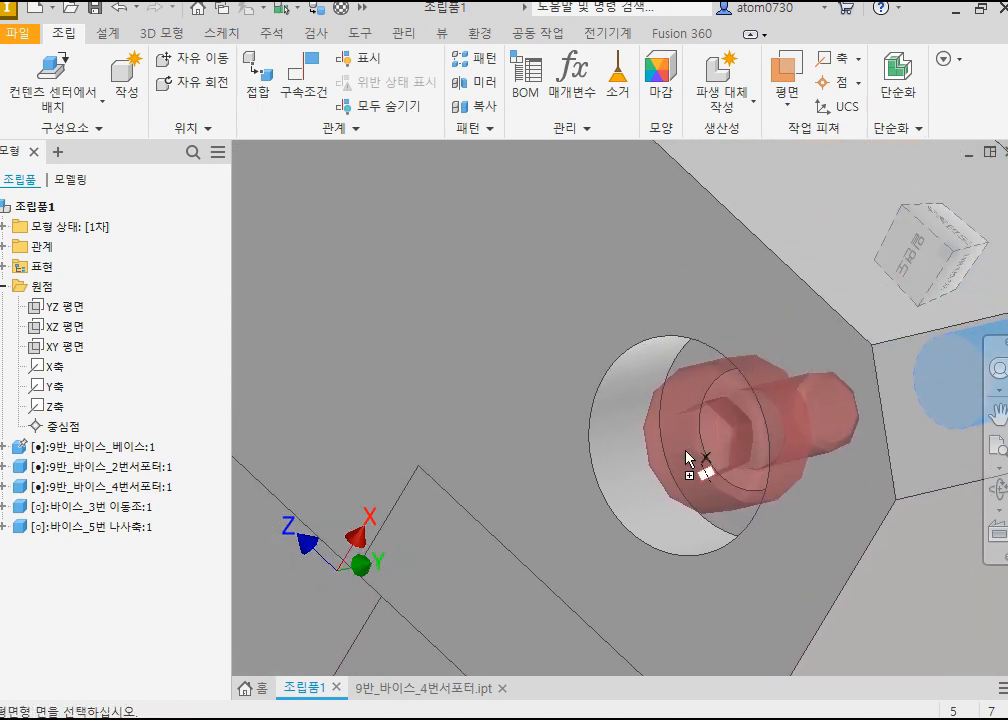
left_click(703, 379)
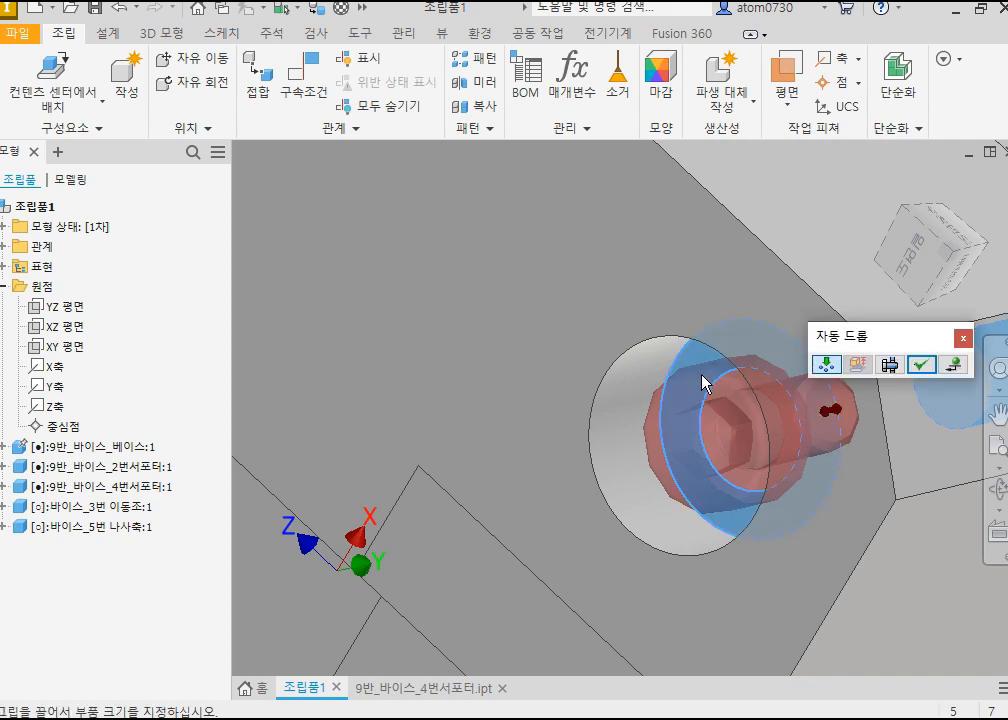
left_click(921, 368)
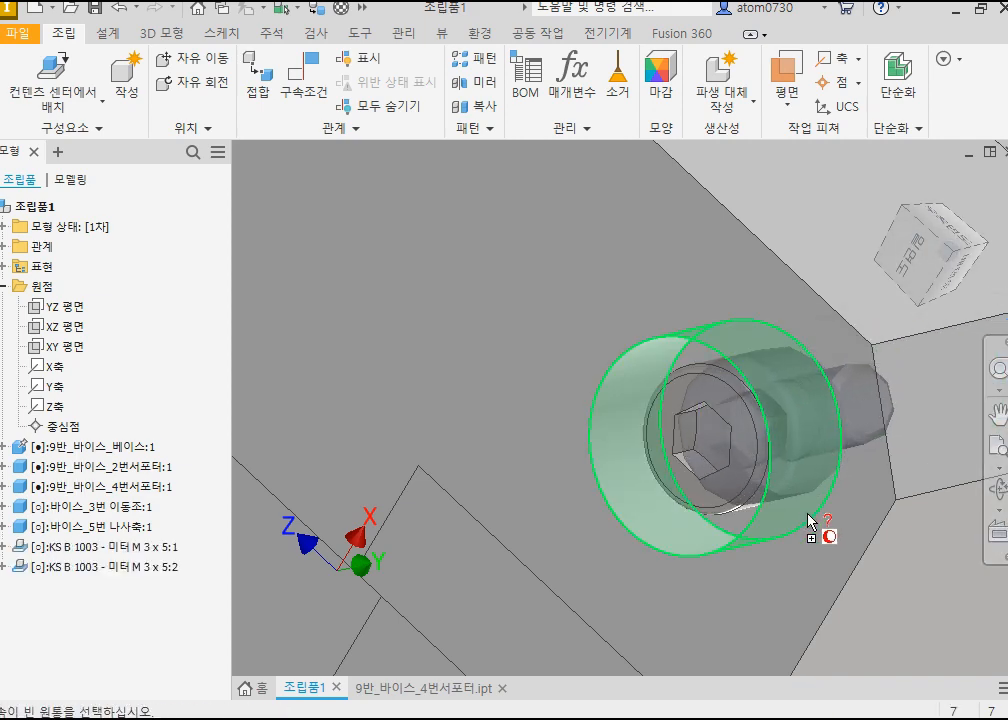
Step: Place KS B 1003 M 4 x 6 screws in the two counterbored holes at the 4번서포터 end and check the underside
scroll(808, 520, "down", 5)
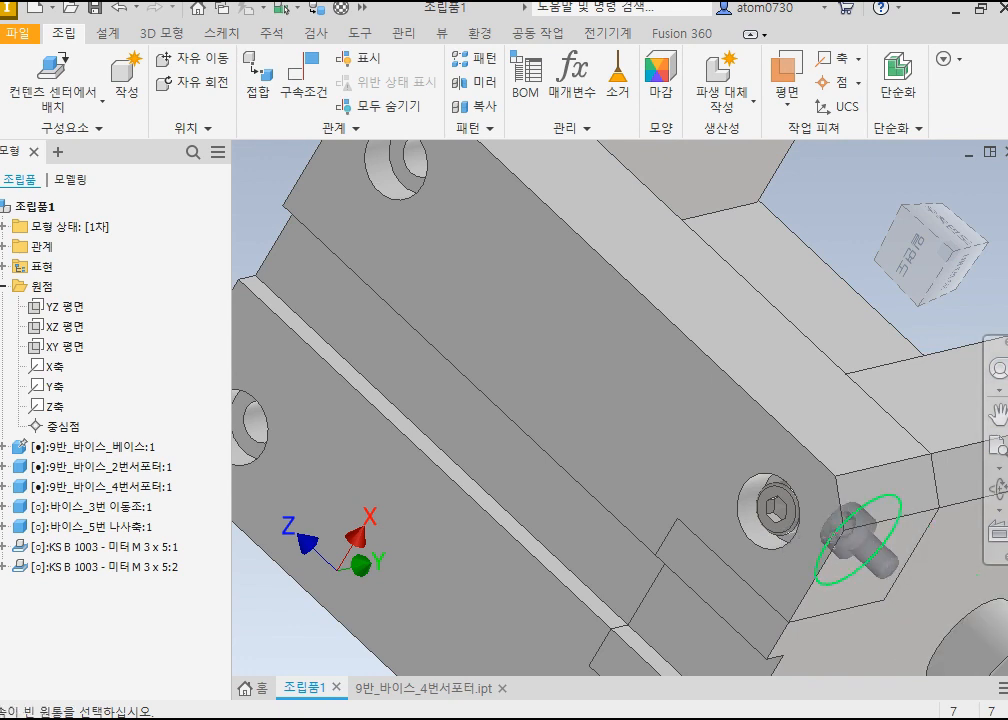
scroll(858, 540, "down", 5)
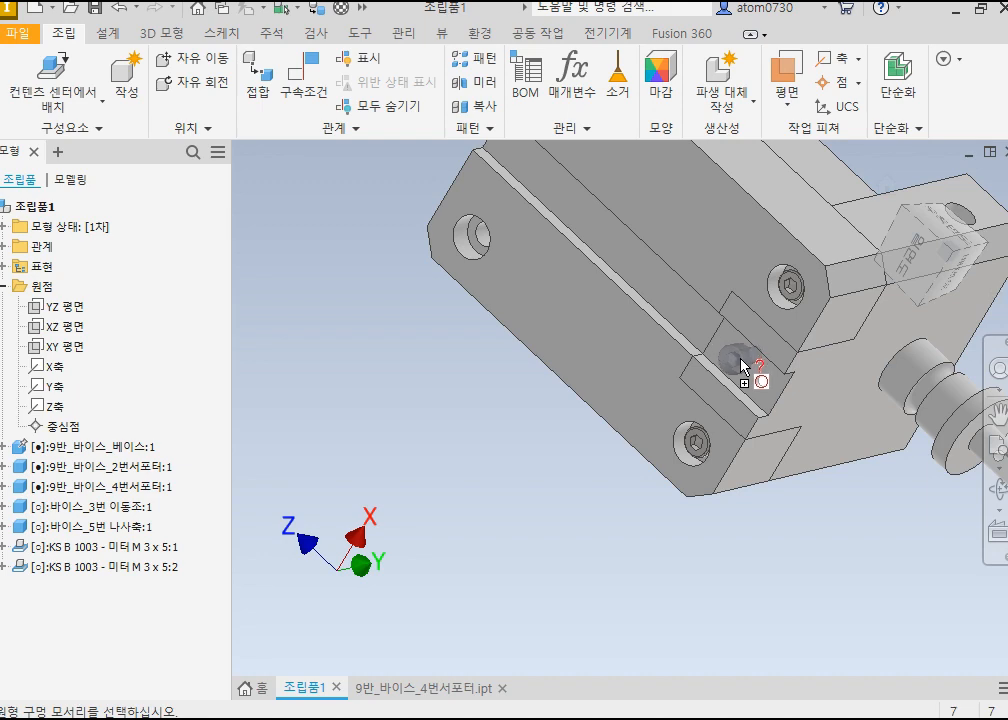
left_click(743, 362)
scroll(707, 484, "down", 4)
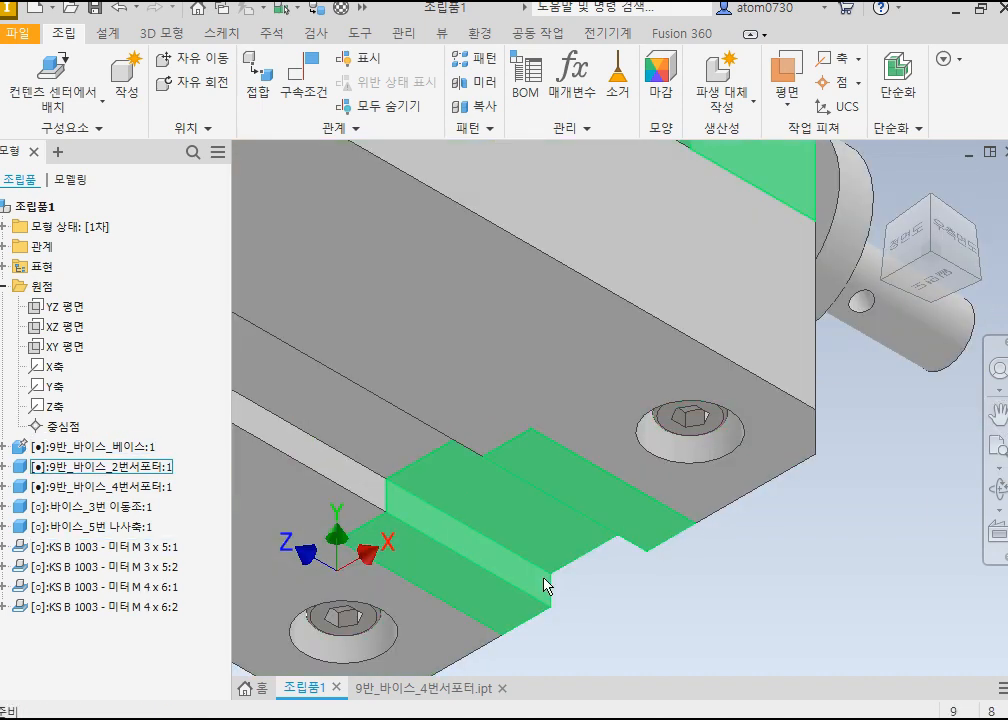
scroll(508, 635, "up", 3)
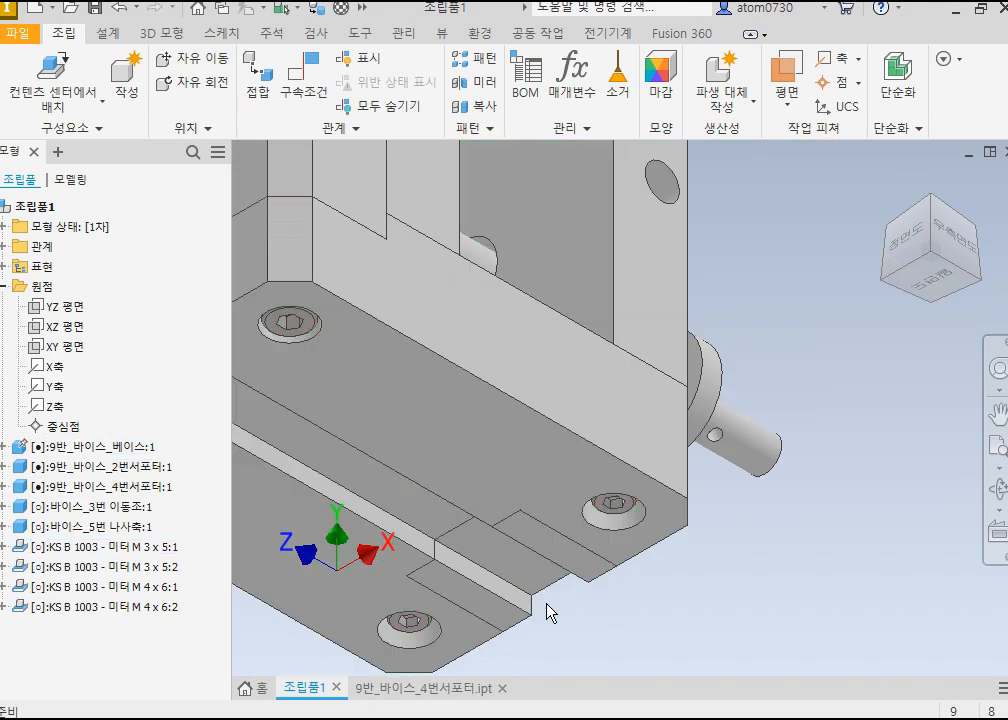
middle_click_drag(681, 566, 736, 549, "shift")
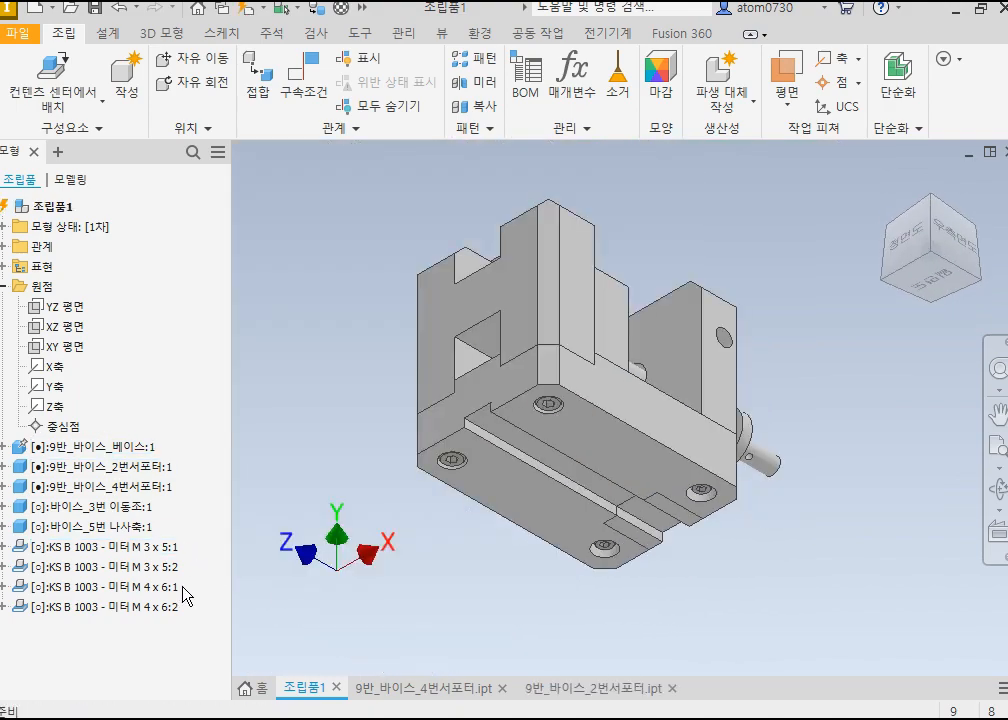
key("ctrl+1")
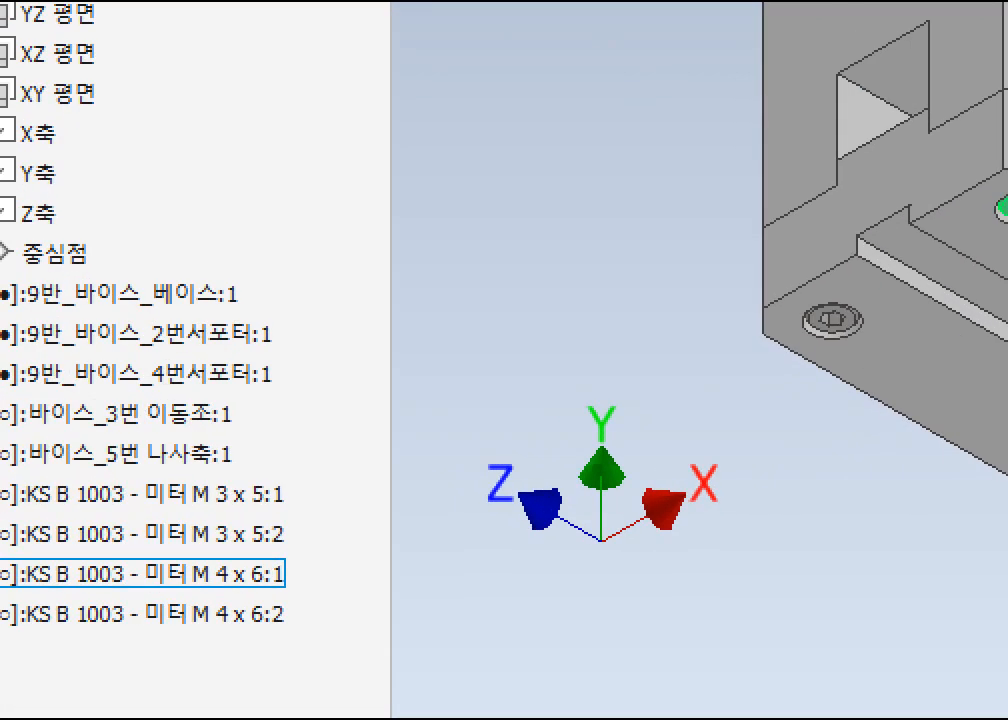
left_click(219, 568)
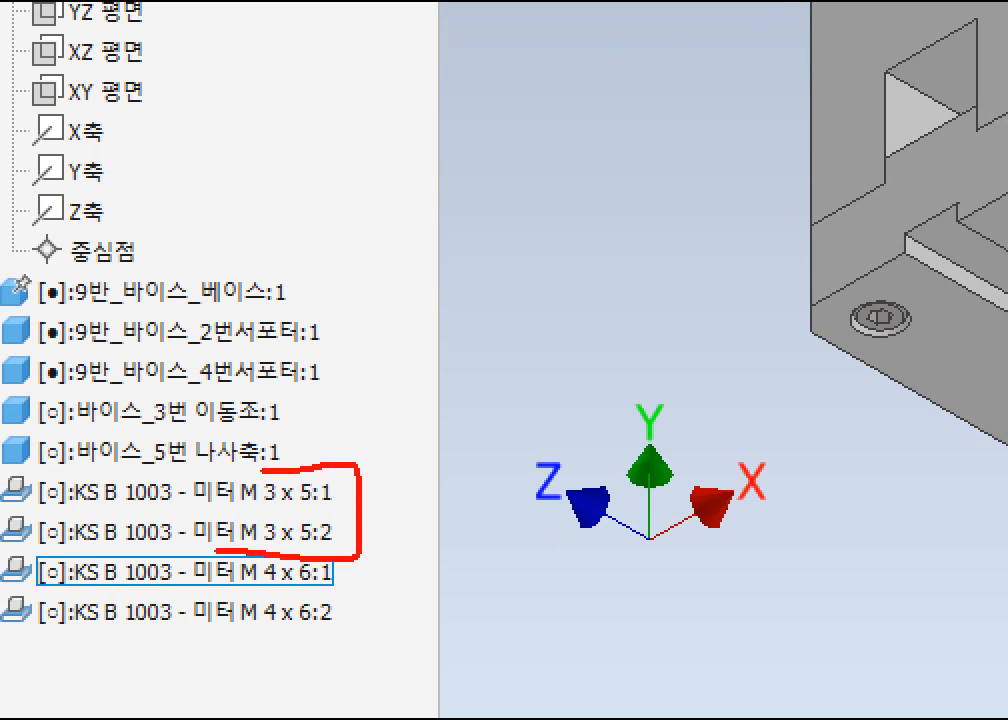
left_click_drag(221, 566, 368, 632)
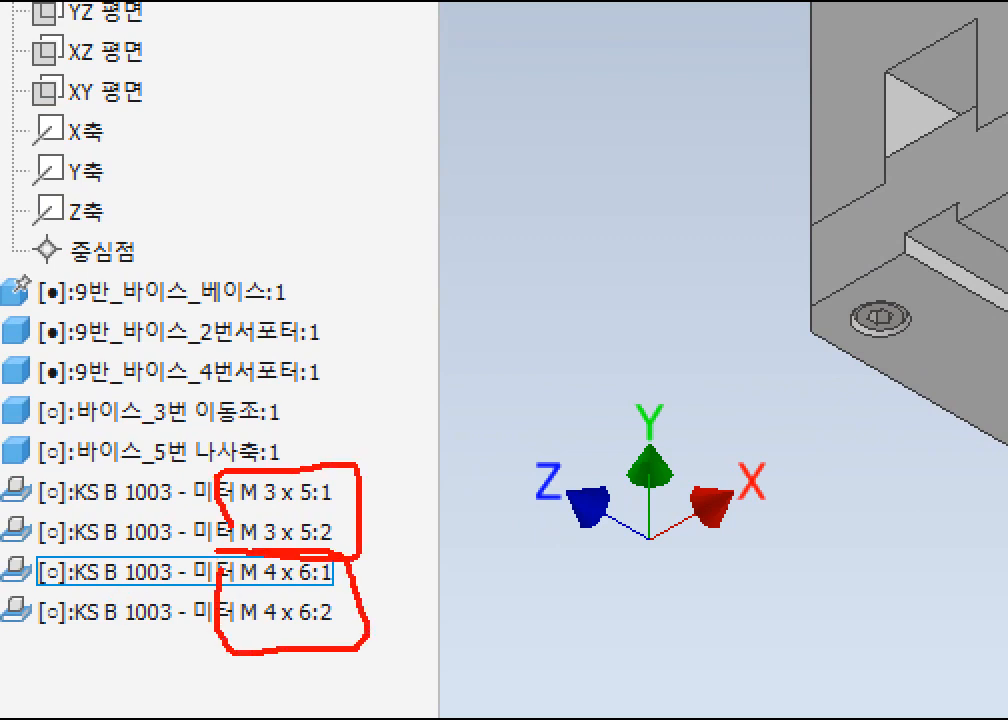
key("Escape")
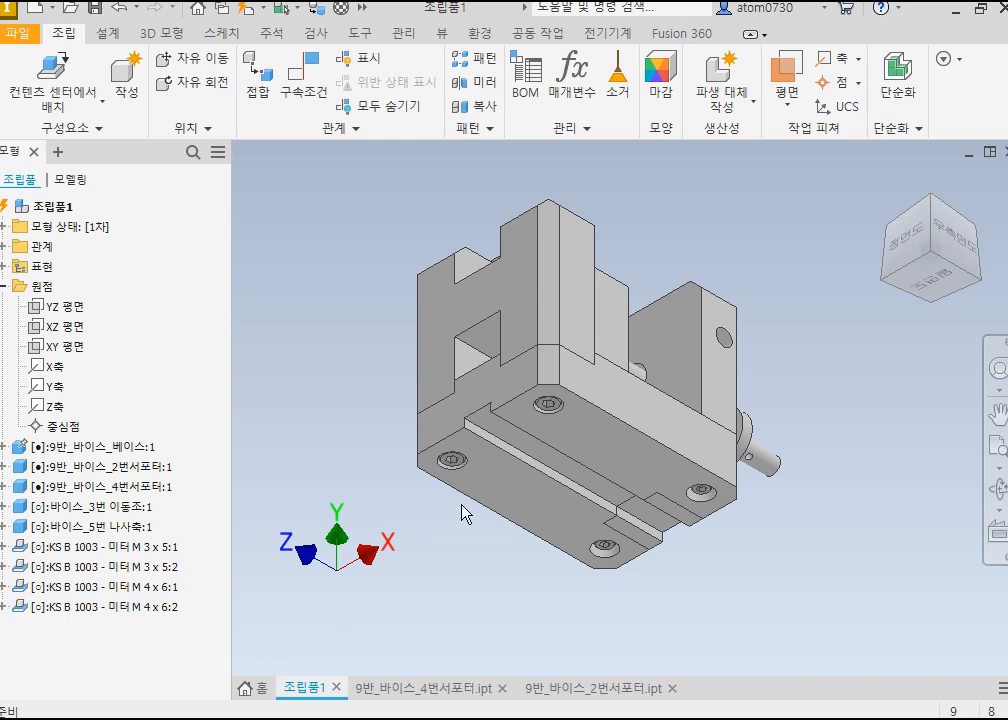
Step: Switch to the 9반_바이스_2번서포터 part and examine the tapped holes on its underside
left_click(576, 695)
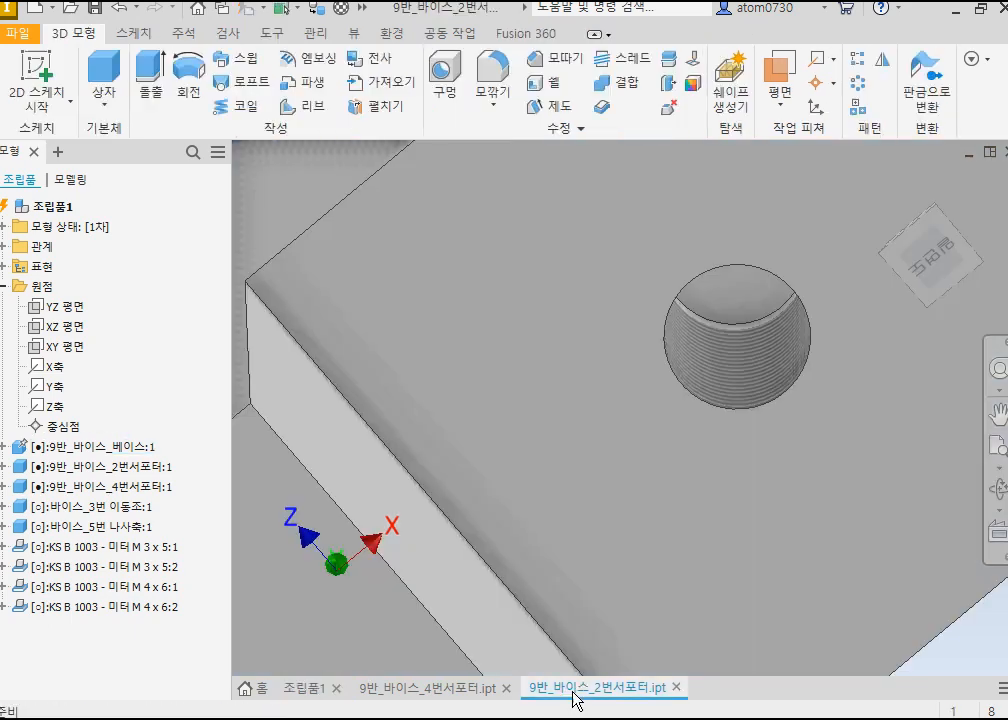
scroll(603, 594, "up", 4)
scroll(520, 585, "up", 4)
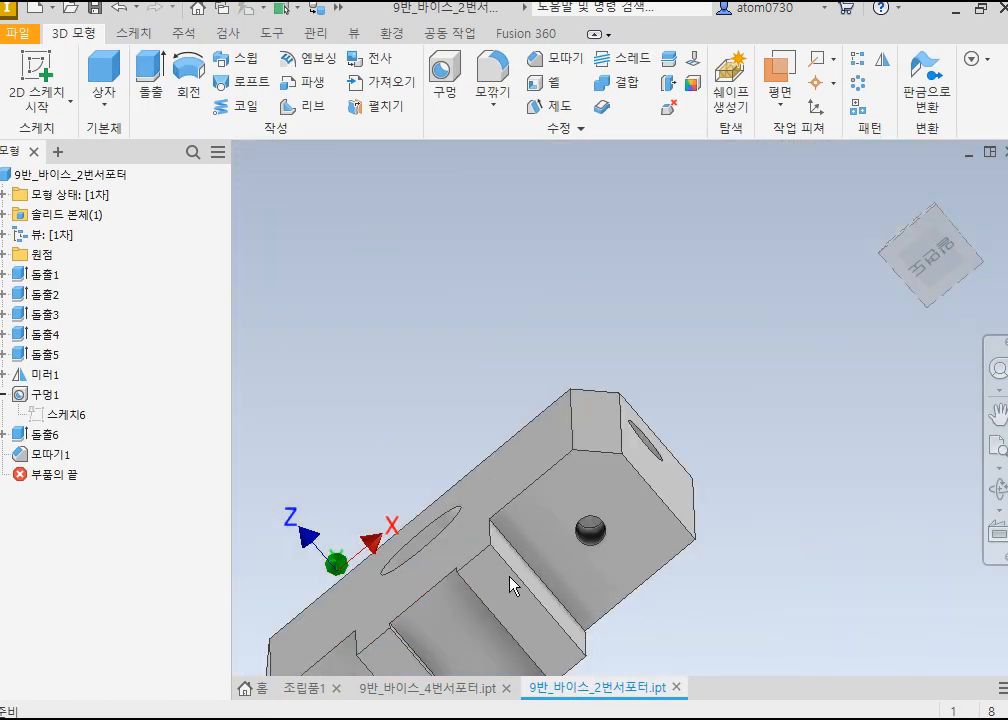
scroll(425, 670, "down", 6)
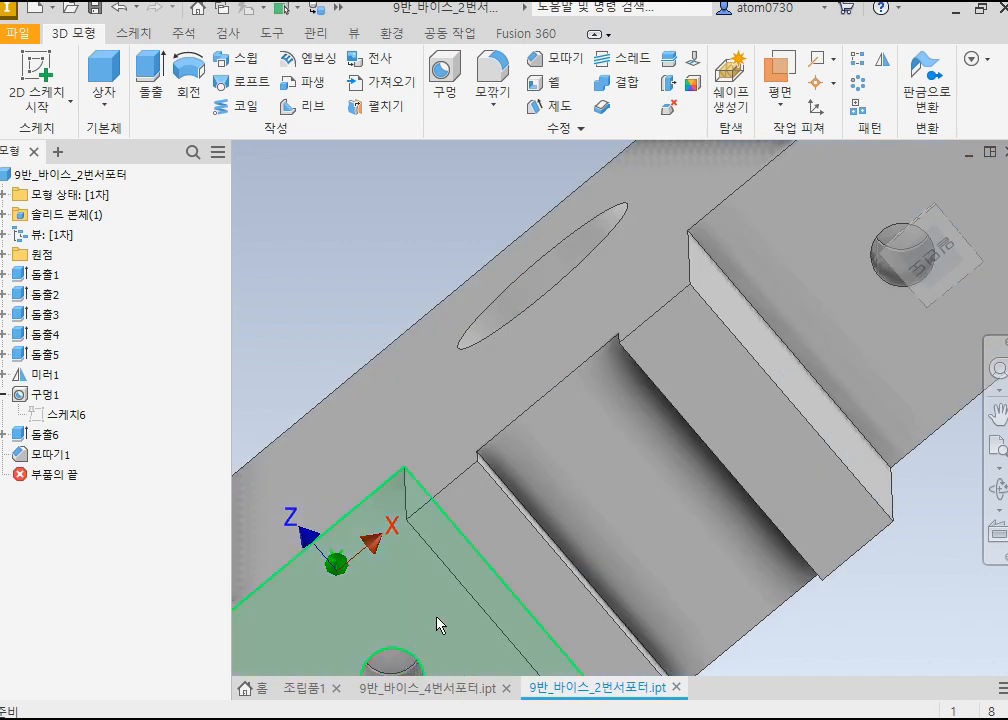
Step: Highlight the hole sketch 스케치6, return to the 조립품1 assembly and review its M 4 x 6 screws from a raised rear corner view
left_click(64, 416)
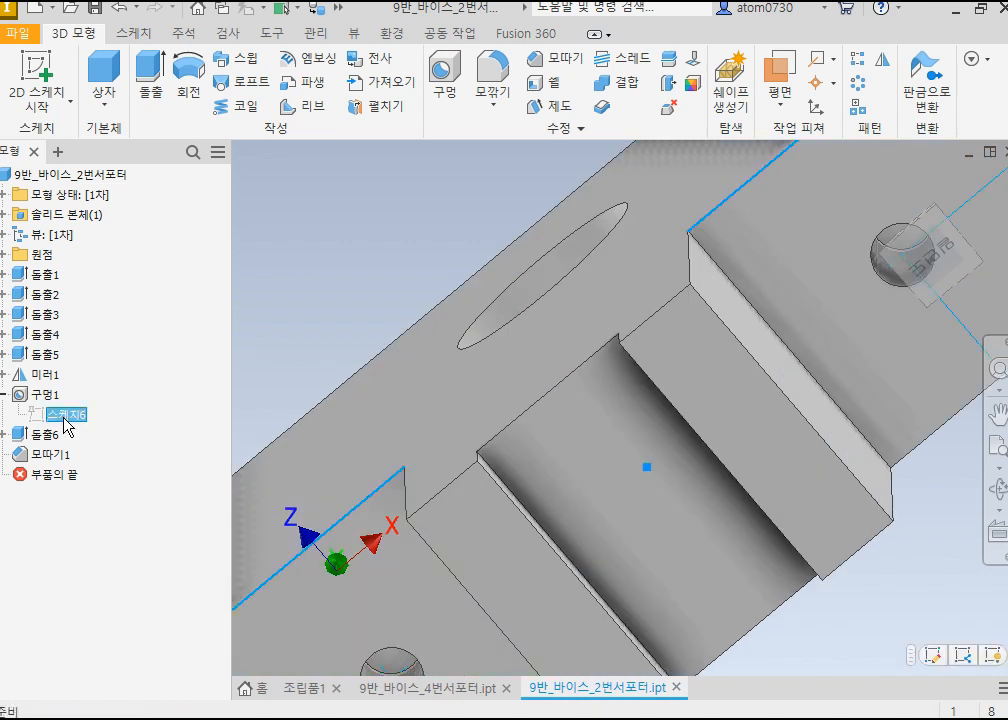
left_click(298, 689)
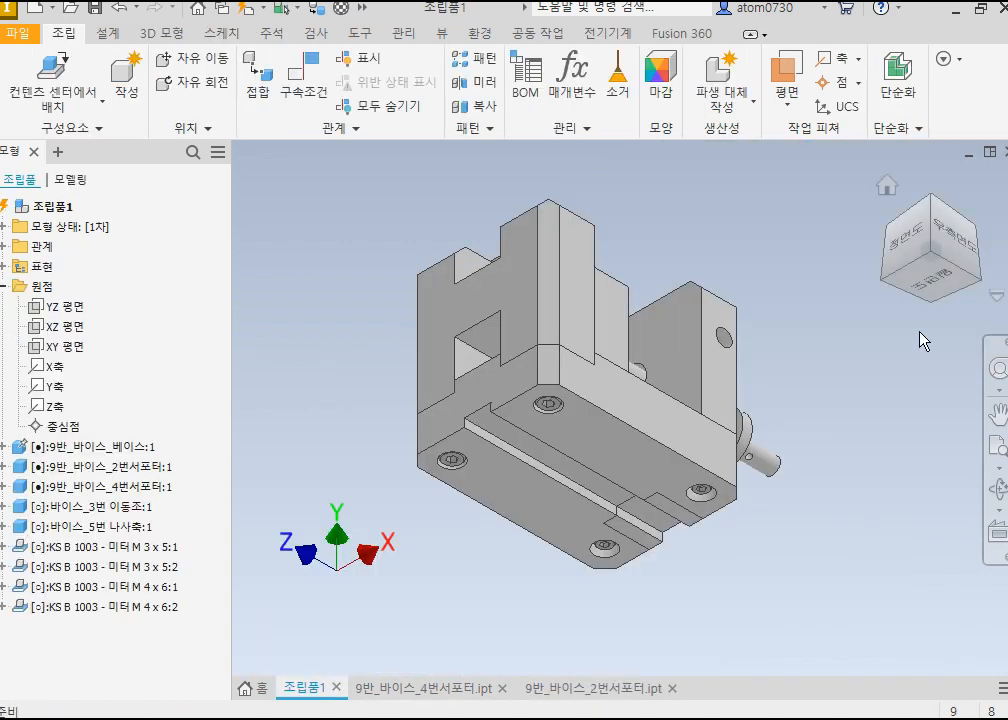
left_click(886, 184)
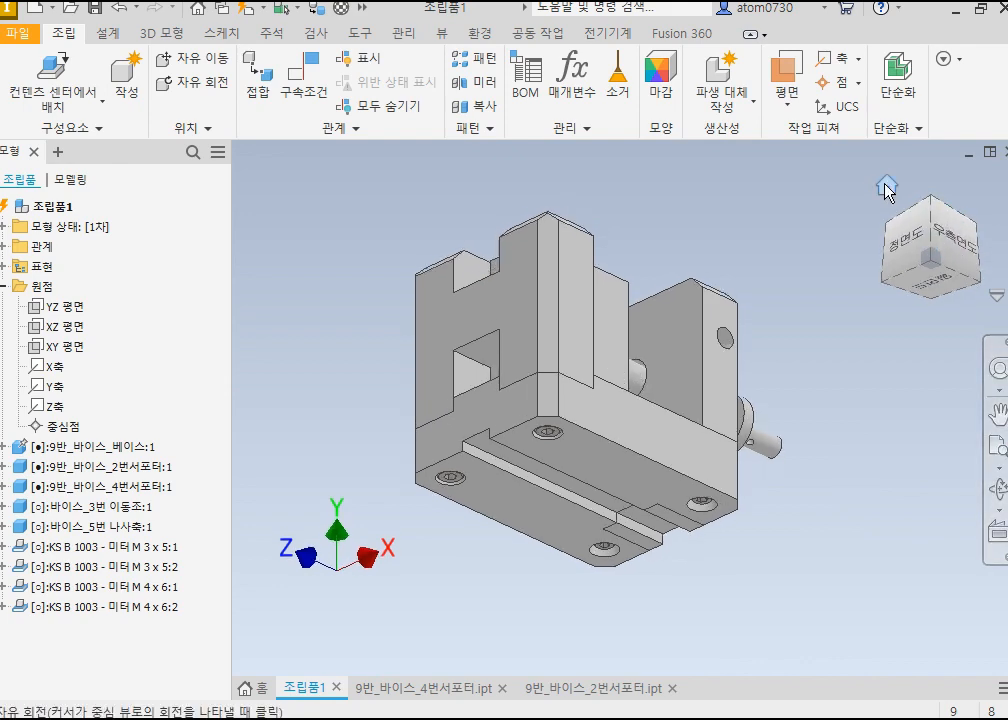
left_click(958, 264)
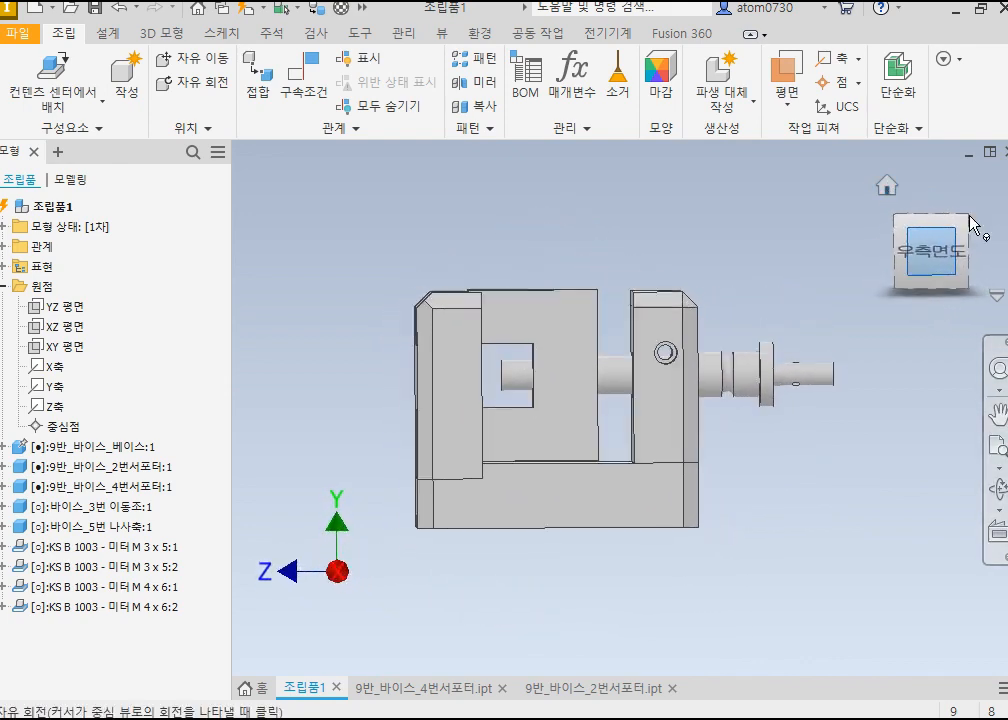
left_click_drag(968, 244, 955, 275)
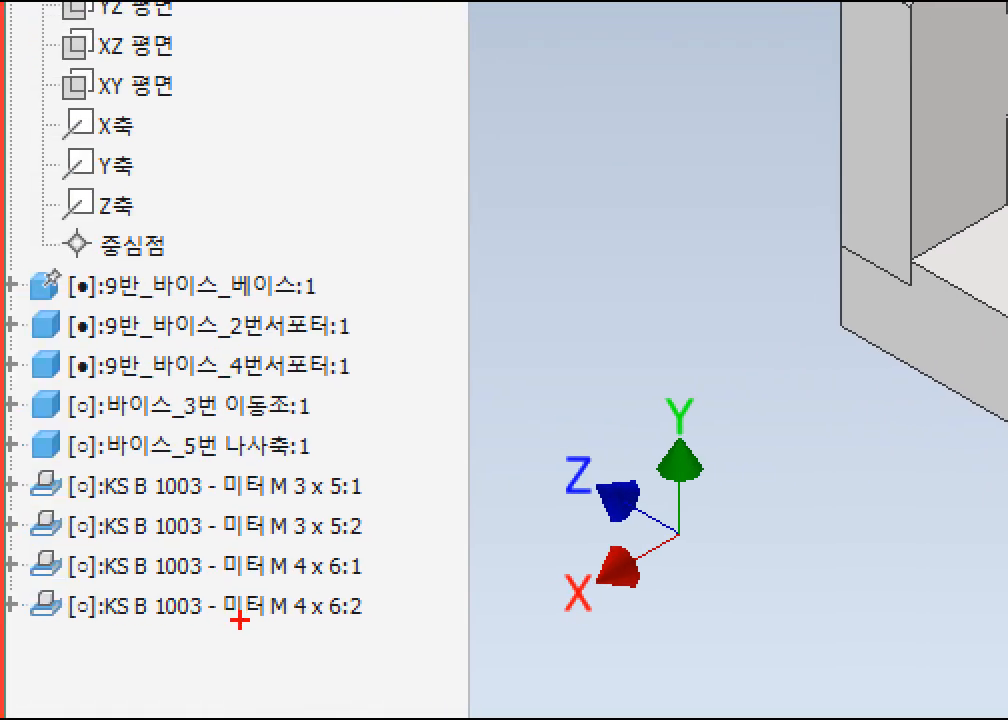
mouse_move(231, 627)
left_mouse_down()
mouse_move(305, 631)
mouse_move(352, 555)
mouse_move(256, 590)
mouse_move(260, 635)
left_mouse_up()
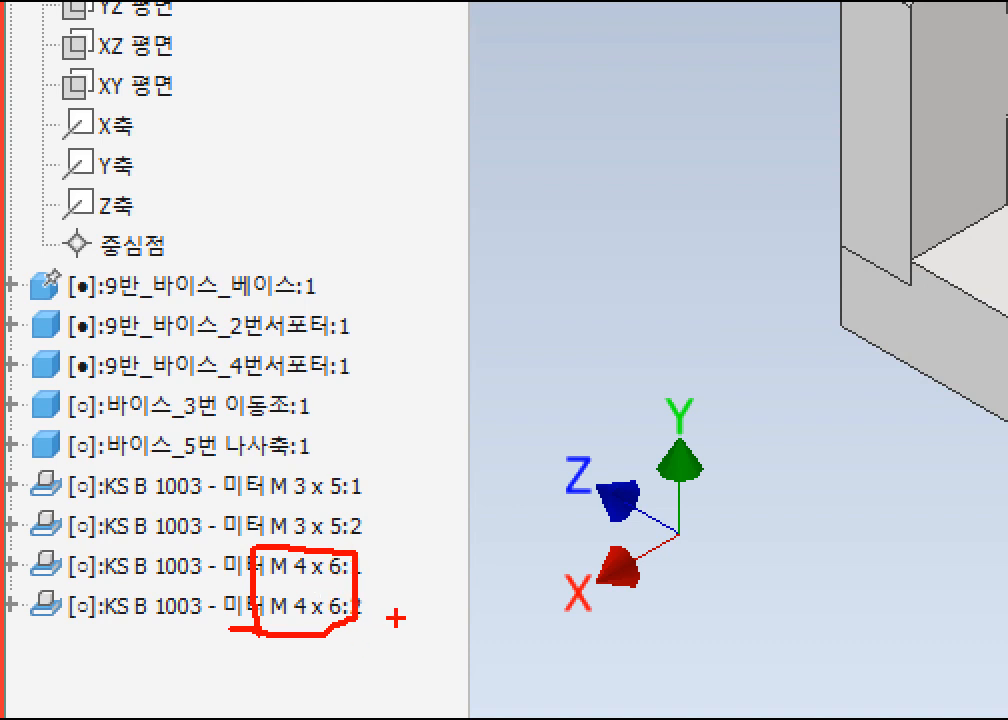
key("Escape")
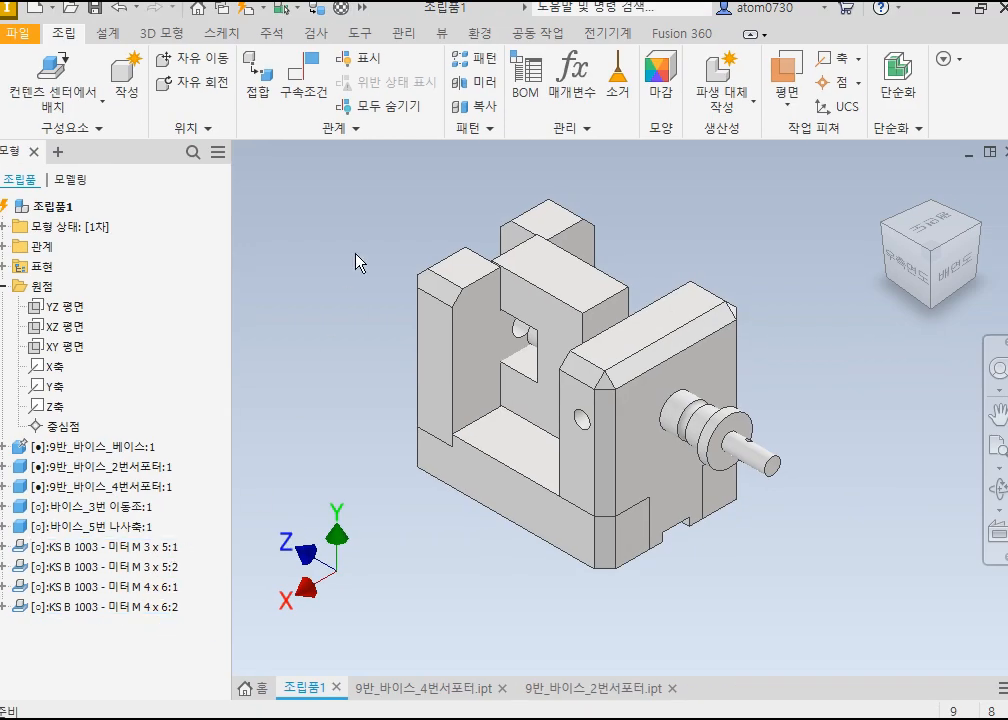
left_click(449, 40)
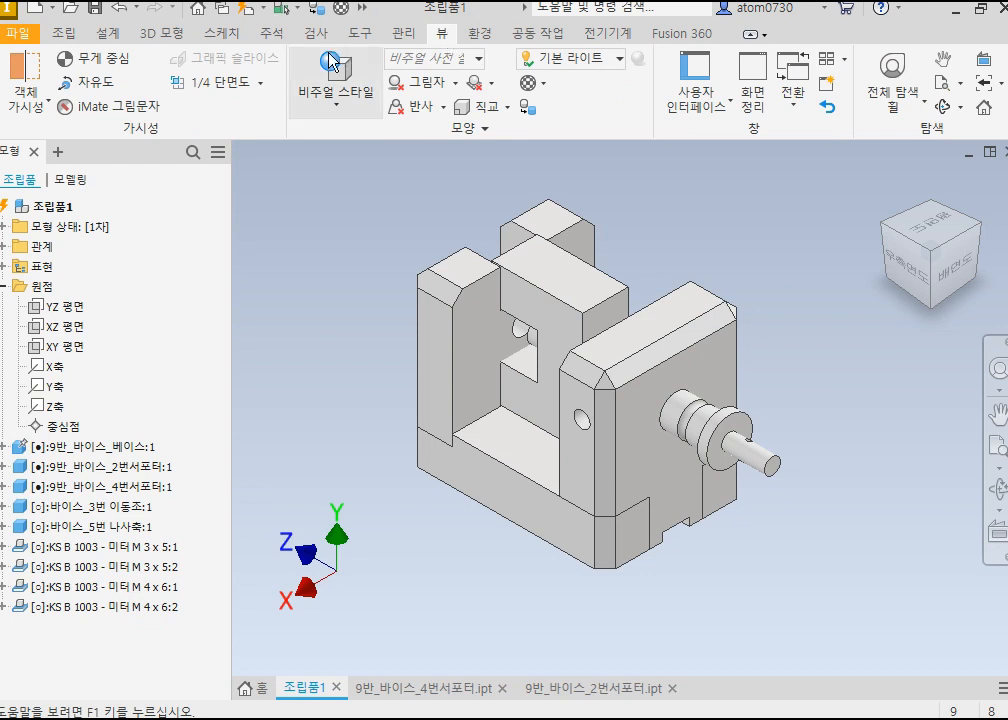
left_click(262, 83)
left_click(228, 154)
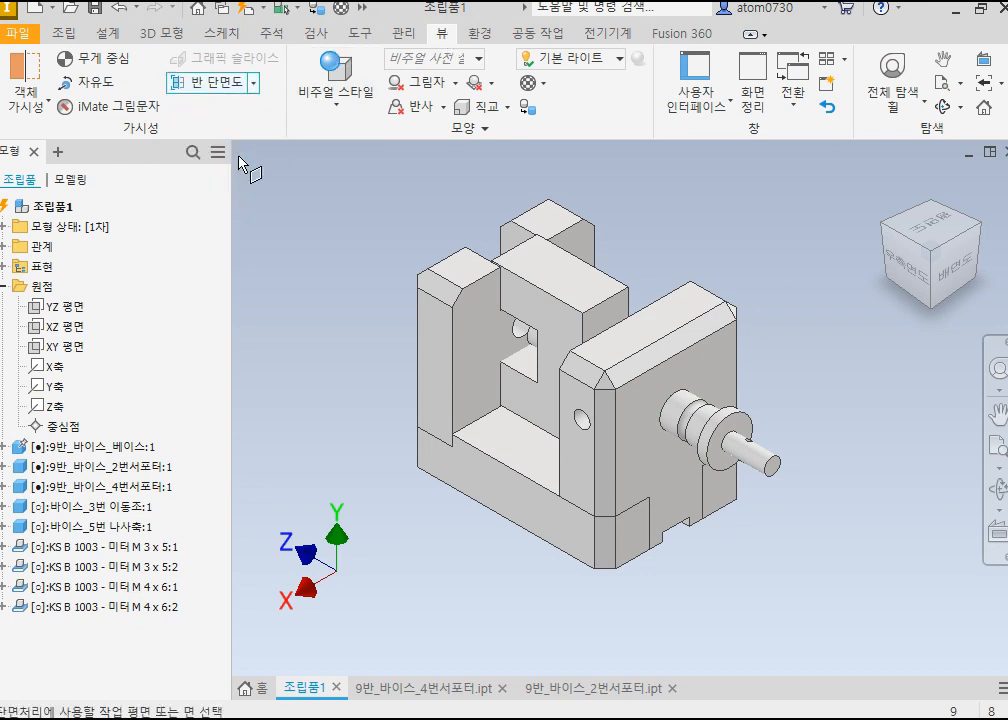
left_click(30, 307)
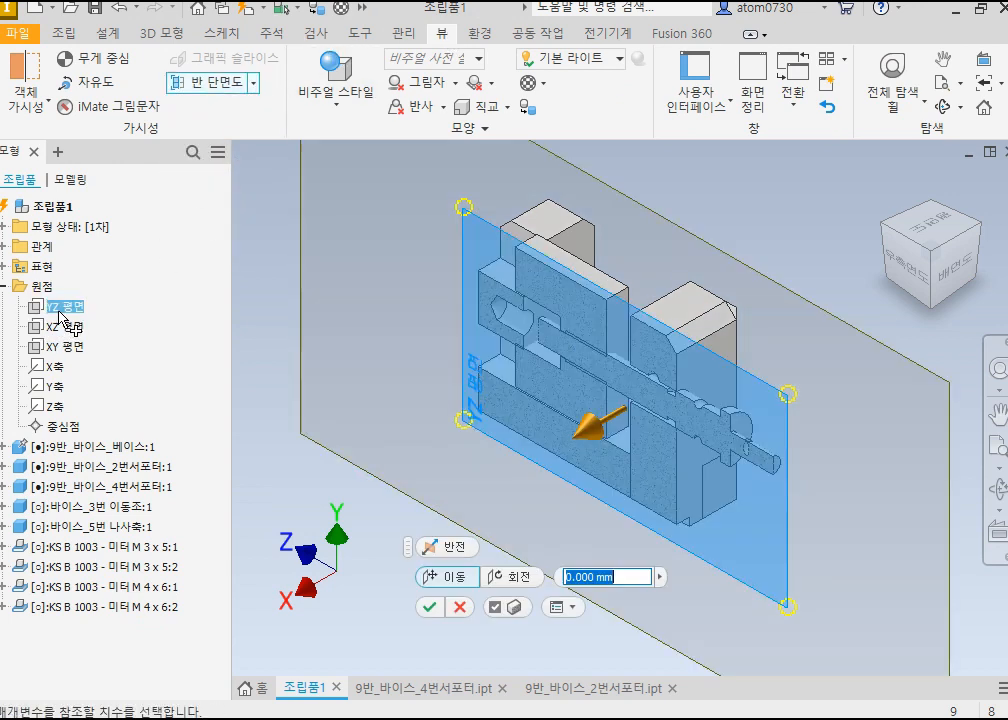
left_click(620, 578)
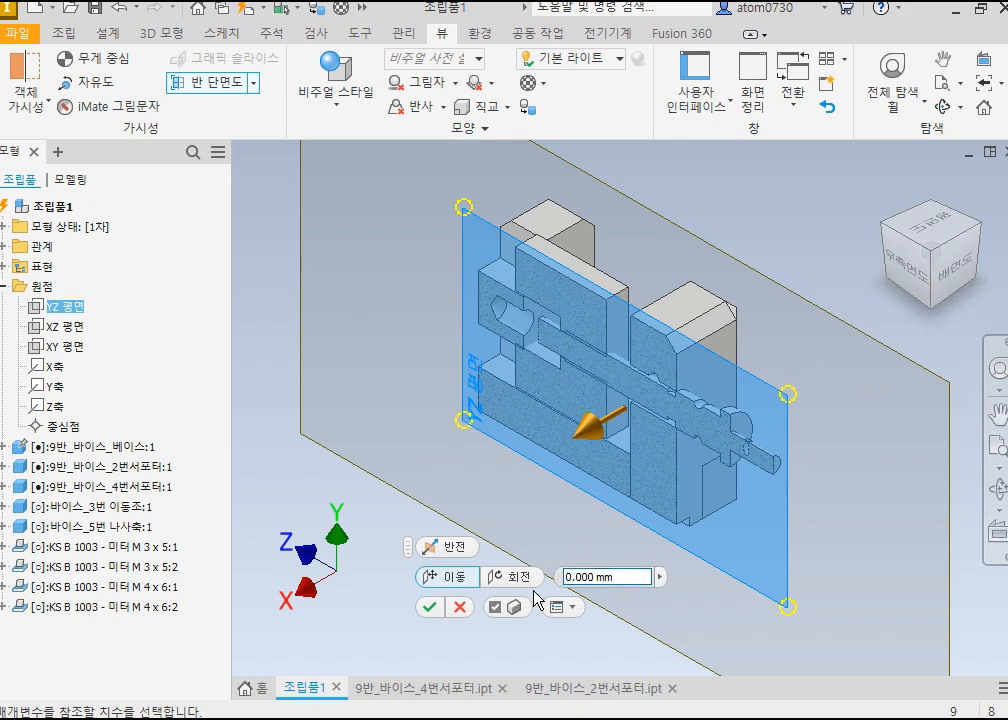
left_click(460, 607)
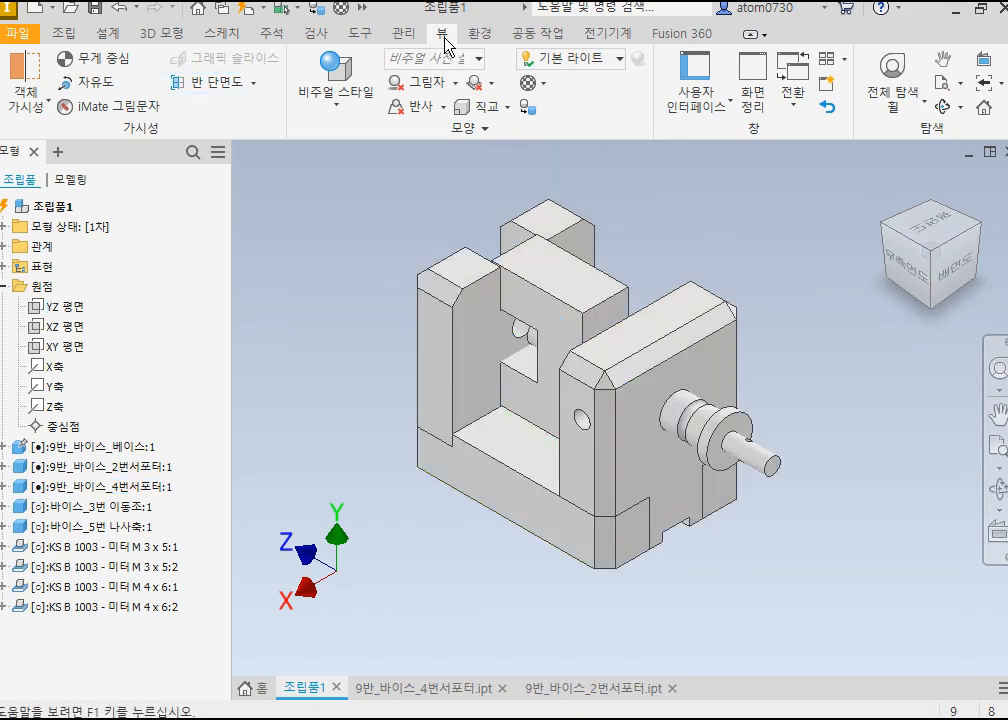
Step: Preview a half section on the YZ plane at an 18 mm offset and examine the screws inside the base
left_click(222, 88)
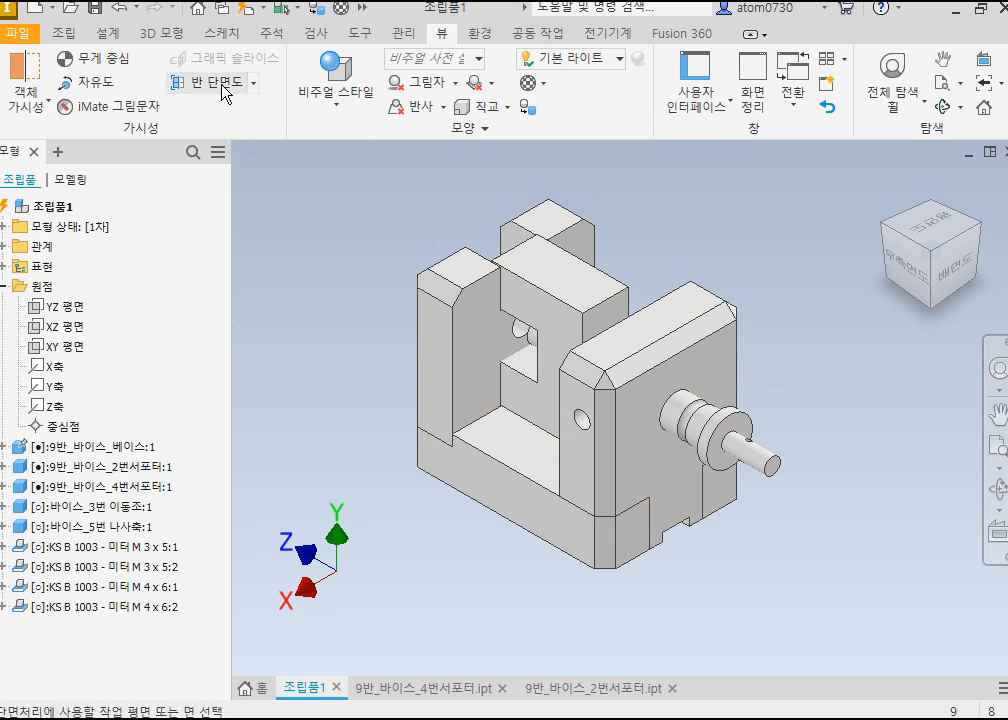
left_click(75, 312)
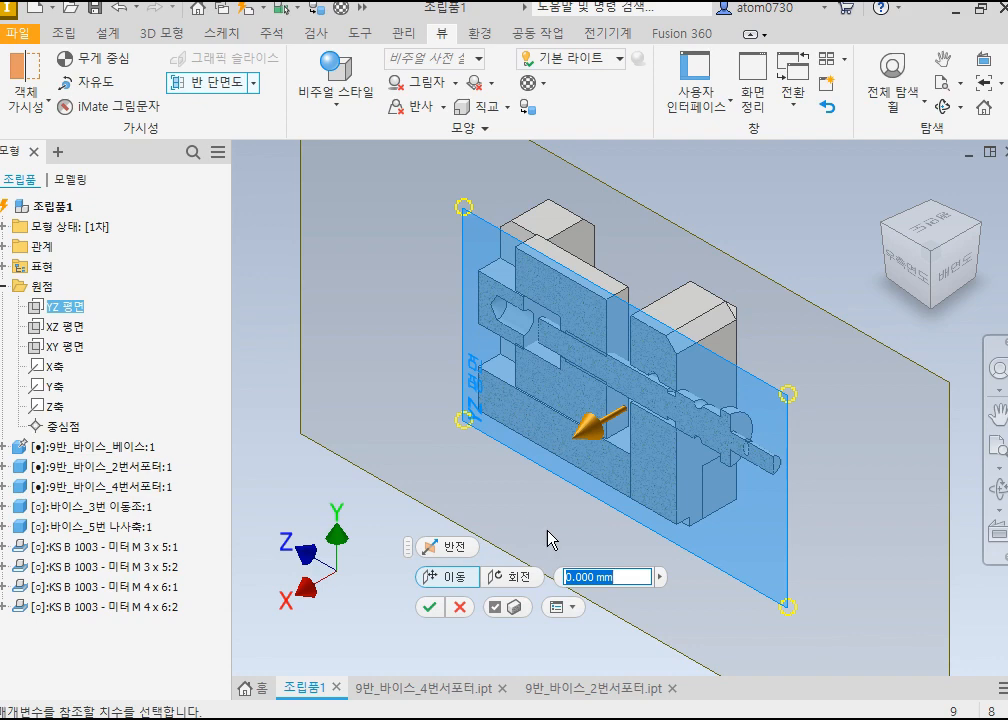
left_click(955, 272)
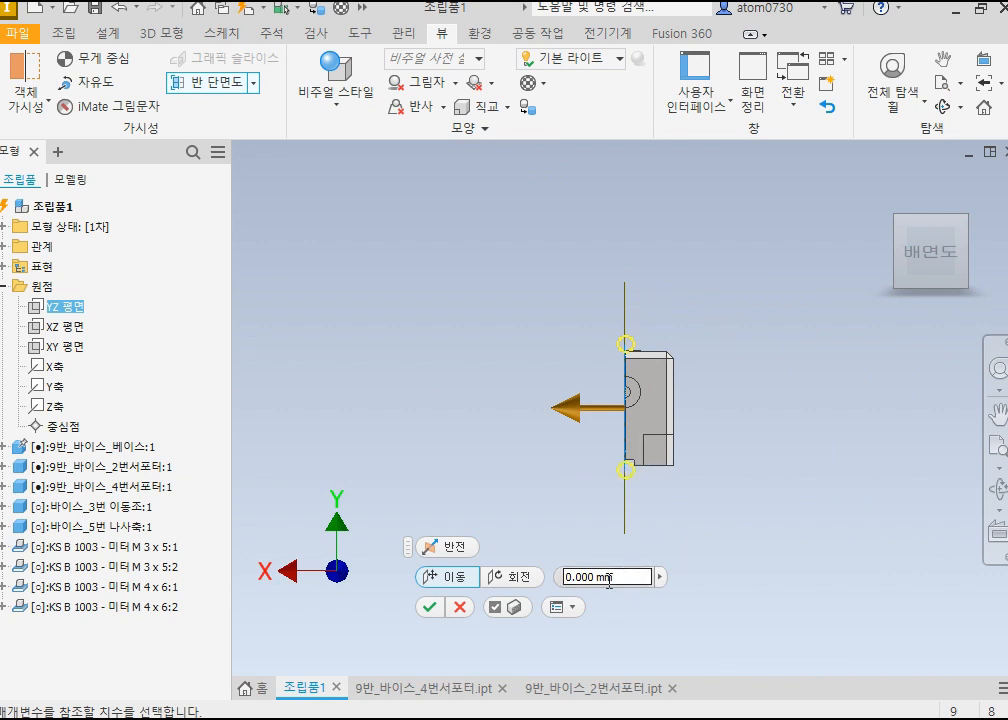
left_click(531, 580)
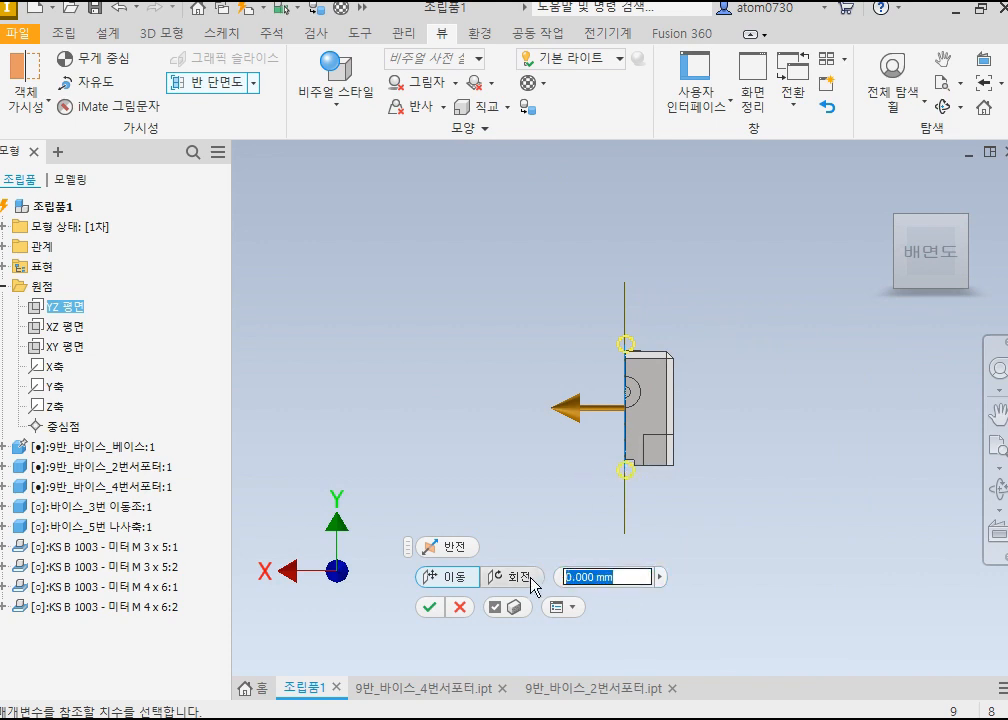
type("18")
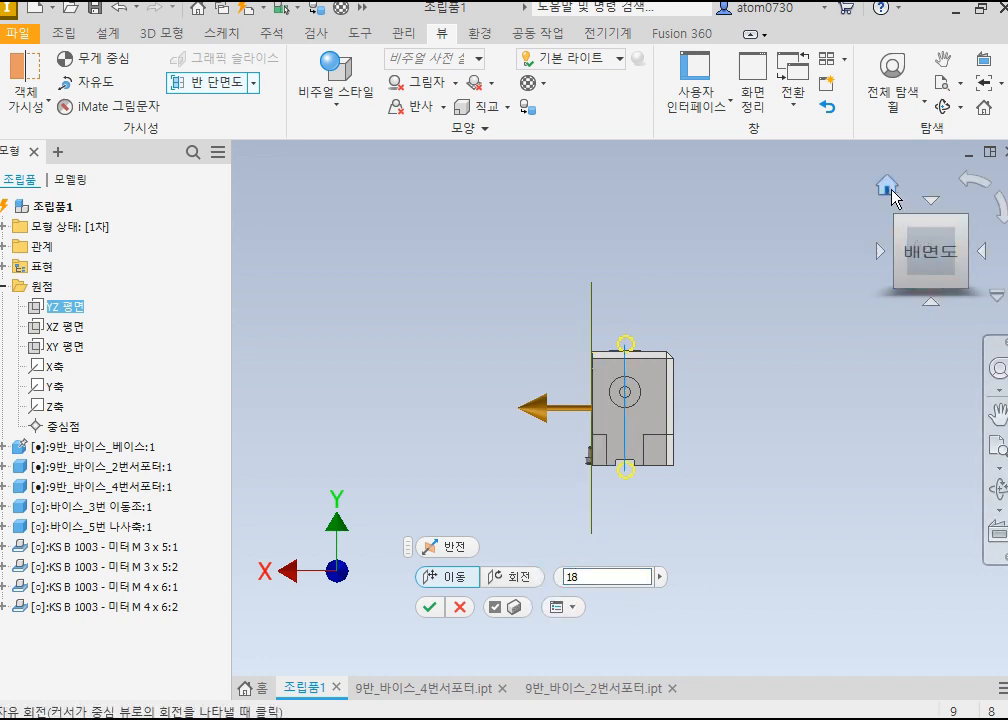
left_click(881, 252)
scroll(578, 463, "down", 8)
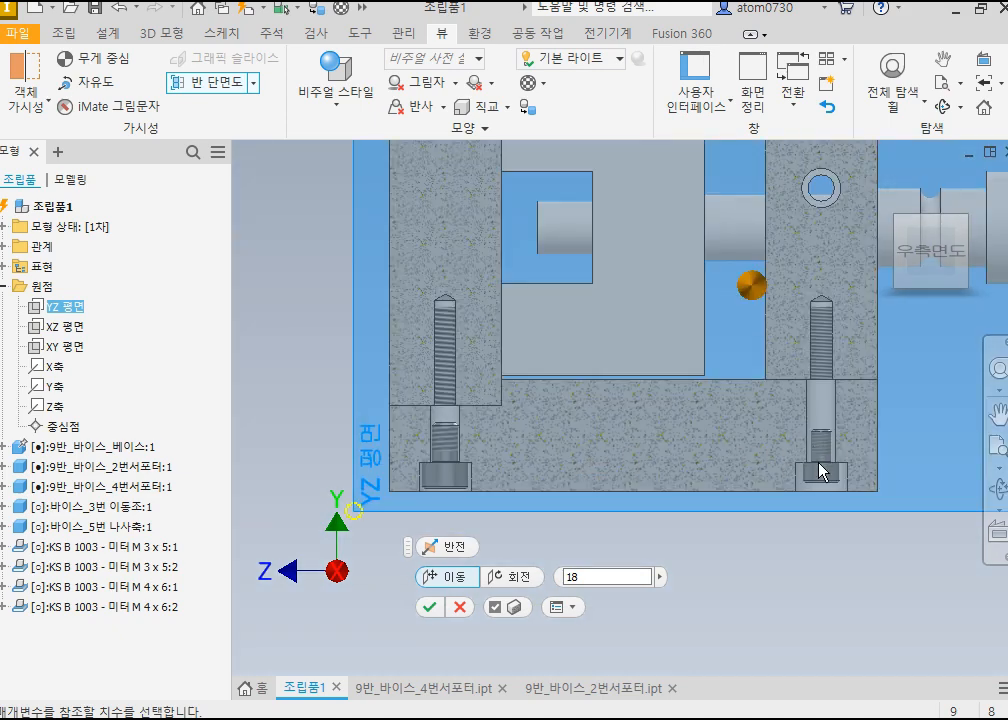
key("Escape")
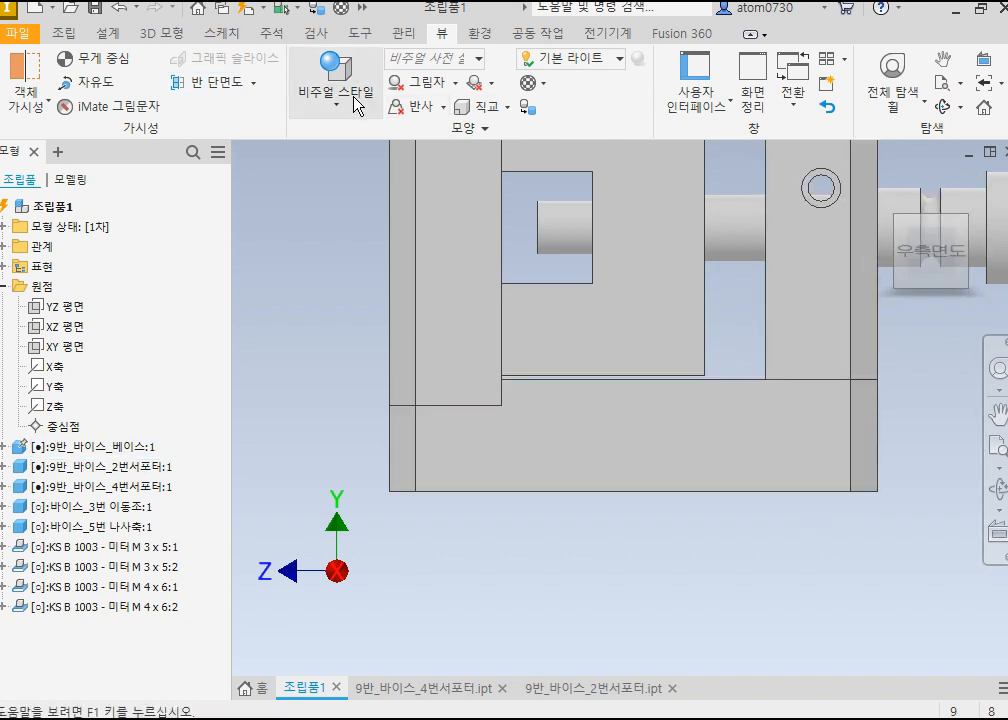
Step: Apply a half section view to the assembly on the YZ plane with an 18 mm offset through the screws
left_click(208, 82)
left_click(66, 306)
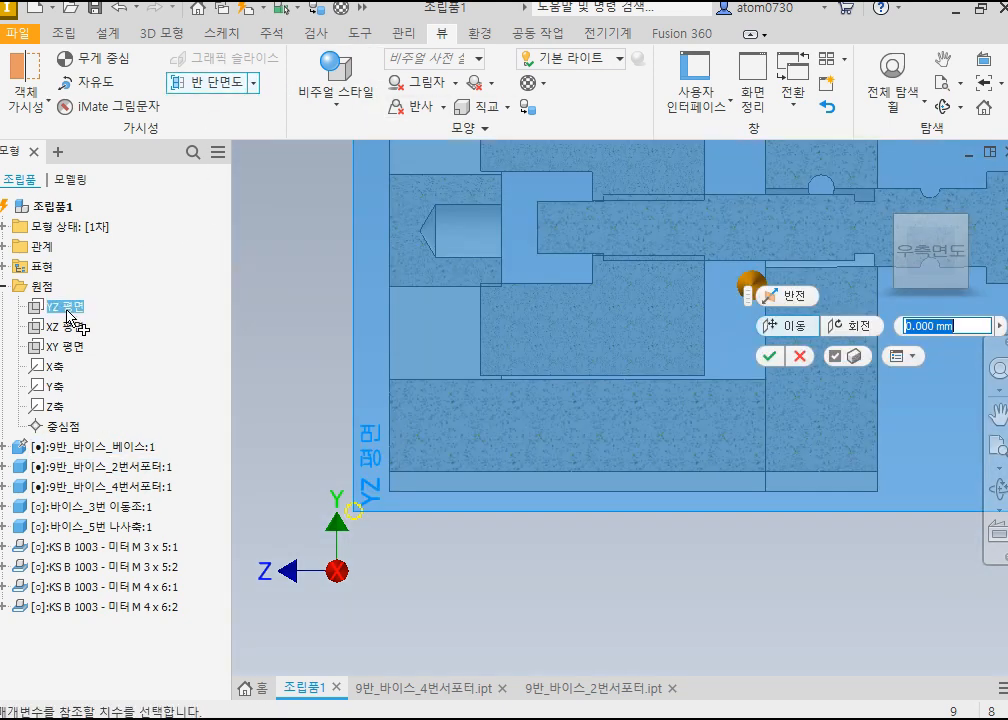
type("20")
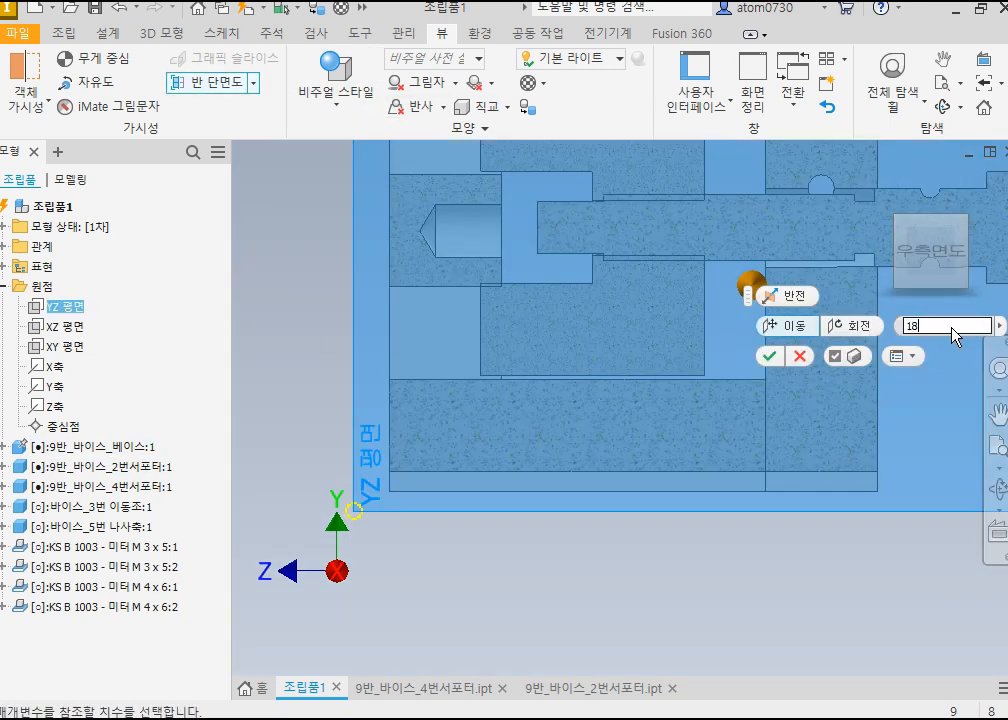
key("Return")
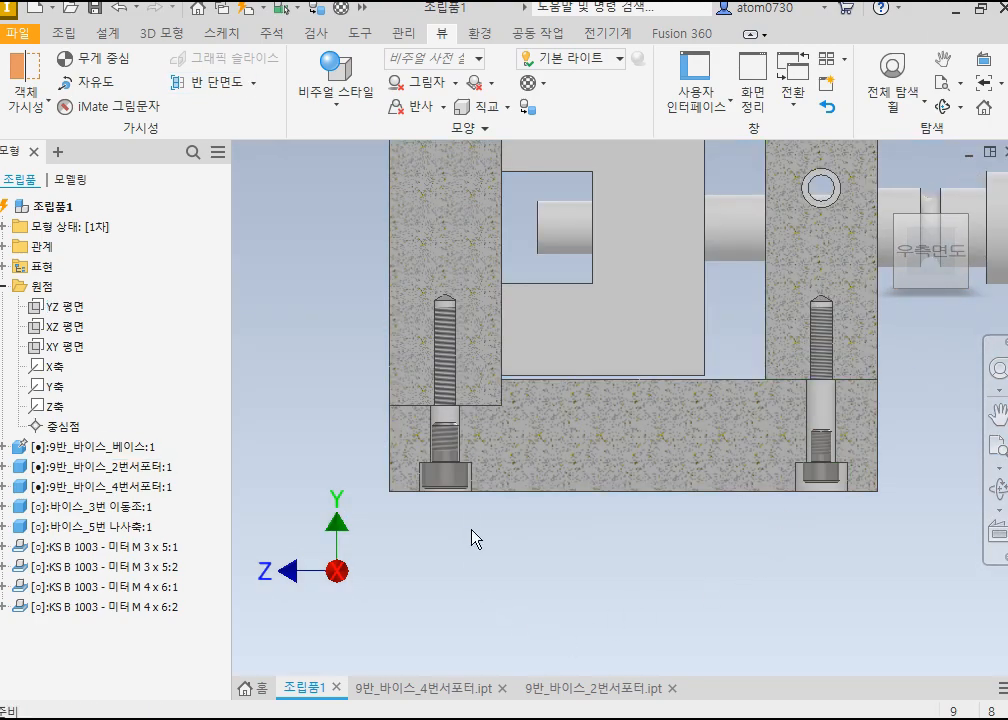
scroll(418, 457, "up", 3)
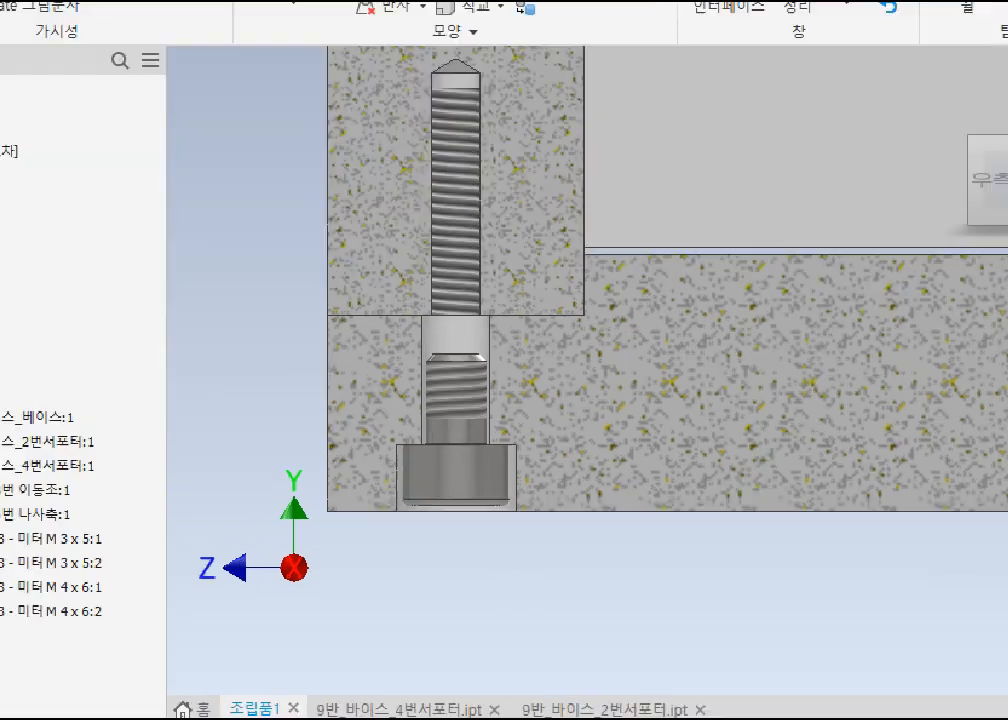
left_click_drag(435, 350, 251, 344)
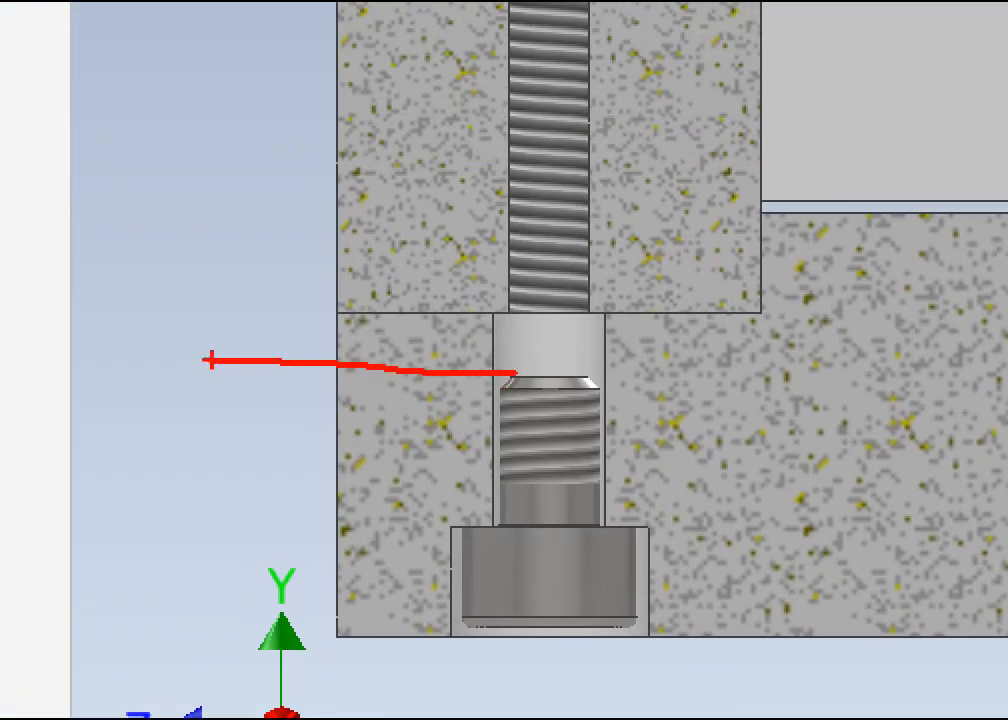
mouse_move(437, 390)
left_mouse_down()
mouse_move(432, 463)
mouse_move(411, 455)
left_mouse_up()
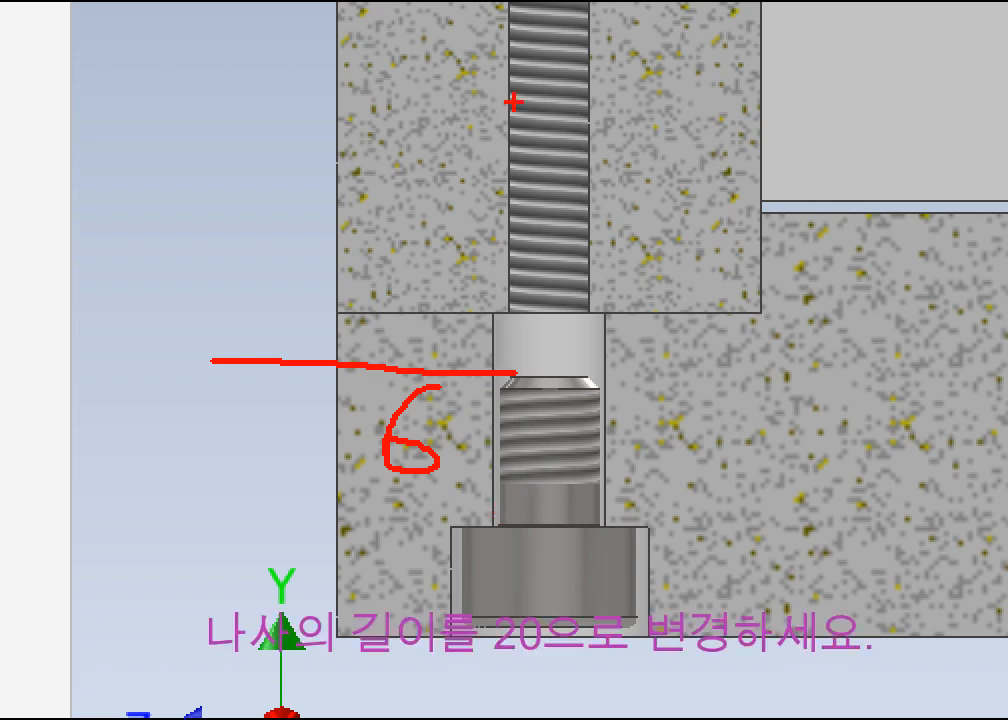
left_click_drag(501, 124, 493, 481)
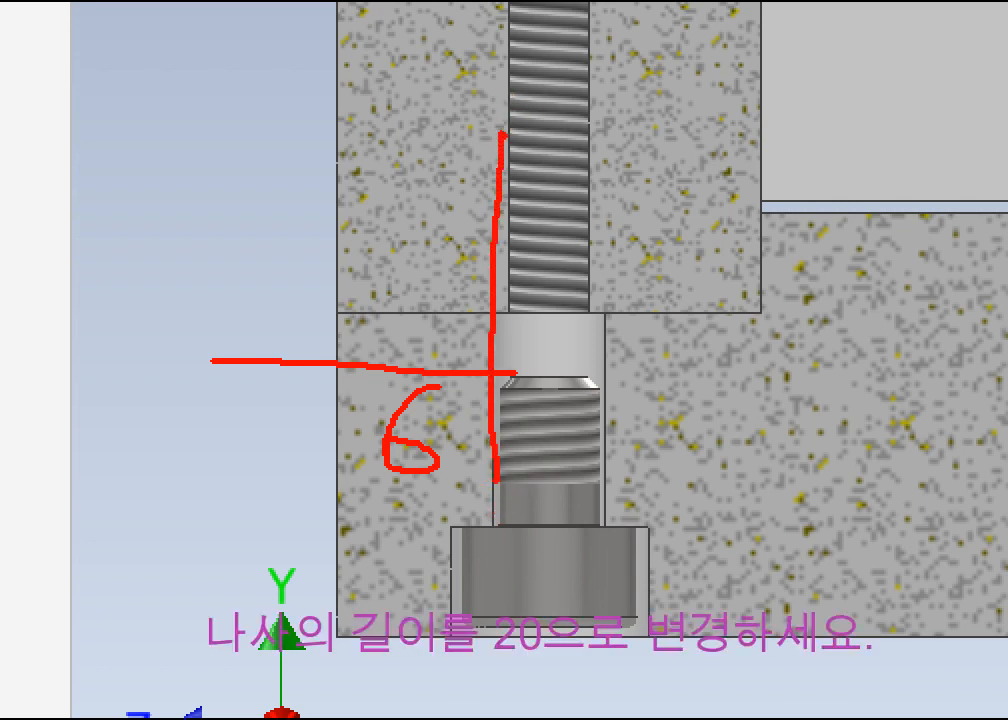
mouse_move(502, 132)
left_mouse_down()
mouse_move(607, 135)
mouse_move(592, 490)
mouse_move(603, 536)
left_mouse_up()
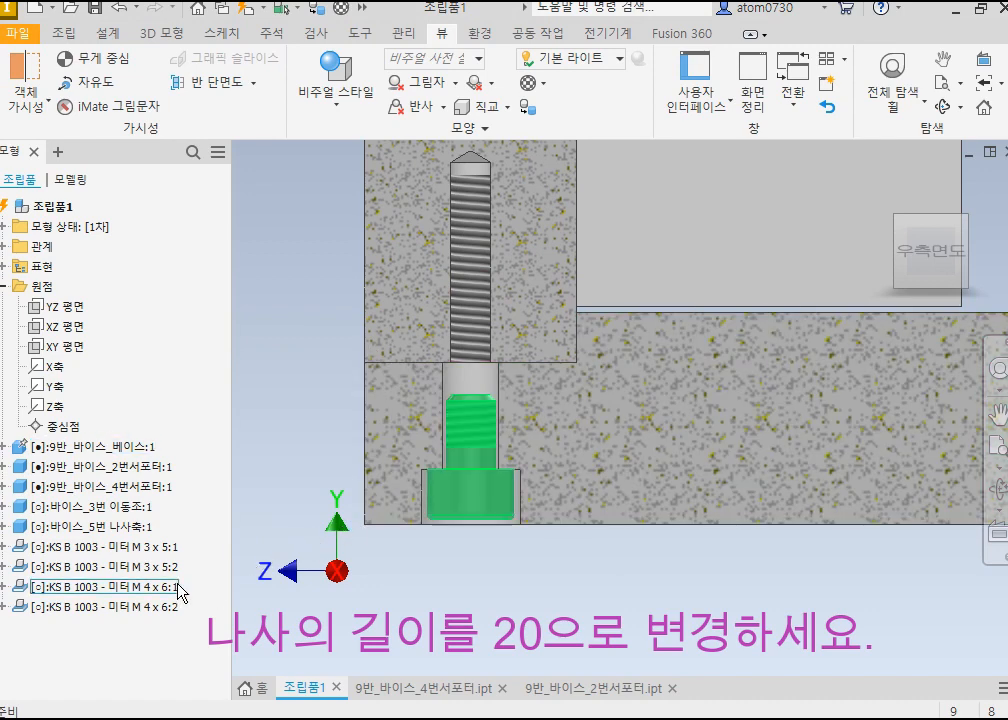
Step: Change the size of the KS B 1003 M 4 x 6 screws to M4 with a 20 mm nominal length, replacing all instances
left_click(120, 587)
right_click(178, 593)
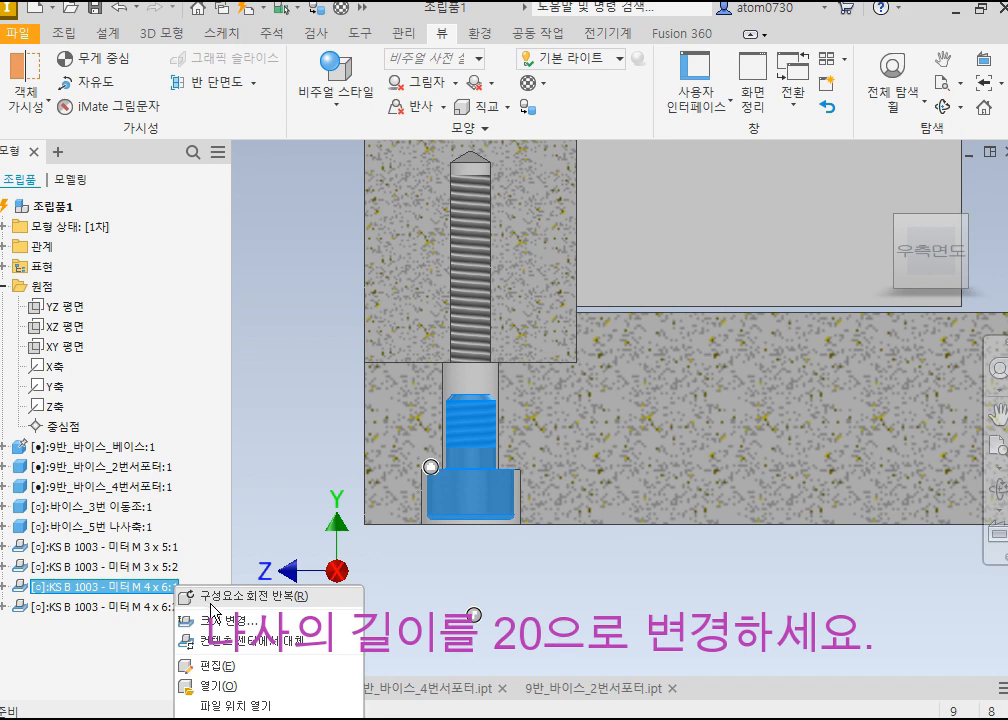
left_click(232, 621)
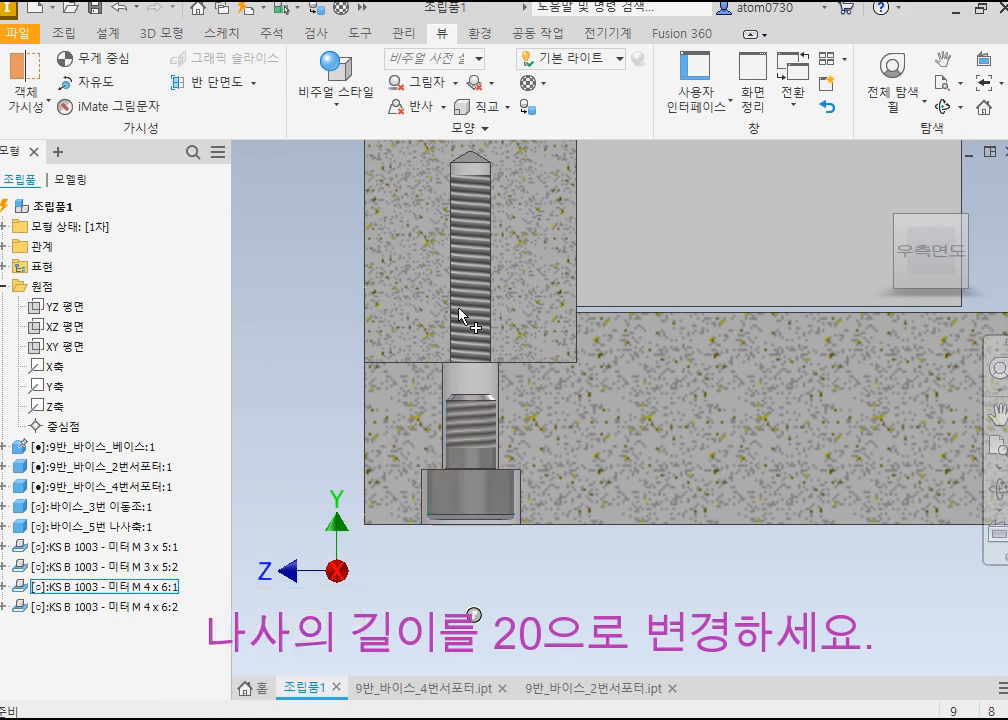
left_click_drag(518, 163, 380, 100)
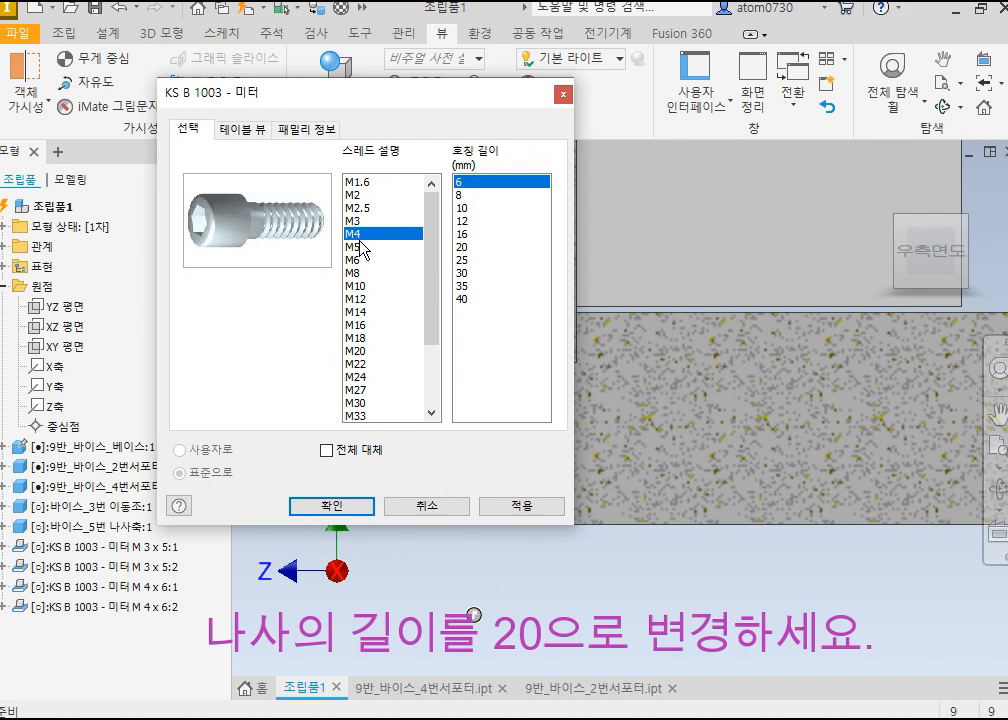
left_click_drag(427, 111, 266, 144)
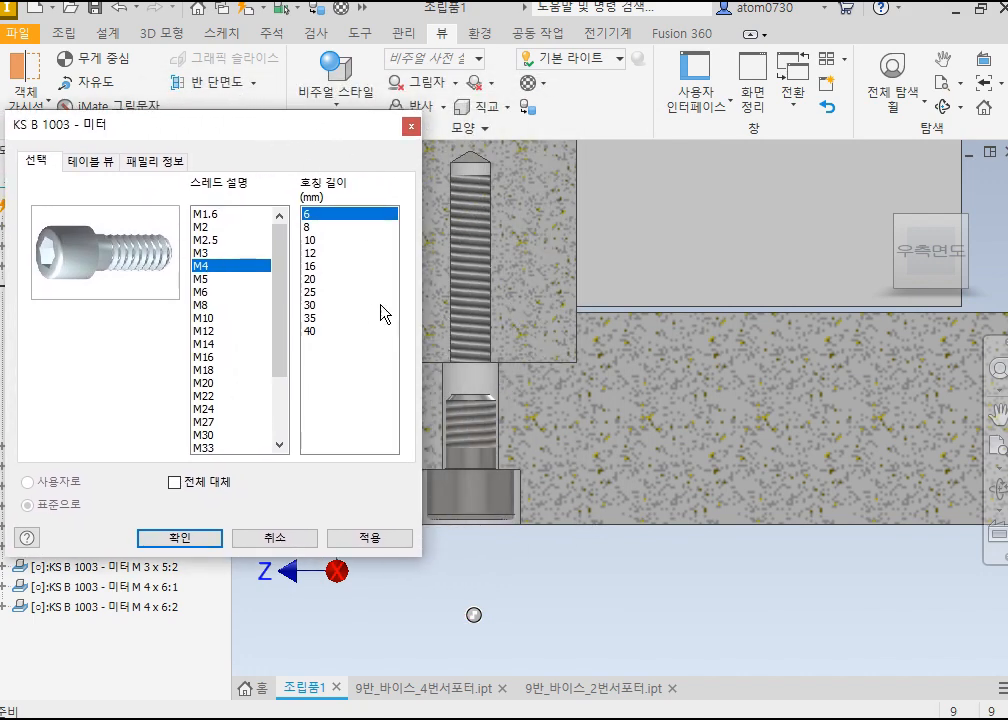
left_click(316, 279)
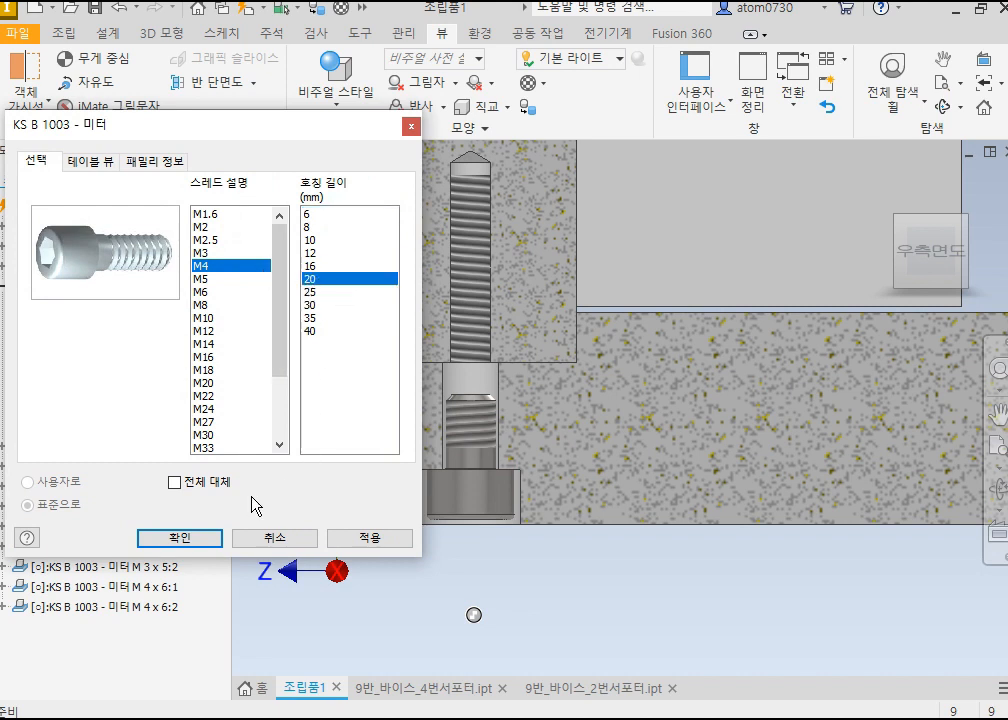
left_click(176, 483)
left_click(191, 539)
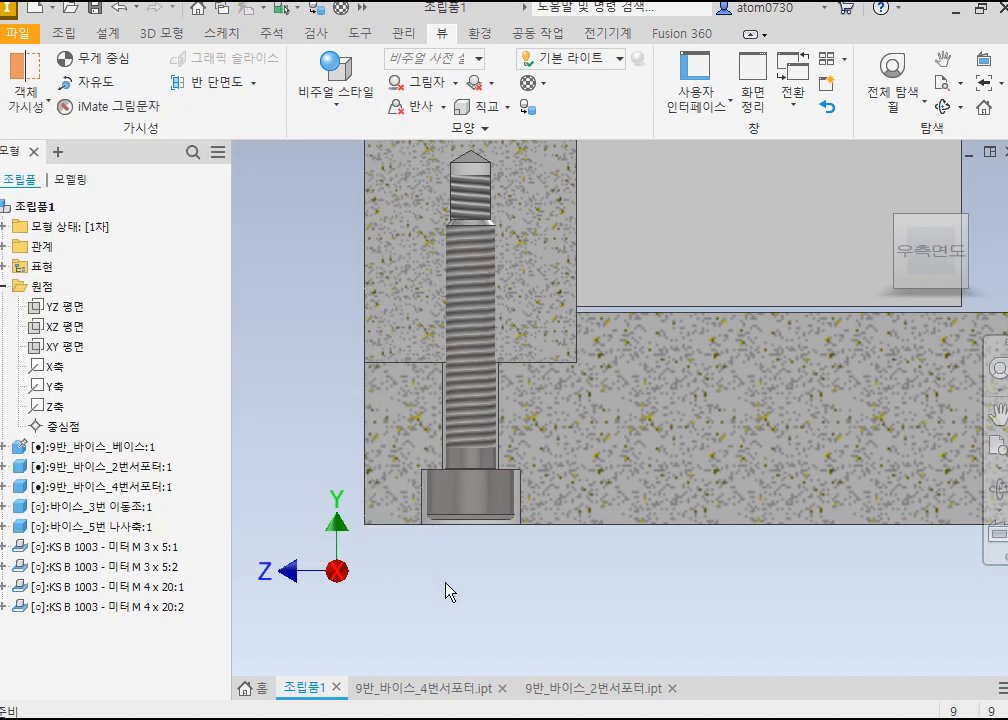
Step: Change the KS B 1003 M 3 x 5 screws to M4 with a 20 mm nominal length, replacing all instances
scroll(478, 593, "up", 3)
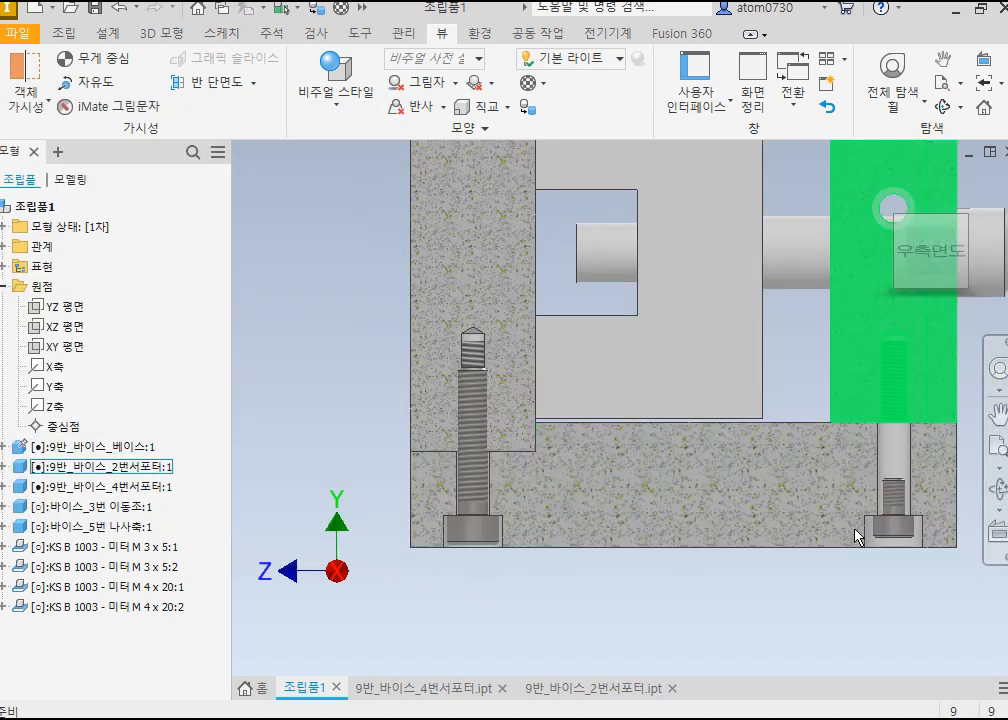
left_click(135, 568)
right_click(135, 572)
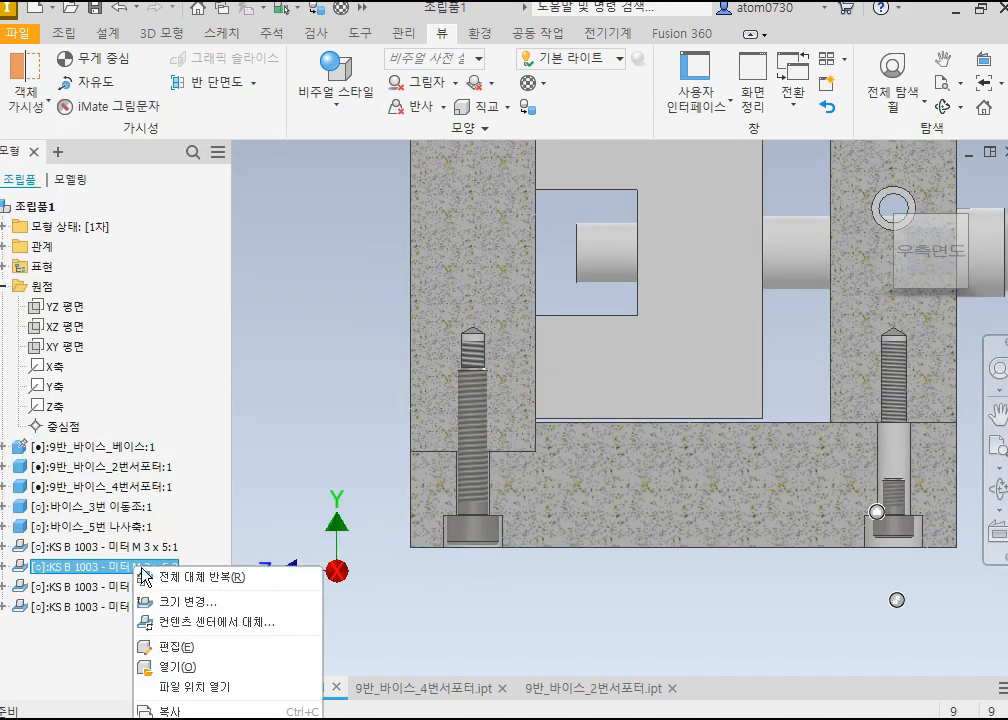
left_click(196, 603)
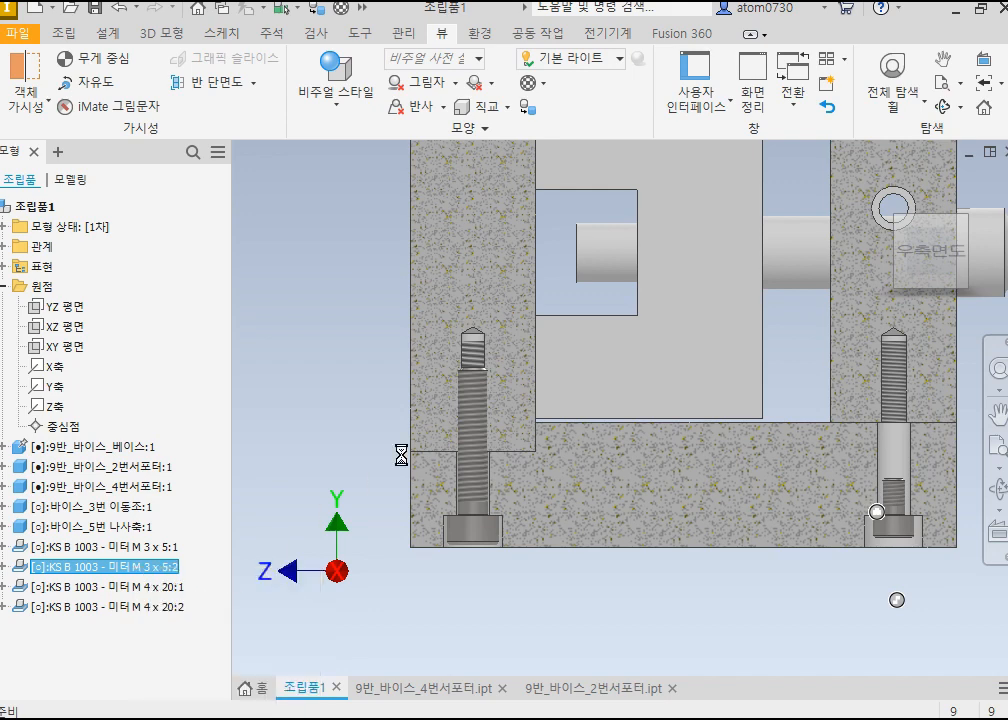
left_click(540, 289)
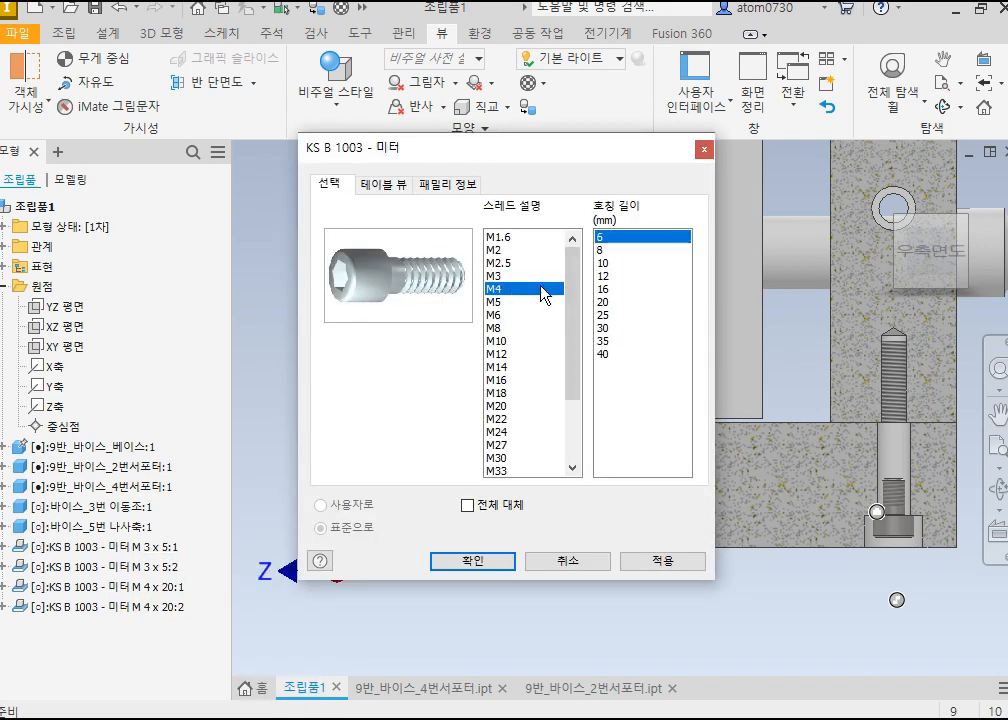
left_click(606, 301)
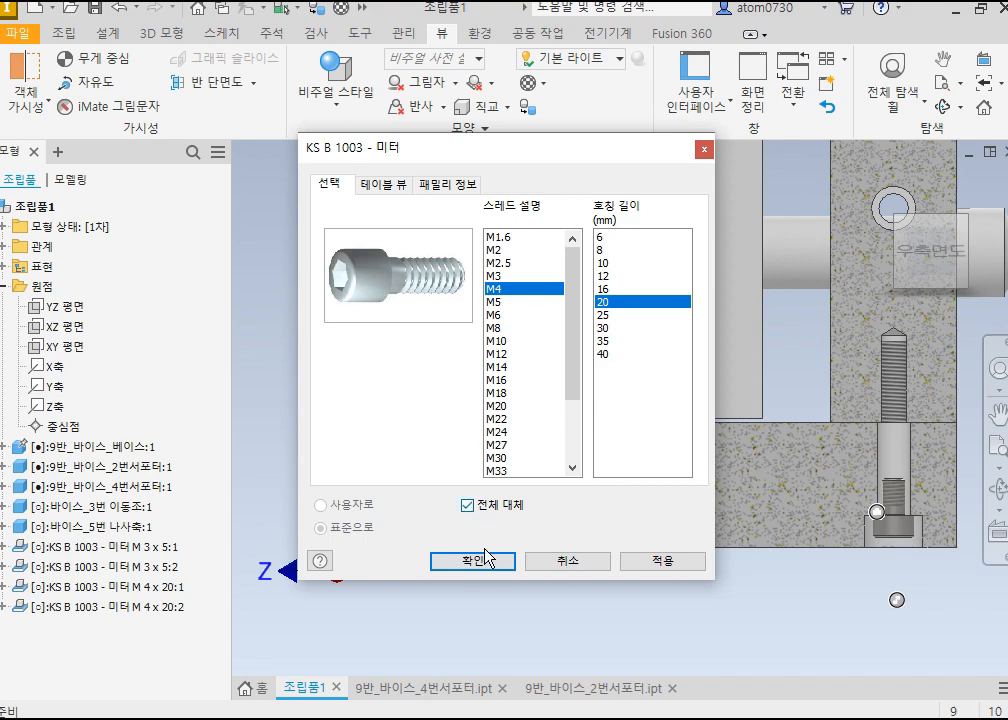
left_click(473, 561)
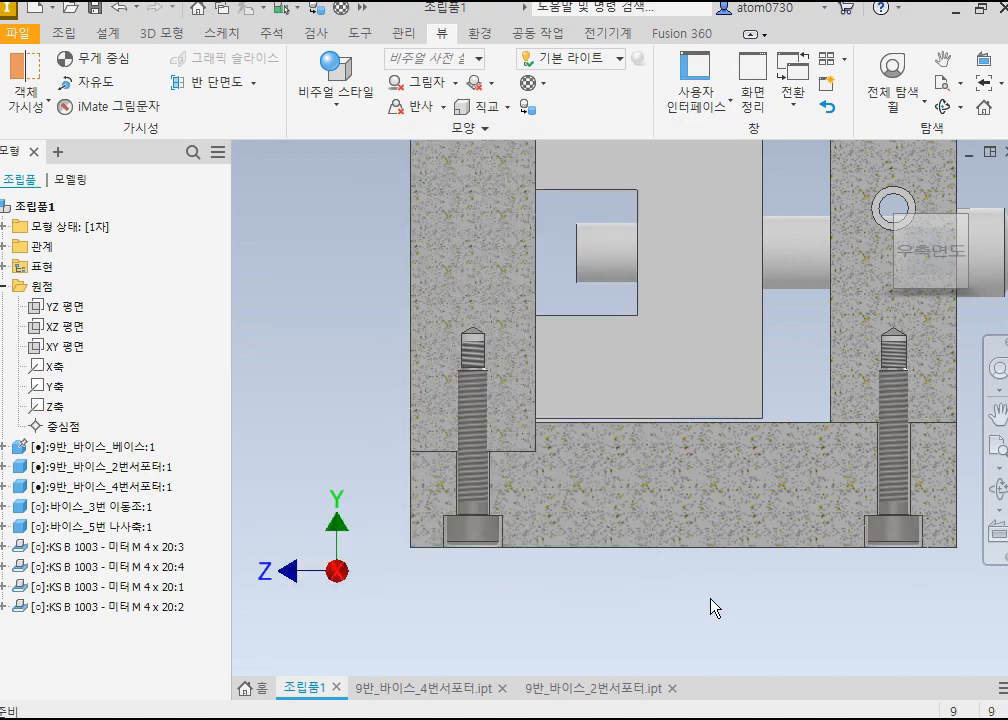
Step: Remove the half section view and show the complete vise assembly from the raised corner between its right and back sides
left_click(962, 226)
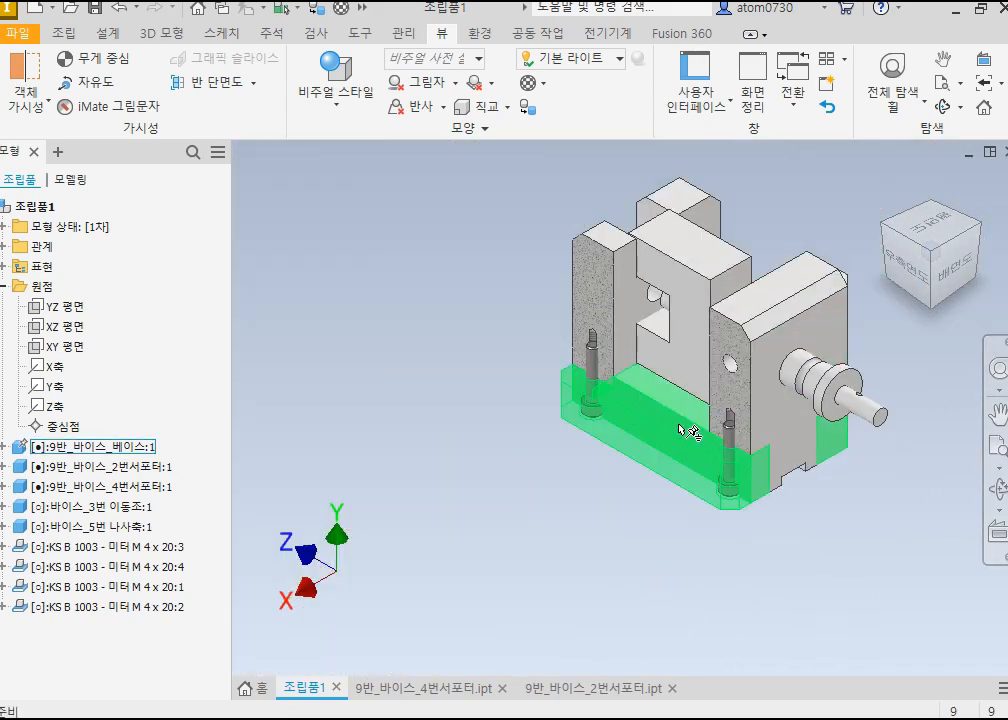
scroll(667, 397, "up", 5)
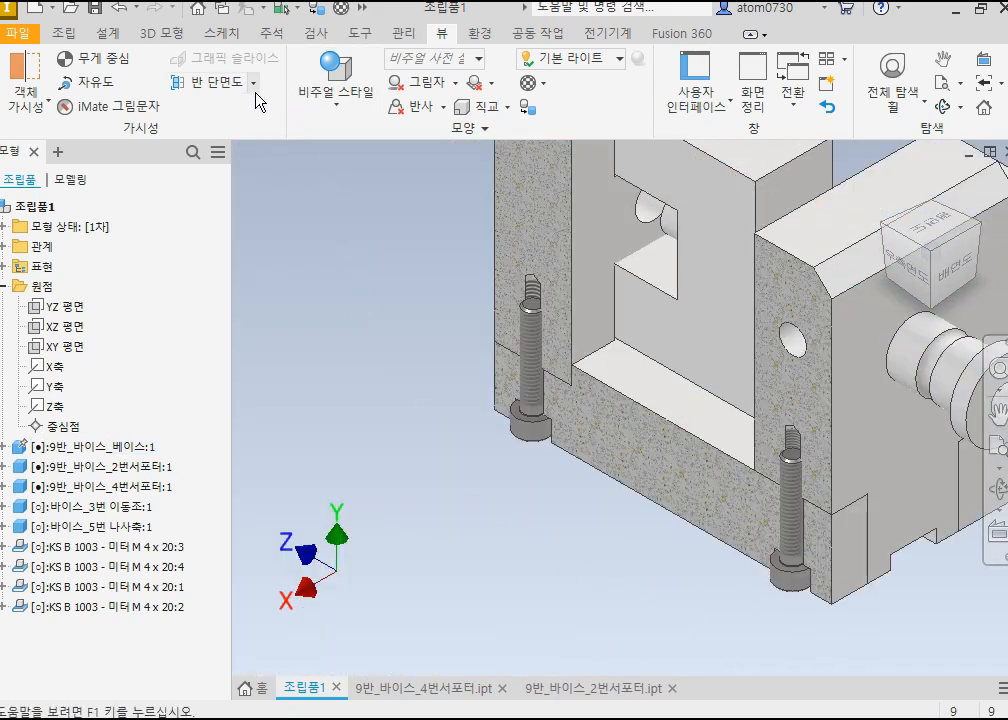
left_click(200, 82)
left_click(470, 403)
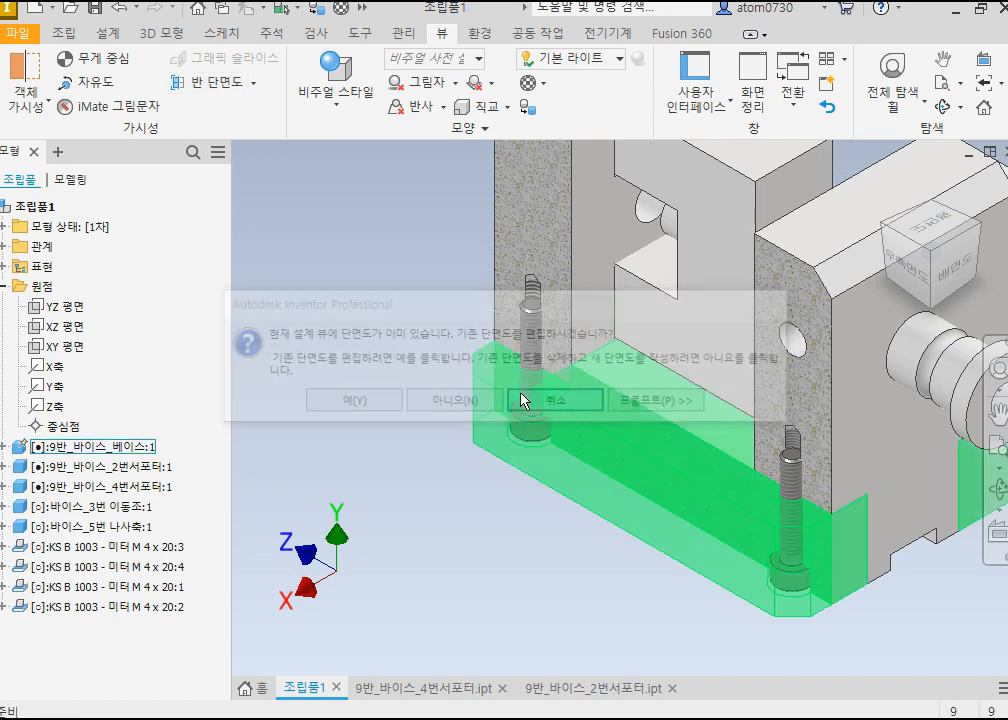
left_click(254, 82)
left_click(240, 233)
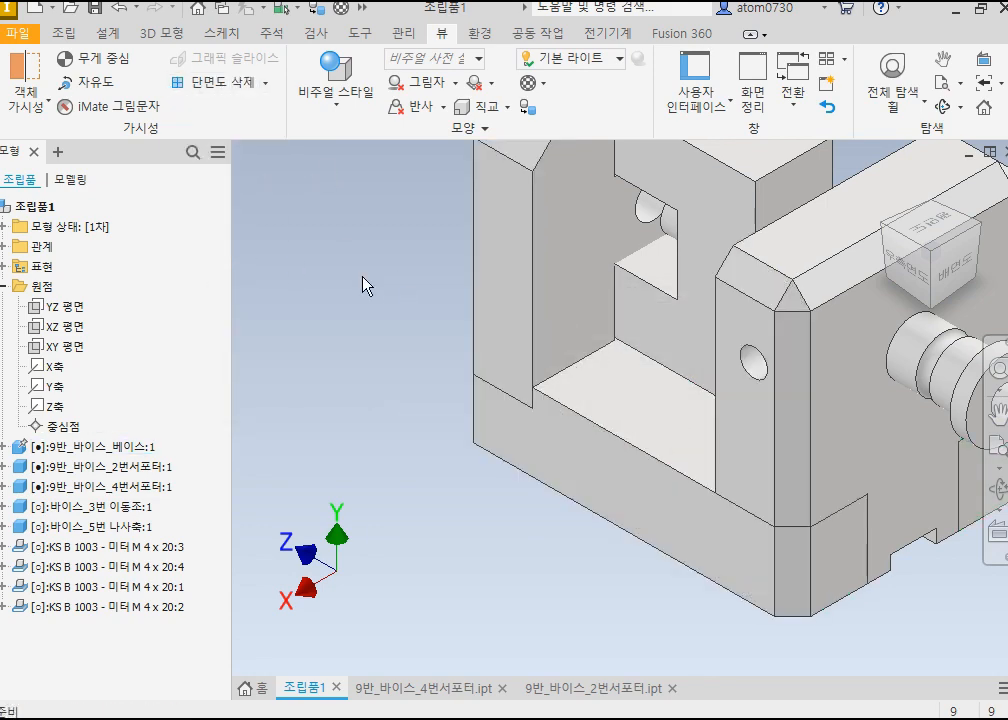
scroll(461, 496, "down", 3)
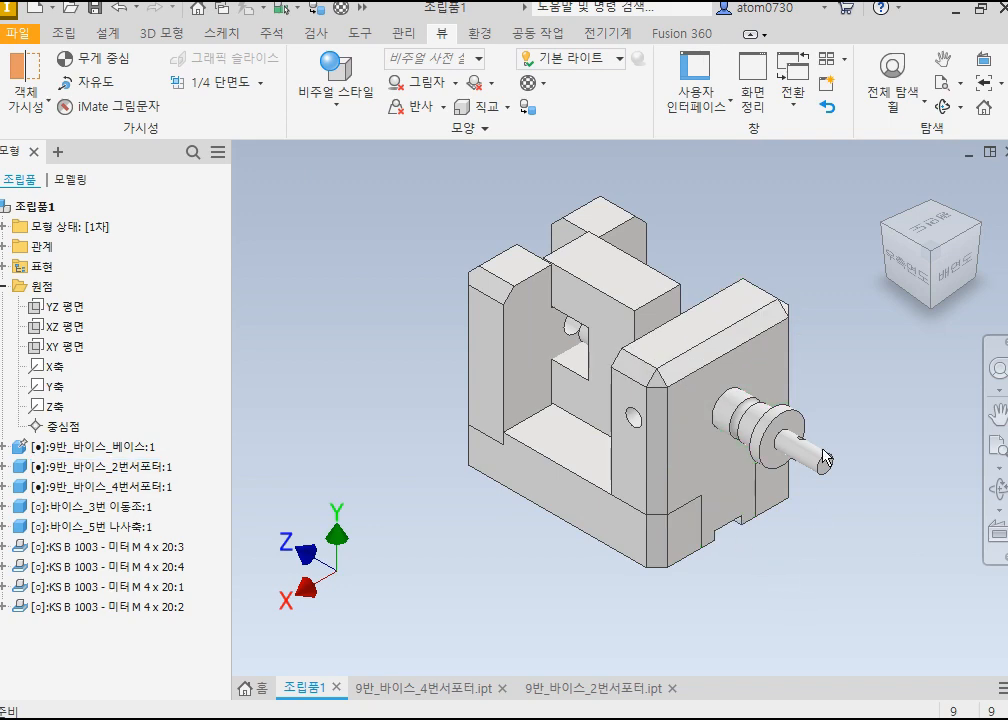
left_click(932, 250)
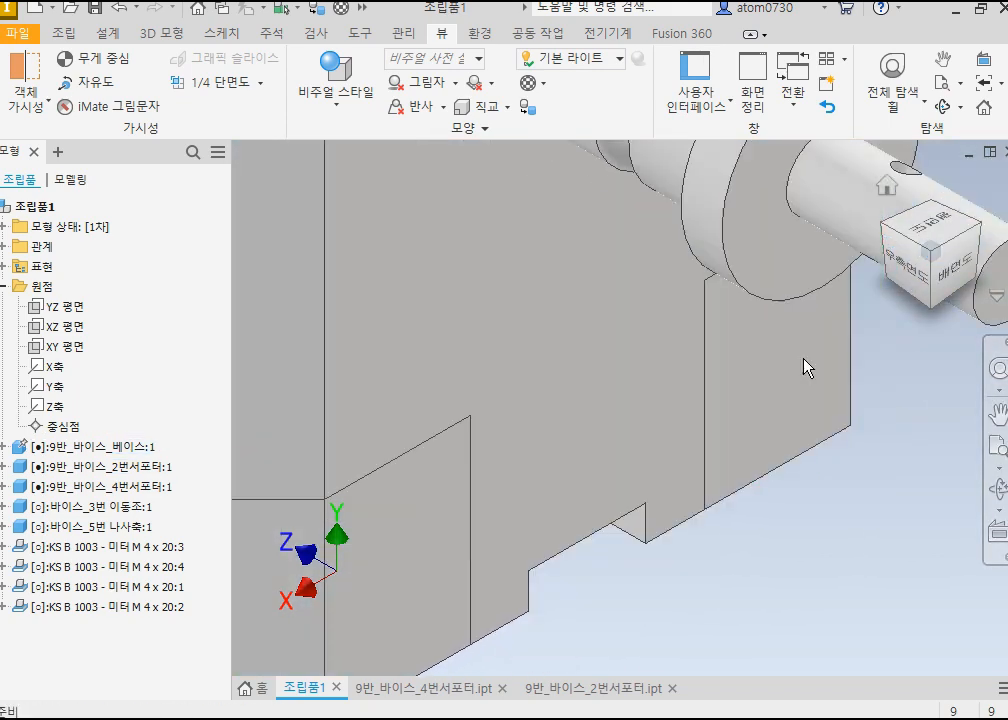
scroll(803, 360, "down", 4)
scroll(752, 367, "down", 6)
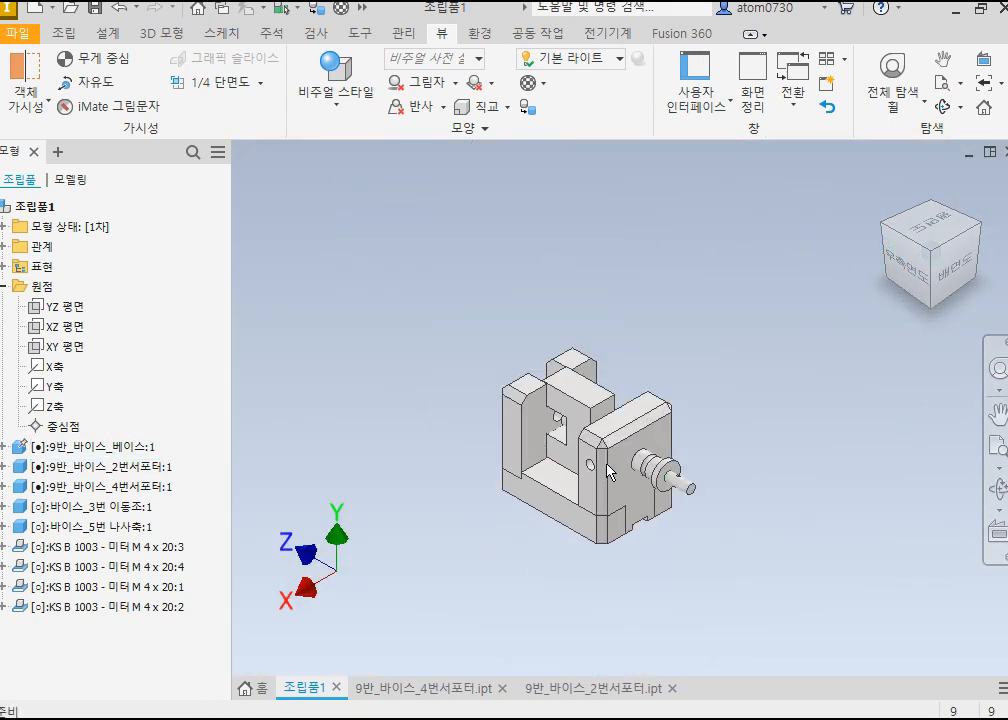